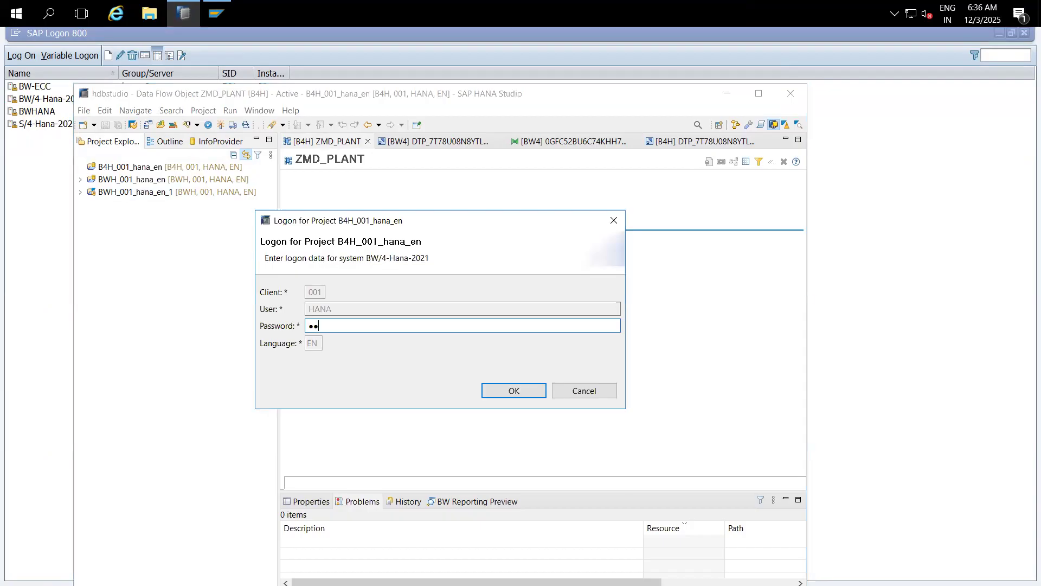
Step: Log on to B4H_001_hana_en and close the ZMD_PLANT, plant DTP and transformation editors
{"action": "type", "text": "••••••"}
{"action": "key", "text": "Return"}
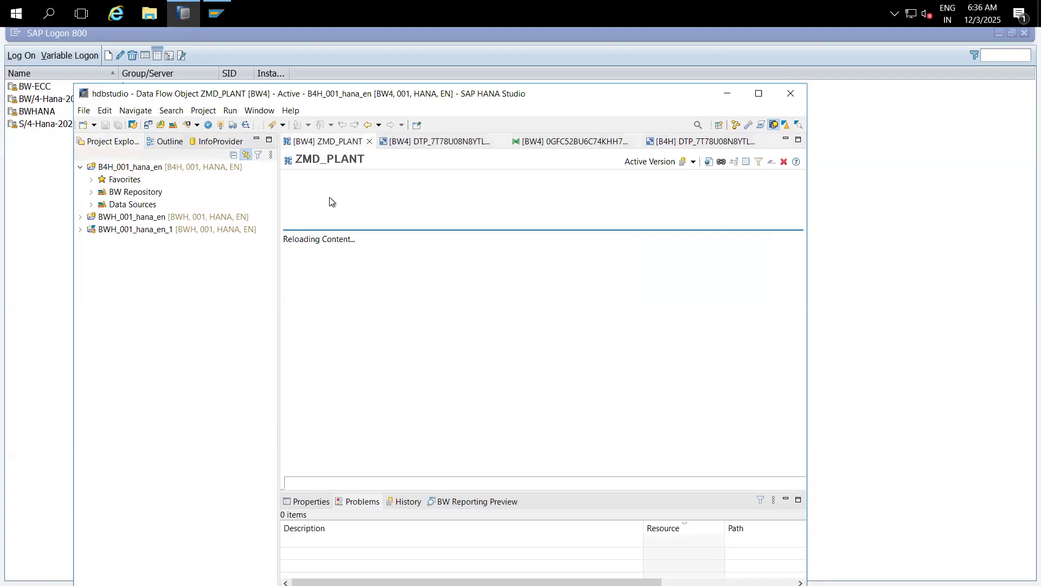
{"action": "left_click", "coordinate": [368, 141]}
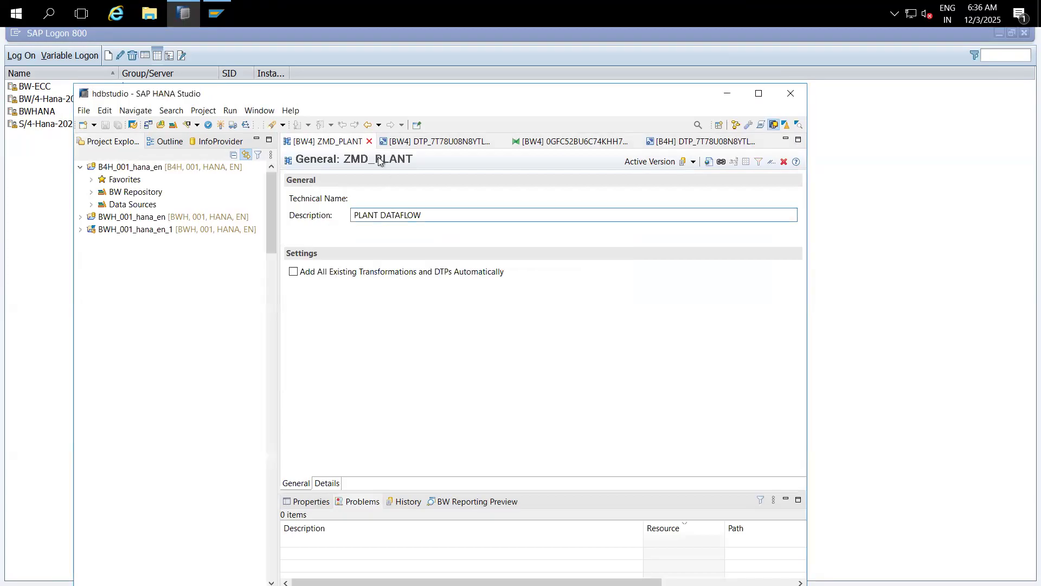
{"action": "left_click", "coordinate": [371, 142]}
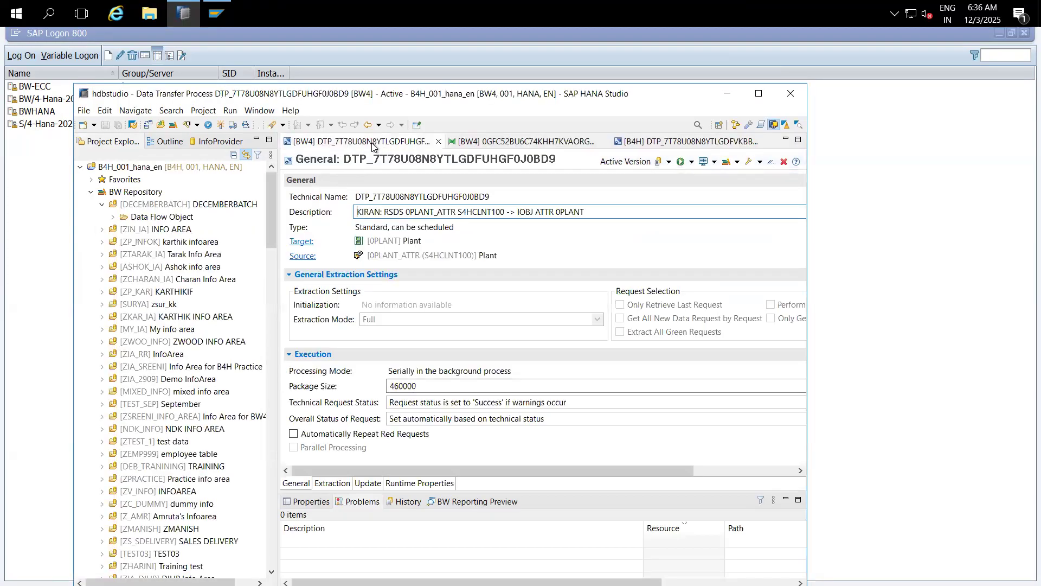
{"action": "left_click", "coordinate": [438, 142]}
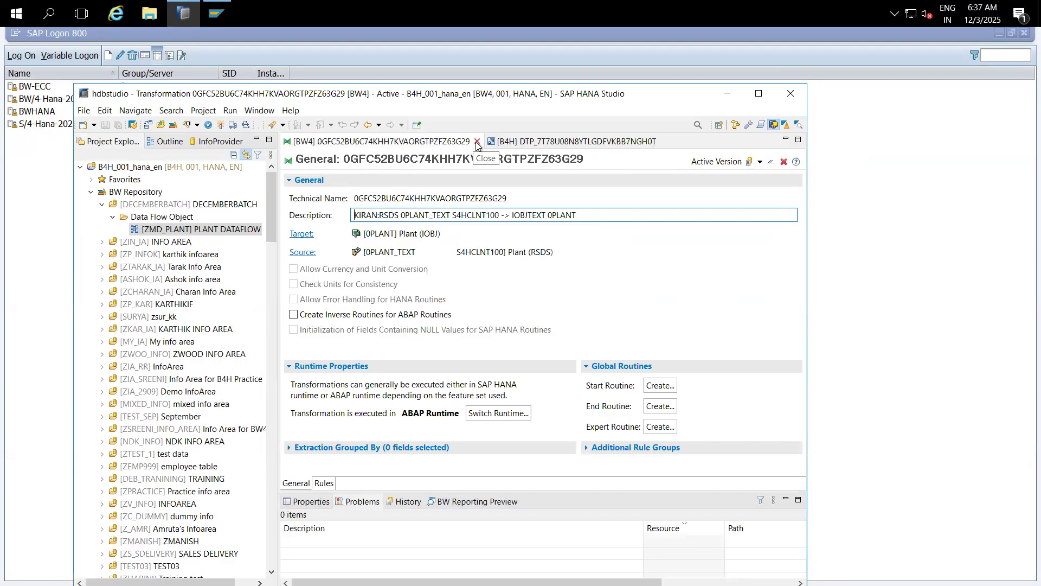
{"action": "left_click", "coordinate": [477, 142]}
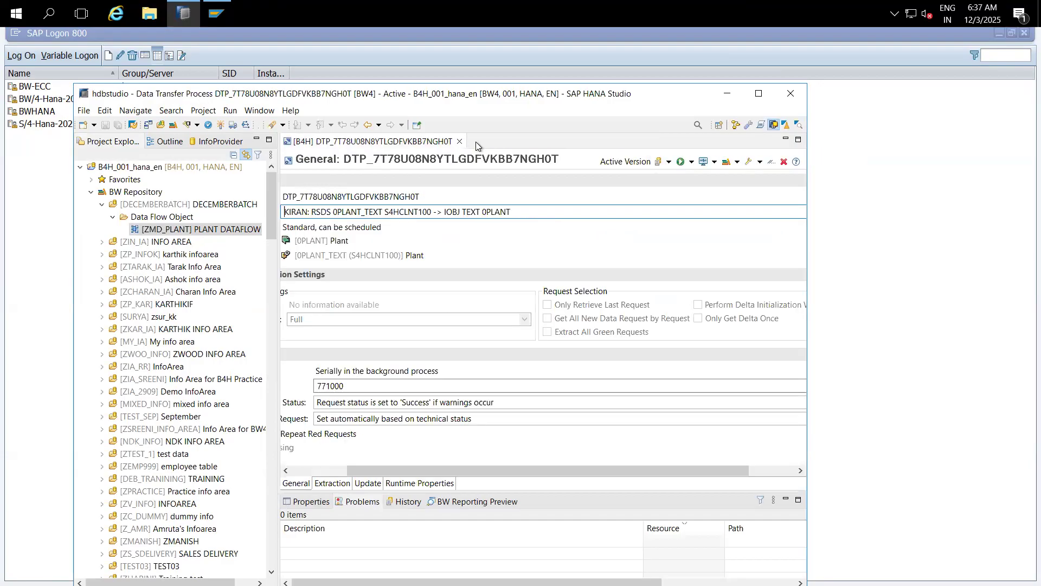
{"action": "left_click", "coordinate": [460, 142]}
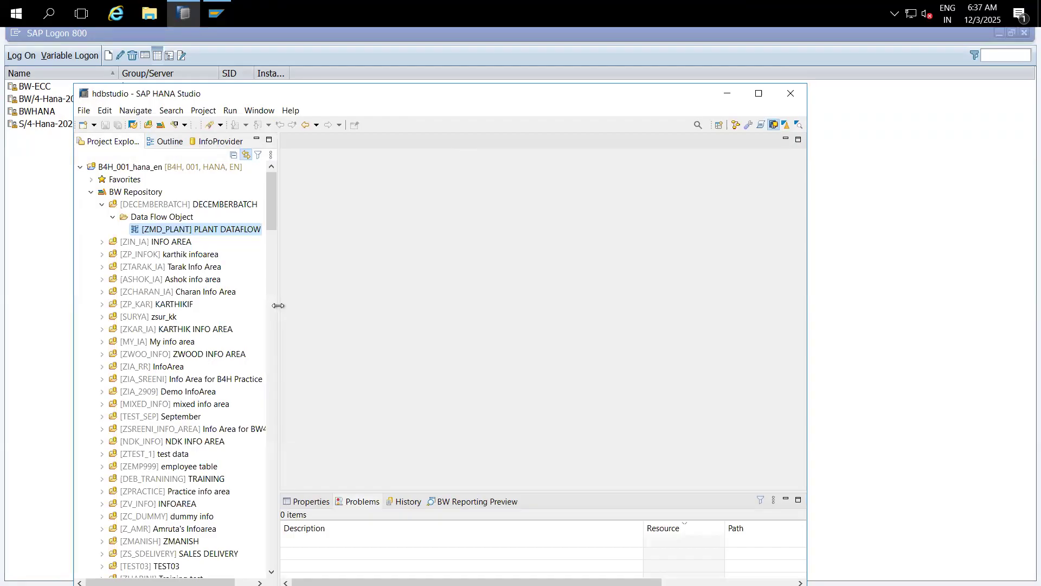
{"action": "left_click_drag", "start_coordinate": [278, 305], "coordinate": [321, 305]}
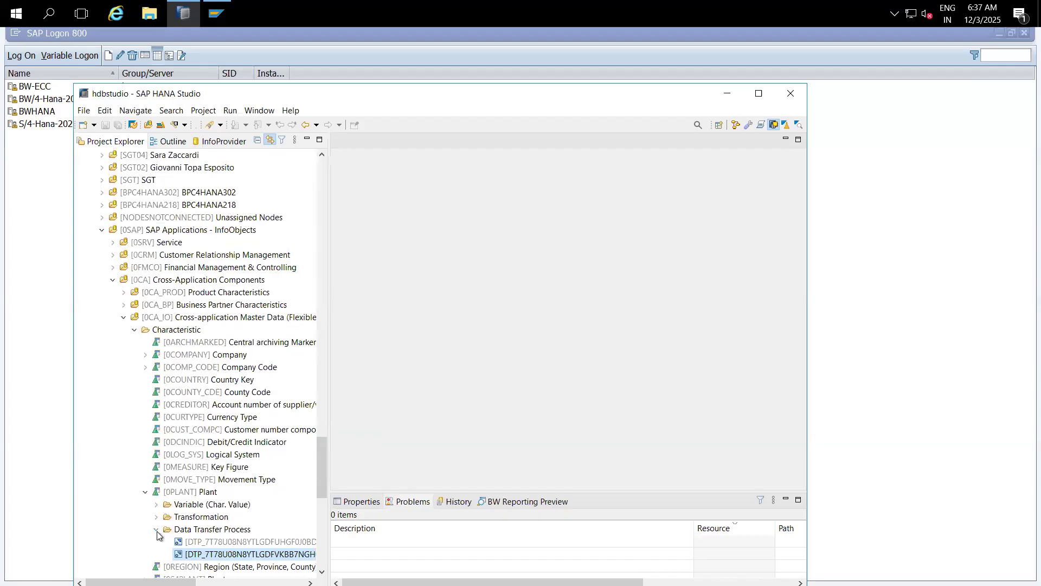
Step: Collapse the 0PLANT, Characteristic and SAP Applications tree branches and maximize the studio window
{"action": "left_click", "coordinate": [157, 530]}
{"action": "left_click", "coordinate": [145, 492]}
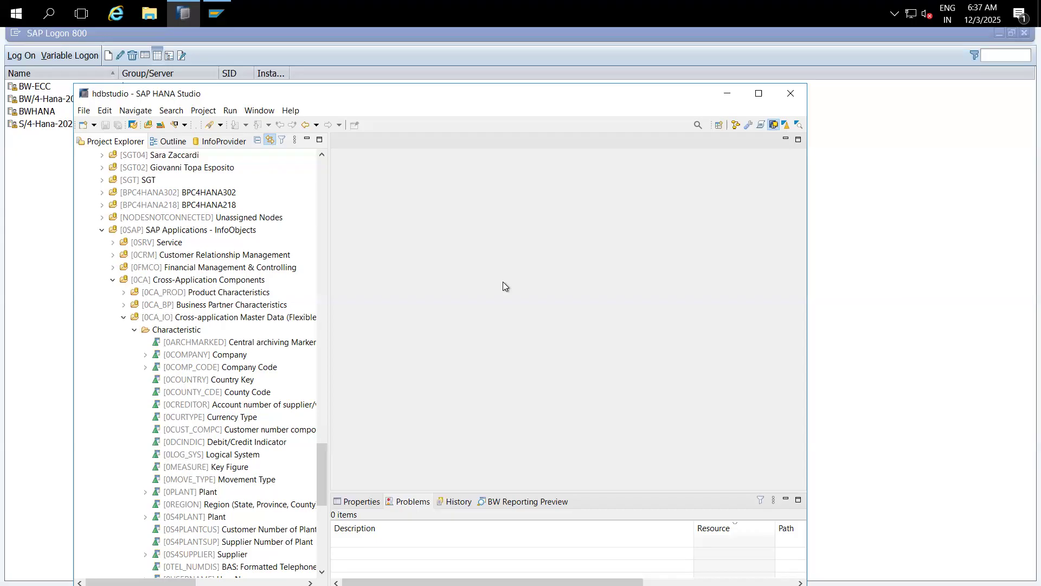
{"action": "left_click", "coordinate": [758, 94]}
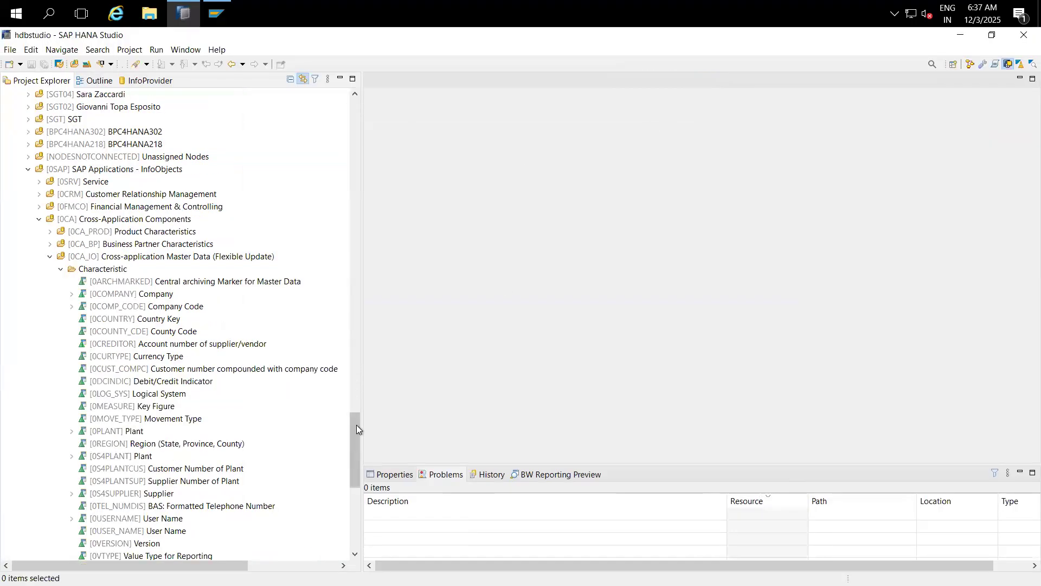
{"action": "mouse_move", "coordinate": [356, 425]}
{"action": "left_mouse_down"}
{"action": "mouse_move", "coordinate": [357, 457]}
{"action": "mouse_move", "coordinate": [362, 414]}
{"action": "left_mouse_up"}
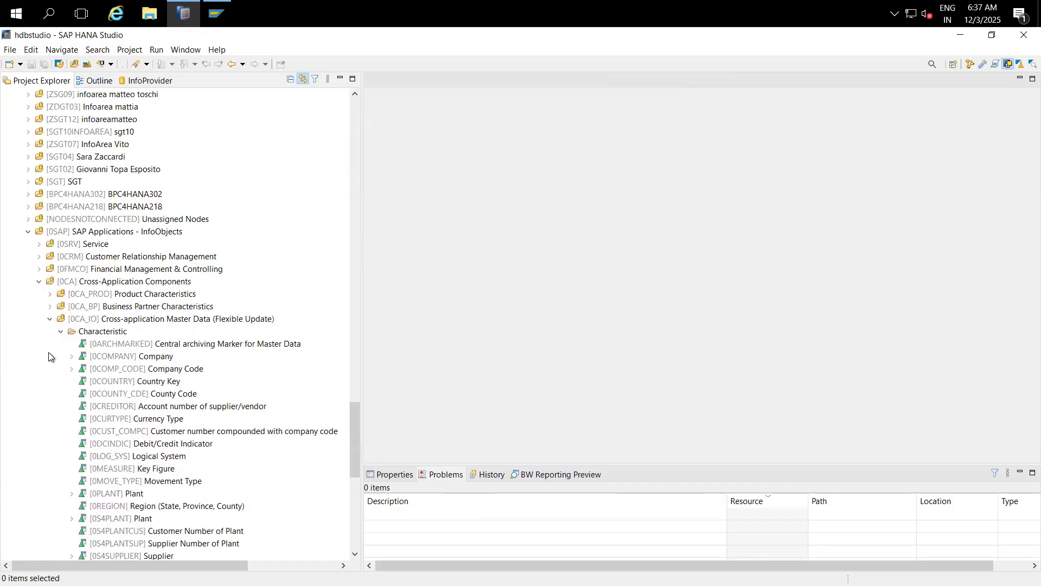
{"action": "left_click", "coordinate": [61, 332]}
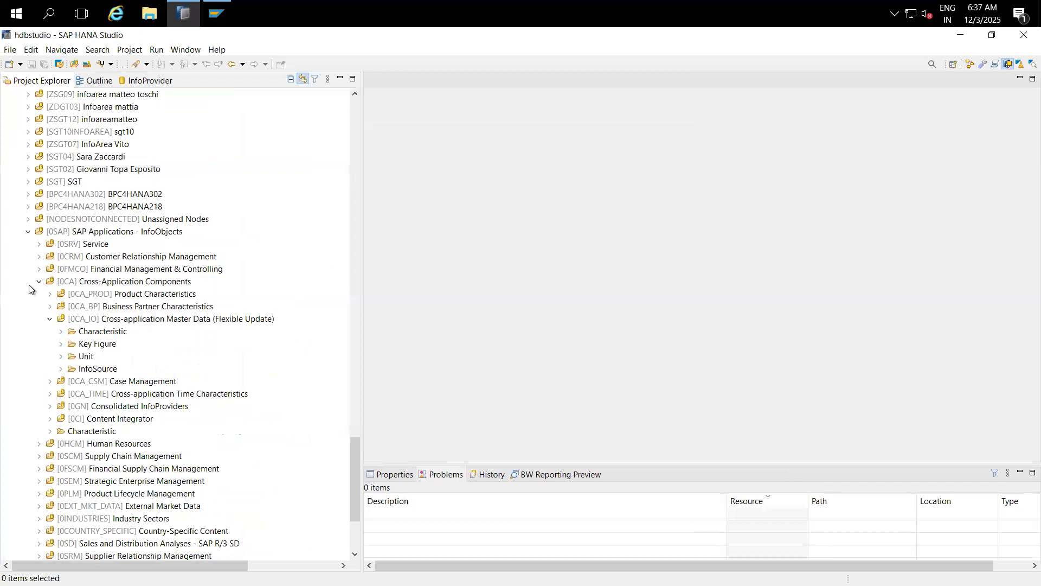
{"action": "left_click", "coordinate": [30, 233]}
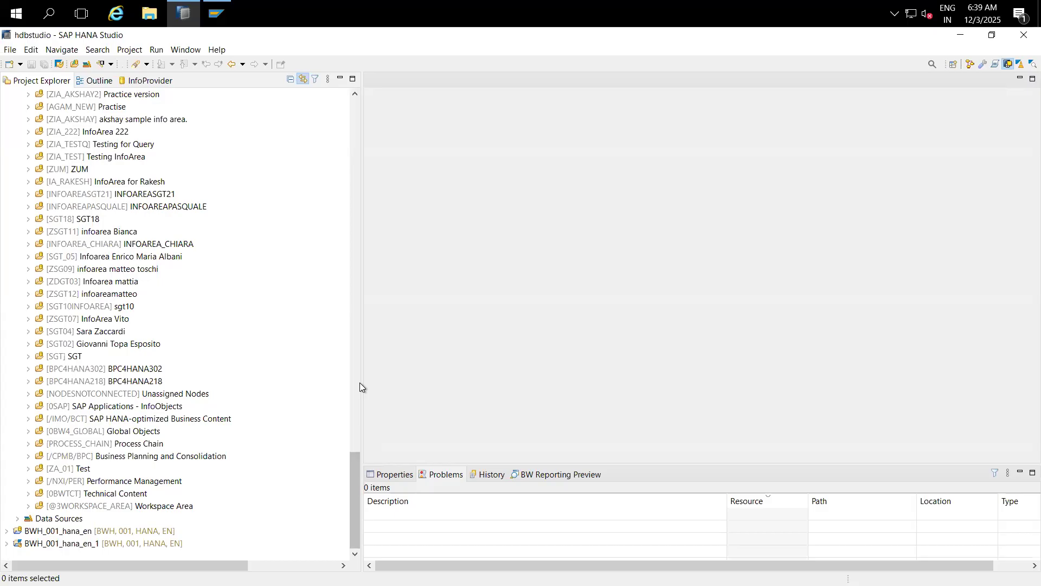
Step: From DECEMBERBATCH's Data Flow Object folder, create ZMD_VENDOR with description 'Vendor MD'
{"action": "left_click_drag", "start_coordinate": [356, 476], "coordinate": [353, 126]}
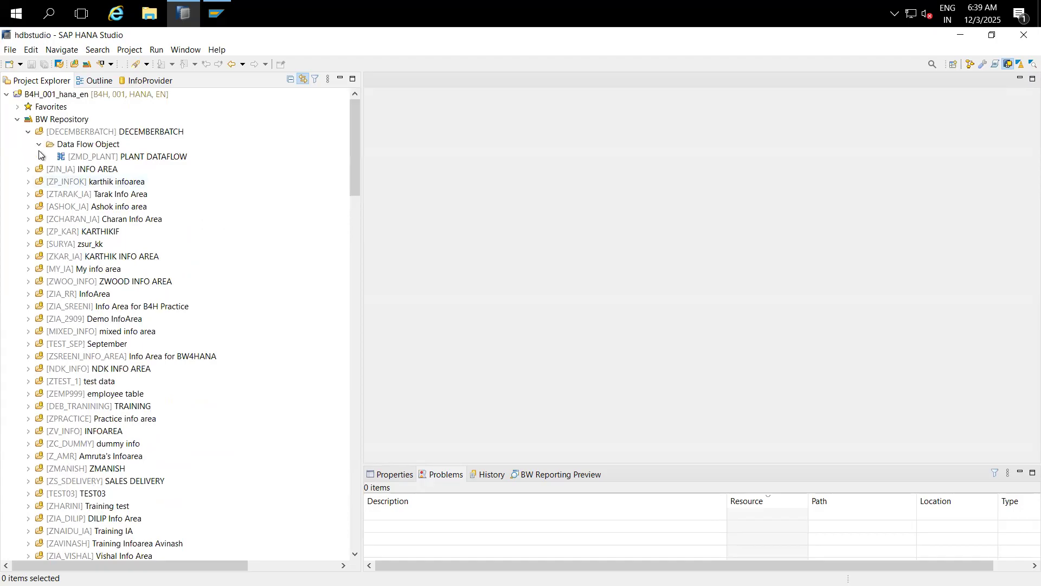
{"action": "left_click", "coordinate": [85, 147]}
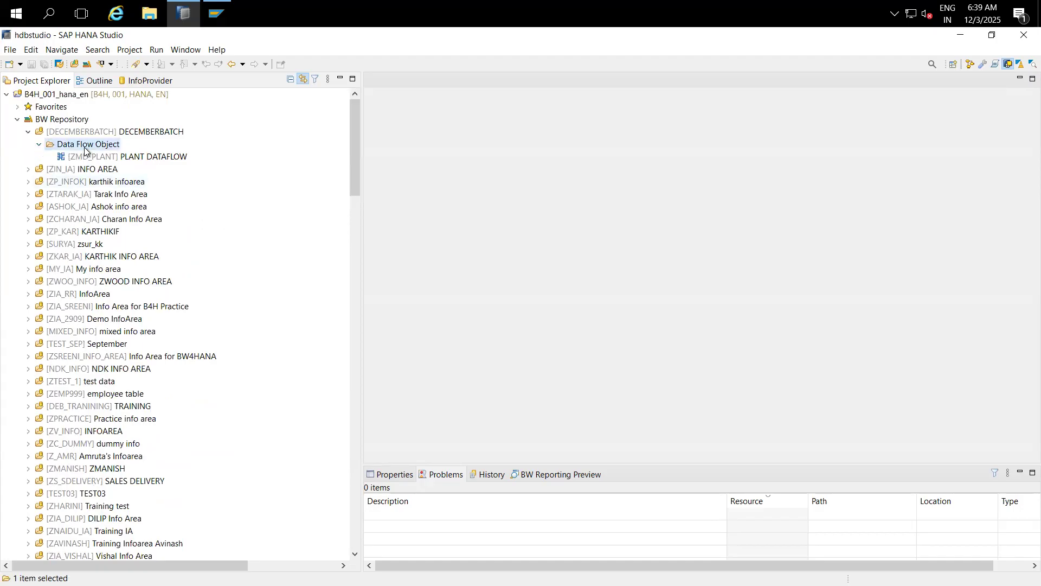
{"action": "right_click", "coordinate": [85, 148]}
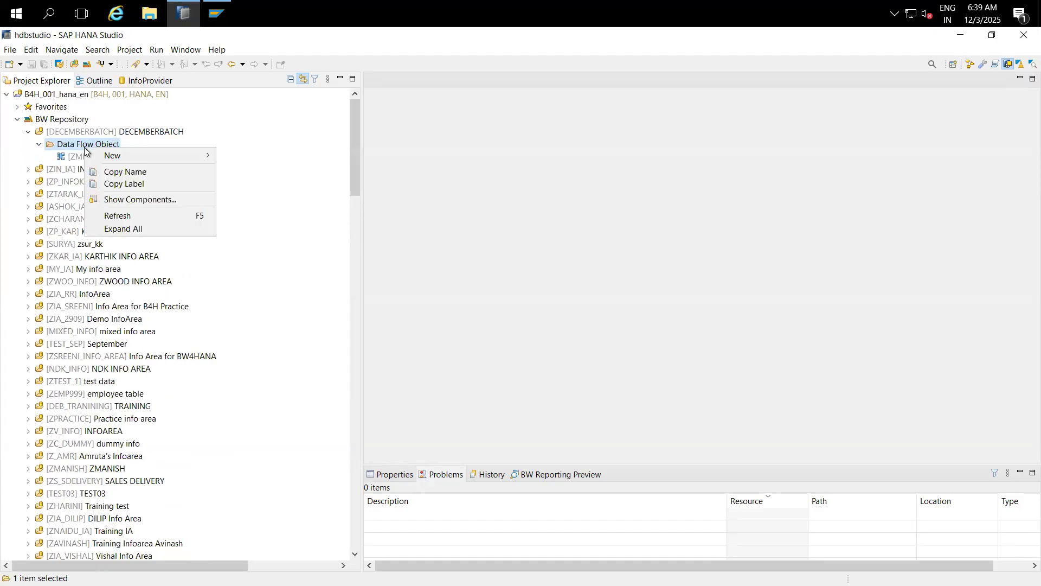
{"action": "mouse_move", "coordinate": [189, 158]}
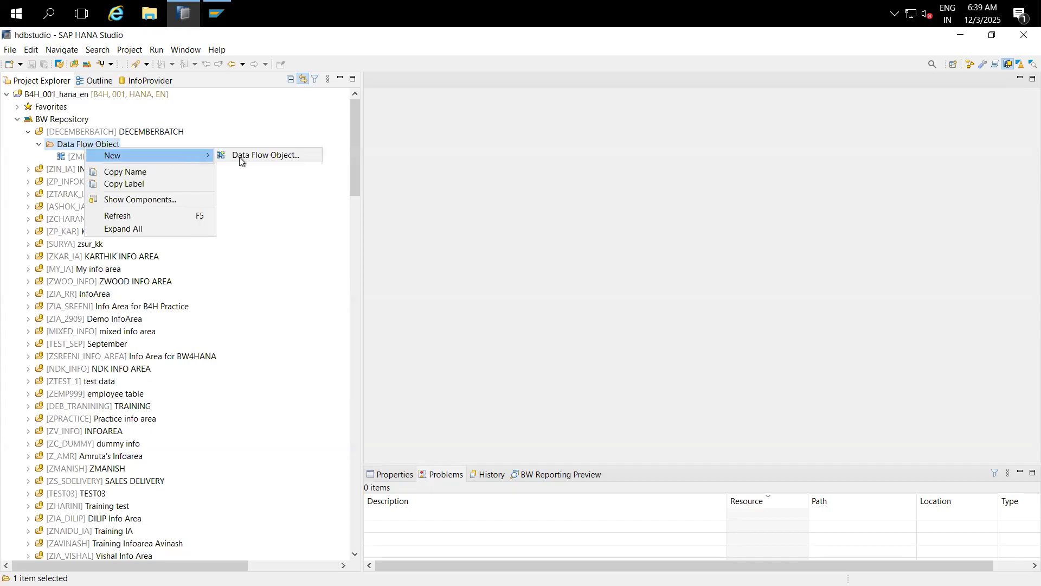
{"action": "left_click", "coordinate": [252, 154]}
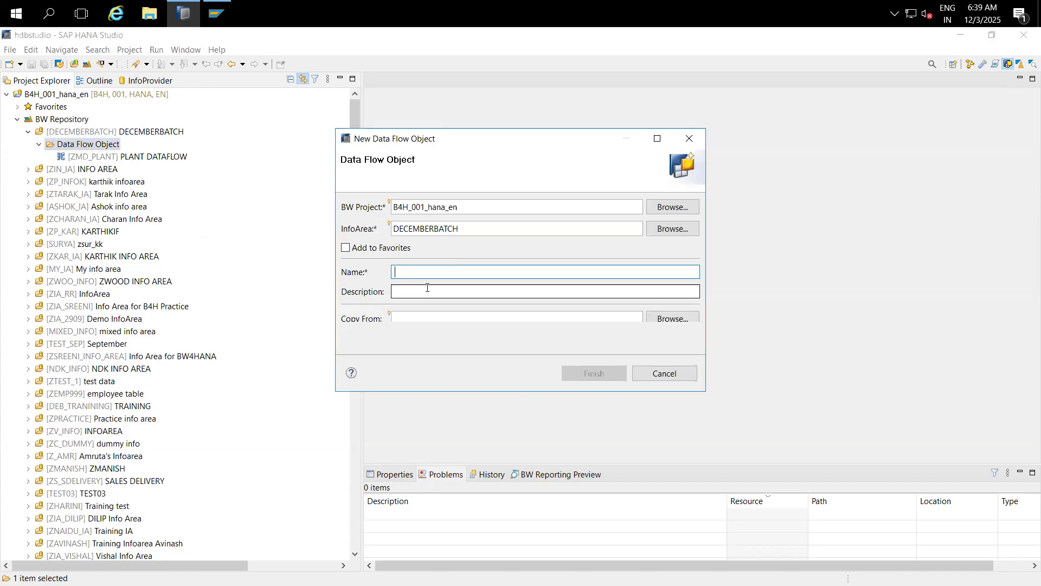
{"action": "type", "text": "Z"}
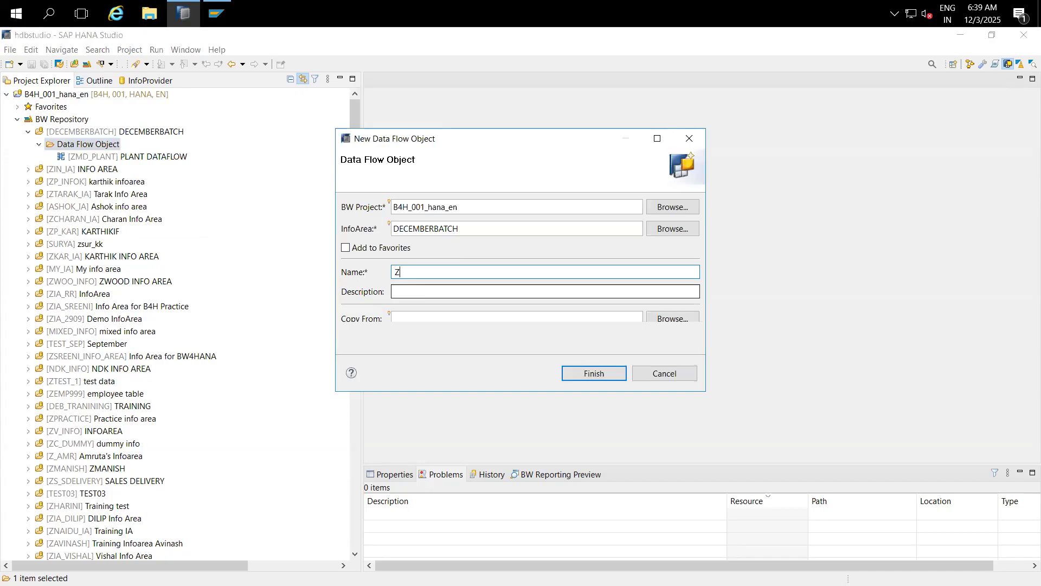
{"action": "type", "text": "MD_VENDOR"}
{"action": "left_click", "coordinate": [437, 293]}
{"action": "type", "text": "Vendor M"}
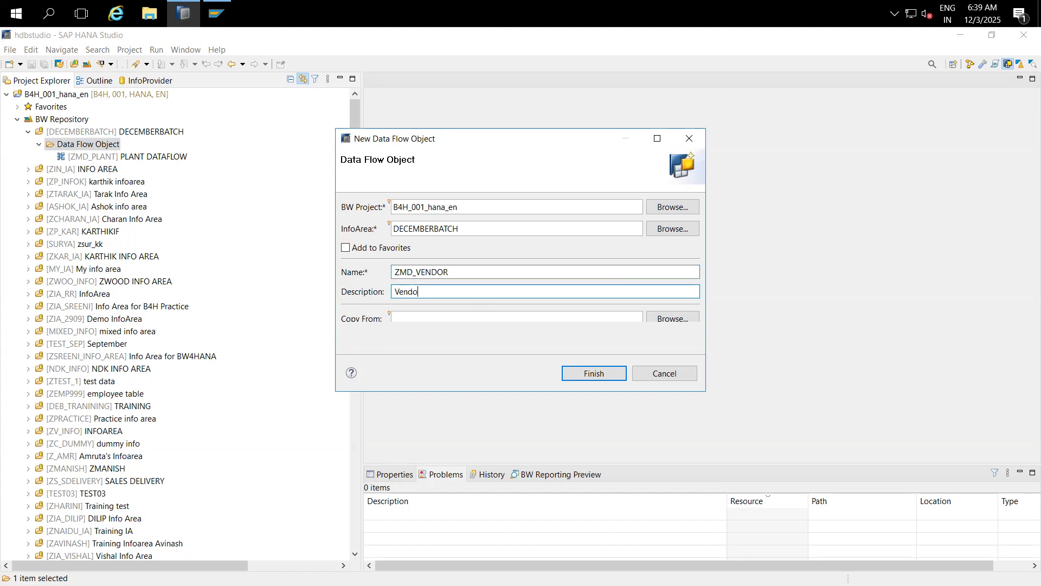
{"action": "type", "text": "D"}
{"action": "left_click", "coordinate": [607, 375]}
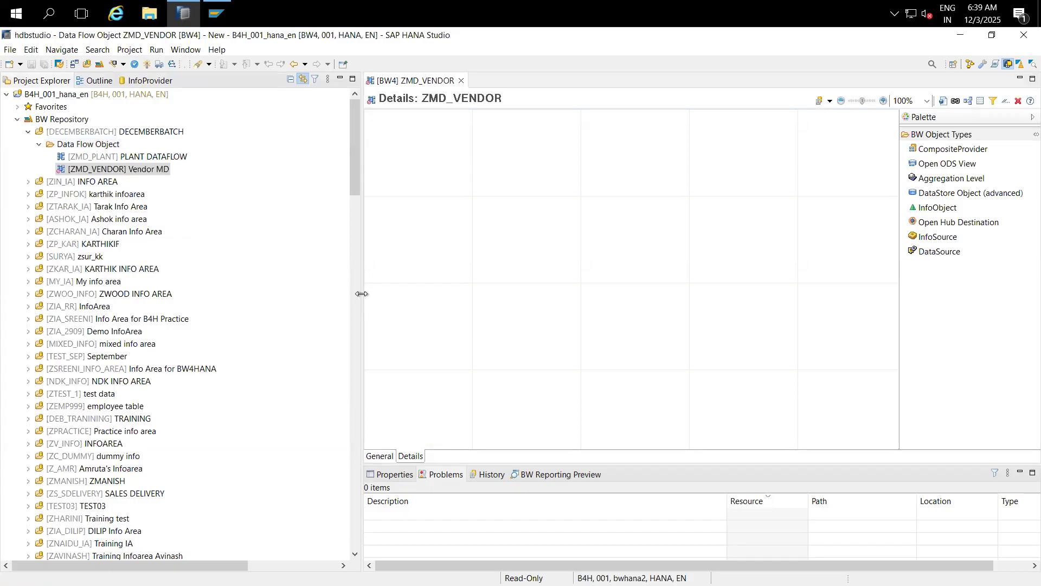
Step: Place a new DataSource node, NEWNODE1, on the data flow canvas
{"action": "left_click_drag", "start_coordinate": [362, 293], "coordinate": [249, 284]}
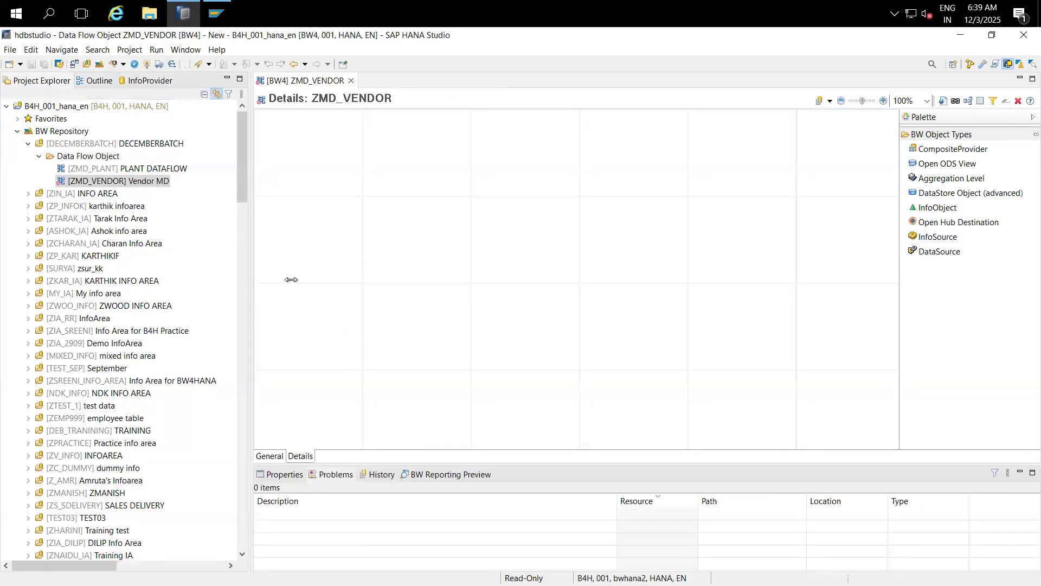
{"action": "left_click", "coordinate": [934, 250]}
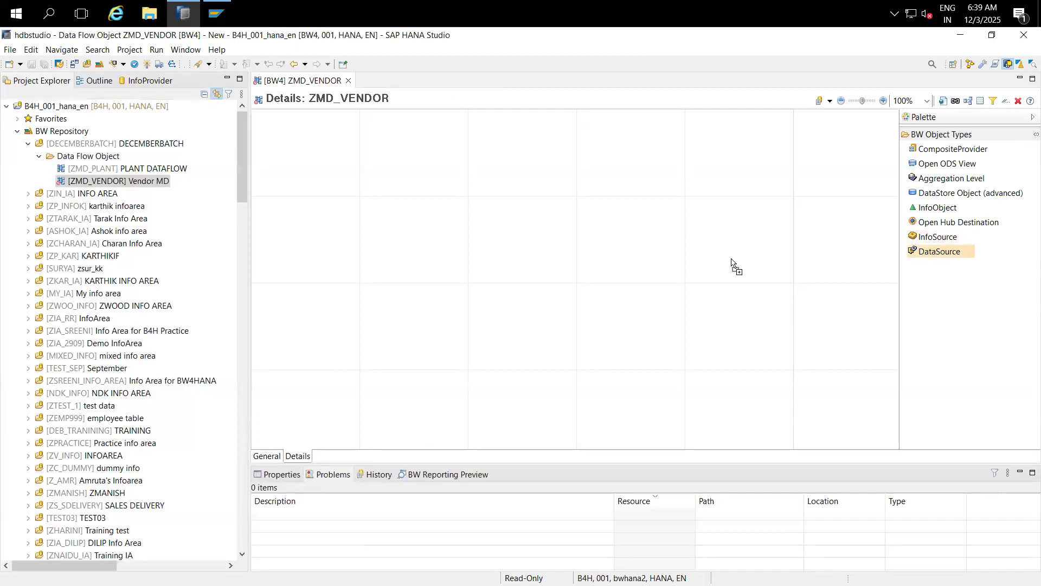
{"action": "left_click", "coordinate": [394, 327]}
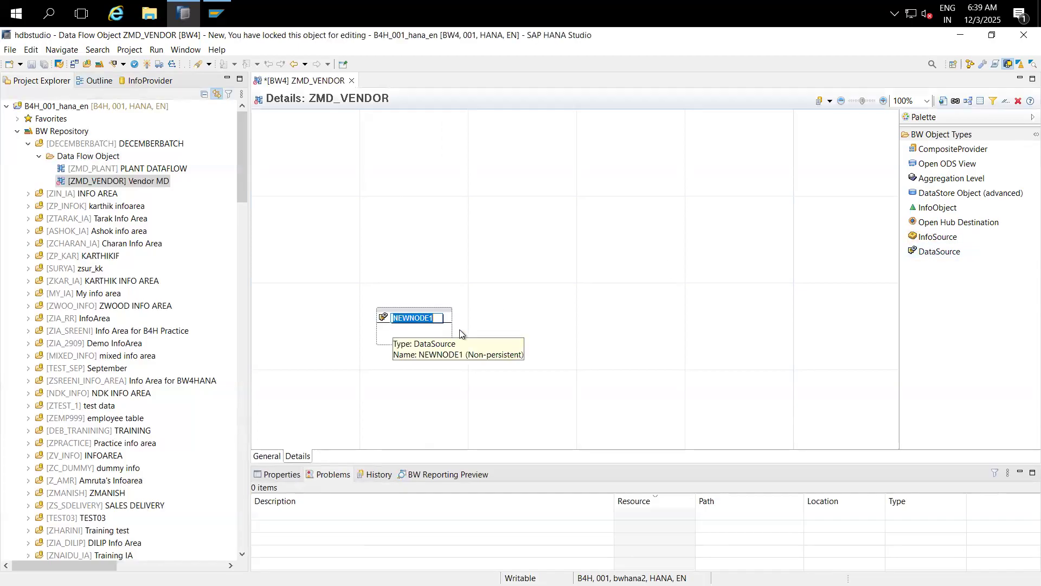
{"action": "left_click", "coordinate": [515, 343]}
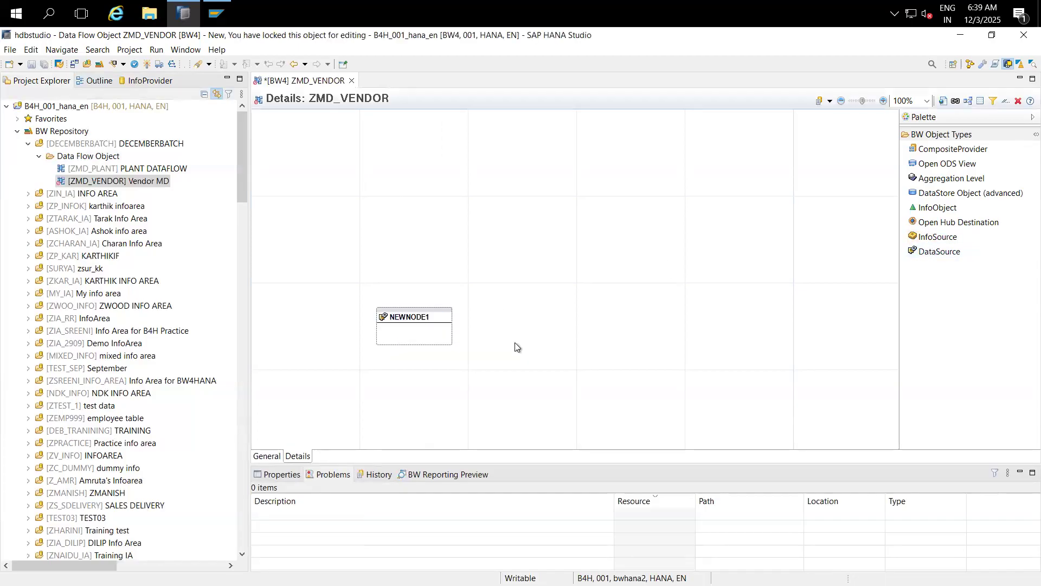
Step: Assign DataSource 0COMP_CODE_ATTR from S4HCLNT100 to the node by searching '0comp_code'
{"action": "right_click", "coordinate": [406, 318]}
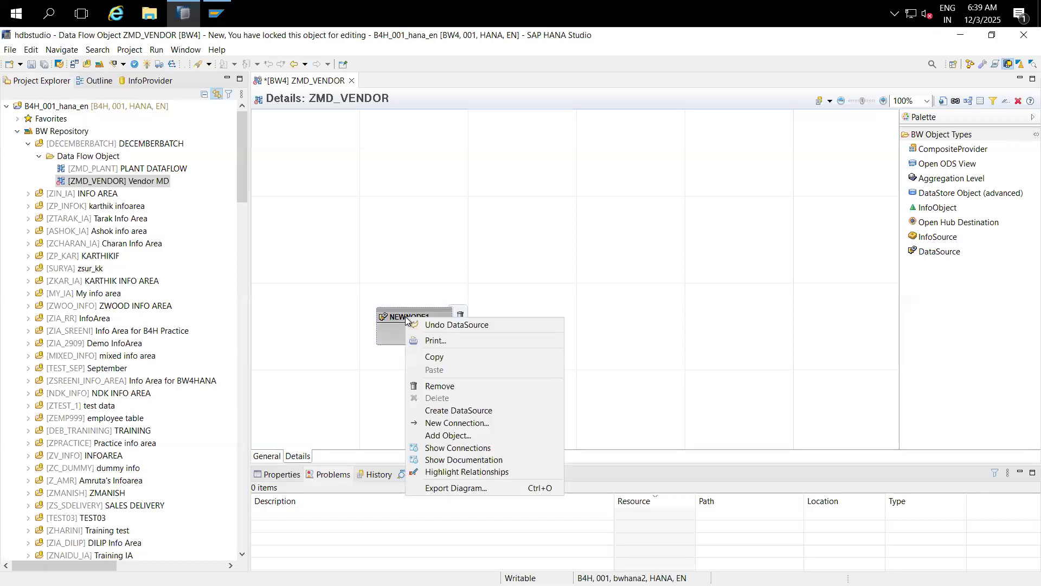
{"action": "left_click", "coordinate": [454, 436]}
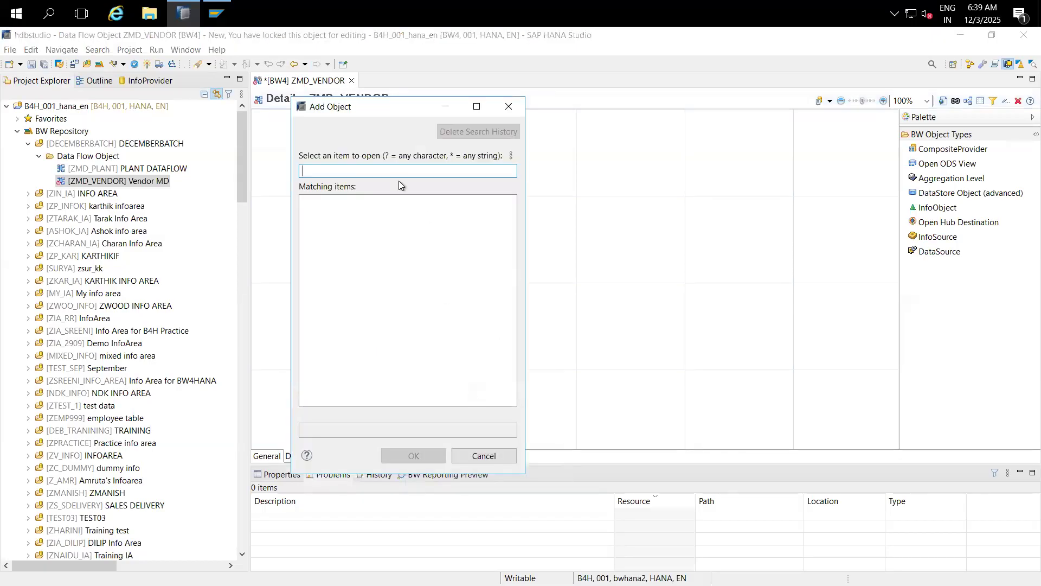
{"action": "type", "text": "vendor"}
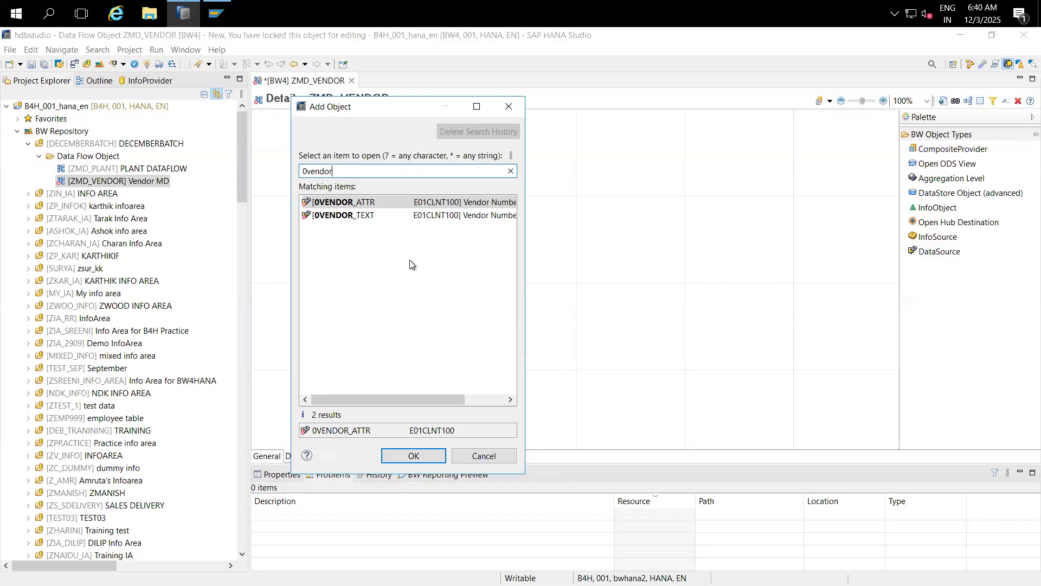
{"action": "key", "text": "BackSpace"}
{"action": "key", "text": "BackSpace"}
{"action": "key", "text": "BackSpace"}
{"action": "key", "text": "BackSpace"}
{"action": "key", "text": "BackSpace"}
{"action": "key", "text": "BackSpace"}
{"action": "key", "text": "BackSpace"}
{"action": "type", "text": "0comp"}
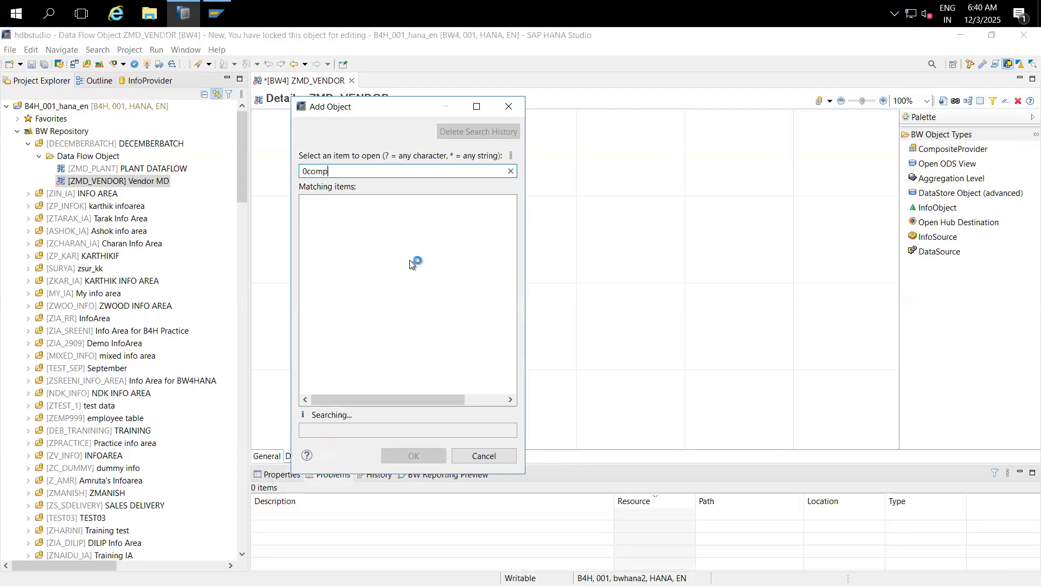
{"action": "type", "text": "_code"}
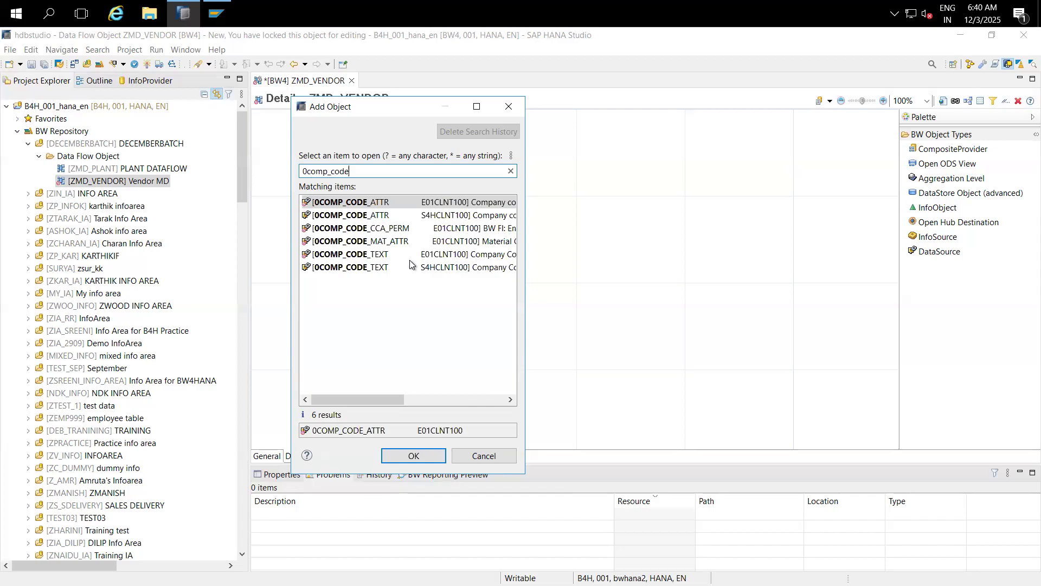
{"action": "left_click", "coordinate": [363, 216]}
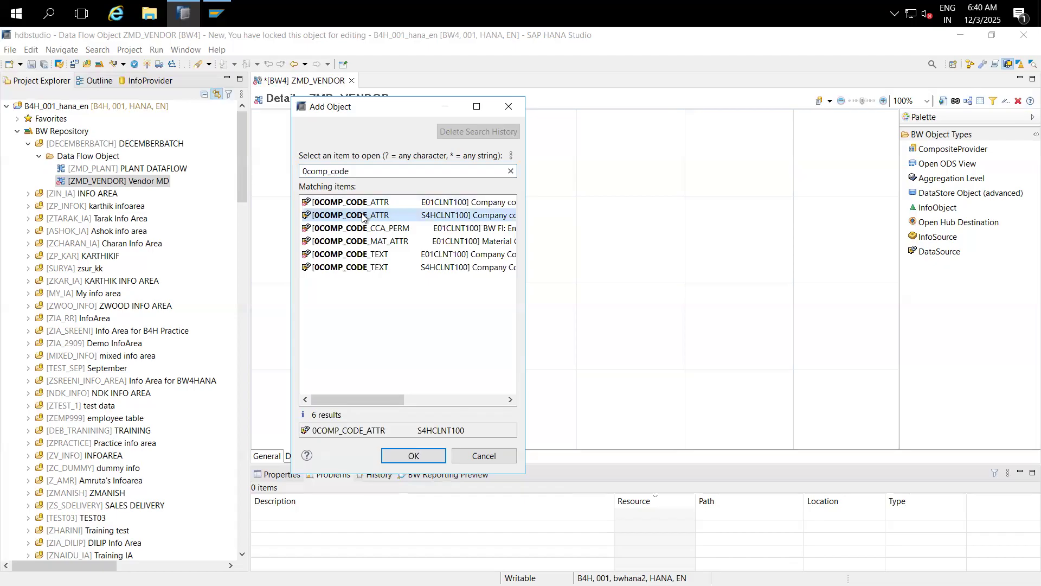
{"action": "double_click", "coordinate": [362, 216]}
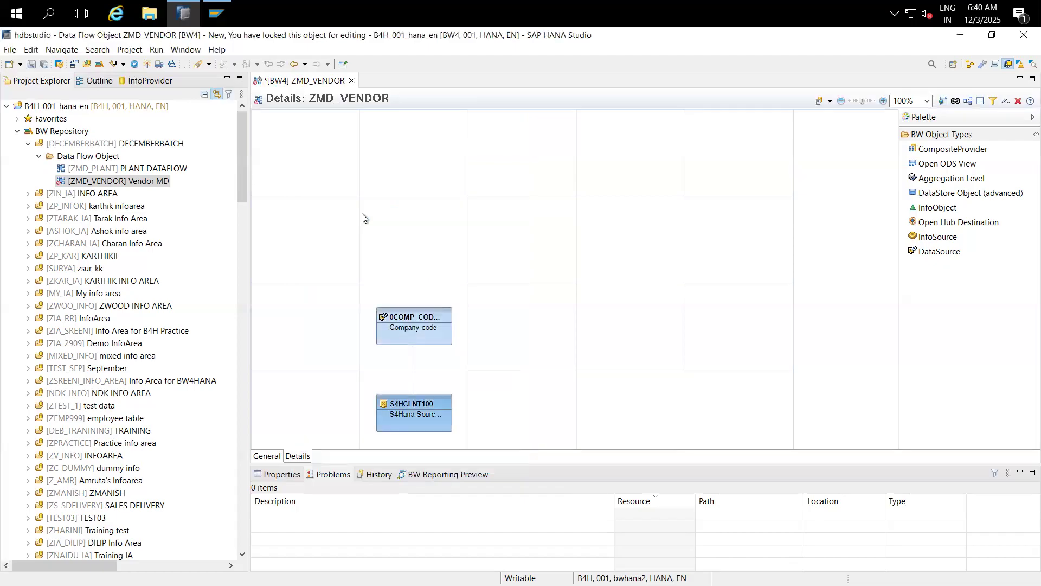
Step: Add an InfoObject node to the canvas and assign it 0COMP_CODE
{"action": "left_click", "coordinate": [935, 209]}
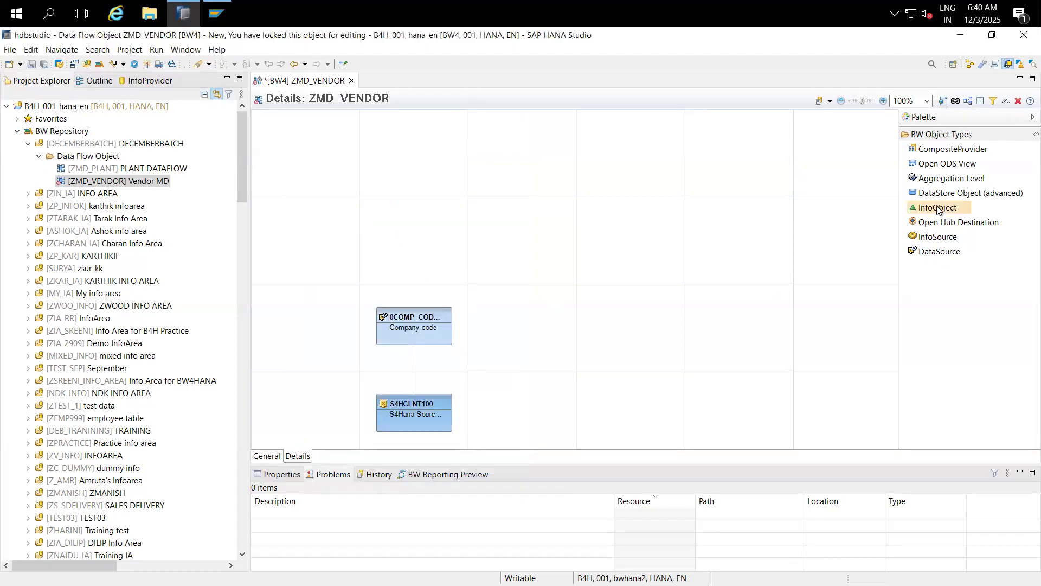
{"action": "left_click", "coordinate": [425, 167]}
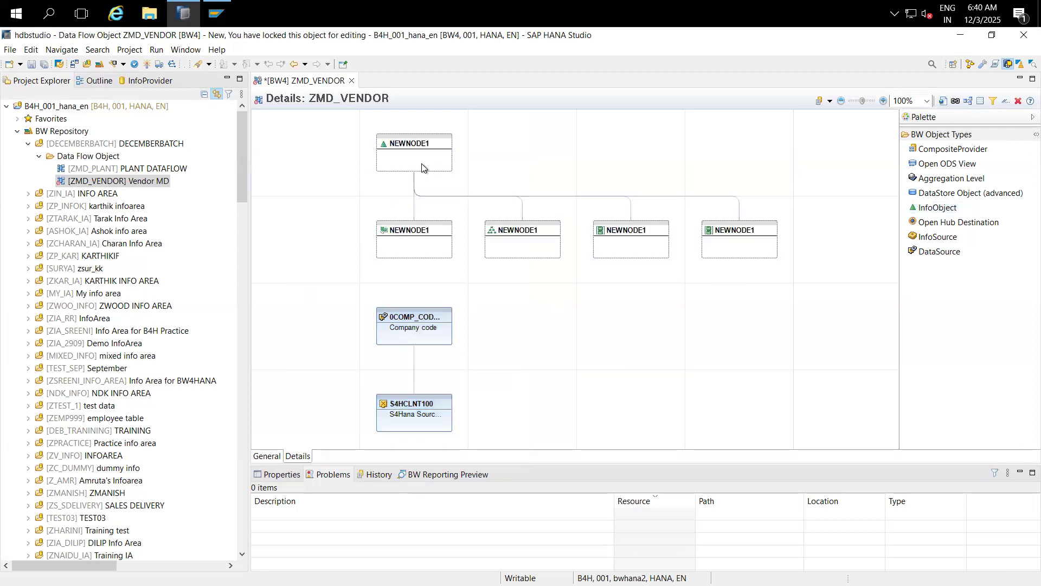
{"action": "right_click", "coordinate": [415, 147]}
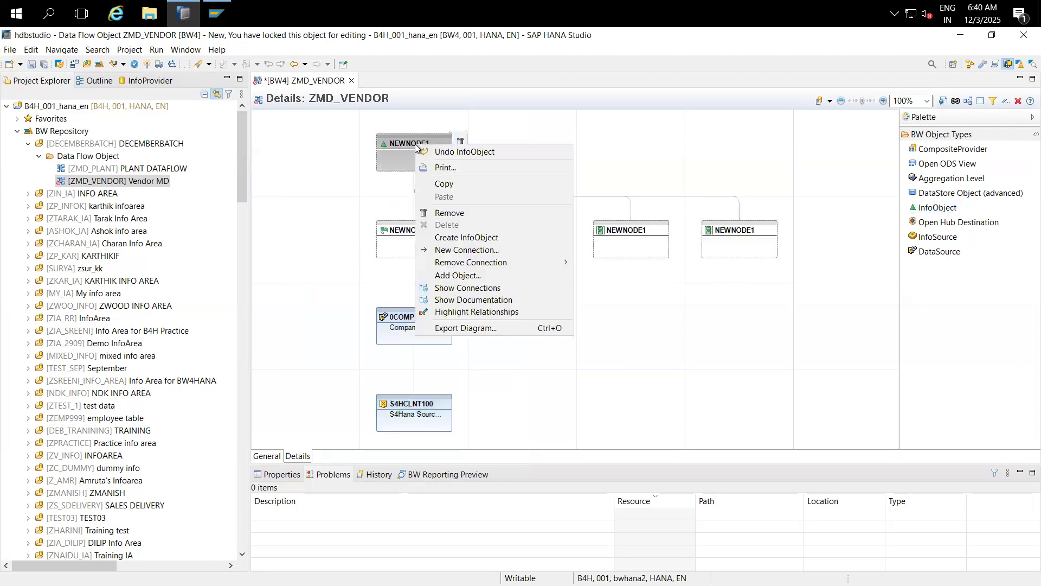
{"action": "left_click", "coordinate": [460, 275]}
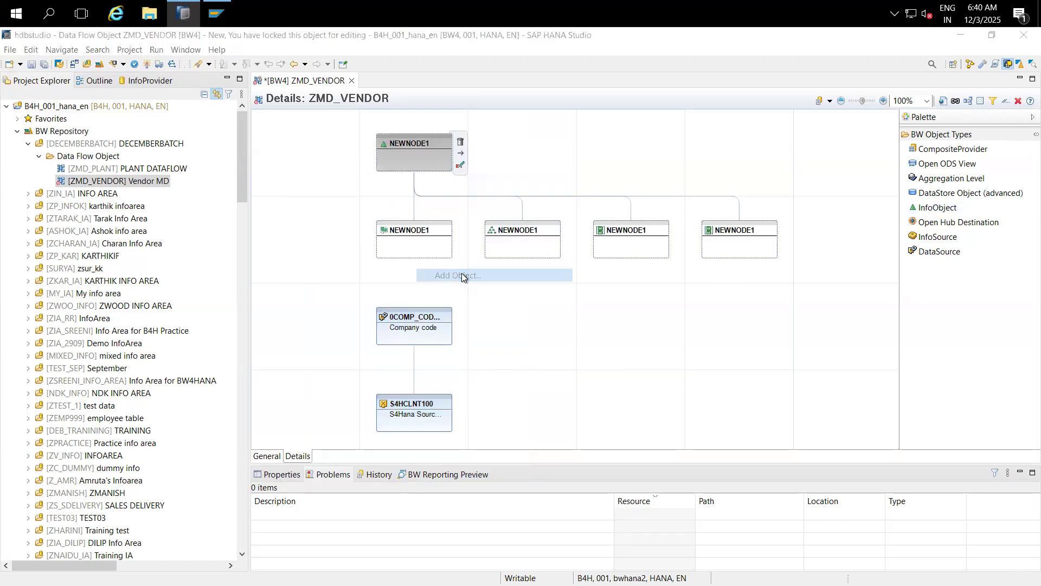
{"action": "type", "text": "0"}
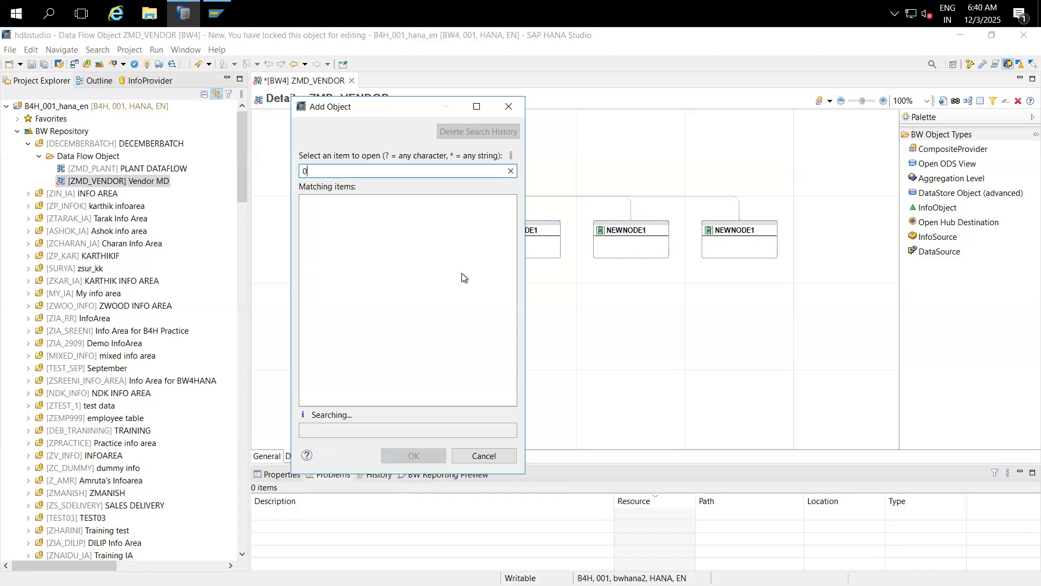
{"action": "type", "text": "COMP_CODE"}
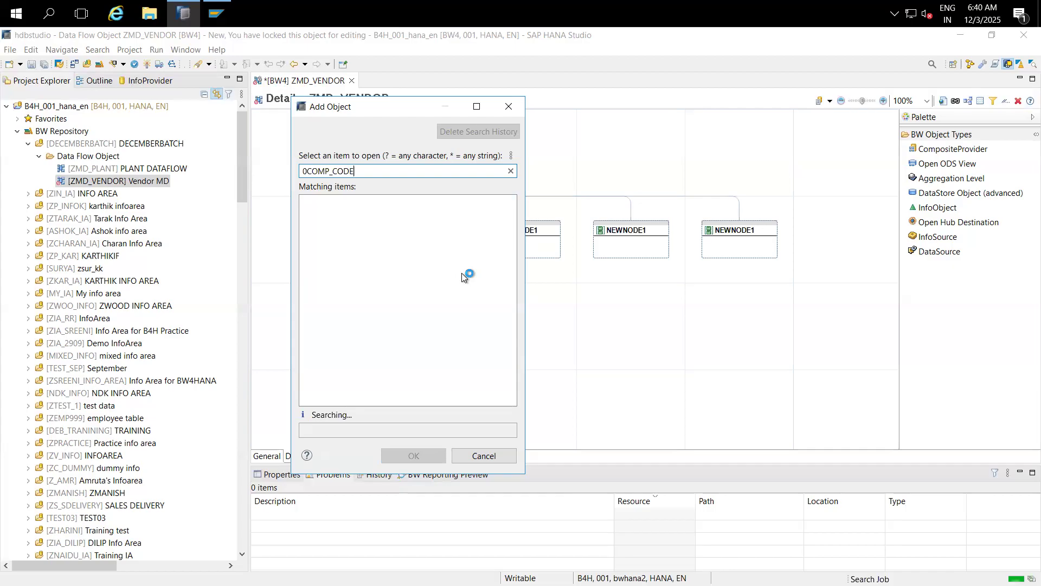
{"action": "double_click", "coordinate": [356, 204]}
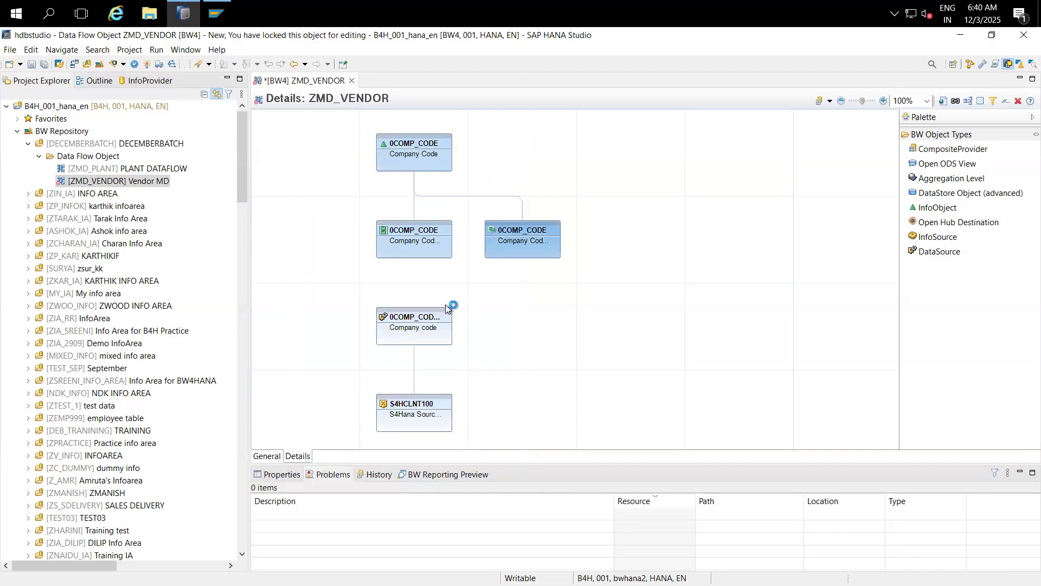
Step: Connect the 0COMP_CODE_ATTR DataSource to the 0COMP_CODE attributes node
{"action": "mouse_move", "coordinate": [444, 304]}
{"action": "mouse_move", "coordinate": [407, 307]}
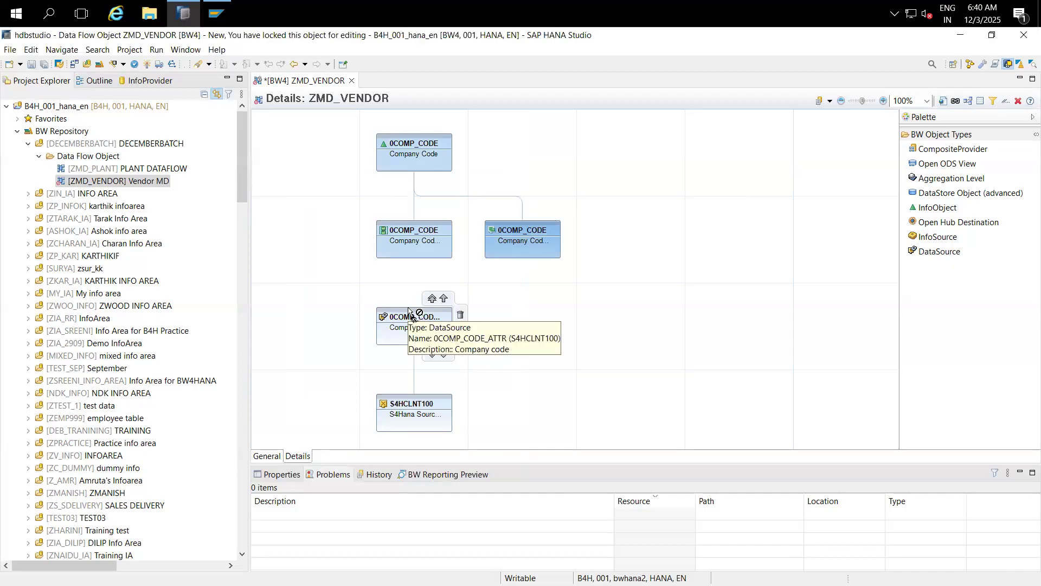
{"action": "left_click_drag", "start_coordinate": [407, 308], "coordinate": [409, 250]}
{"action": "mouse_move", "coordinate": [409, 253]}
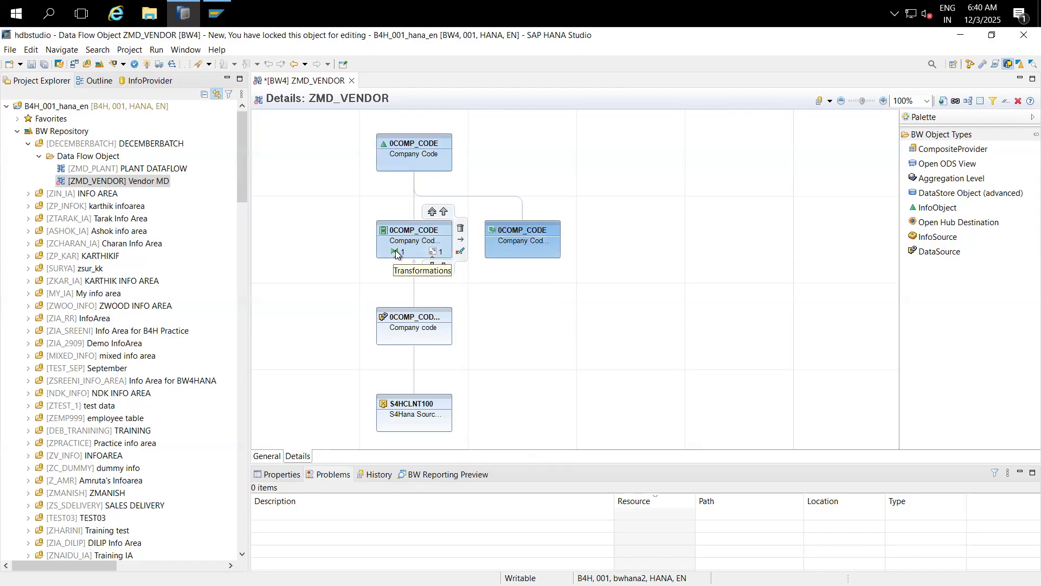
Step: Enable inverse ABAP routines on the transformation, set description 'VENKAT', review rules, and save
{"action": "double_click", "coordinate": [396, 254]}
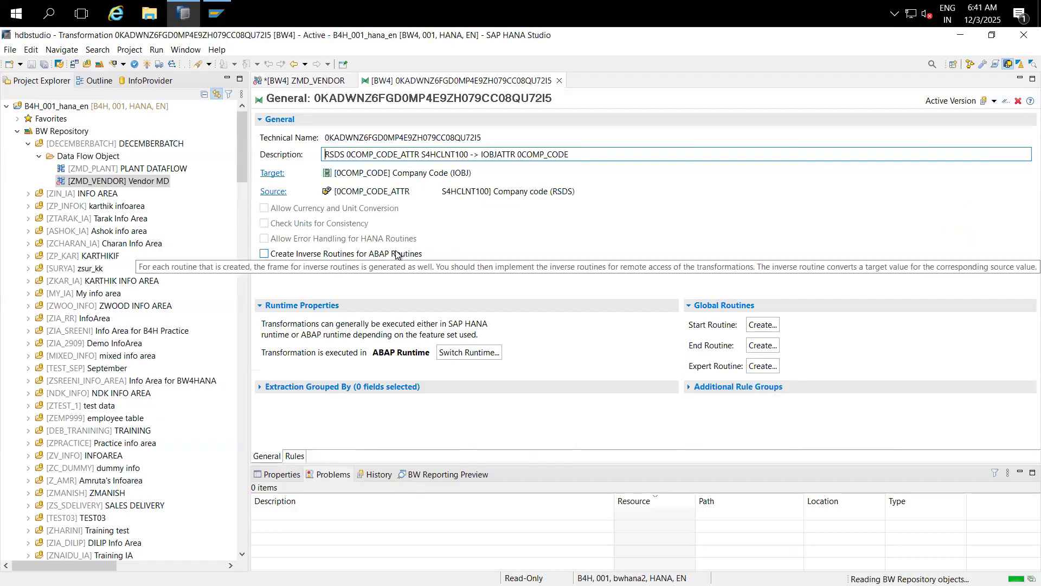
{"action": "left_click", "coordinate": [396, 253]}
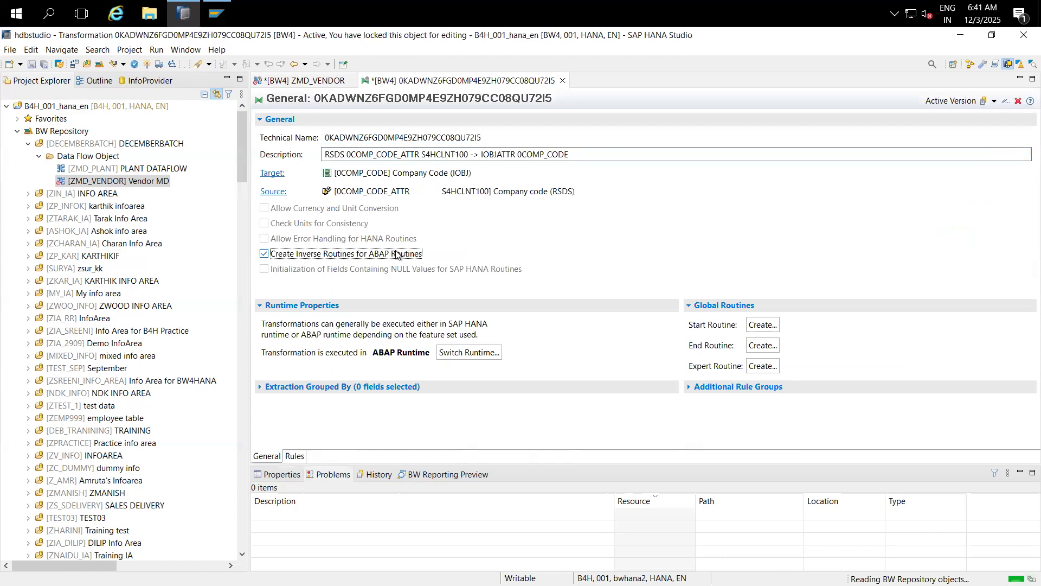
{"action": "left_click", "coordinate": [326, 154]}
{"action": "type", "text": "VENKAT"}
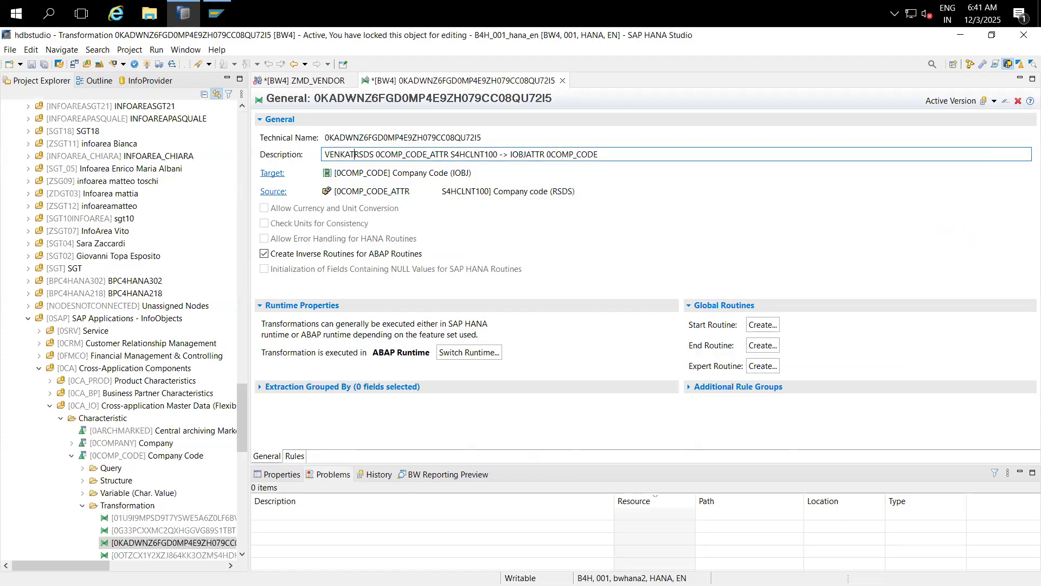
{"action": "left_click", "coordinate": [295, 456]}
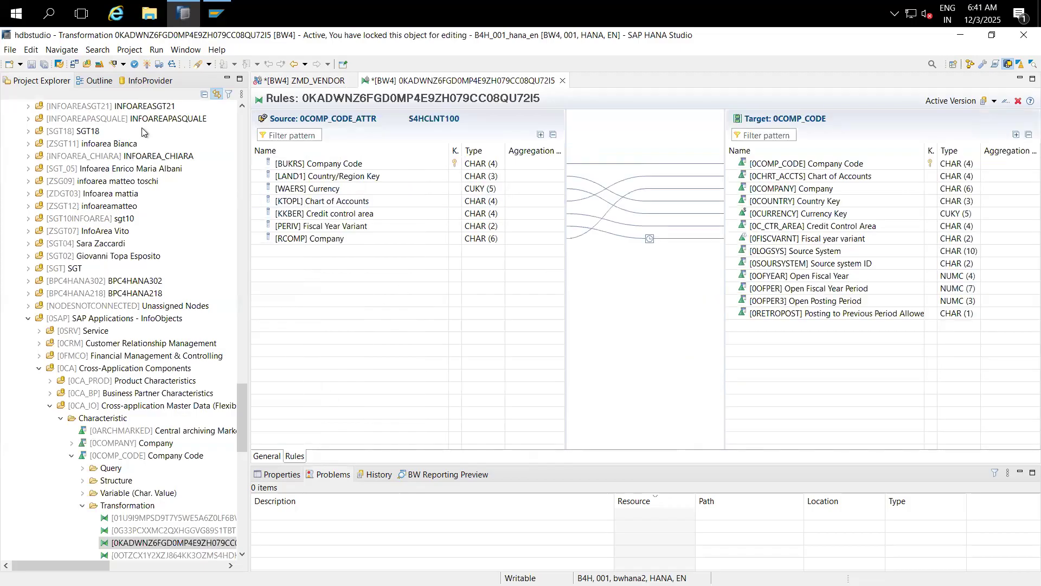
{"action": "left_click", "coordinate": [147, 64]}
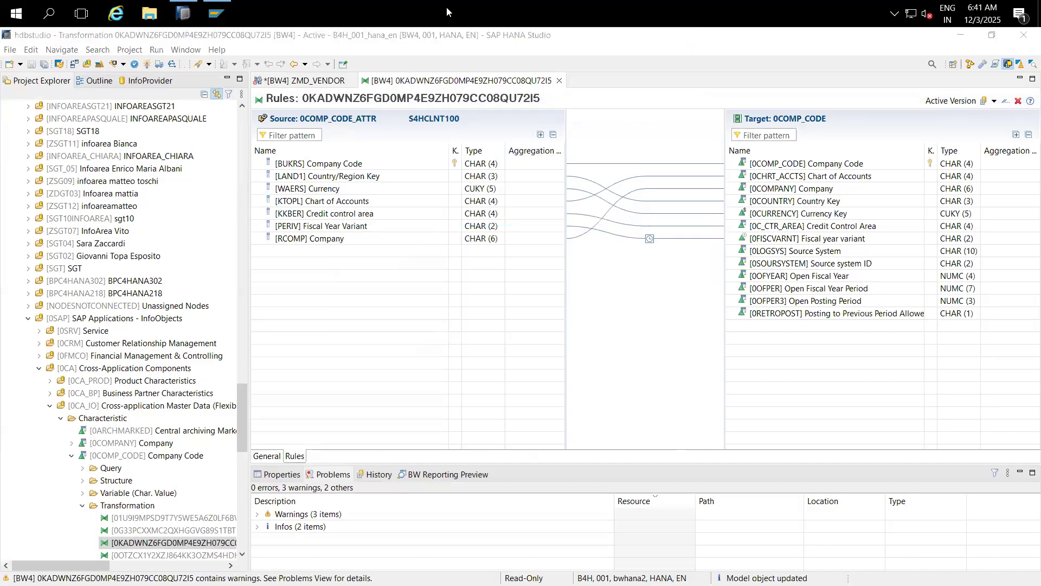
Step: Insert only the existing additional DTP on the 0COMP_CODE attribute node and open it
{"action": "left_click", "coordinate": [559, 81]}
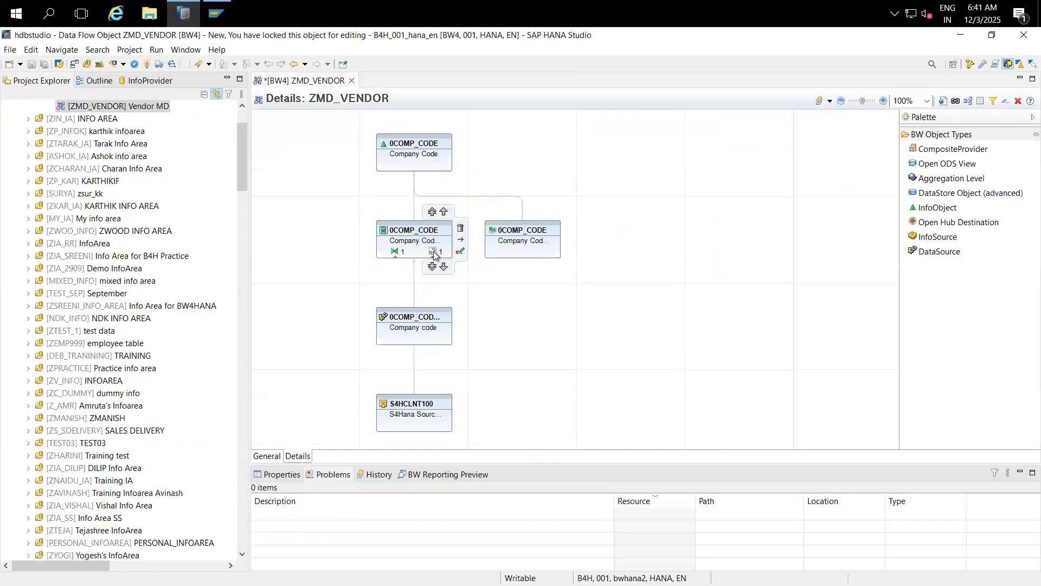
{"action": "left_click", "coordinate": [433, 252]}
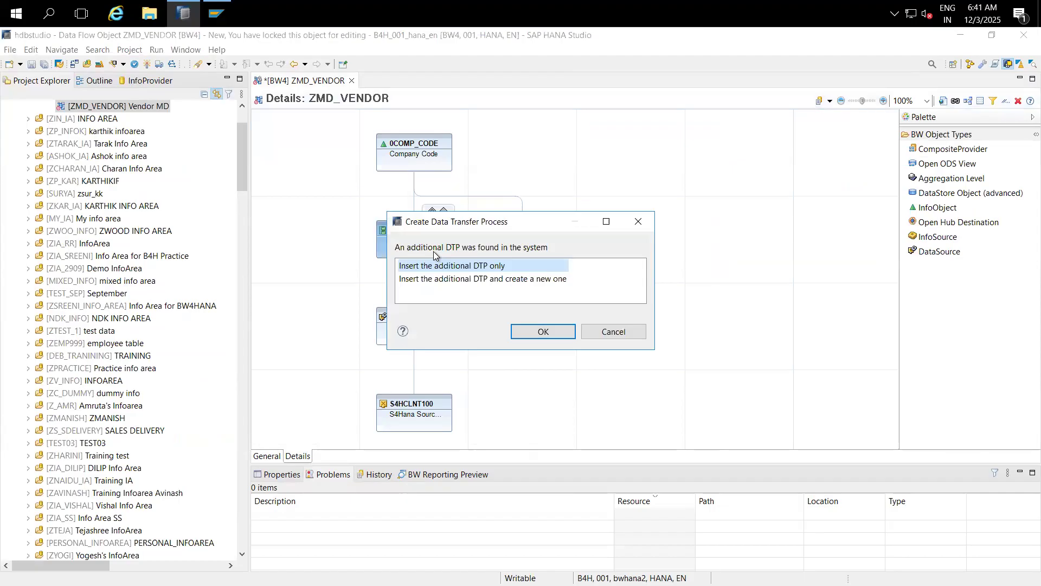
{"action": "left_click", "coordinate": [535, 331]}
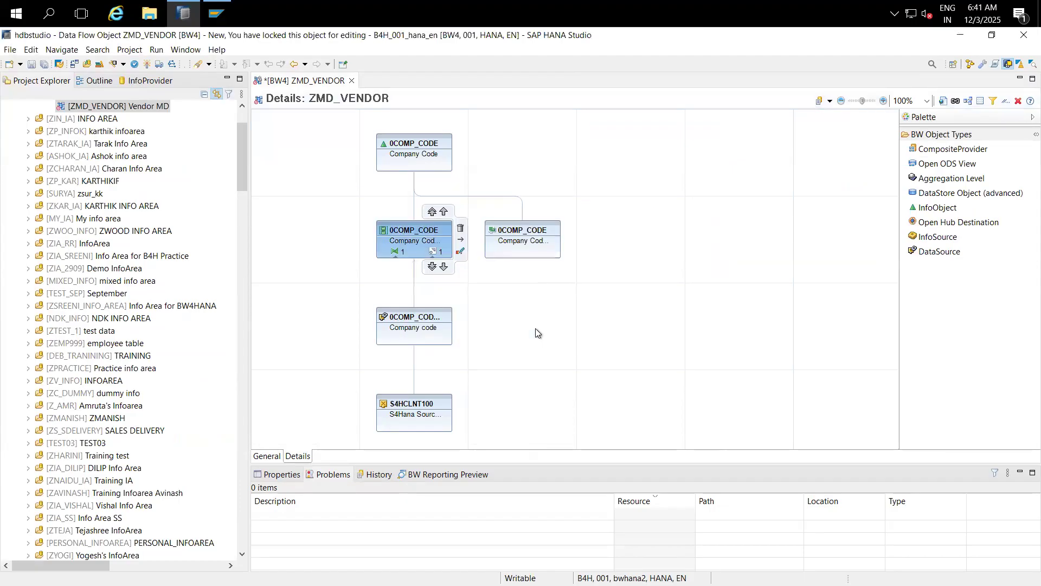
{"action": "left_click", "coordinate": [436, 252]}
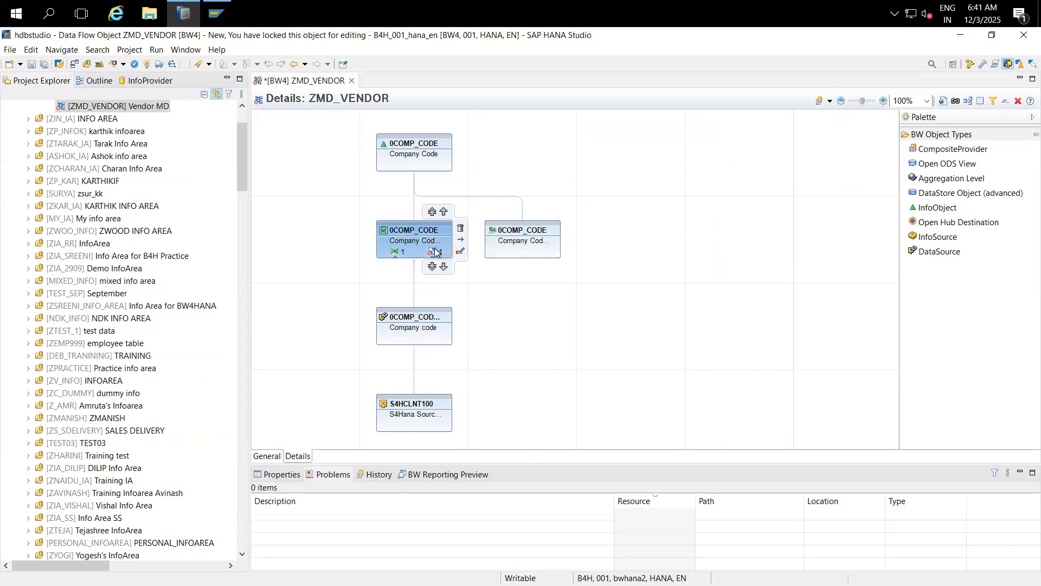
{"action": "left_click", "coordinate": [435, 252]}
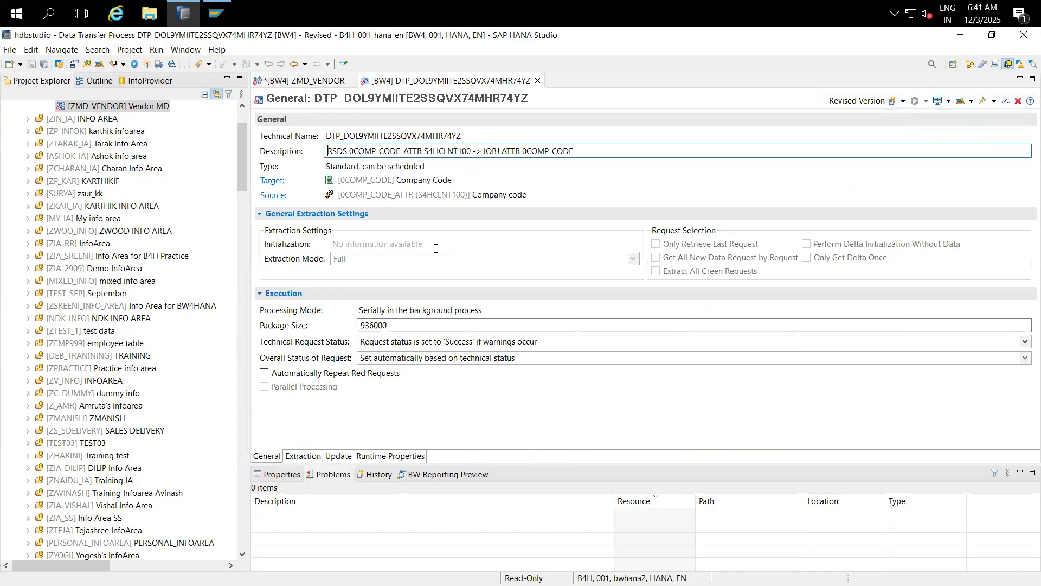
Step: Activate the 0COMP_CODE DTP and execute it in the background
{"action": "left_click", "coordinate": [145, 64]}
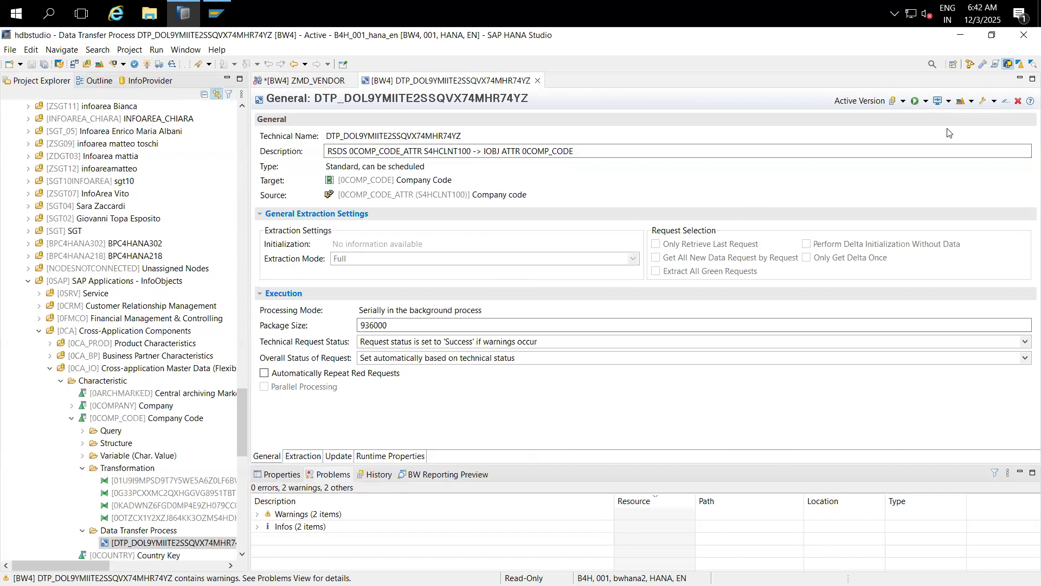
{"action": "left_click", "coordinate": [925, 102]}
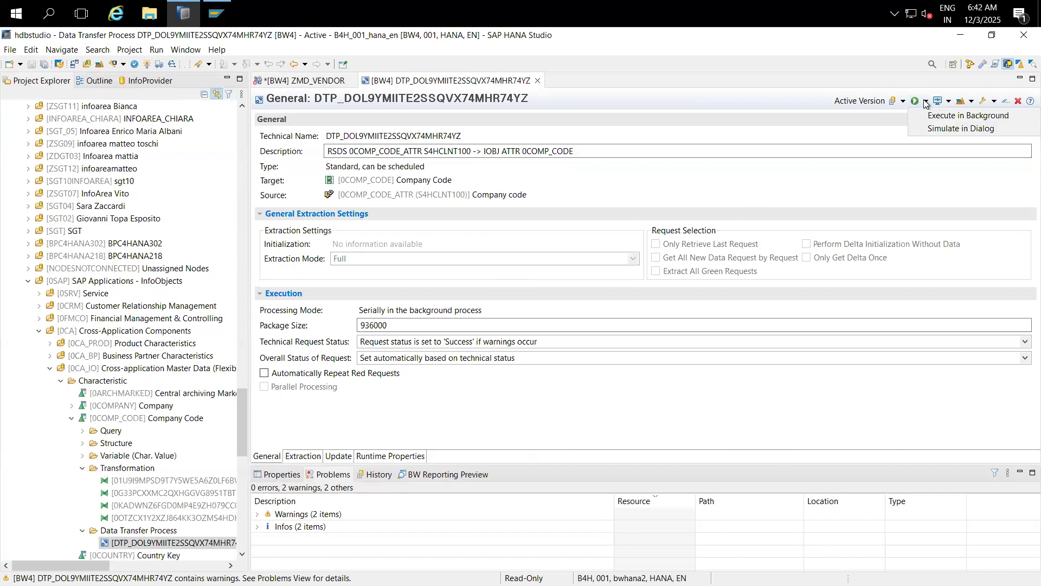
{"action": "left_click", "coordinate": [942, 115]}
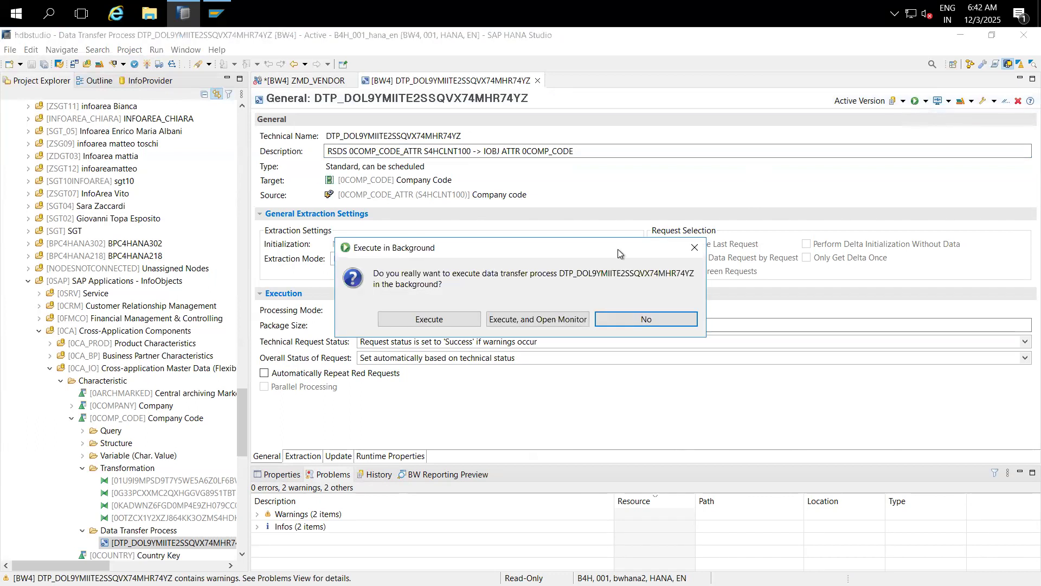
{"action": "left_click", "coordinate": [454, 320]}
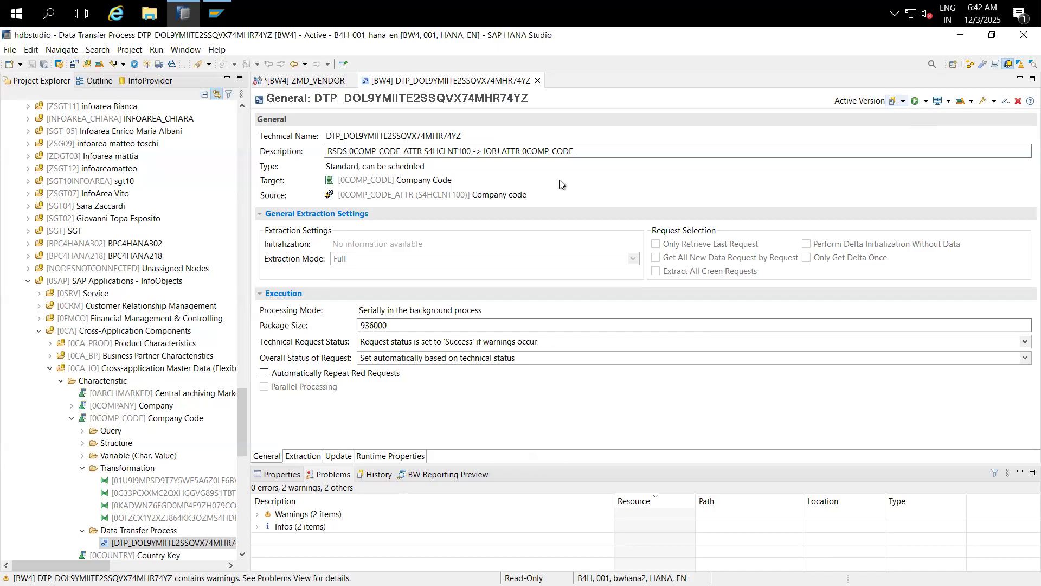
Step: Log on to BW/4-Hana-2021 using the remembered user name and the account password
{"action": "left_click", "coordinate": [210, 20]}
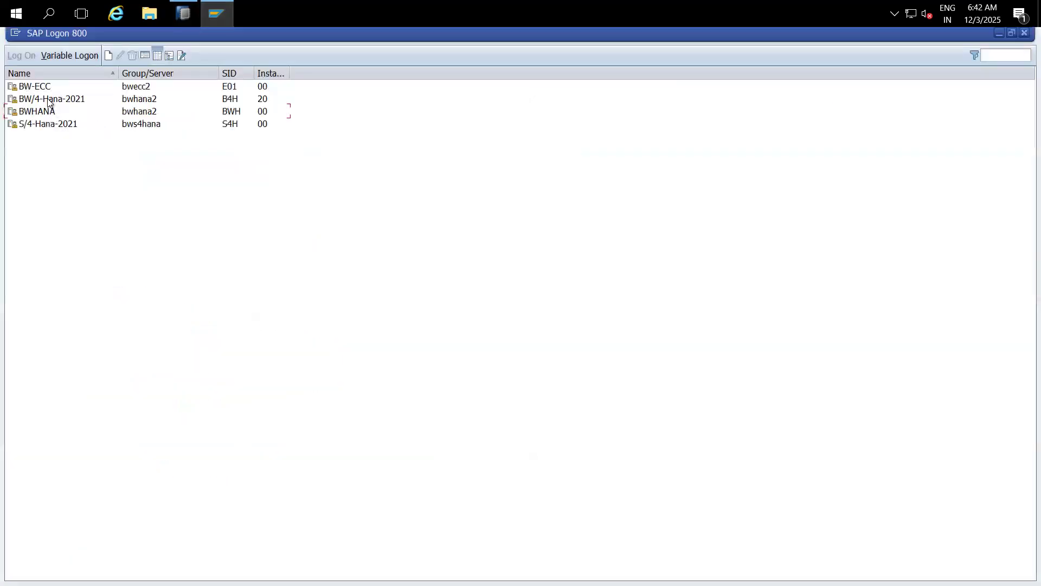
{"action": "left_click", "coordinate": [48, 98]}
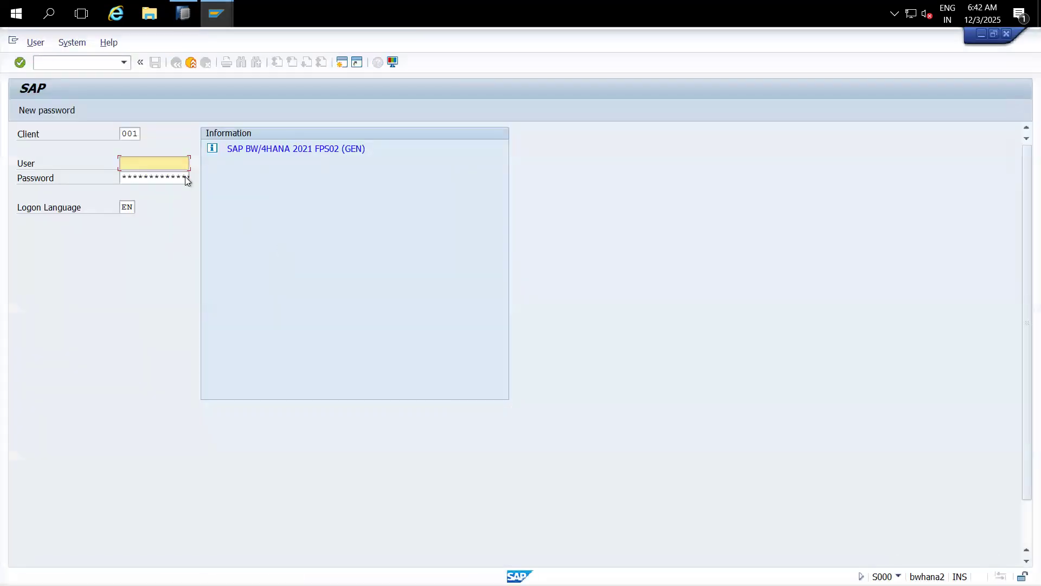
{"action": "left_click", "coordinate": [171, 163]}
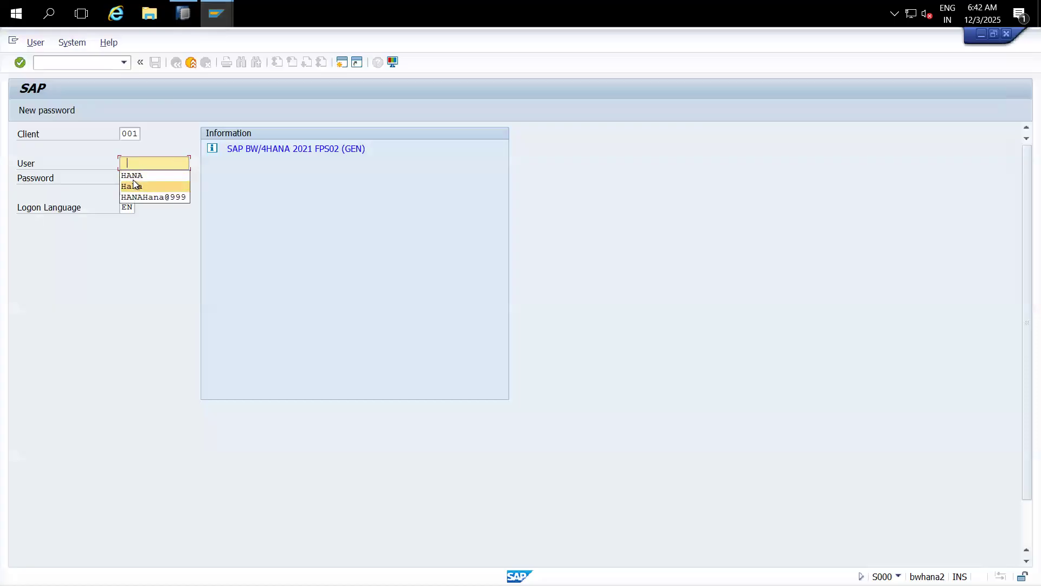
{"action": "left_click", "coordinate": [134, 183]}
{"action": "left_click", "coordinate": [148, 178]}
{"action": "type", "text": "*"}
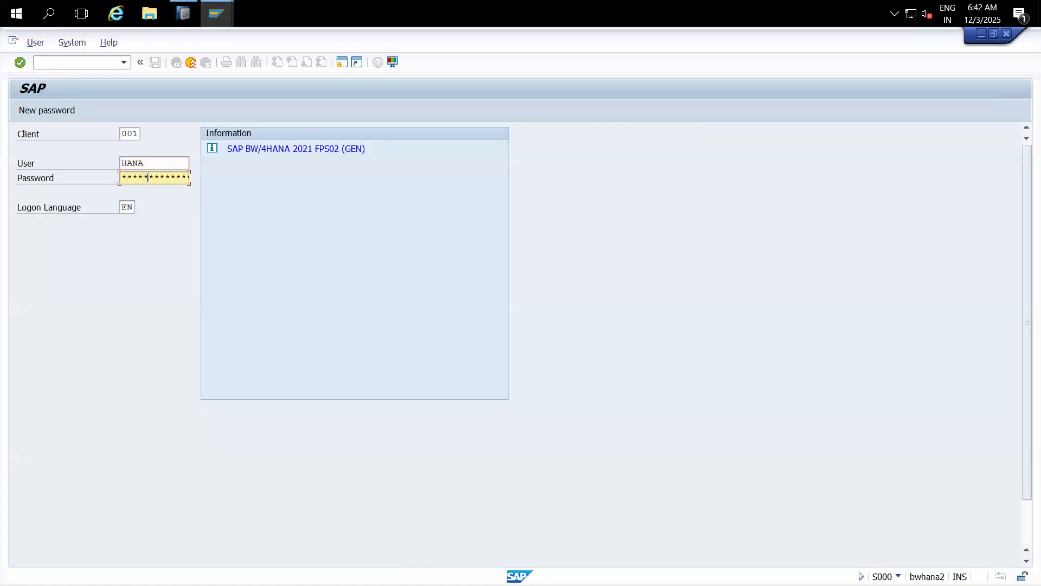
{"action": "key", "text": "Return"}
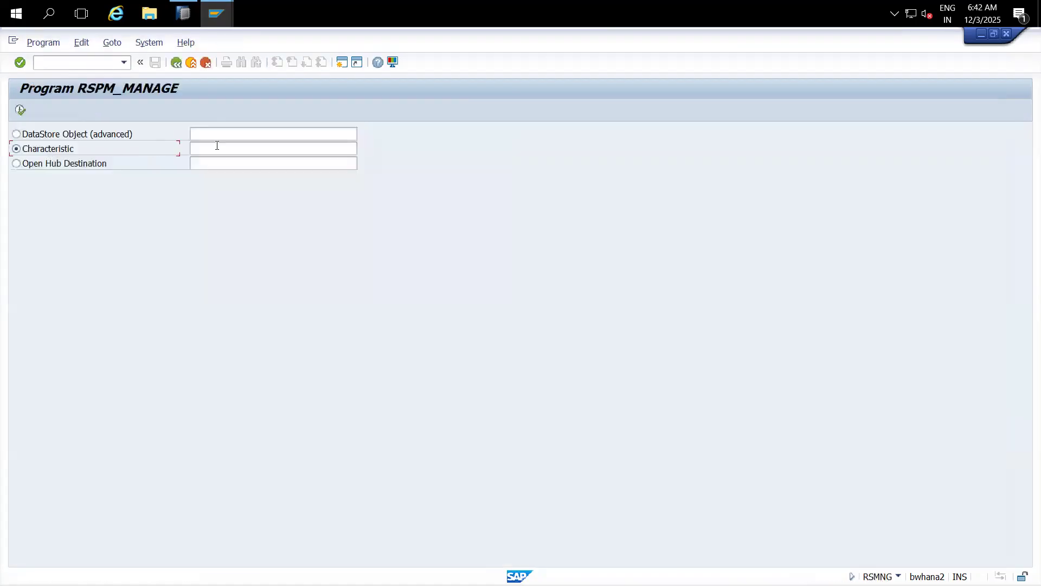
Step: Open request management for characteristic 0COMP_CODE and select the newest 451-record request
{"action": "left_click", "coordinate": [217, 145]}
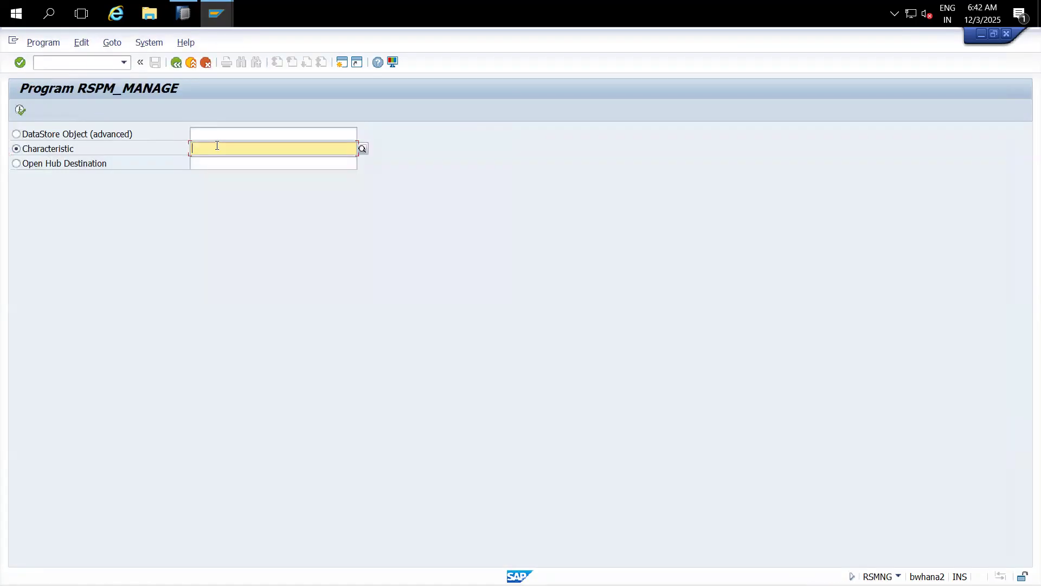
{"action": "type", "text": "0COMP_CODE"}
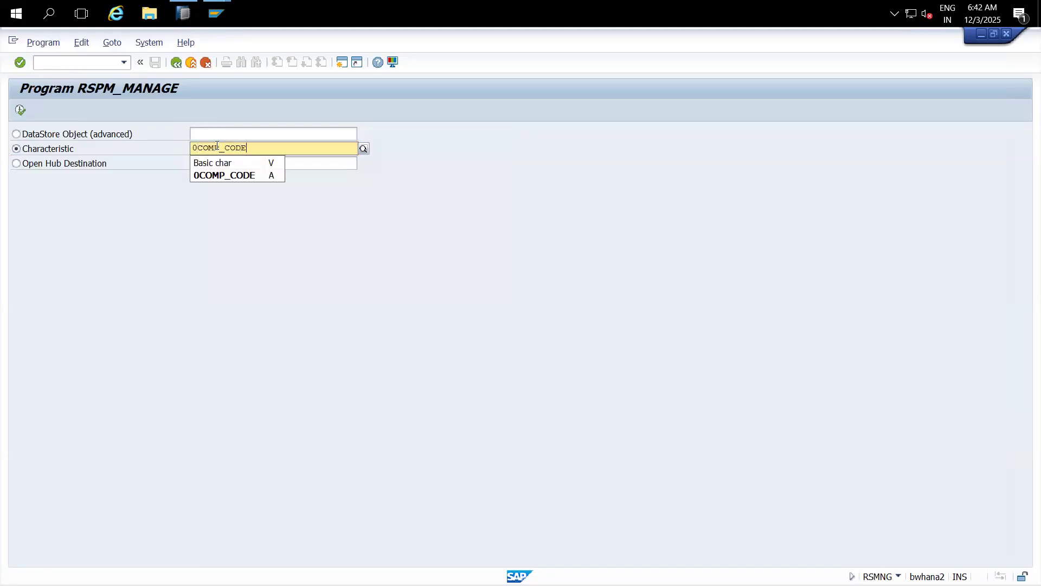
{"action": "left_click", "coordinate": [223, 175]}
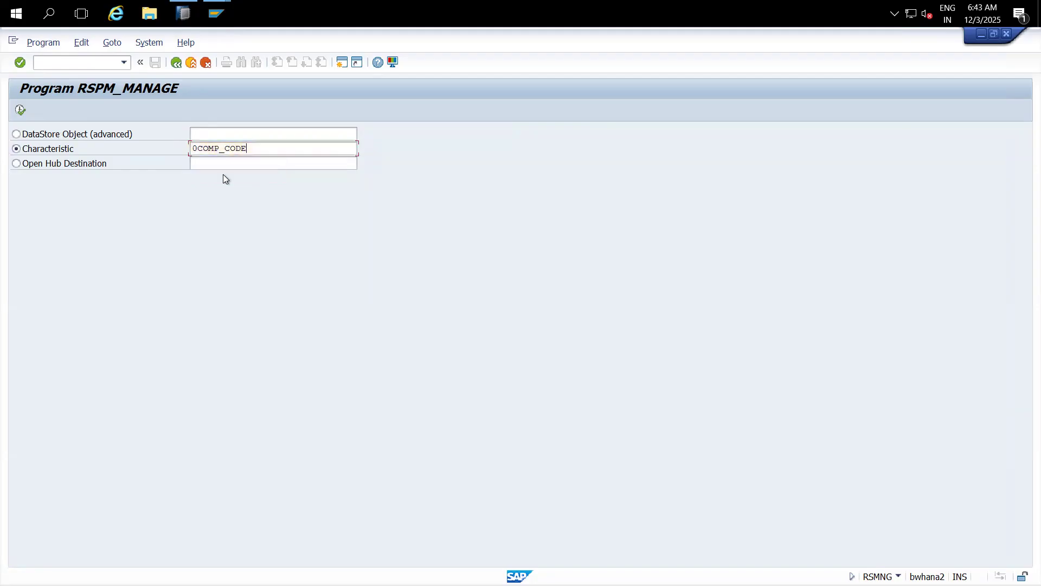
{"action": "left_click", "coordinate": [22, 111]}
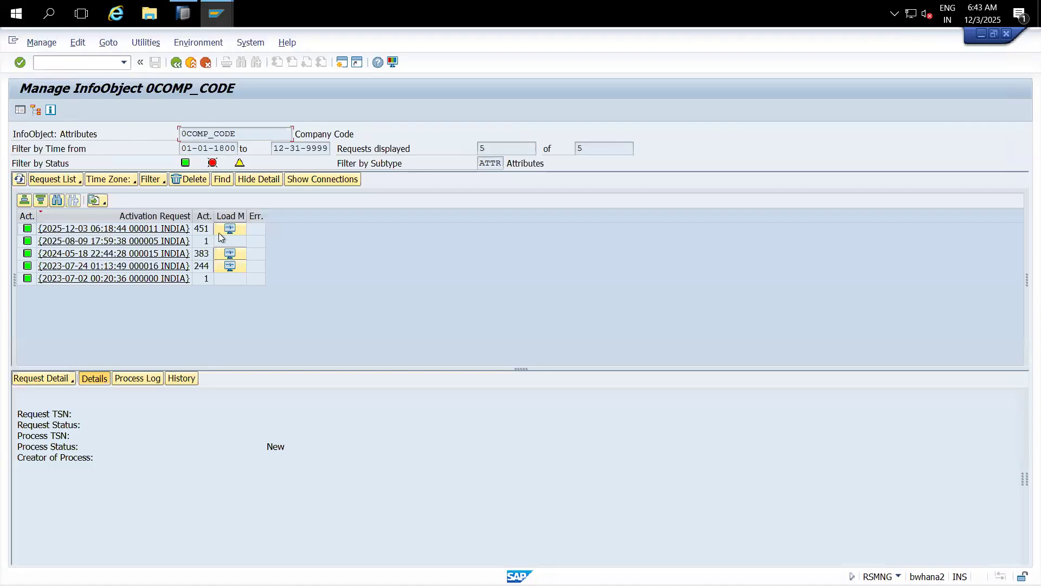
{"action": "left_click", "coordinate": [255, 230]}
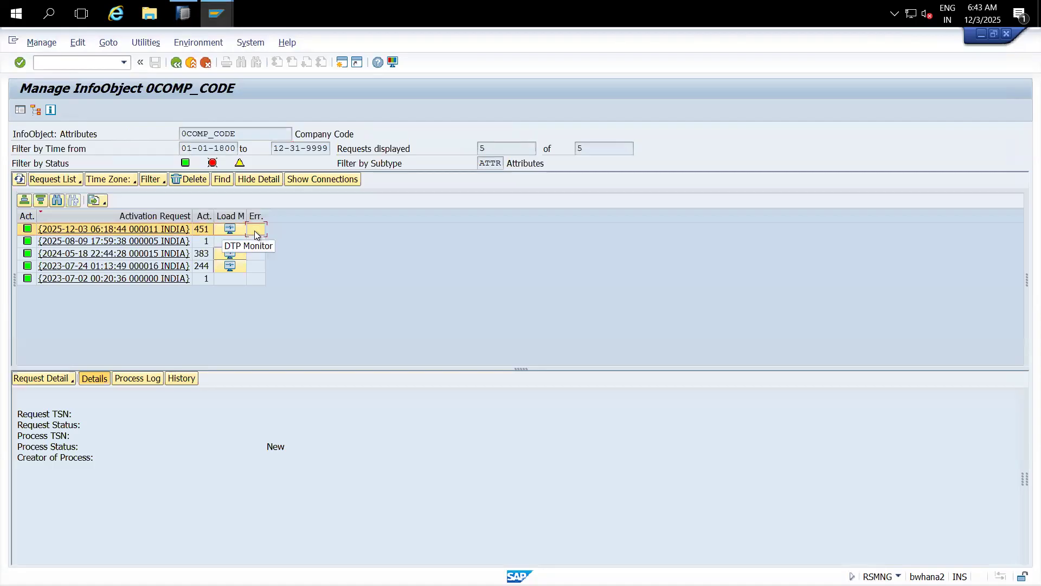
{"action": "left_click", "coordinate": [183, 13]}
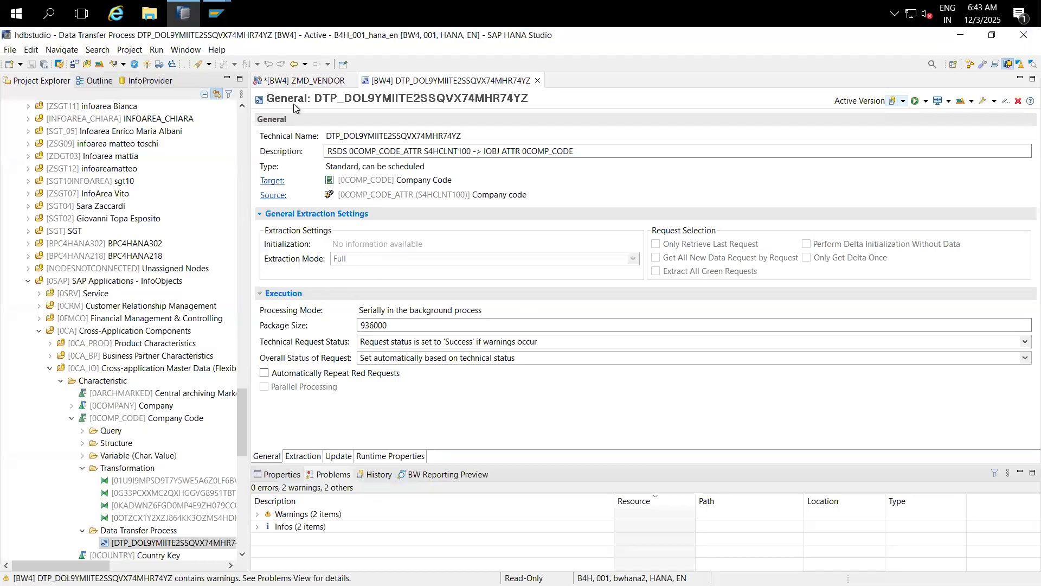
Step: Show the ZMD_VENDOR data flow and inspect its 0COMP_CODE nodes
{"action": "left_click", "coordinate": [295, 82]}
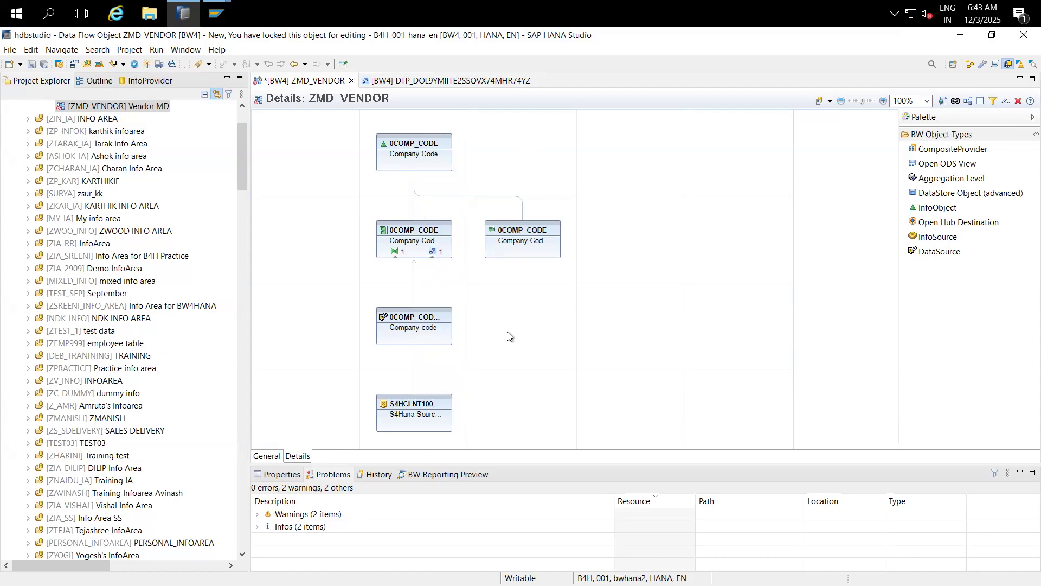
{"action": "mouse_move", "coordinate": [423, 323]}
{"action": "mouse_move", "coordinate": [412, 253]}
Step: Bring the 0COMP_CODE request window forward in SAP GUI, then return to HANA Studio
{"action": "mouse_move", "coordinate": [221, 13]}
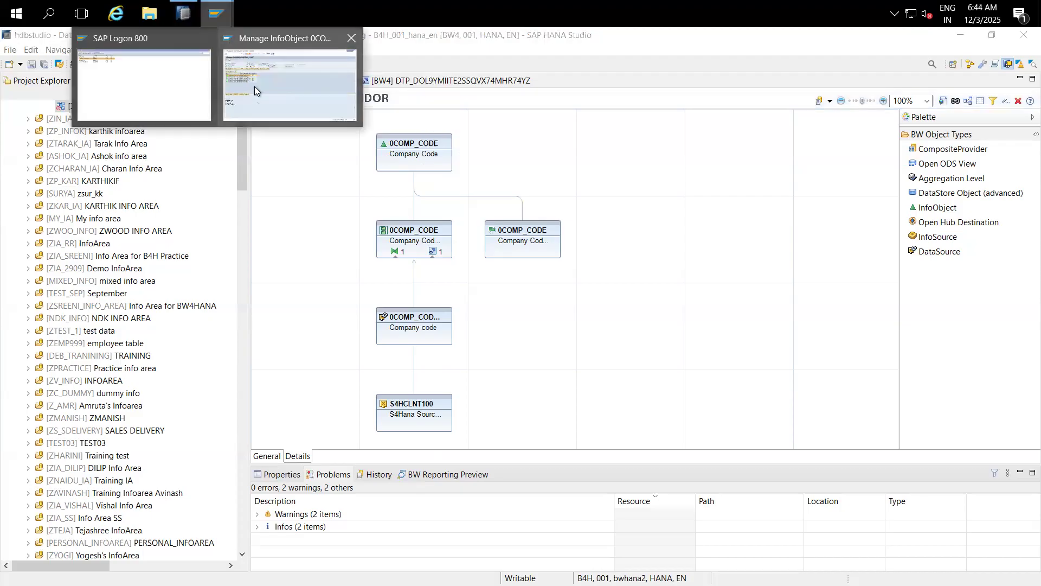
{"action": "left_click", "coordinate": [255, 87]}
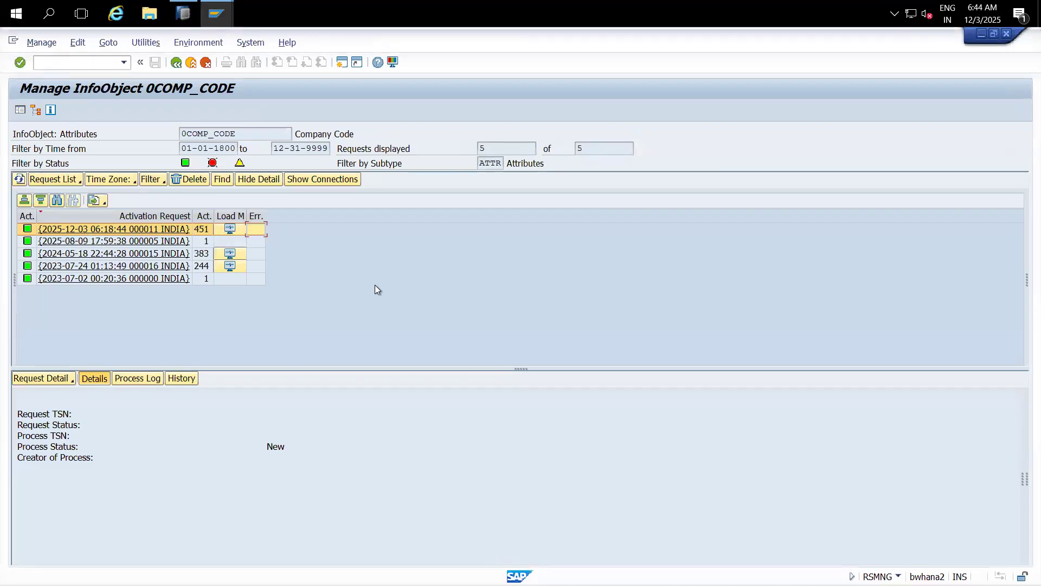
{"action": "key", "text": "alt+Tab"}
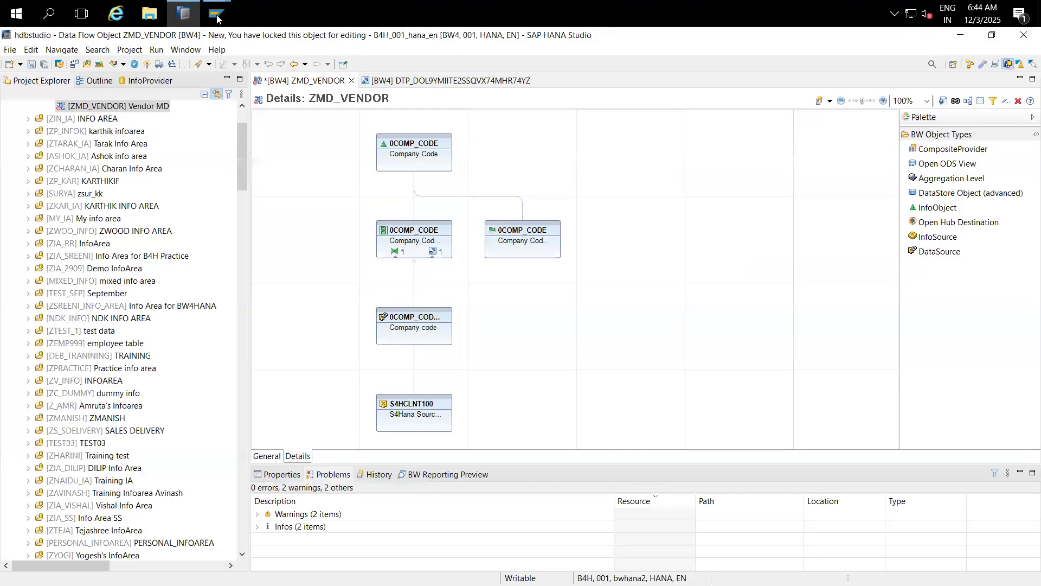
Step: Log on to the S/4-Hana-2021 system from SAP Logon with the user name and password
{"action": "mouse_move", "coordinate": [216, 13]}
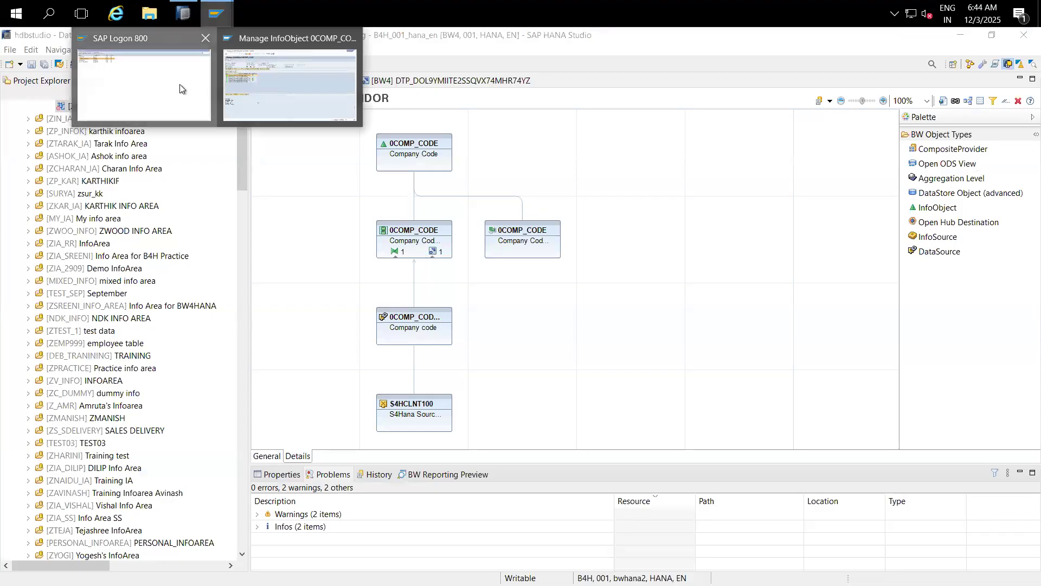
{"action": "left_click", "coordinate": [180, 88]}
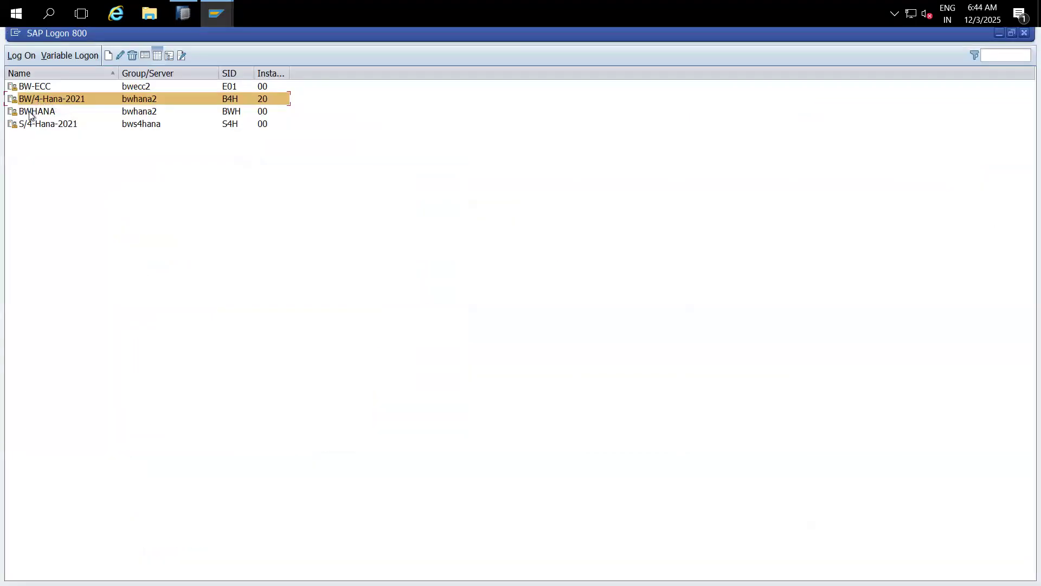
{"action": "left_click", "coordinate": [48, 126]}
{"action": "double_click", "coordinate": [47, 127]}
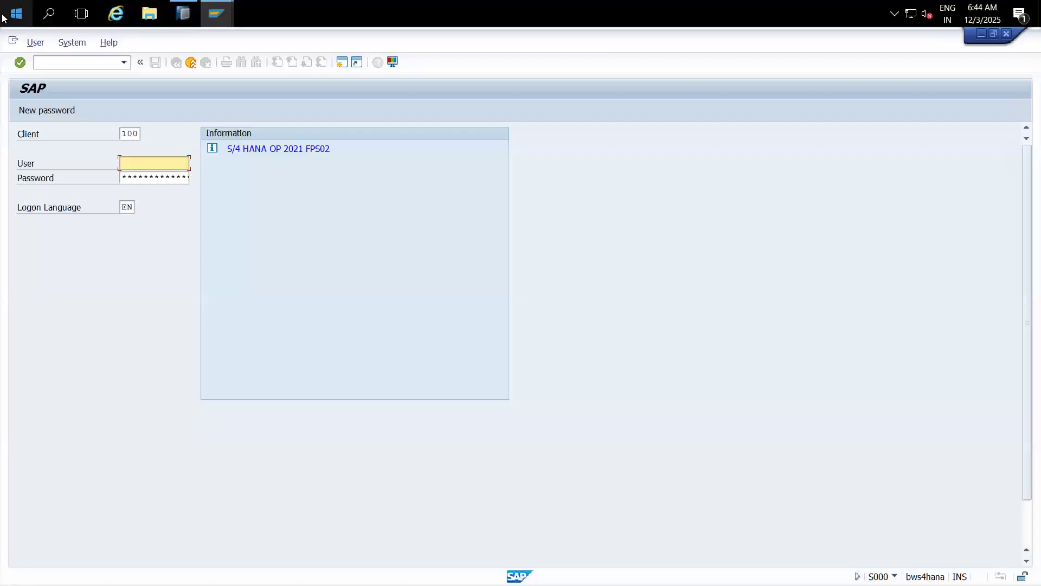
{"action": "type", "text": "HANA"}
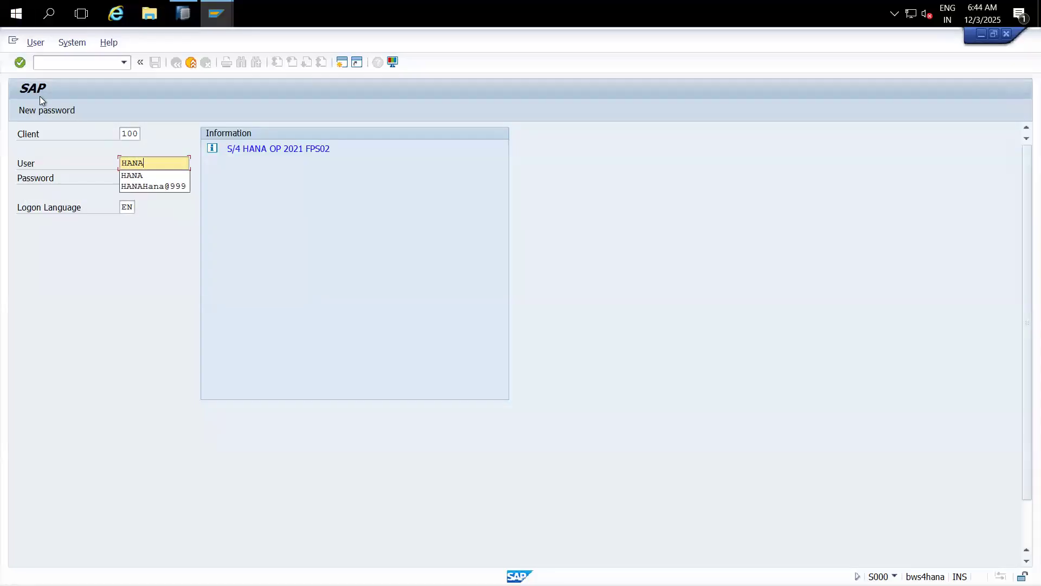
{"action": "left_click", "coordinate": [131, 174]}
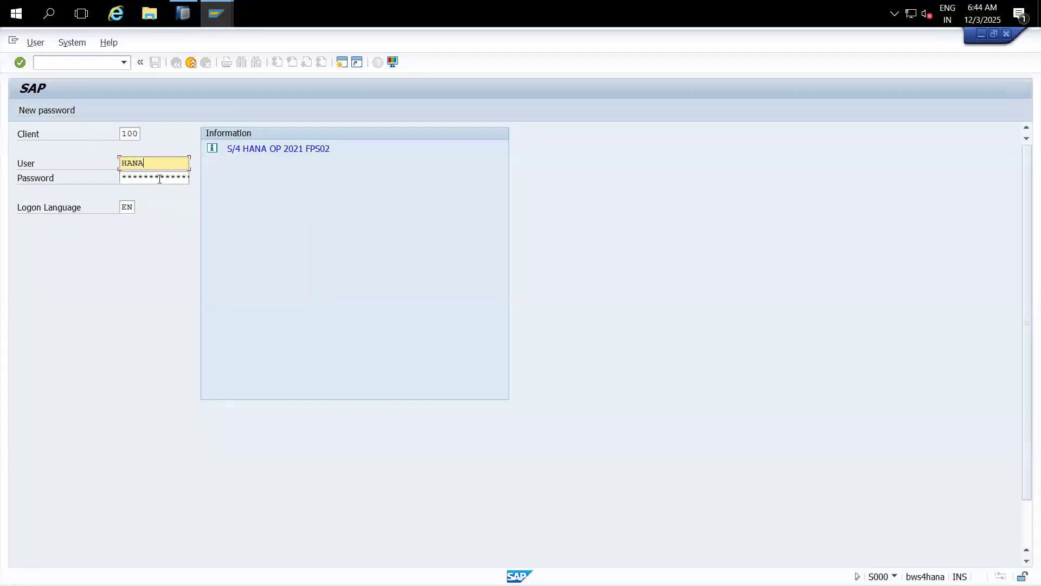
{"action": "key", "text": "Tab"}
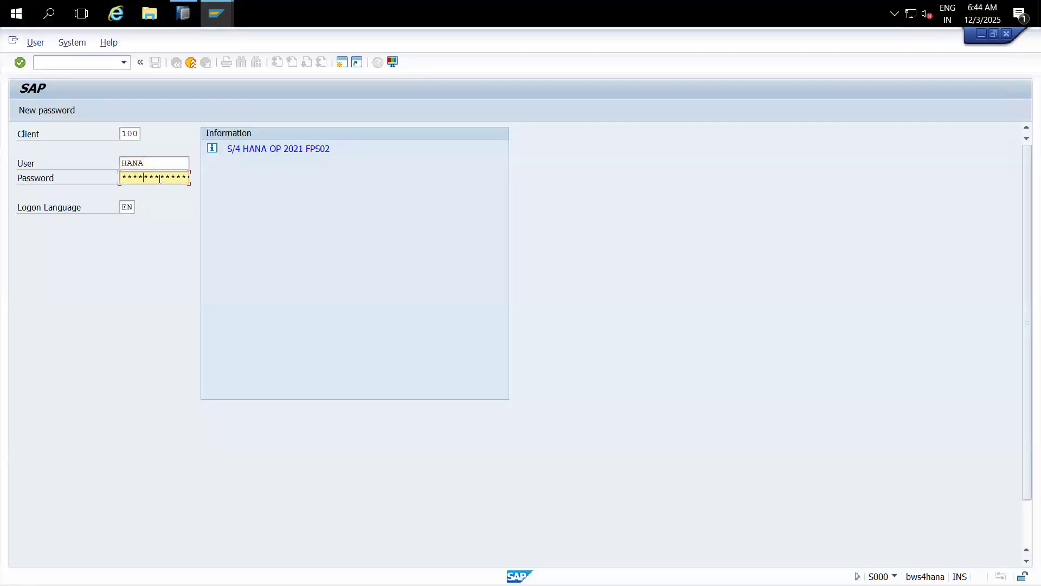
{"action": "key", "text": "Return"}
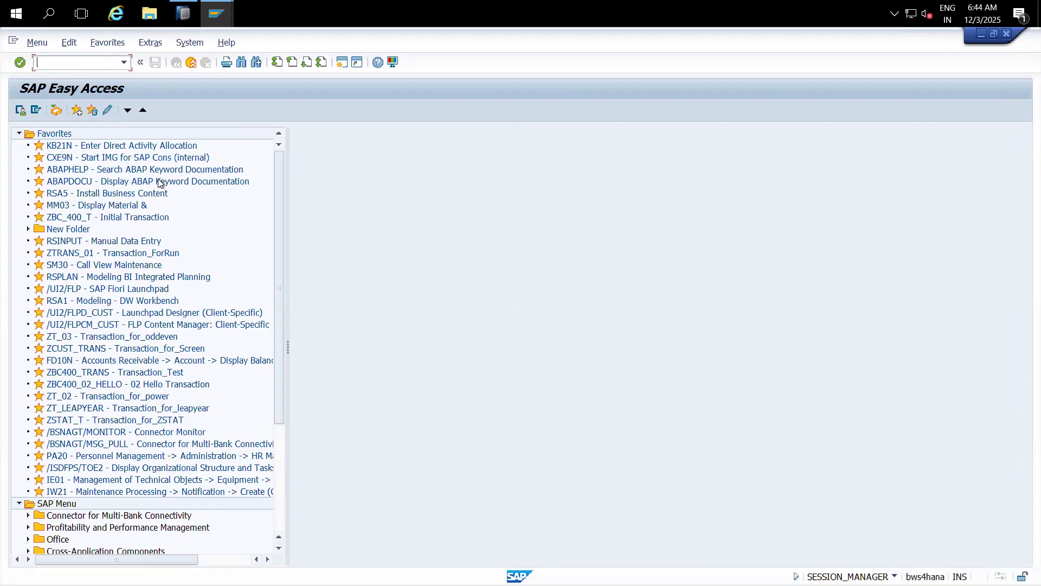
Step: Open the SAP Reference IMG via SPRO and expand Enterprise Structure > Definition > Financial Accounting
{"action": "type", "text": "spro"}
{"action": "key", "text": "Return"}
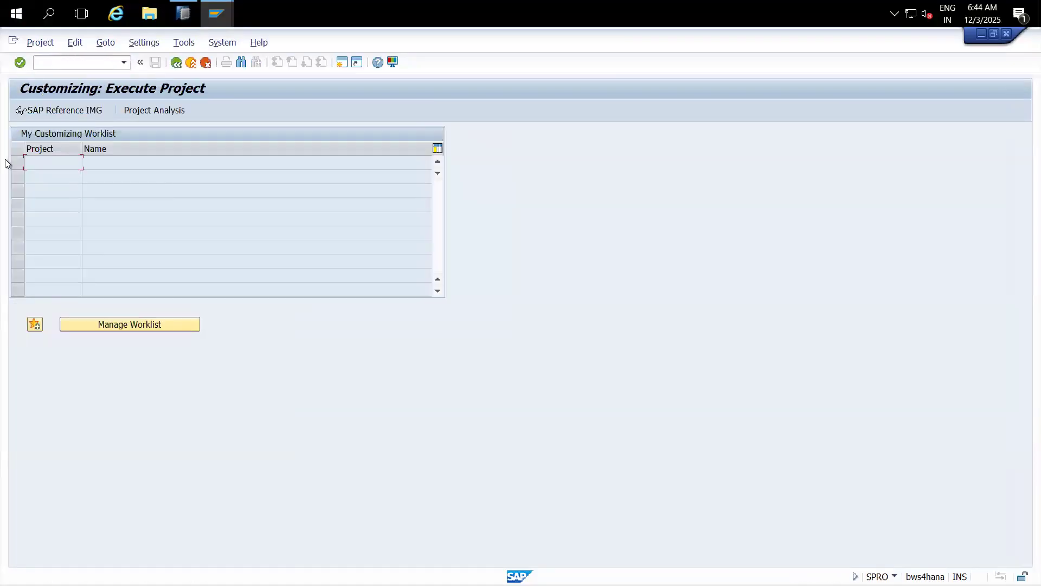
{"action": "left_click", "coordinate": [75, 112]}
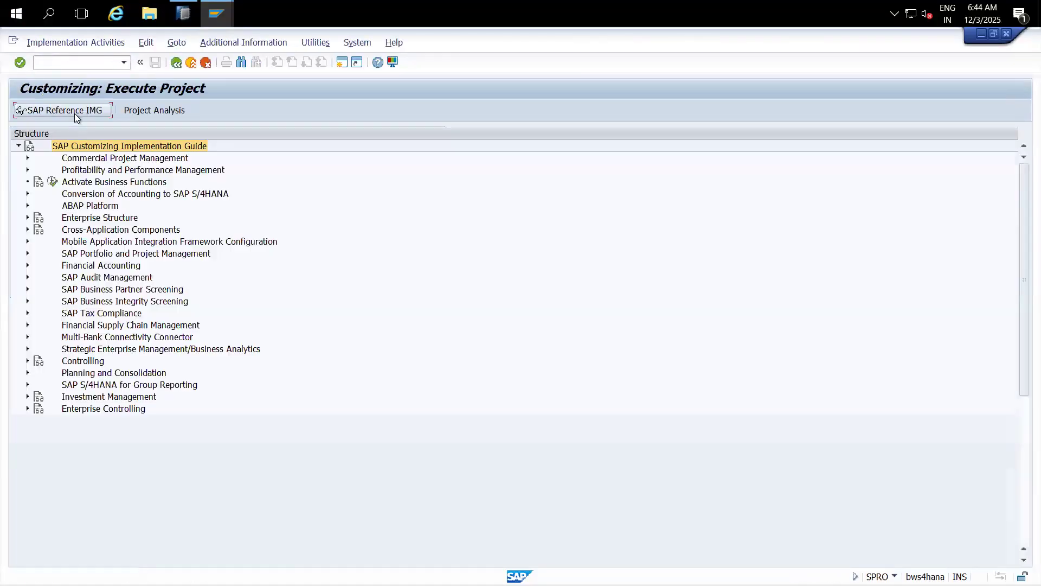
{"action": "left_click", "coordinate": [28, 217]}
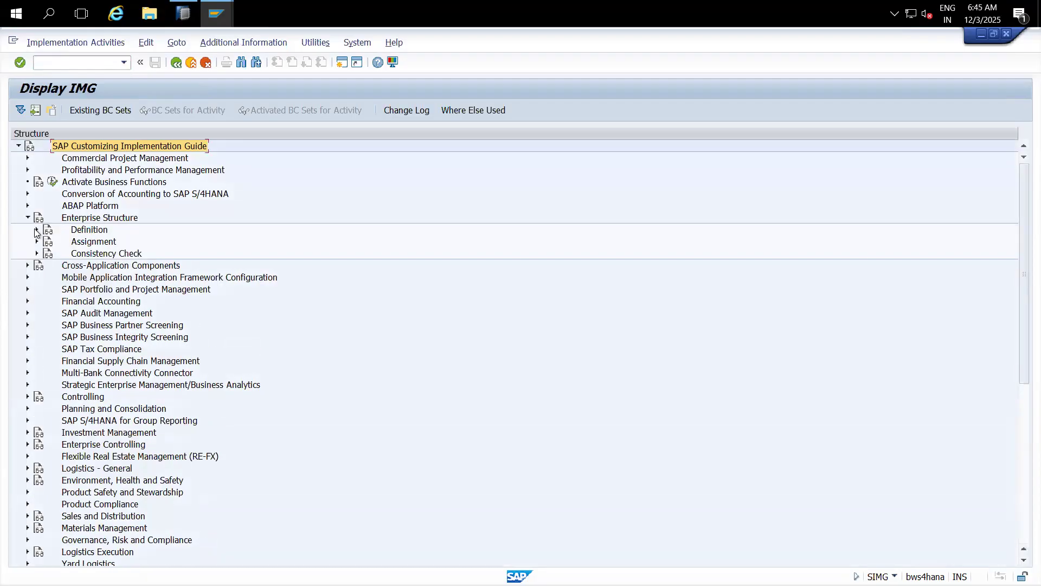
{"action": "left_click", "coordinate": [37, 229]}
{"action": "left_click", "coordinate": [46, 241]}
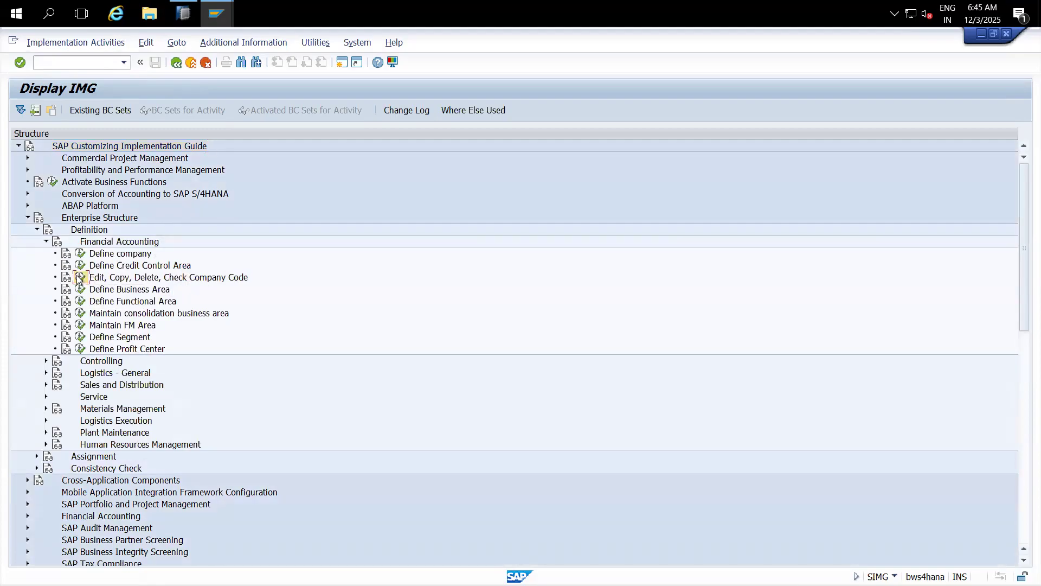
Step: Run Edit, Copy, Delete, Check Company Code and open the company code overview table
{"action": "left_click", "coordinate": [80, 277]}
{"action": "left_click", "coordinate": [29, 185]}
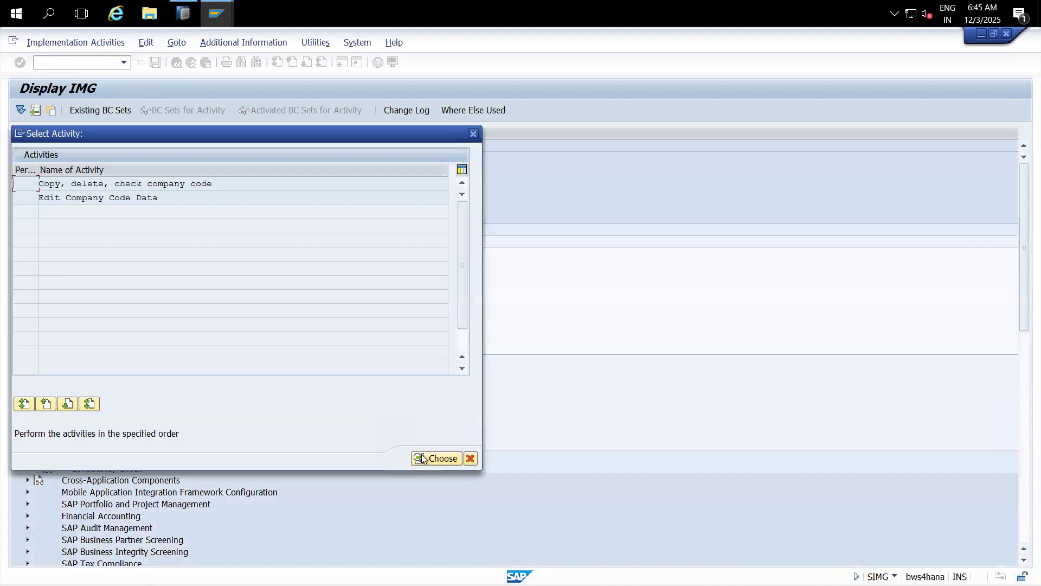
{"action": "left_click", "coordinate": [436, 458]}
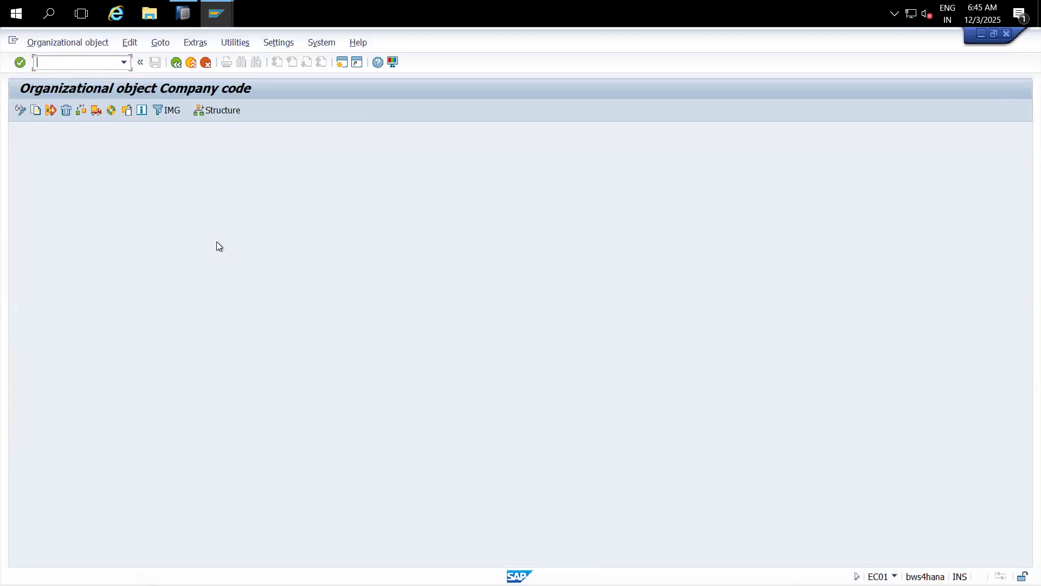
{"action": "left_click", "coordinate": [20, 110]}
{"action": "left_click", "coordinate": [176, 63]}
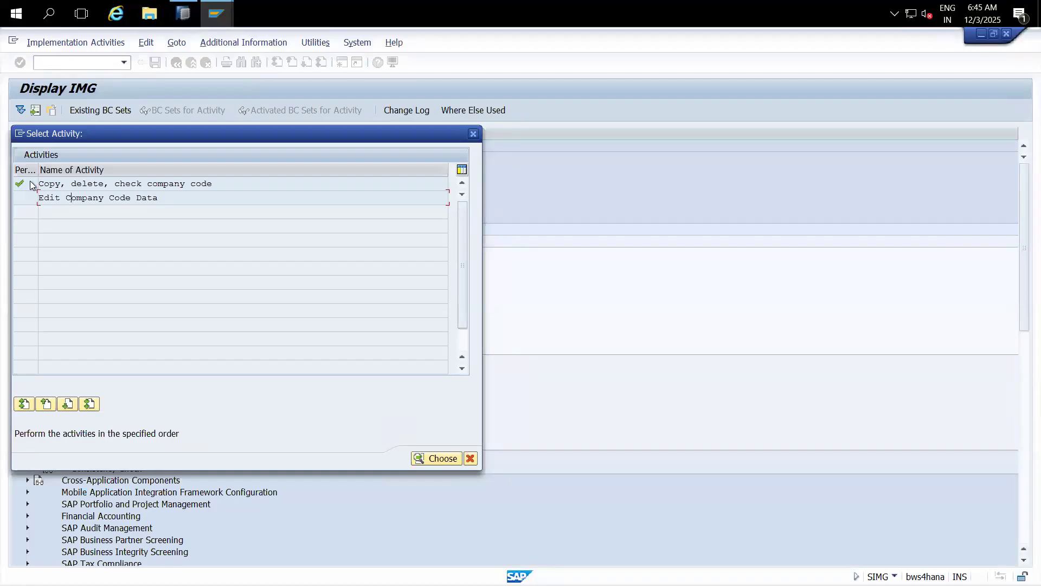
{"action": "left_click", "coordinate": [437, 458]}
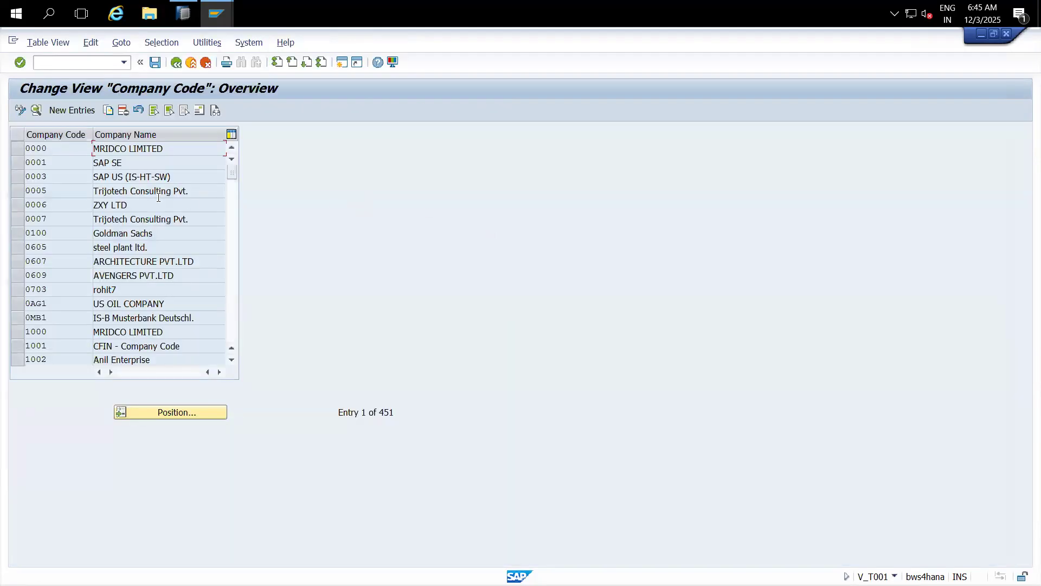
Step: Create new company code 3355 named MT PVT LTD in city Bangalore
{"action": "left_click", "coordinate": [76, 111]}
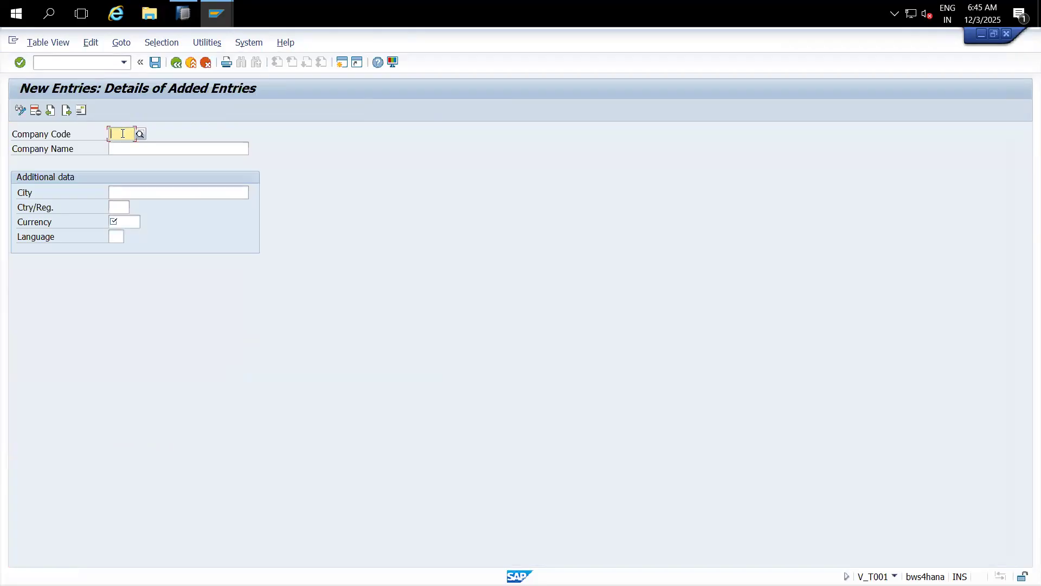
{"action": "type", "text": "3355"}
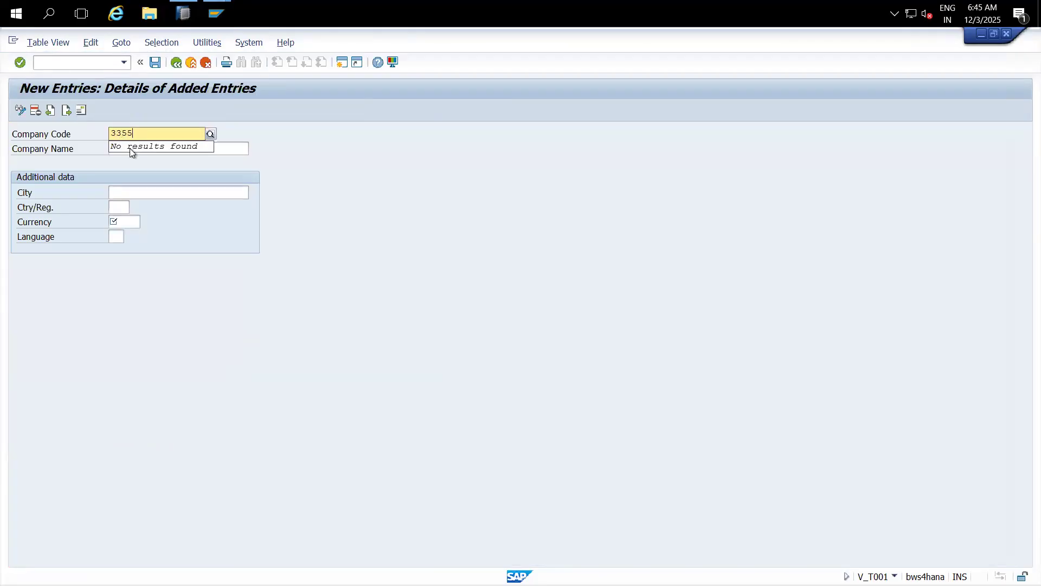
{"action": "left_click", "coordinate": [226, 150]}
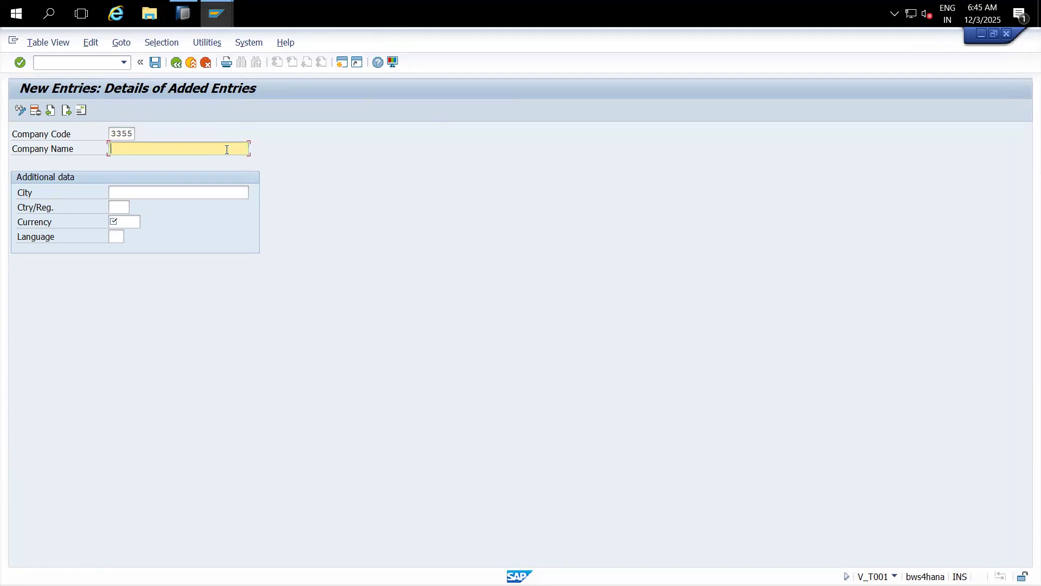
{"action": "type", "text": "MT"}
{"action": "type", "text": " Company"}
{"action": "key", "text": "BackSpace"}
{"action": "key", "text": "BackSpace"}
{"action": "key", "text": "BackSpace"}
{"action": "key", "text": "BackSpace"}
{"action": "key", "text": "BackSpace"}
{"action": "key", "text": "BackSpace"}
{"action": "key", "text": "BackSpace"}
{"action": "key", "text": "BackSpace"}
{"action": "type", "text": "Pvt"}
{"action": "key", "text": "BackSpace"}
{"action": "key", "text": "BackSpace"}
{"action": "type", "text": "VT LTD"}
{"action": "left_click", "coordinate": [150, 194]}
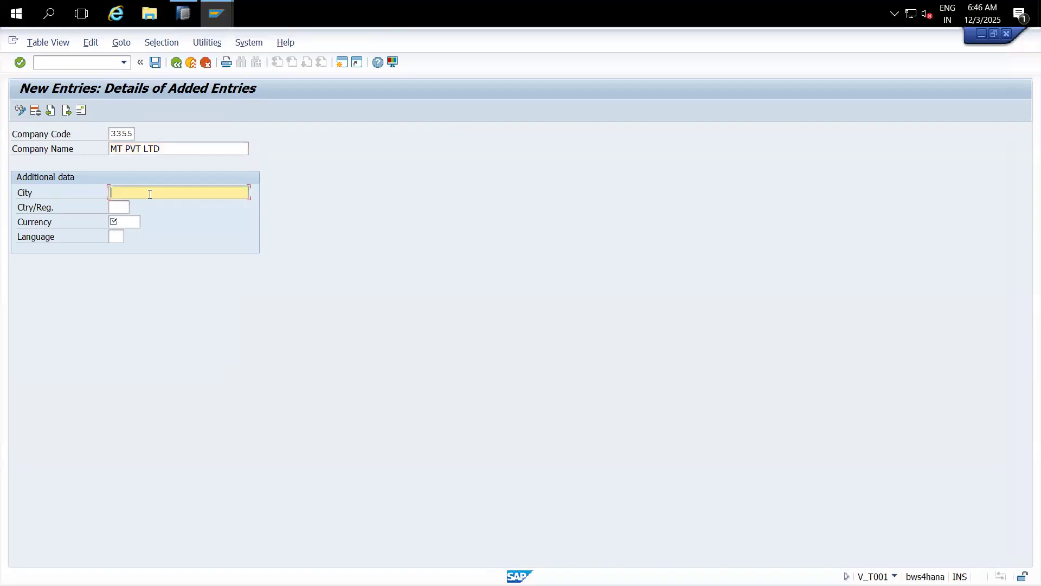
{"action": "type", "text": "BANGALORE"}
Step: Set country IN, currency INR and language EN, save, and open the address title list
{"action": "left_click", "coordinate": [119, 207]}
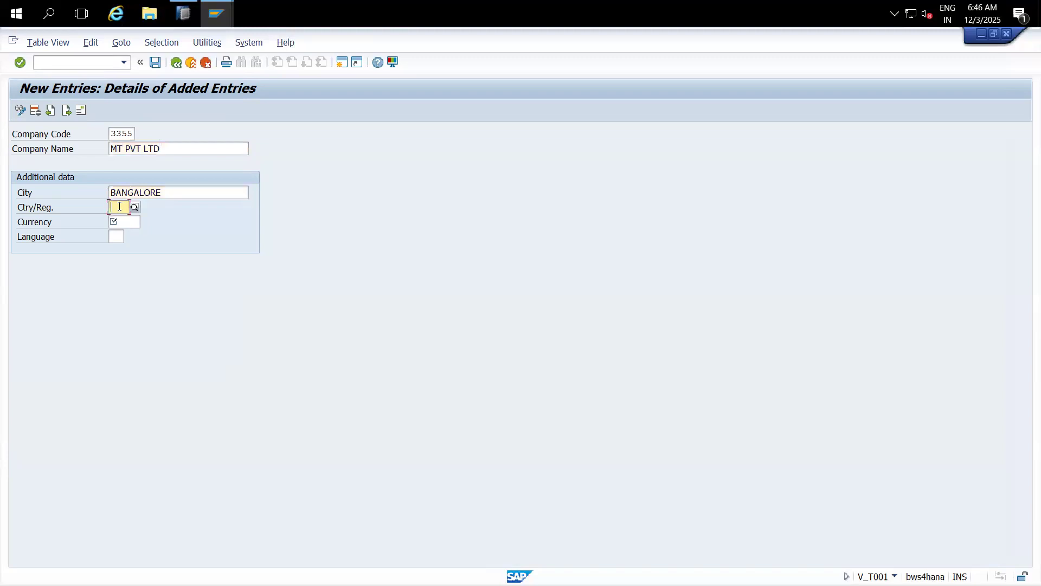
{"action": "type", "text": "KA"}
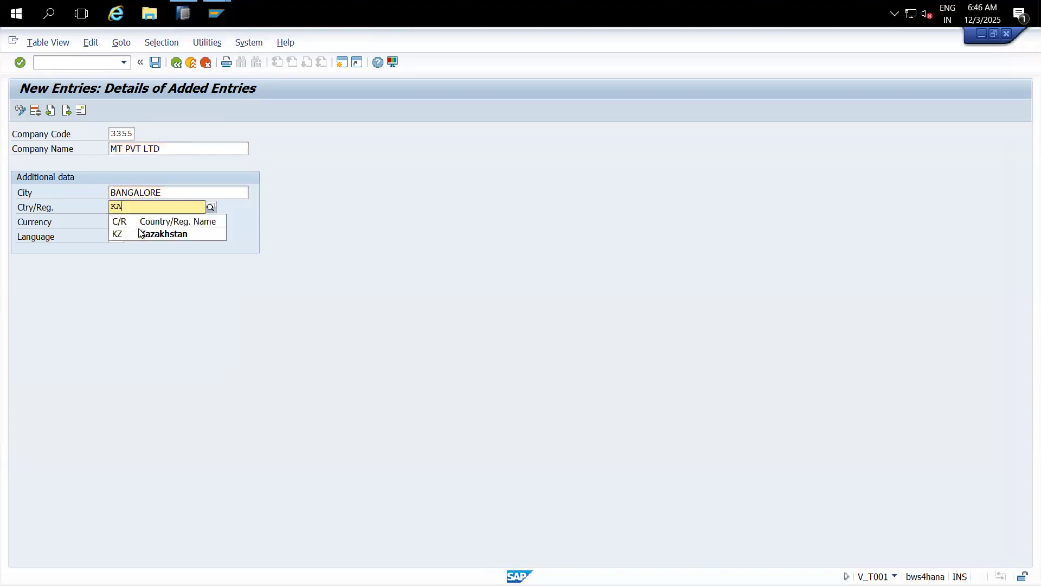
{"action": "key", "text": "BackSpace"}
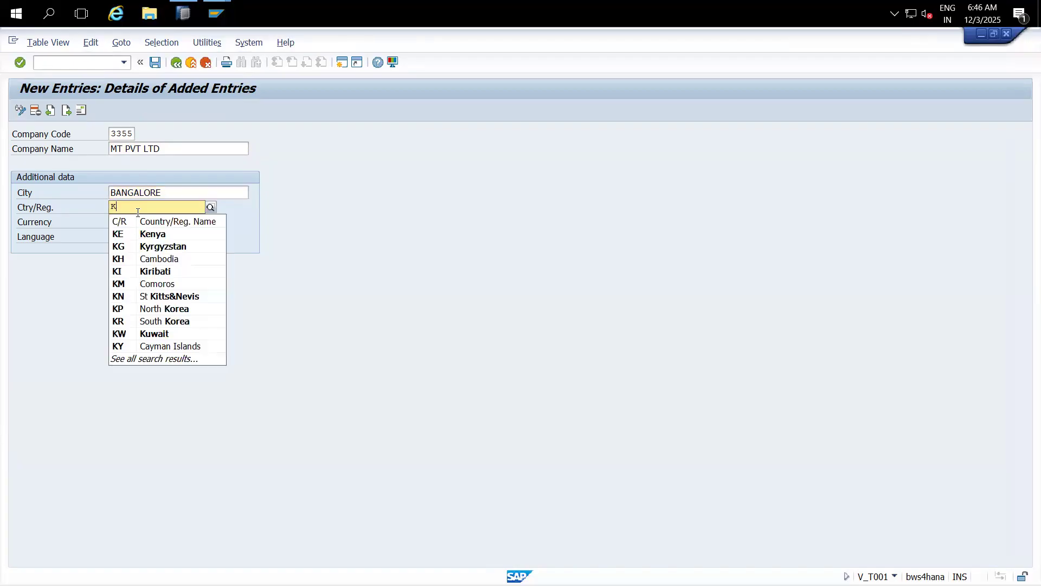
{"action": "key", "text": "BackSpace"}
{"action": "type", "text": "IN"}
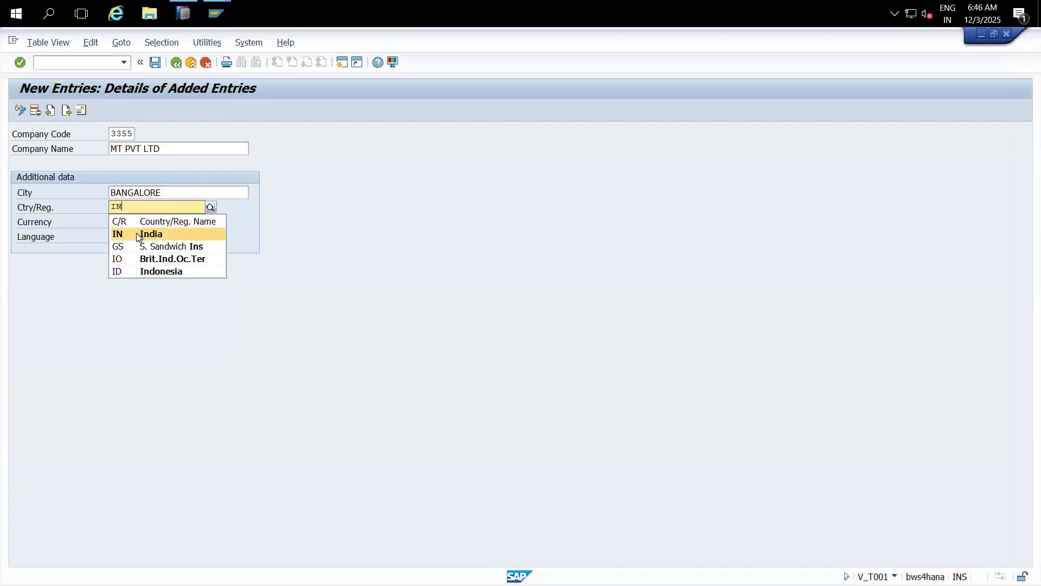
{"action": "left_click", "coordinate": [136, 232]}
{"action": "left_click", "coordinate": [125, 223]}
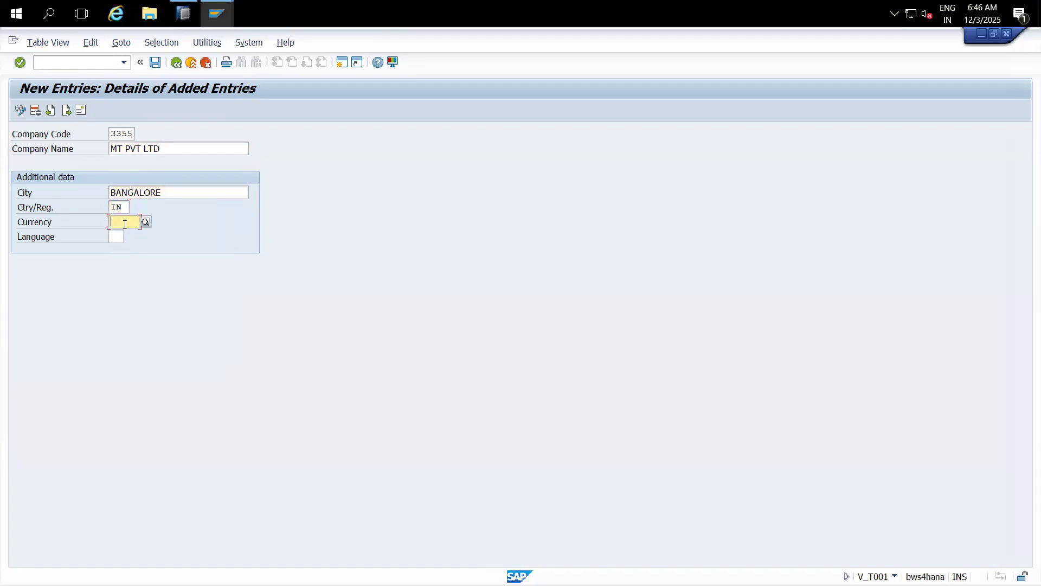
{"action": "type", "text": "INR"}
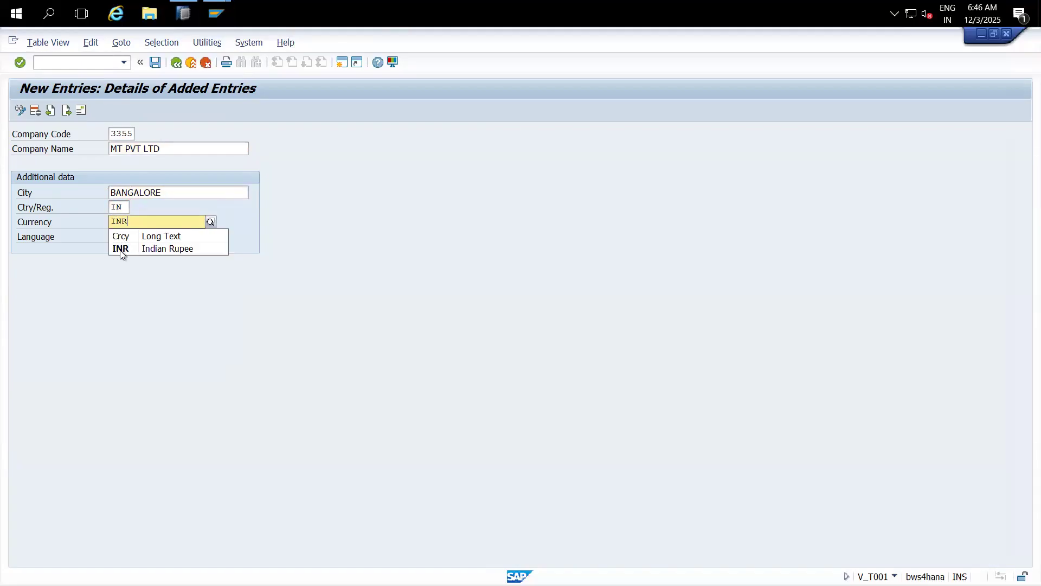
{"action": "left_click", "coordinate": [120, 252]}
{"action": "left_click", "coordinate": [118, 237]}
{"action": "type", "text": "EN"}
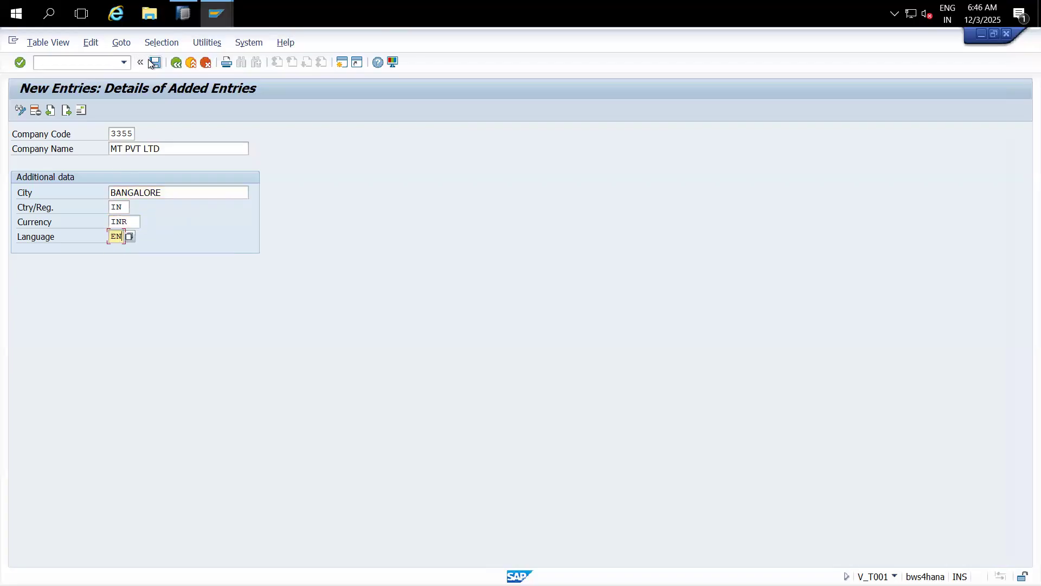
{"action": "left_click", "coordinate": [152, 63]}
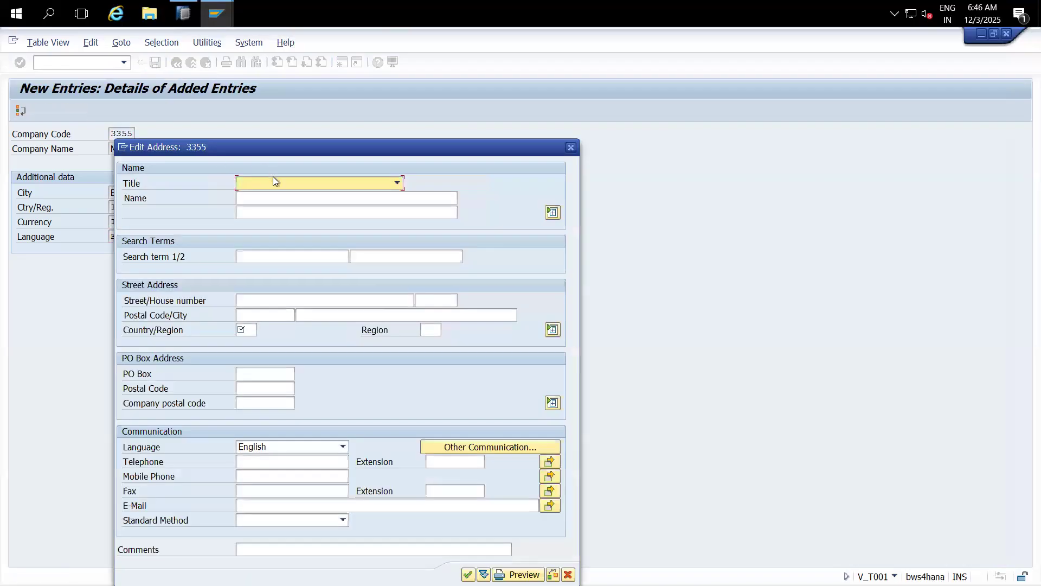
{"action": "left_click", "coordinate": [274, 181]}
Step: Enter MT PVT LTD on both company name lines with search term MT
{"action": "left_click", "coordinate": [279, 198]}
{"action": "type", "text": "MT PVT LTD"}
{"action": "left_click", "coordinate": [297, 207]}
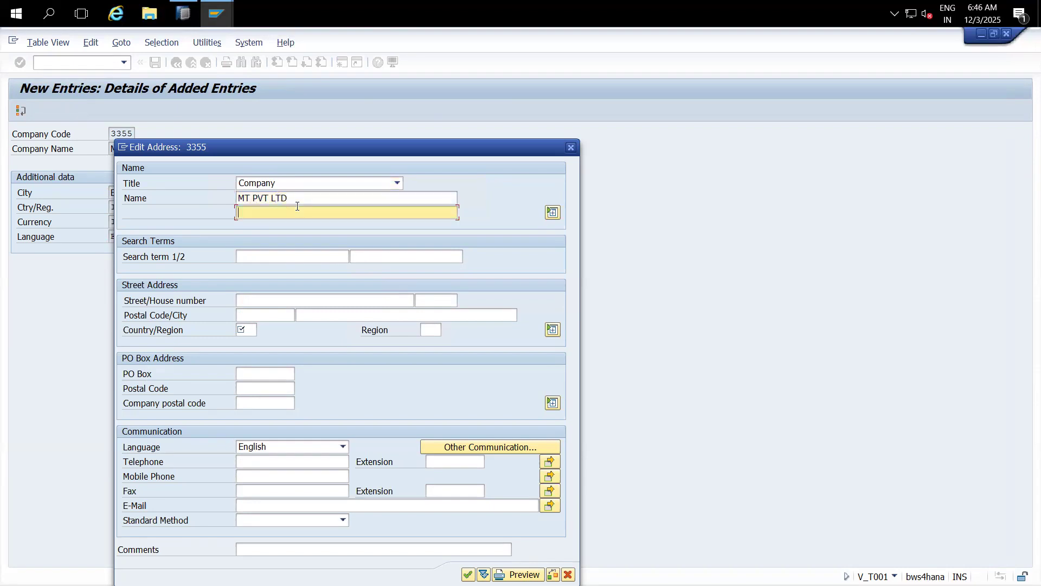
{"action": "left_click_drag", "start_coordinate": [301, 198], "coordinate": [219, 203]}
{"action": "key", "text": "ctrl+c"}
{"action": "left_click", "coordinate": [255, 212]}
{"action": "key", "text": "ctrl+v"}
{"action": "left_click", "coordinate": [263, 255]}
{"action": "type", "text": "MT"}
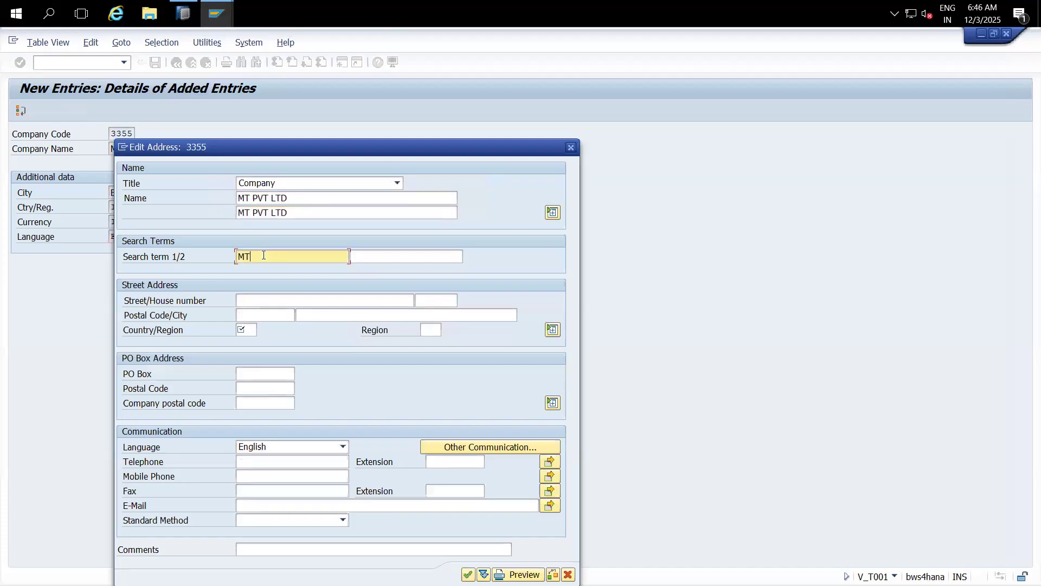
Step: Fill in the street, postal code, country IN and PO box details of the address
{"action": "left_click", "coordinate": [260, 300]}
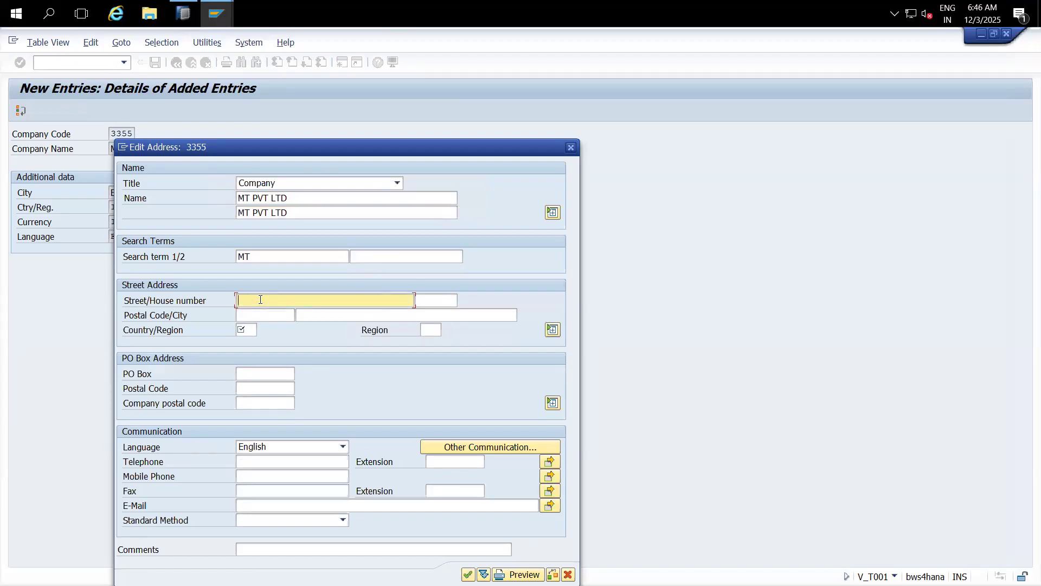
{"action": "type", "text": "1234"}
{"action": "left_click", "coordinate": [257, 314]}
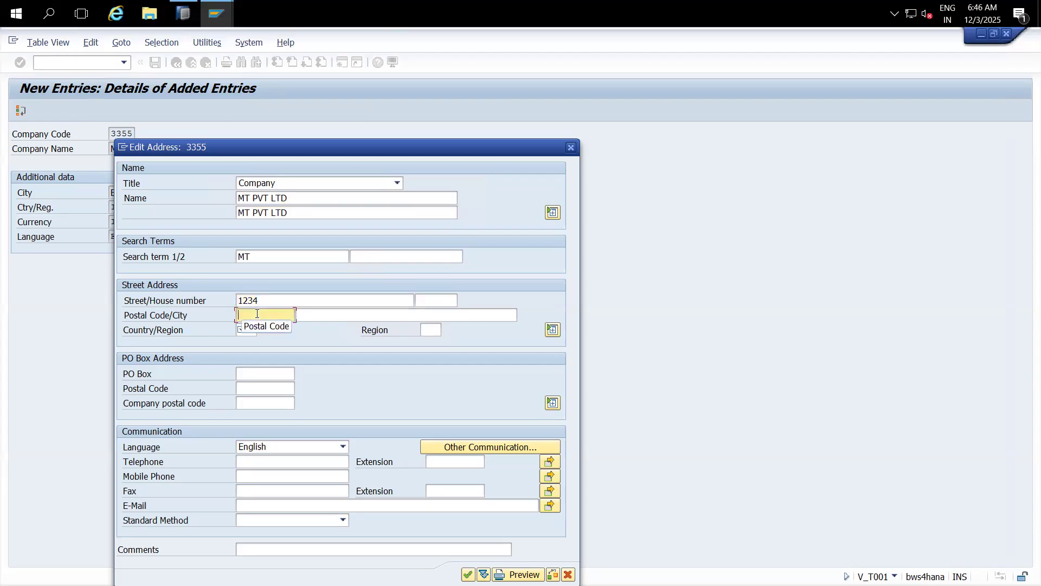
{"action": "type", "text": "51"}
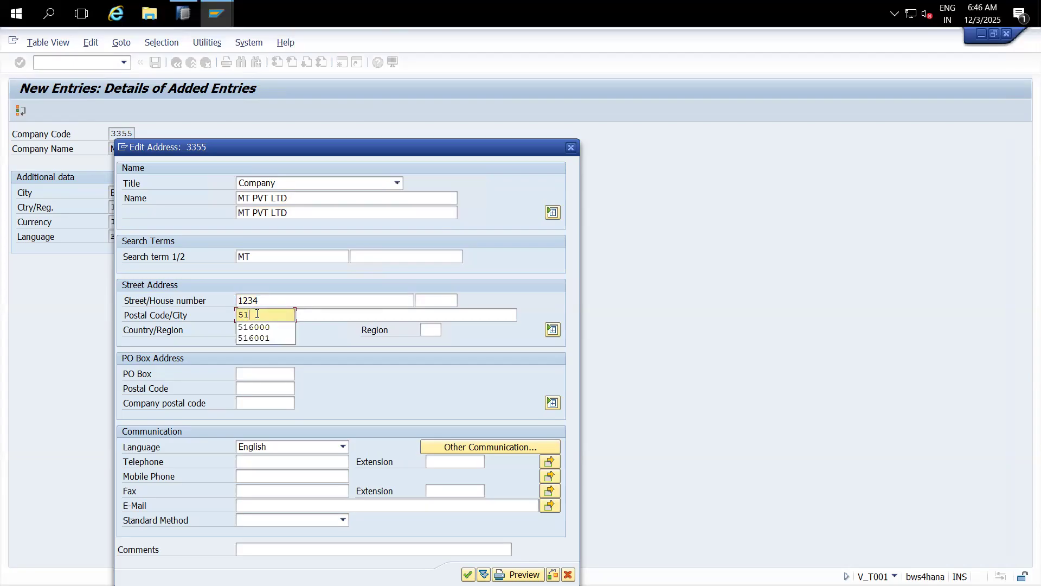
{"action": "left_click", "coordinate": [263, 329]}
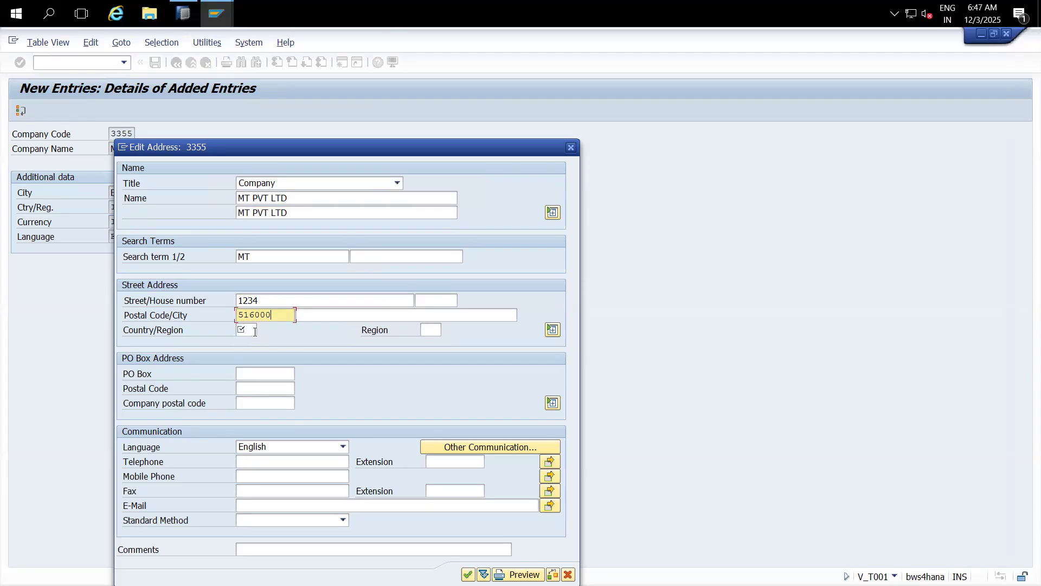
{"action": "left_click", "coordinate": [255, 331]}
{"action": "type", "text": "IN"}
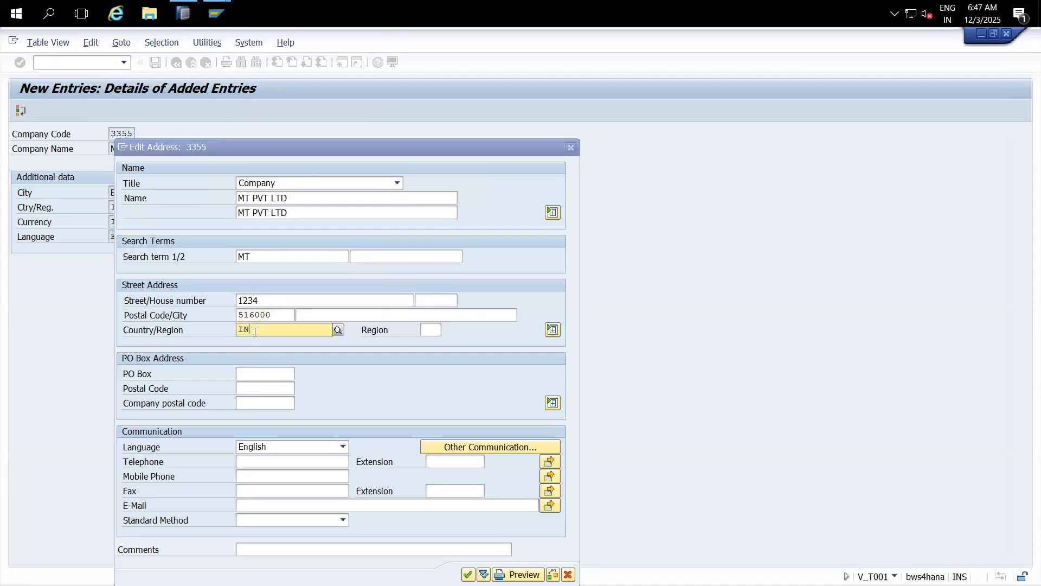
{"action": "left_click", "coordinate": [265, 358]}
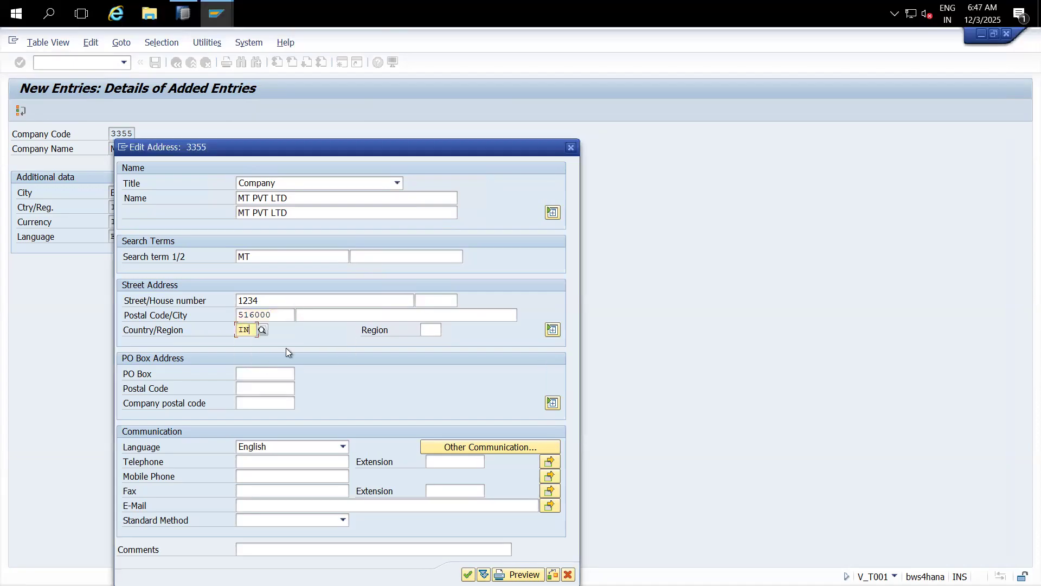
{"action": "left_click", "coordinate": [263, 375]}
{"action": "type", "text": "516000"}
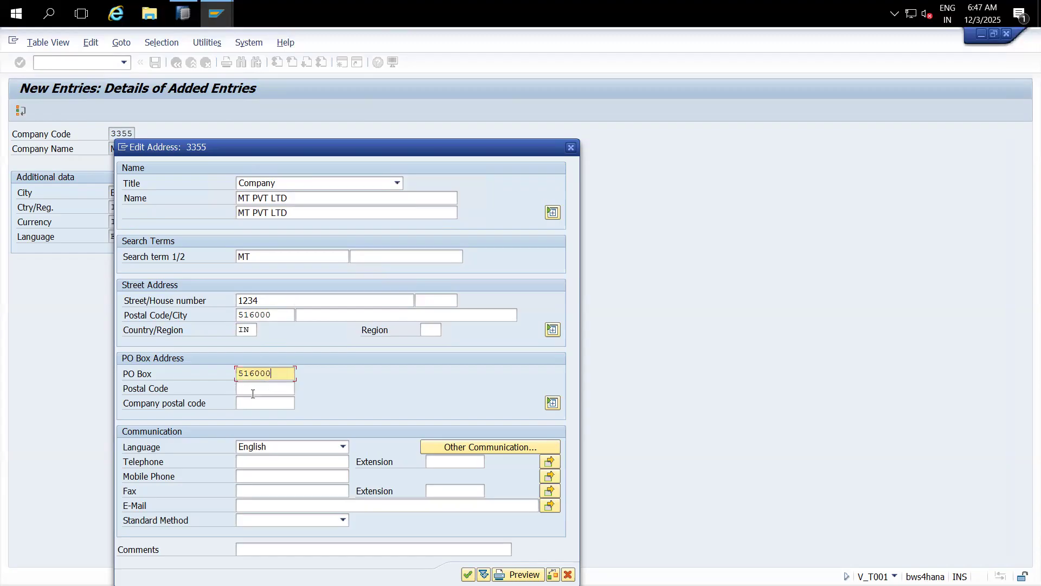
{"action": "left_click", "coordinate": [252, 393]}
{"action": "type", "text": "516000"}
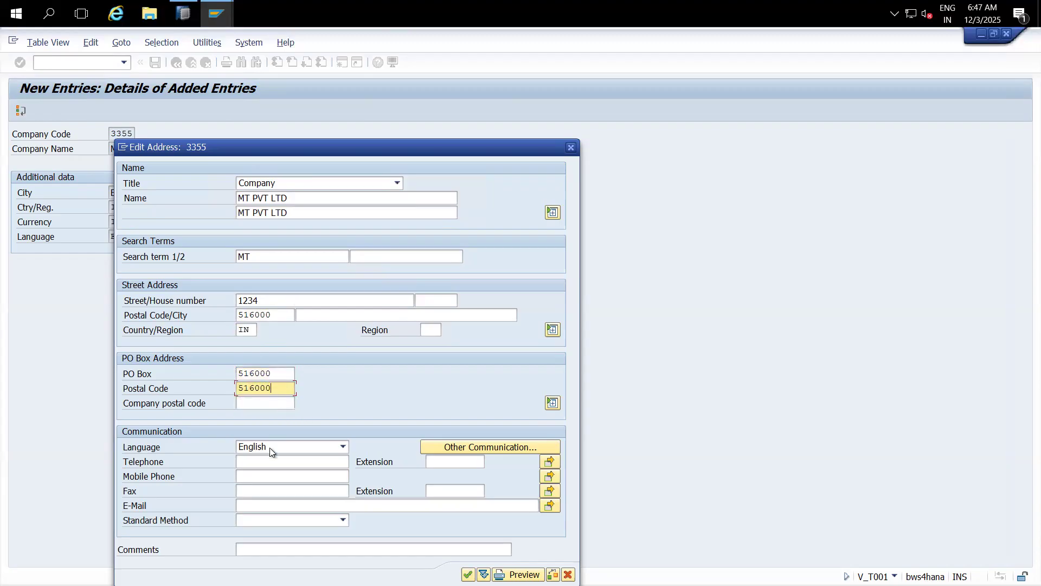
Step: Enter the telephone and mobile numbers, confirm the address, and return to the company code overview
{"action": "left_click", "coordinate": [270, 465]}
{"action": "type", "text": "sd"}
{"action": "key", "text": "BackSpace"}
{"action": "key", "text": "BackSpace"}
{"action": "type", "text": "1"}
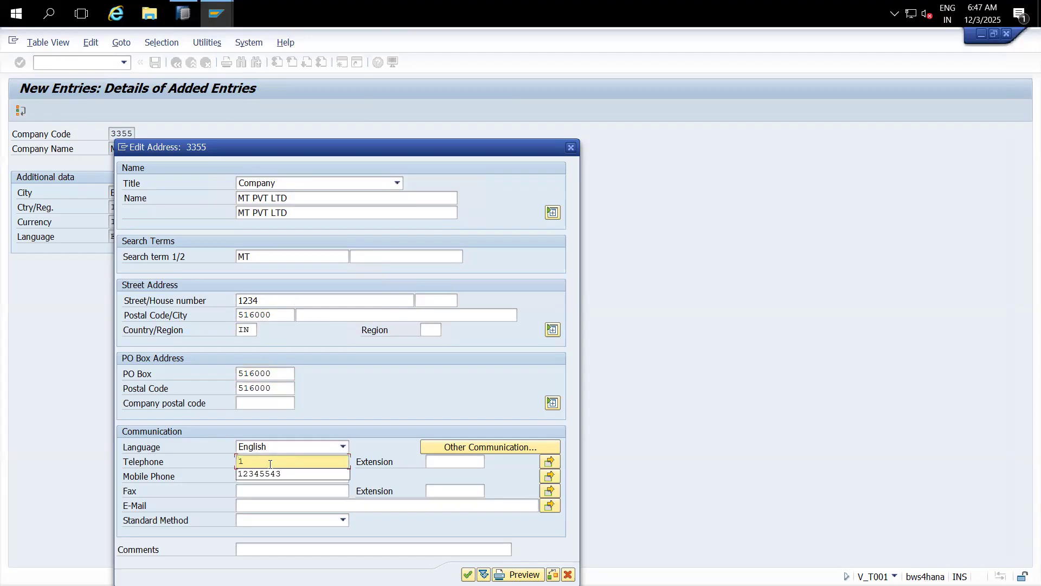
{"action": "type", "text": "23454346"}
{"action": "left_click", "coordinate": [267, 475]}
{"action": "type", "text": "12345321"}
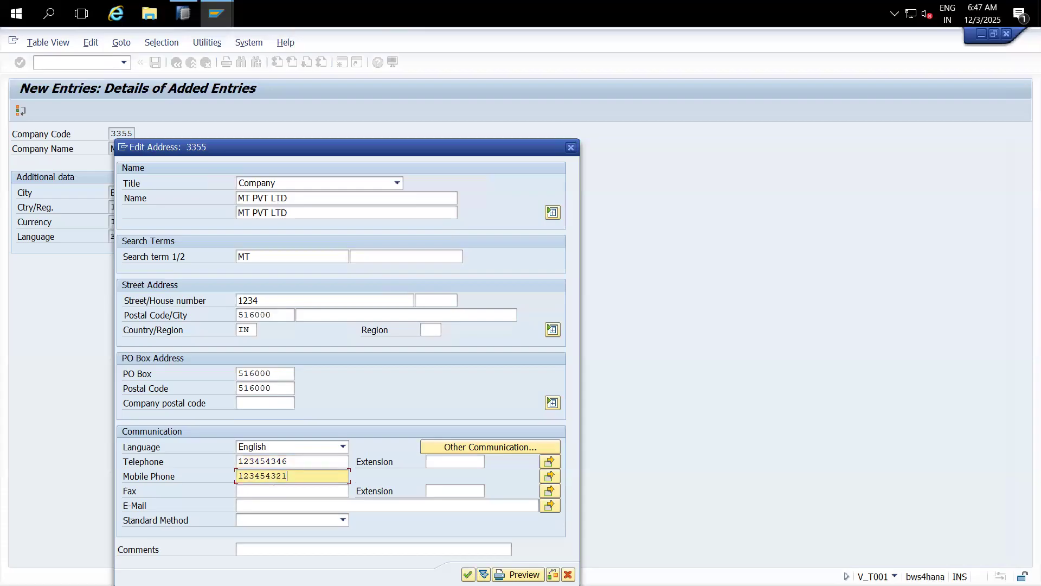
{"action": "left_click", "coordinate": [467, 574]}
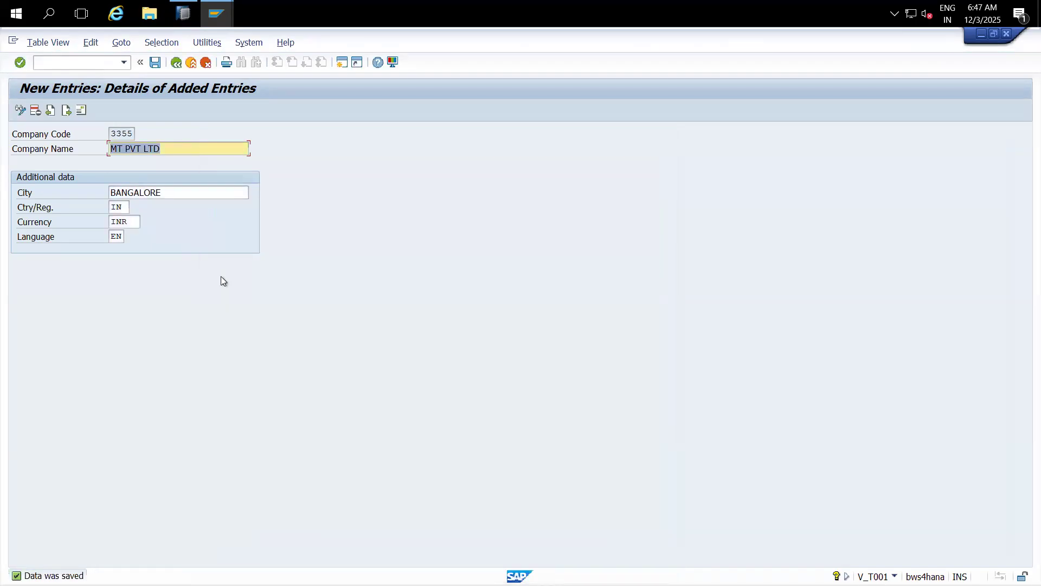
{"action": "left_click", "coordinate": [180, 66]}
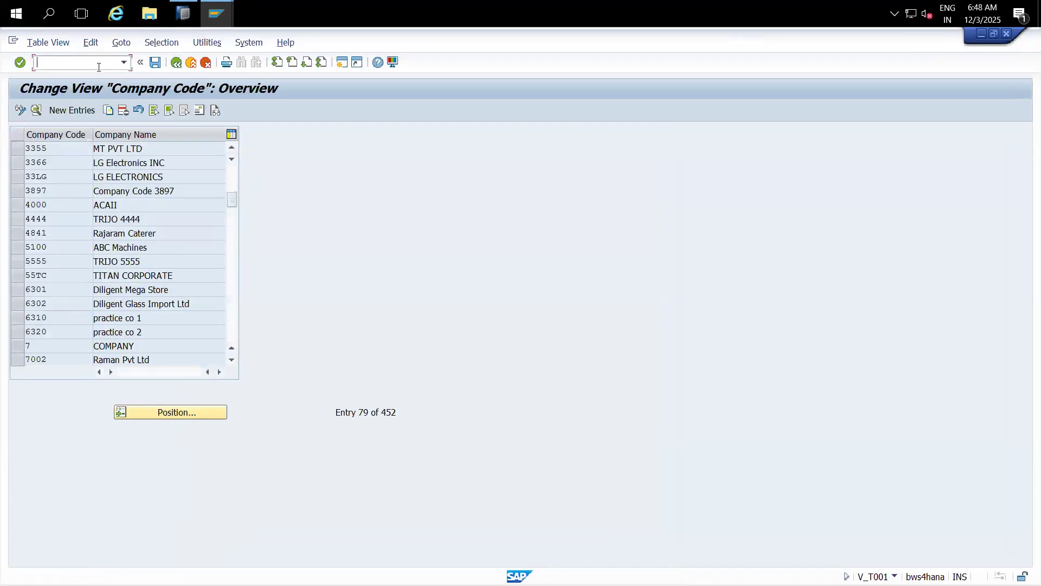
Step: Open the extractor checker RSA3 for DataSource 0COMP_CODE_ATTR
{"action": "type", "text": "/nrso2"}
{"action": "key", "text": "Return"}
{"action": "type", "text": "0"}
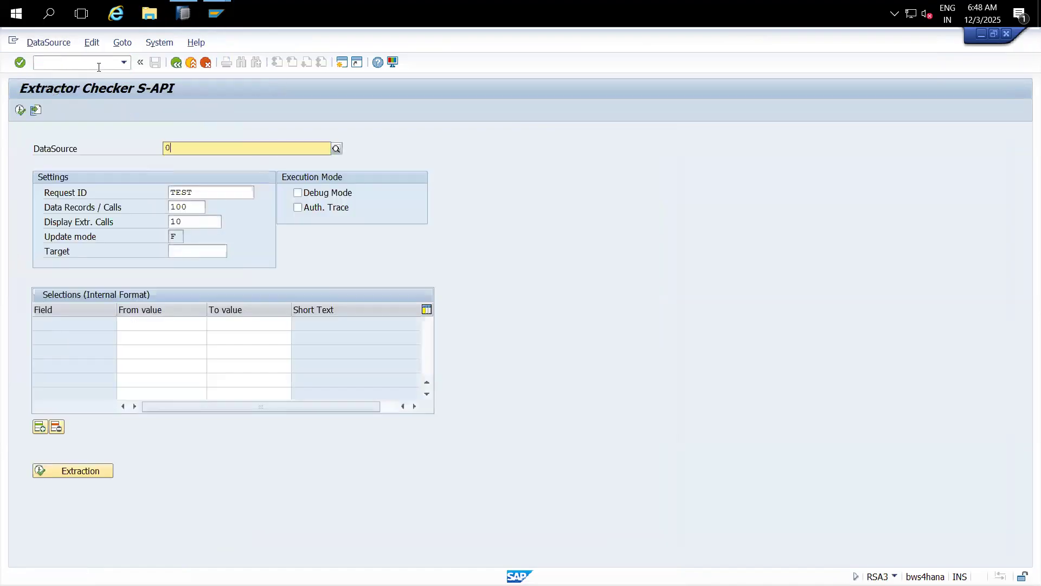
{"action": "type", "text": "COMP_COD_ATTR"}
{"action": "key", "text": "Return"}
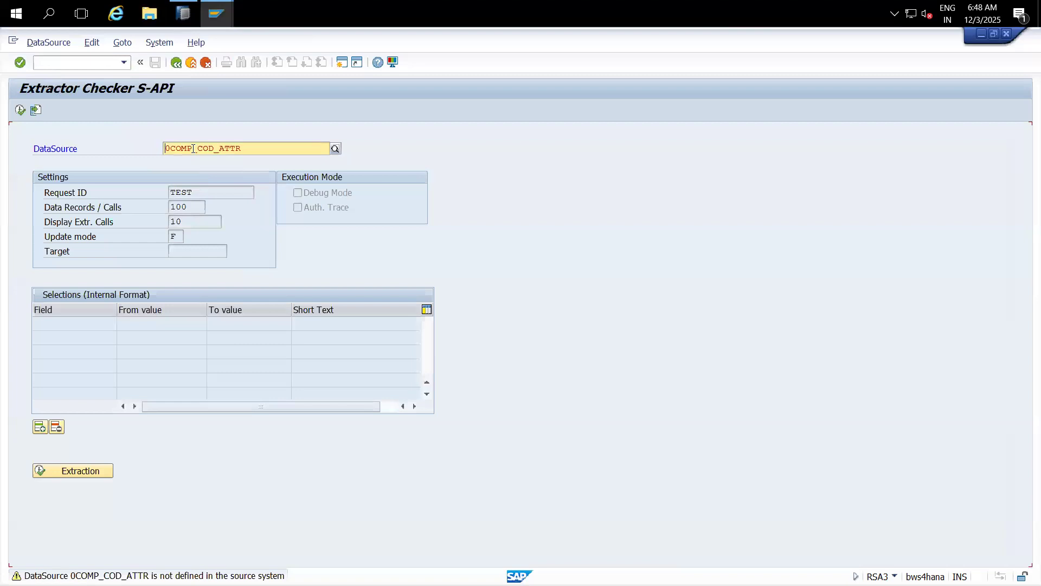
{"action": "left_click", "coordinate": [213, 148]}
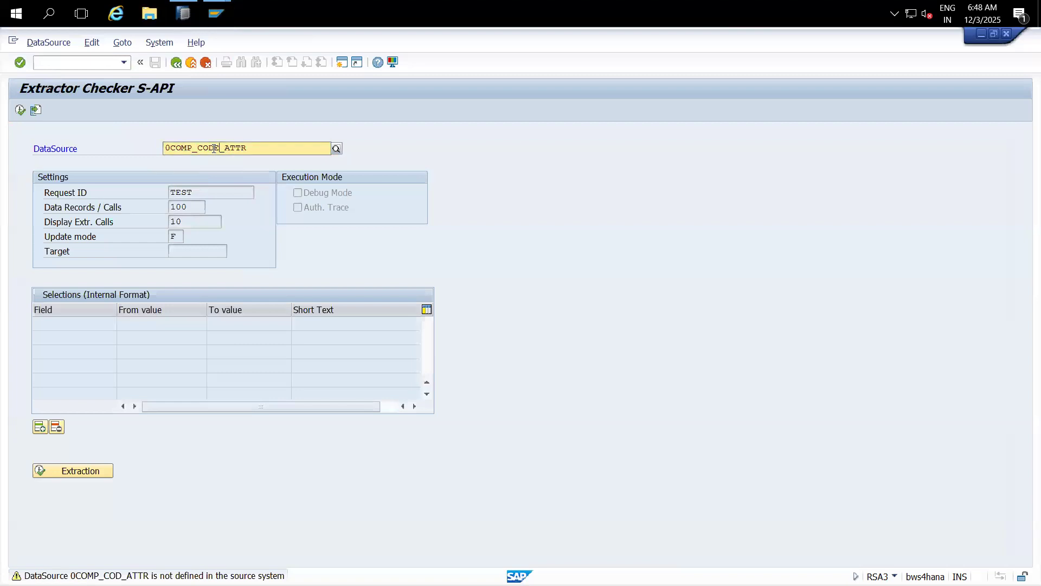
{"action": "type", "text": "E"}
{"action": "key", "text": "Return"}
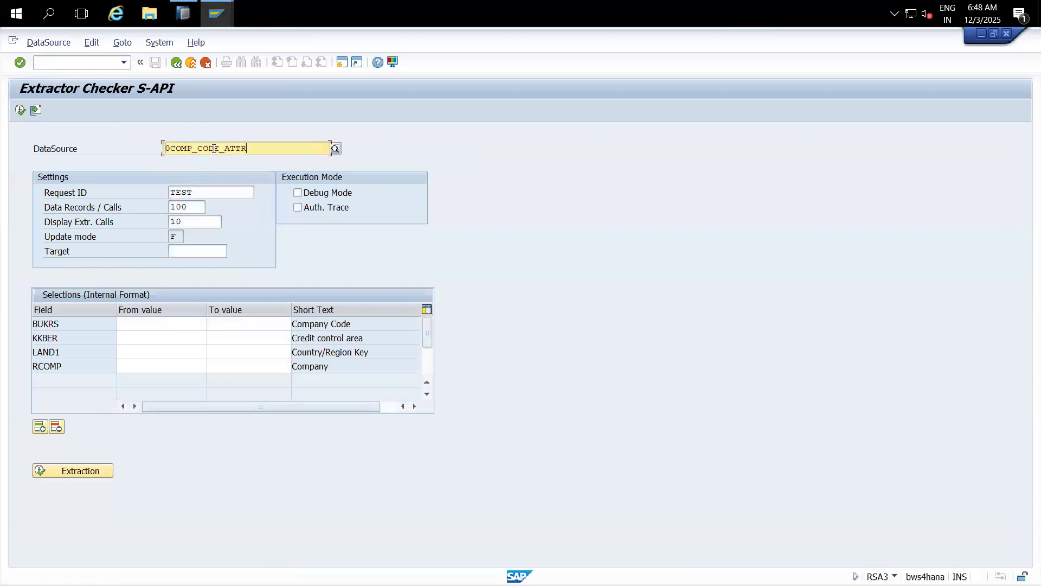
Step: Extract BUKRS 3355 and review its single record (IN, INR) in the ALV grid
{"action": "left_click", "coordinate": [157, 322]}
{"action": "type", "text": "3355"}
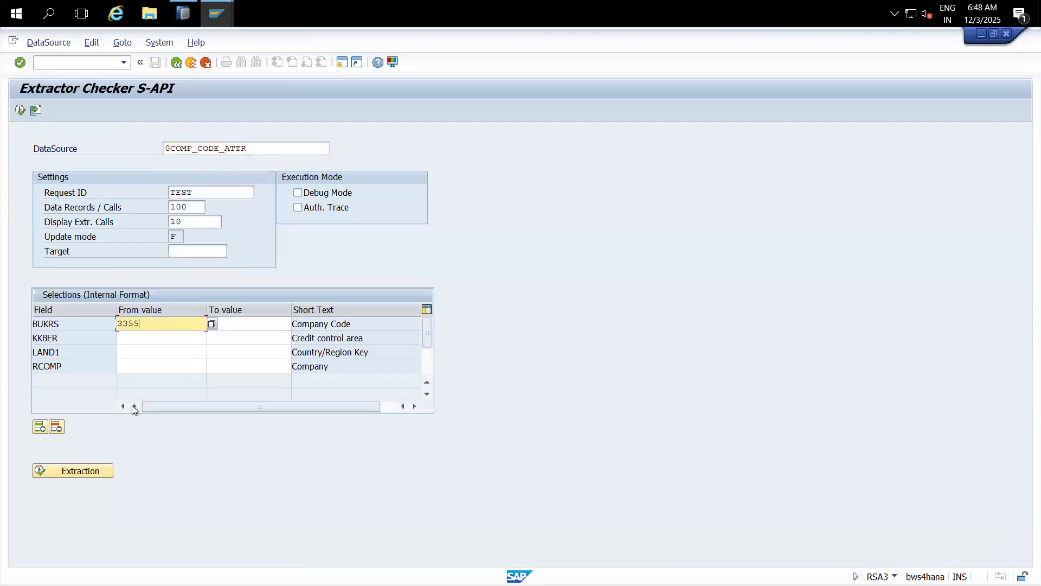
{"action": "left_click", "coordinate": [96, 475]}
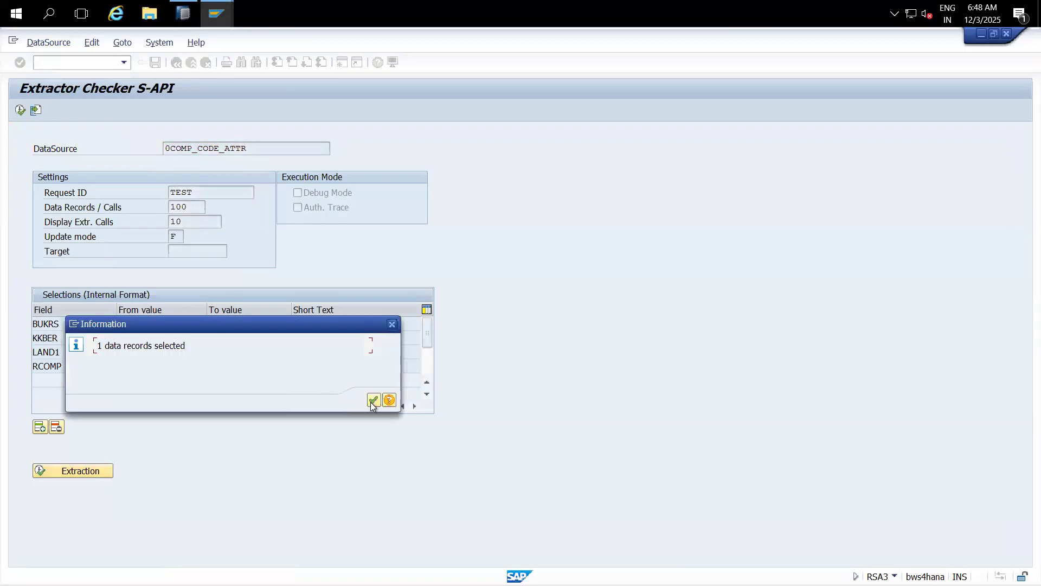
{"action": "left_click", "coordinate": [373, 400]}
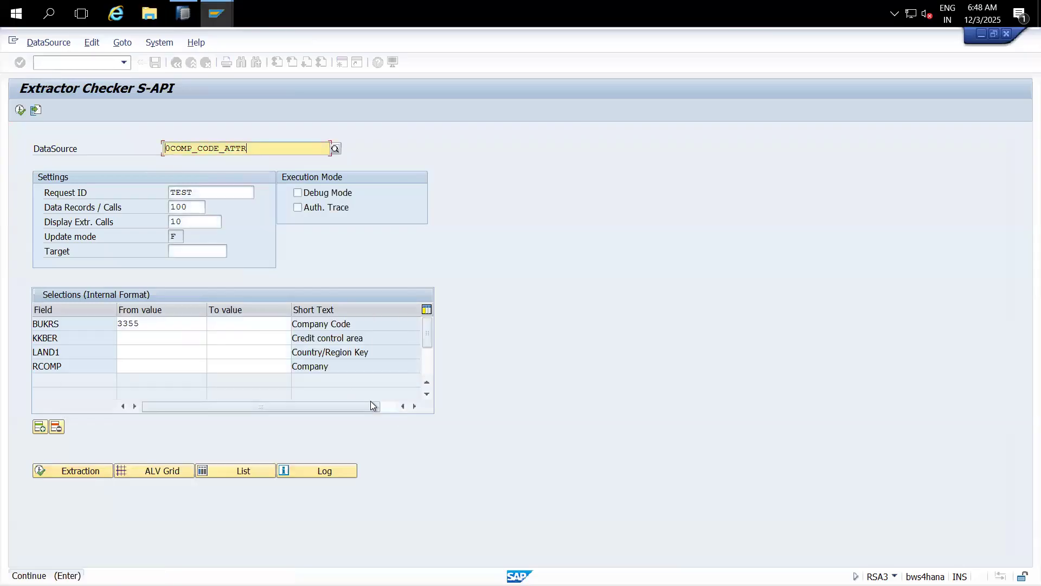
{"action": "left_click", "coordinate": [164, 476]}
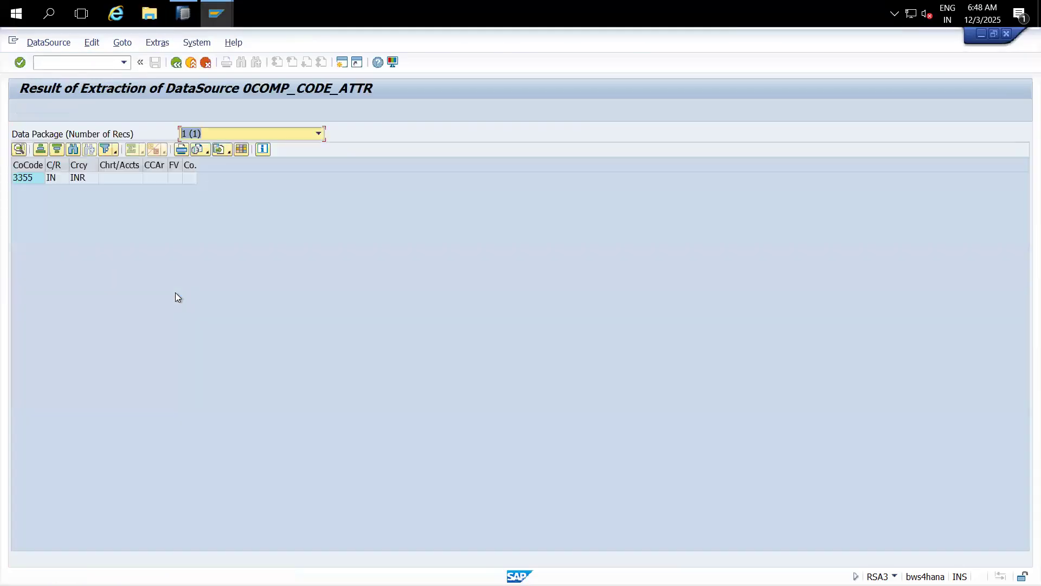
{"action": "left_click", "coordinate": [18, 178]}
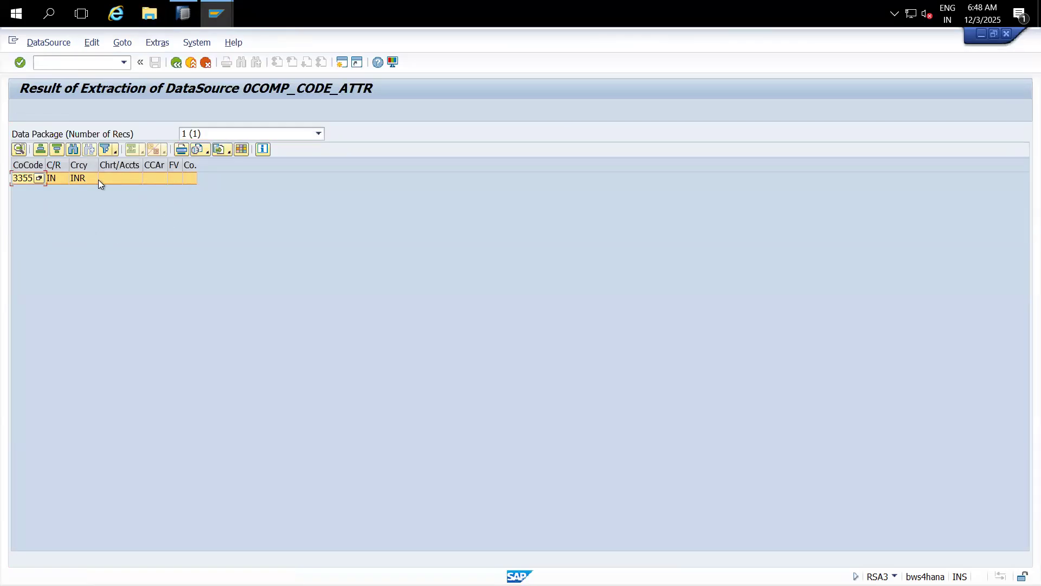
{"action": "left_click", "coordinate": [191, 15]}
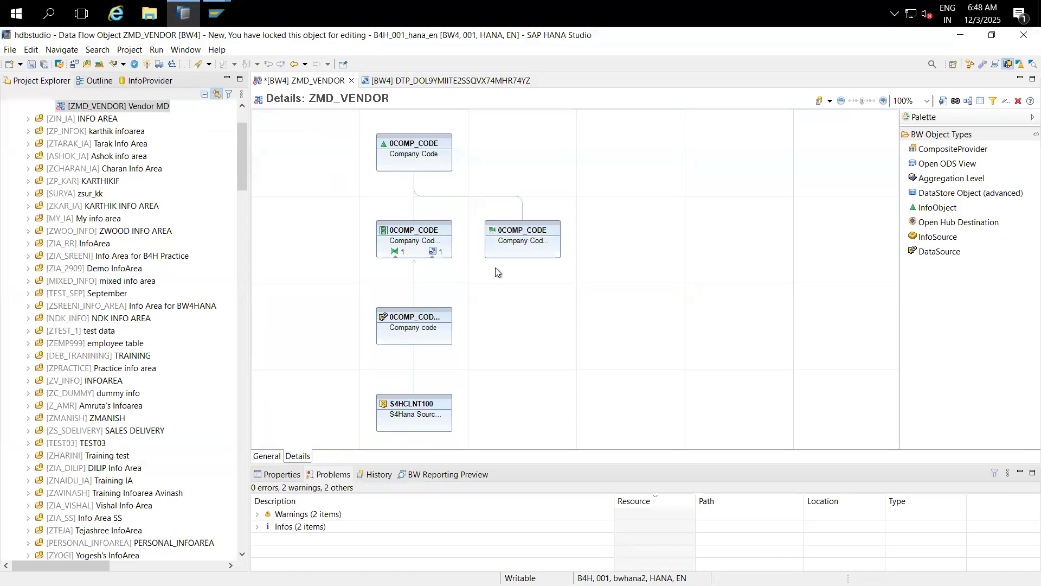
Step: Execute the 0COMP_CODE_ATTR DTP in the background and open its monitor past Chrome's certificate warning
{"action": "left_click", "coordinate": [437, 82]}
{"action": "left_click", "coordinate": [437, 136]}
{"action": "left_click_drag", "start_coordinate": [437, 136], "coordinate": [327, 139]}
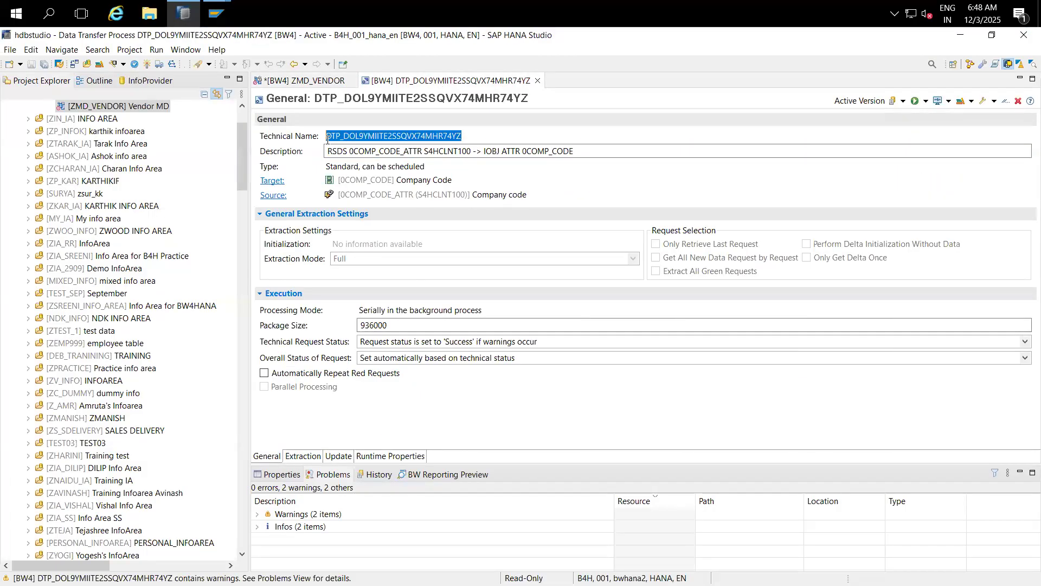
{"action": "left_click", "coordinate": [925, 102]}
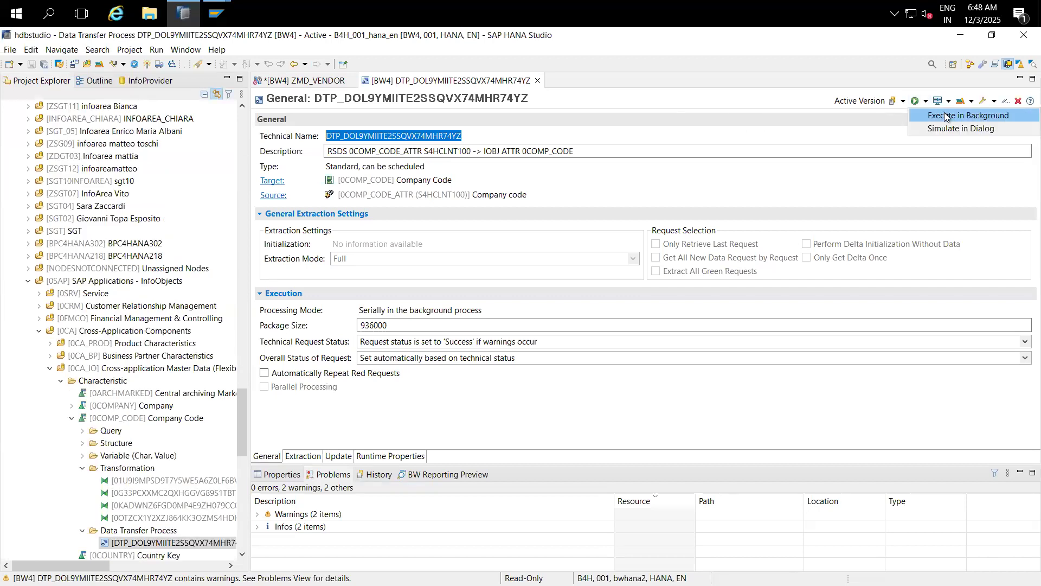
{"action": "left_click", "coordinate": [946, 116]}
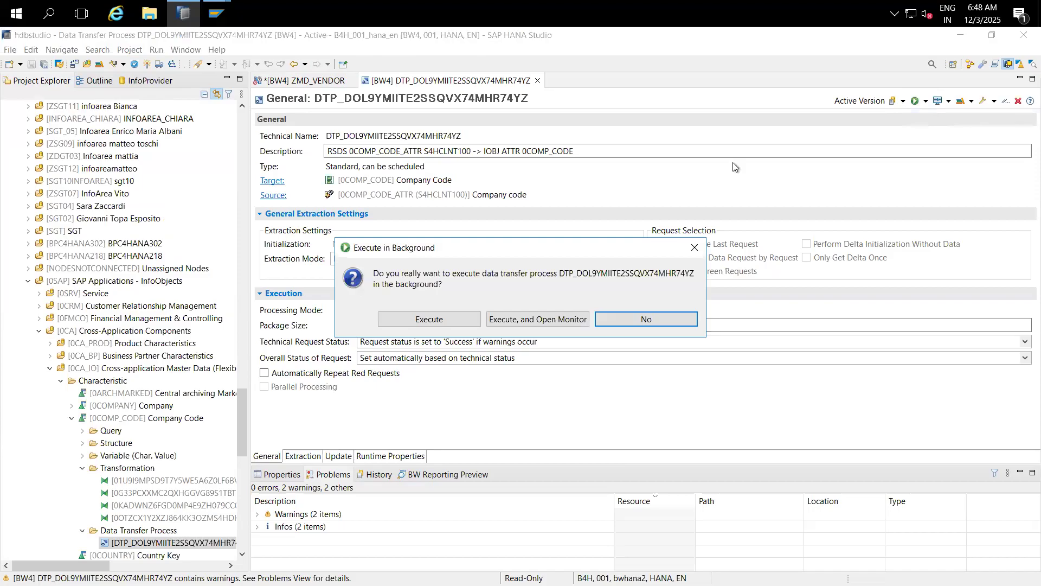
{"action": "left_click", "coordinate": [538, 318]}
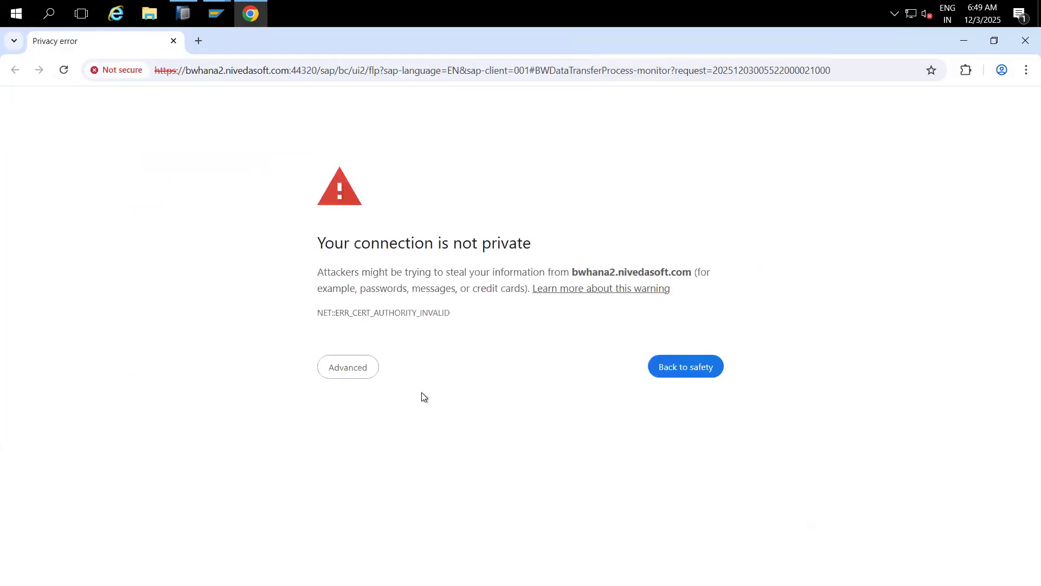
{"action": "left_click", "coordinate": [350, 368]}
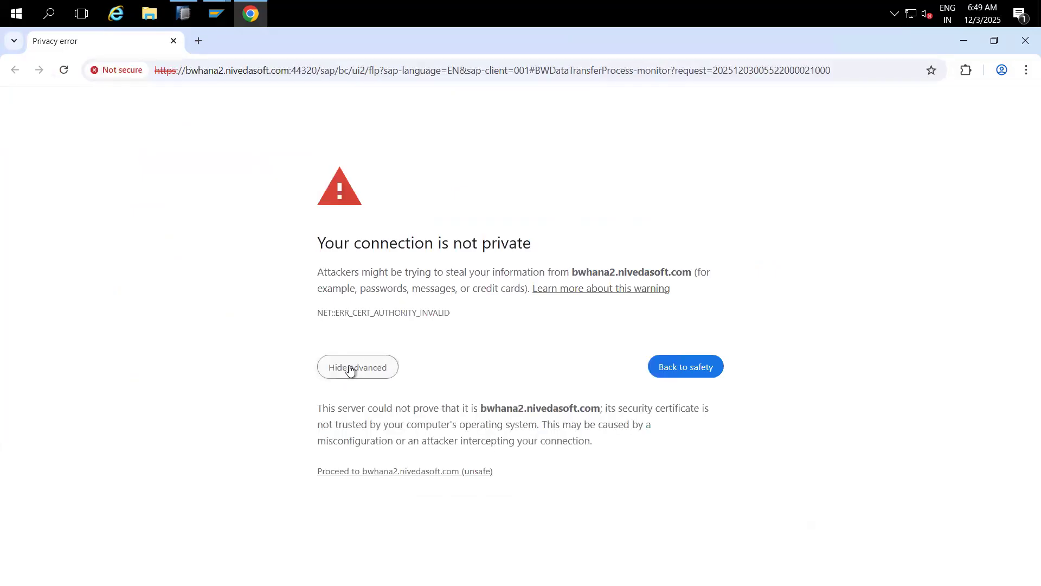
{"action": "left_click", "coordinate": [376, 471]}
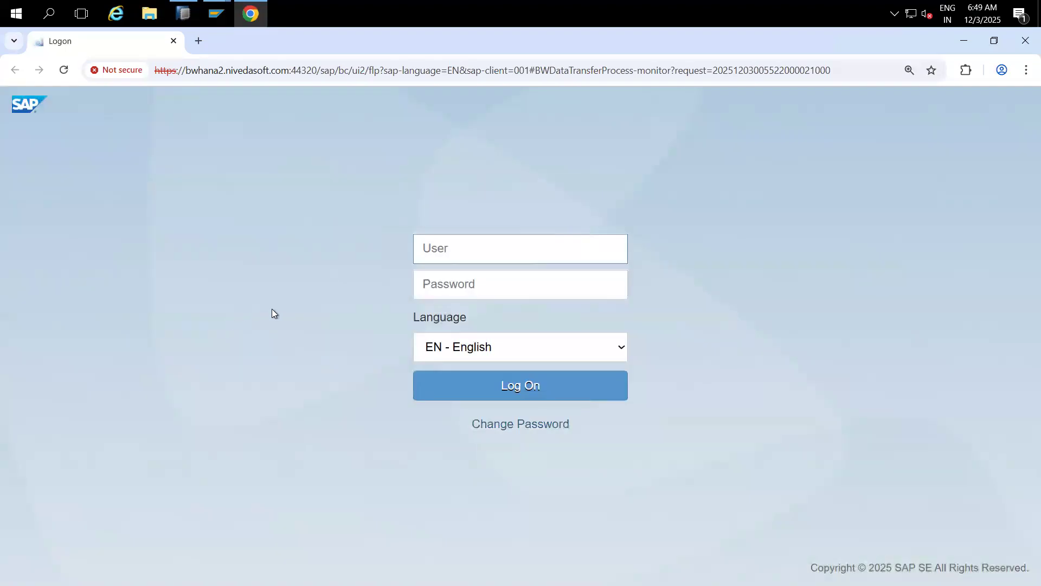
Step: Sign in on the SAP logon page with the user name and password to open the DTP Monitor
{"action": "type", "text": "HANA"}
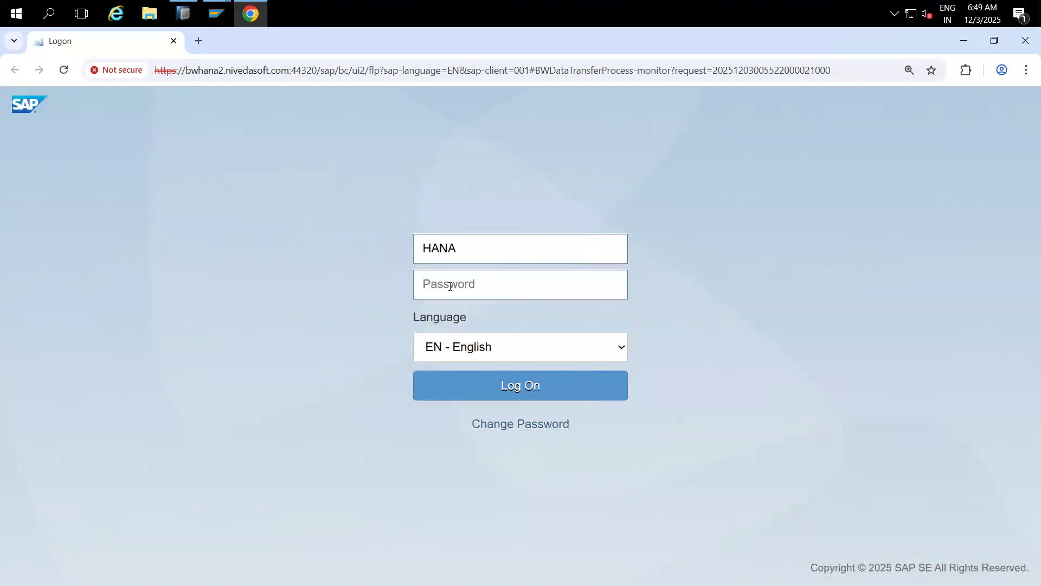
{"action": "left_click", "coordinate": [450, 288]}
{"action": "type", "text": "••••••••"}
{"action": "left_click", "coordinate": [491, 385]}
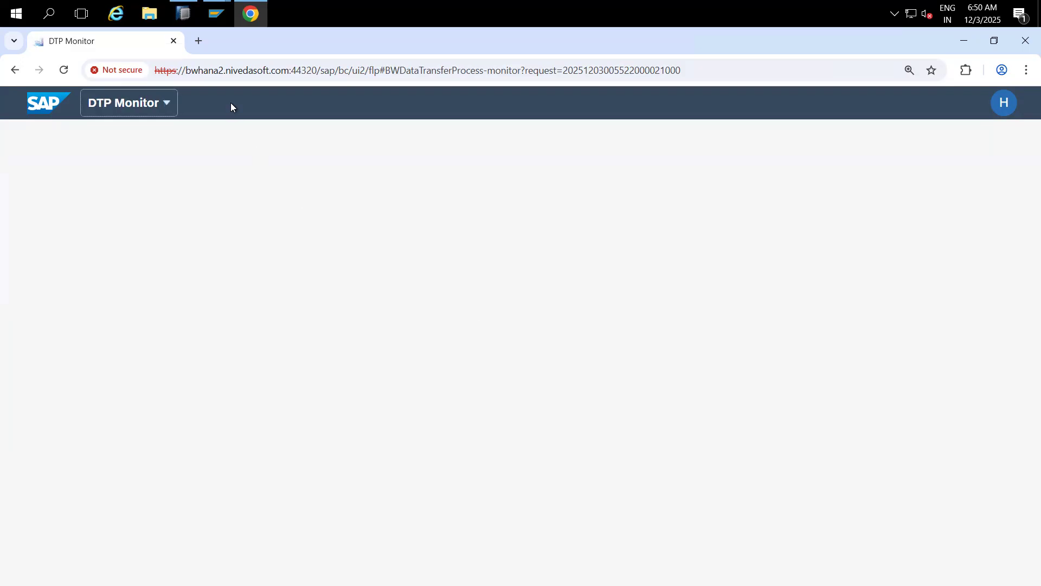
{"action": "left_click", "coordinate": [64, 69]}
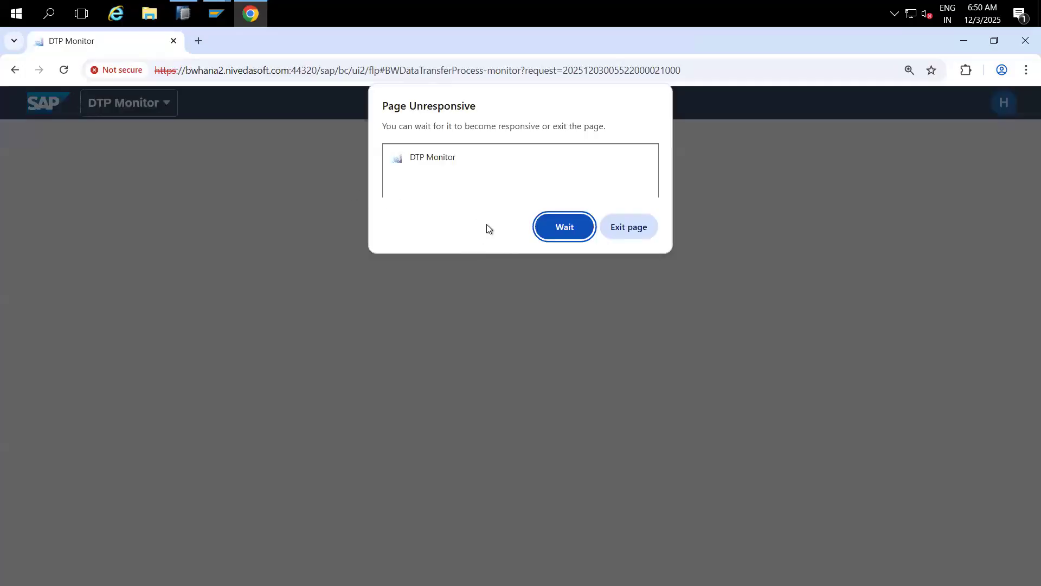
{"action": "left_click", "coordinate": [564, 228]}
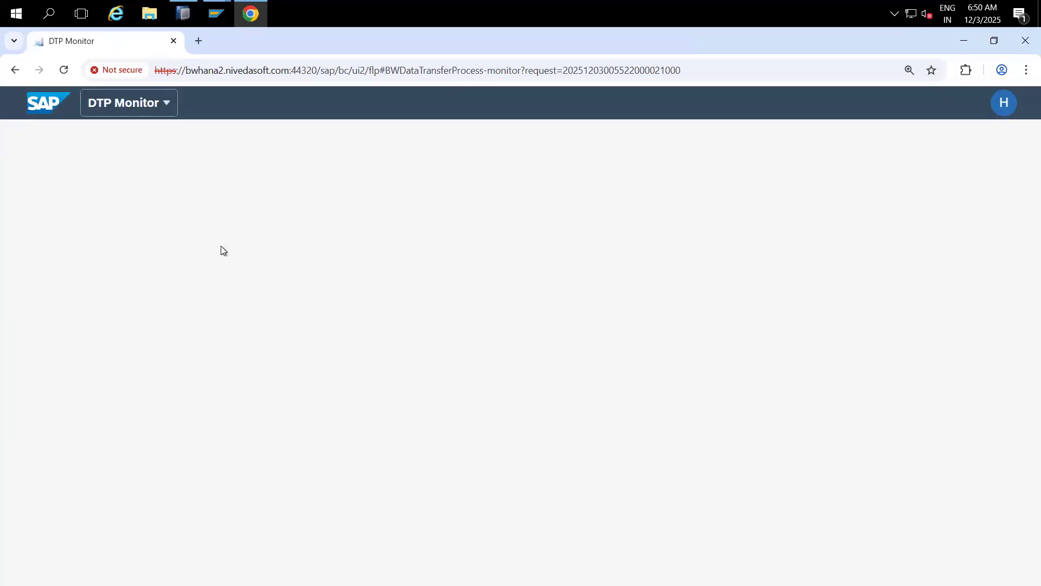
{"action": "mouse_move", "coordinate": [217, 15]}
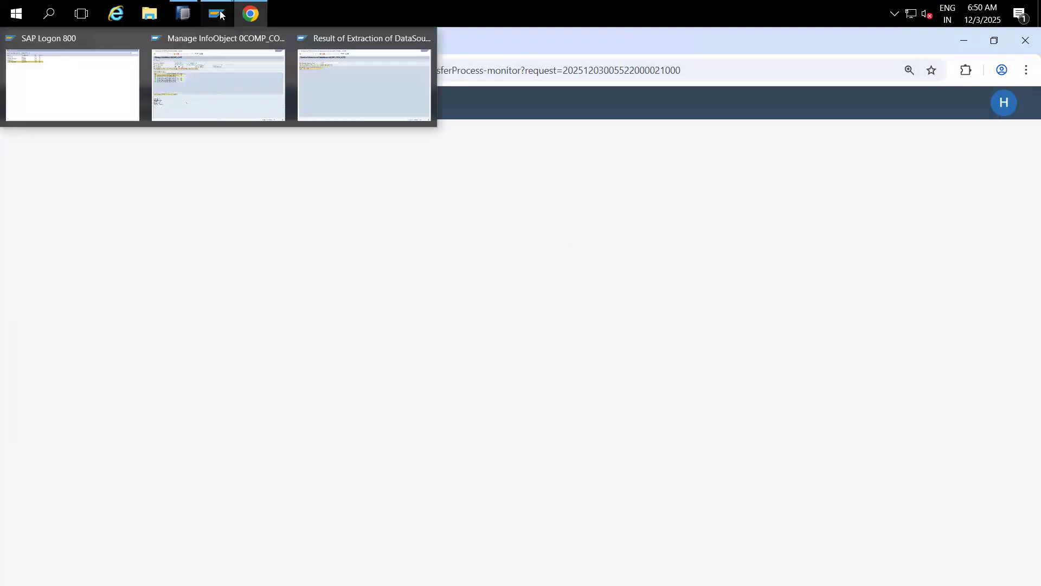
Step: Refresh the 0COMP_CODE load requests and list its master data tables
{"action": "left_click", "coordinate": [220, 86]}
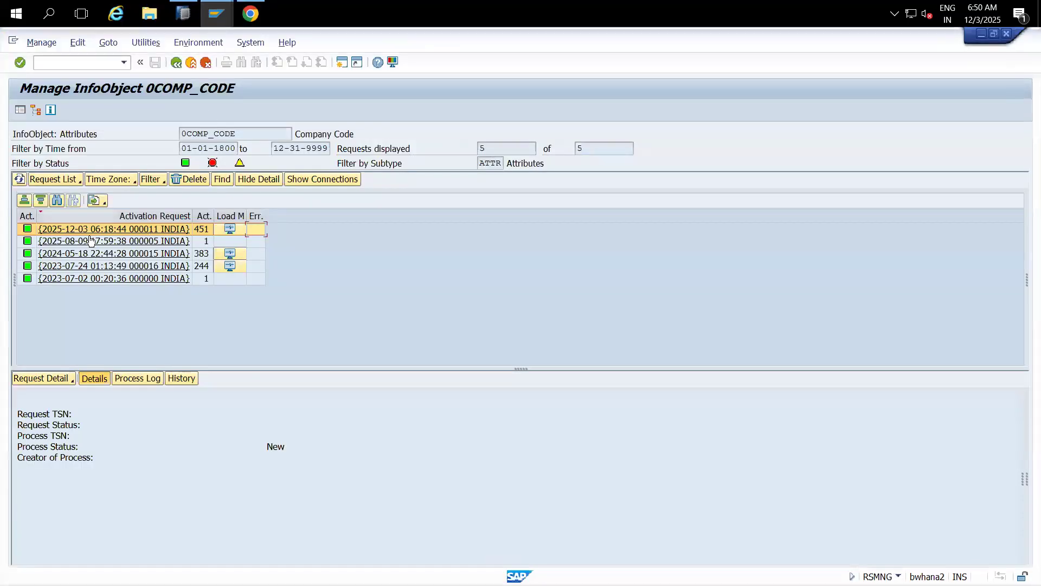
{"action": "left_click", "coordinate": [21, 180]}
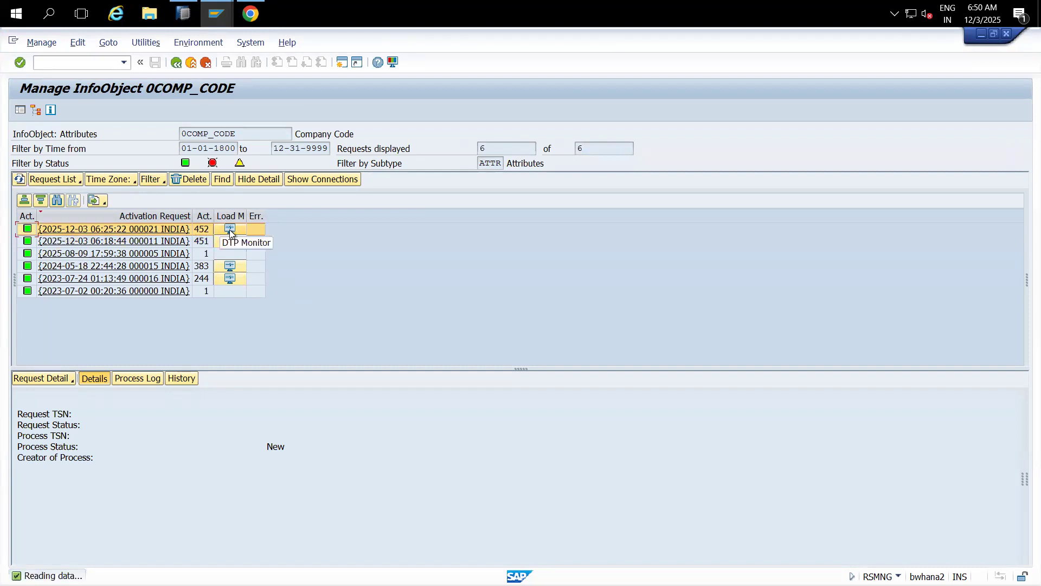
{"action": "left_click", "coordinate": [150, 46]}
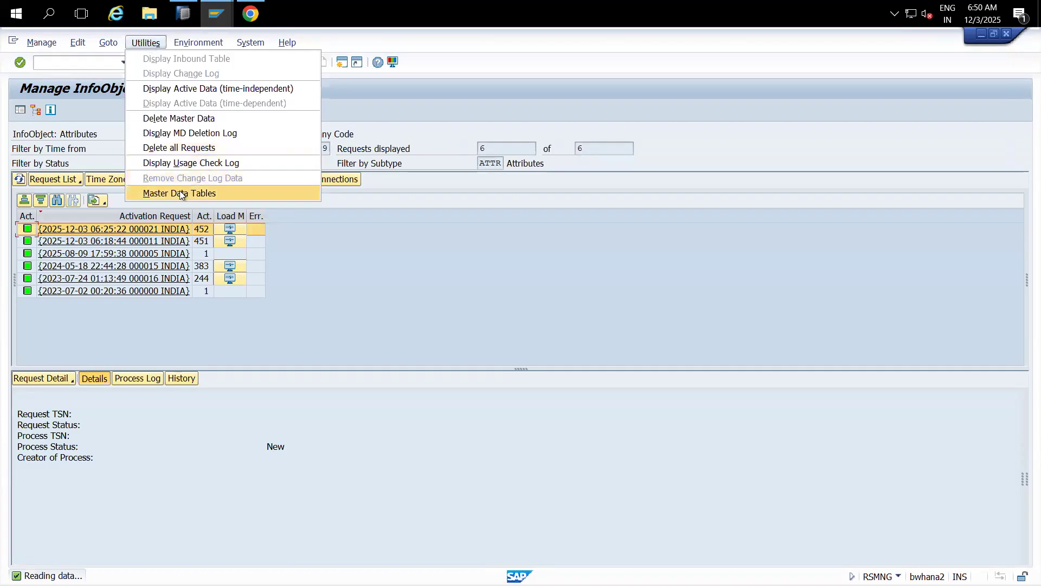
{"action": "left_click", "coordinate": [181, 194]}
Step: Browse /BI0/PCOMP_CODE for company code 3355, then close the tables overview and return to HANA Studio
{"action": "double_click", "coordinate": [203, 229]}
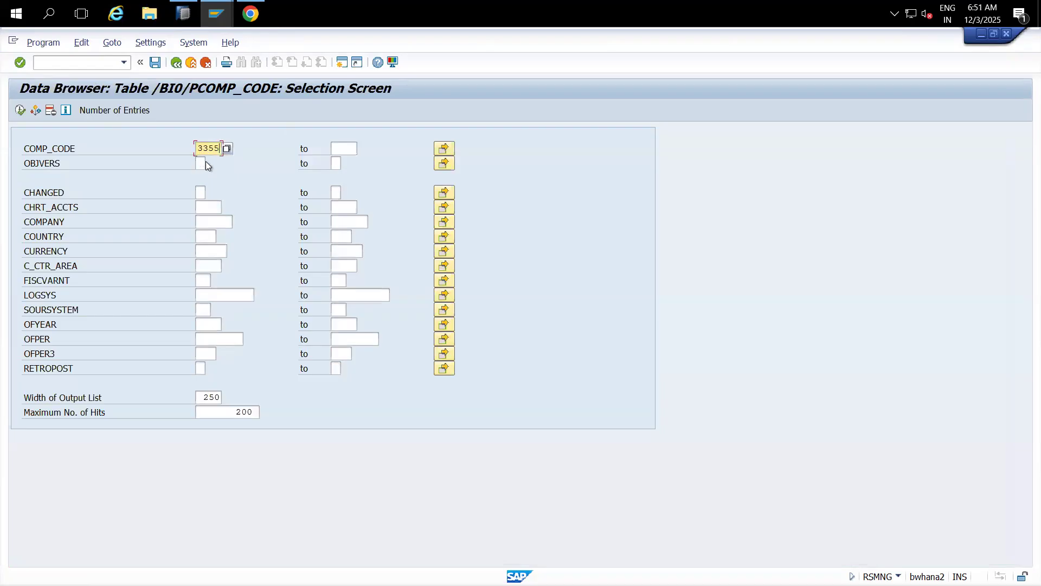
{"action": "left_click", "coordinate": [21, 112]}
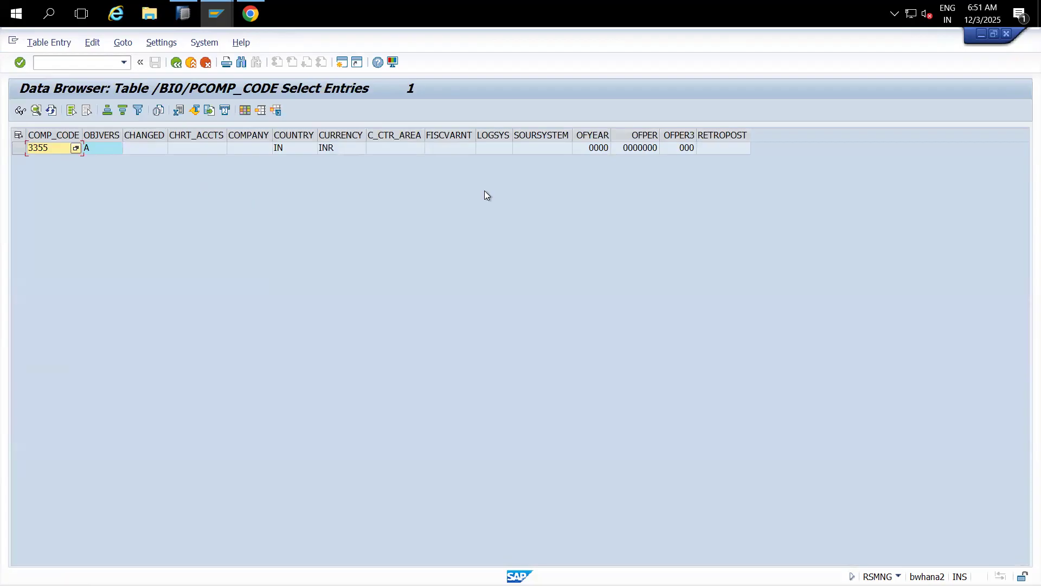
{"action": "left_click", "coordinate": [196, 65]}
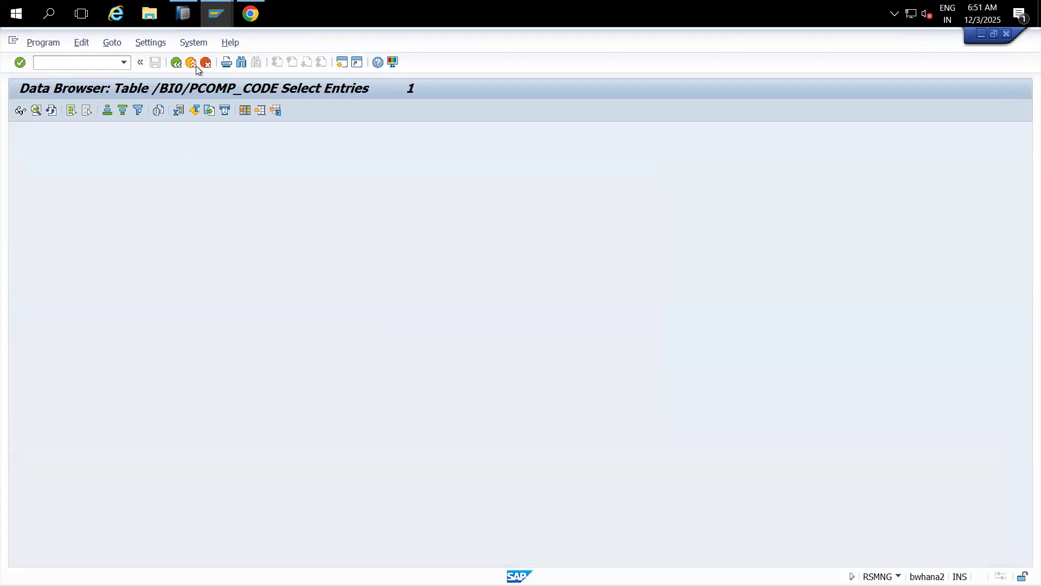
{"action": "left_click", "coordinate": [191, 63]}
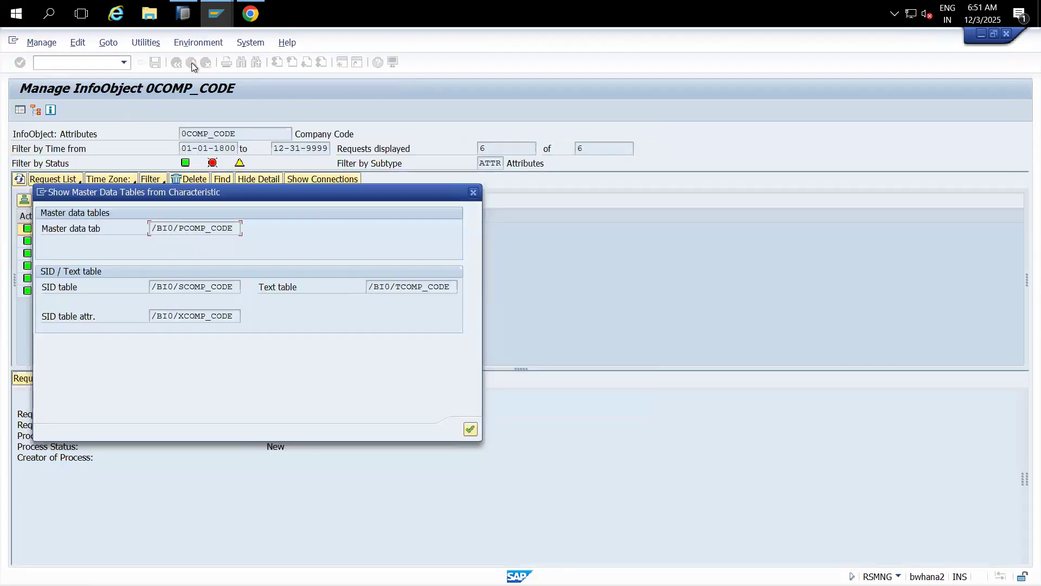
{"action": "left_click", "coordinate": [473, 193]}
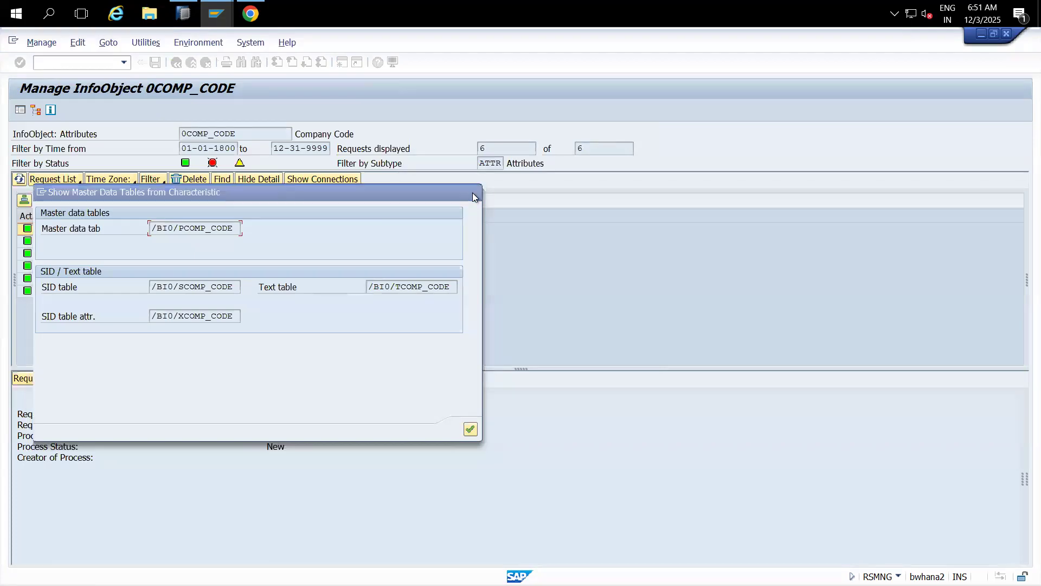
{"action": "left_click", "coordinate": [182, 13]}
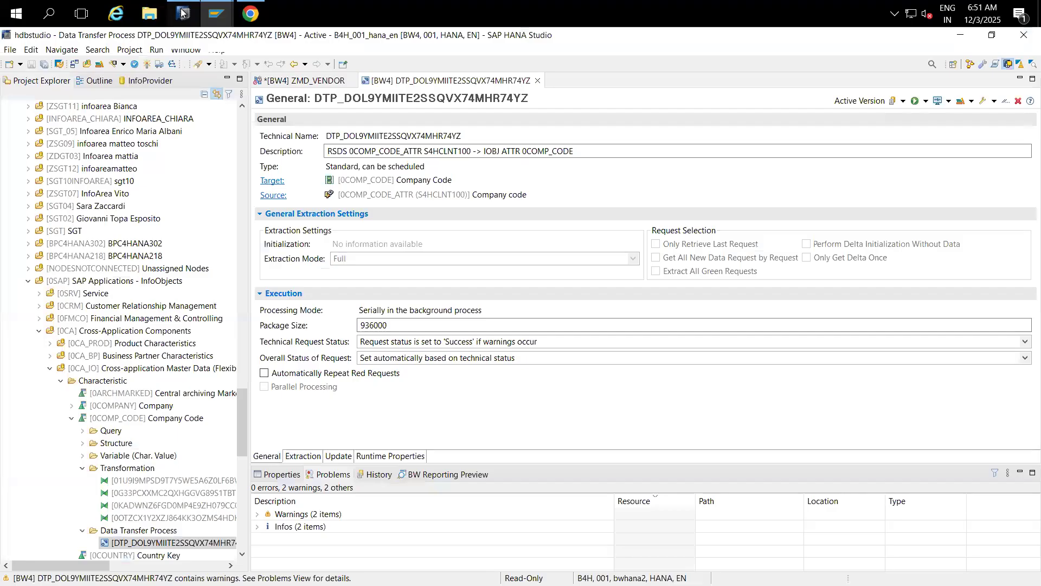
Step: Add a DataSource node to ZMD_VENDOR assigned to 0COMP_CODE_TEXT from S4HCLNT100
{"action": "left_click", "coordinate": [291, 83]}
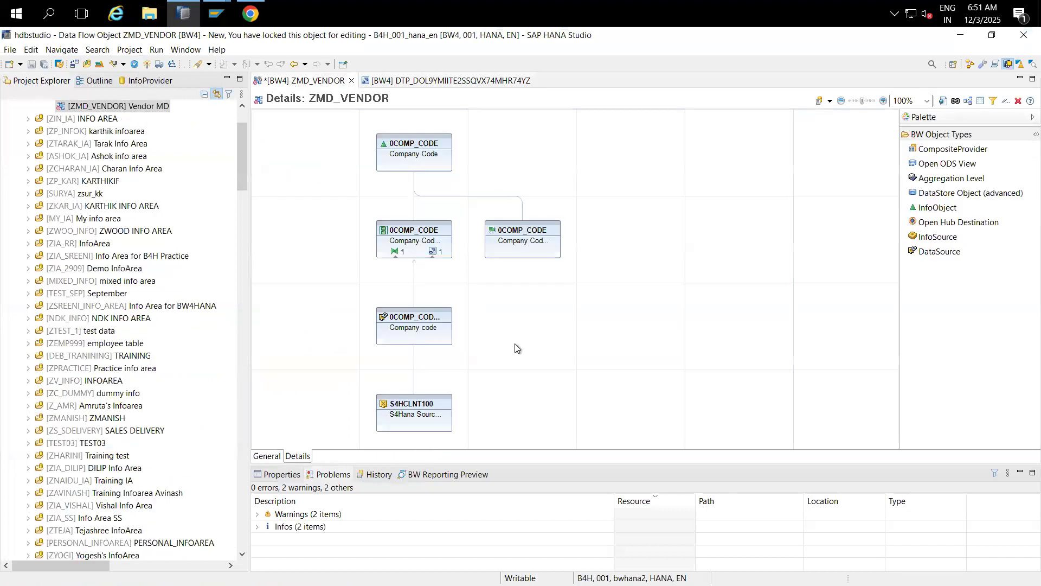
{"action": "left_click", "coordinate": [938, 253]}
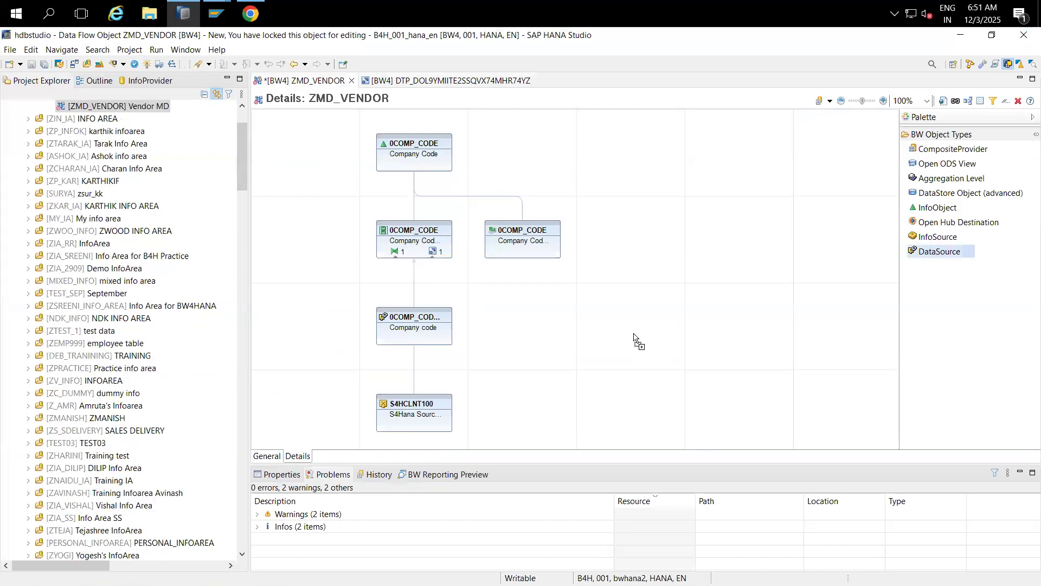
{"action": "left_click", "coordinate": [569, 329]}
{"action": "left_click", "coordinate": [610, 333]}
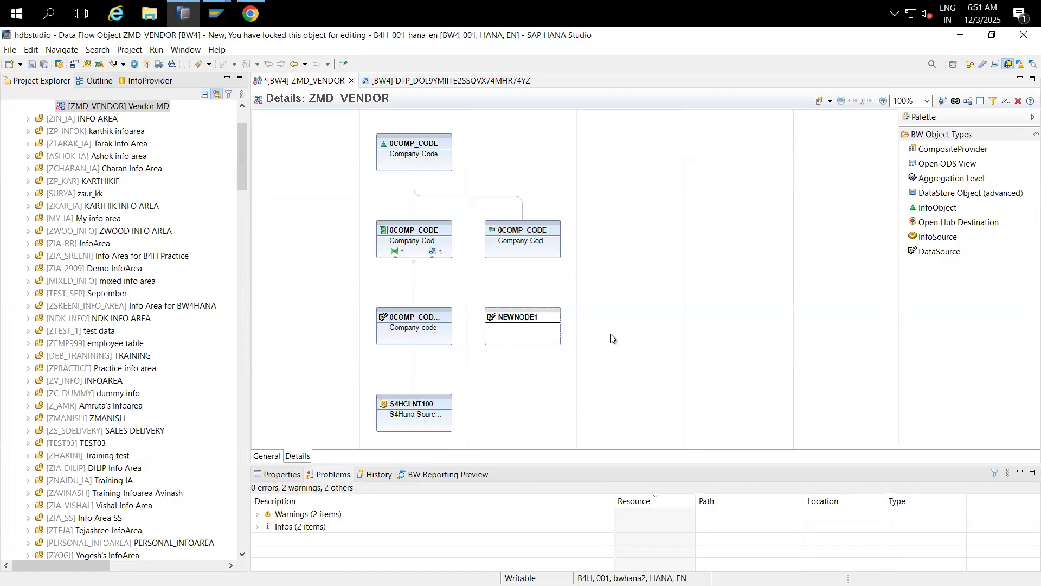
{"action": "left_click", "coordinate": [527, 316]}
{"action": "right_click", "coordinate": [528, 320]}
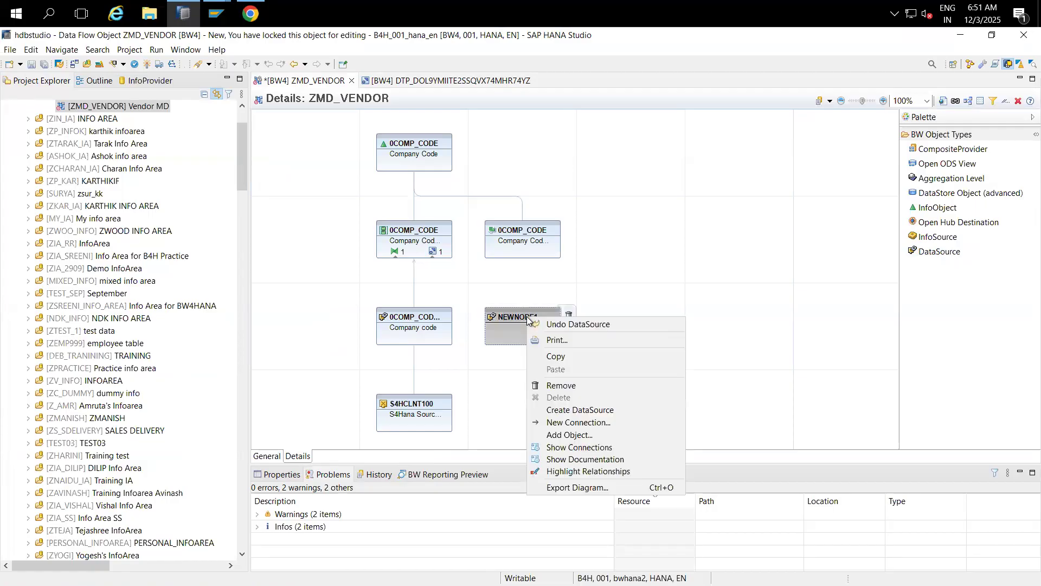
{"action": "left_click", "coordinate": [579, 437]}
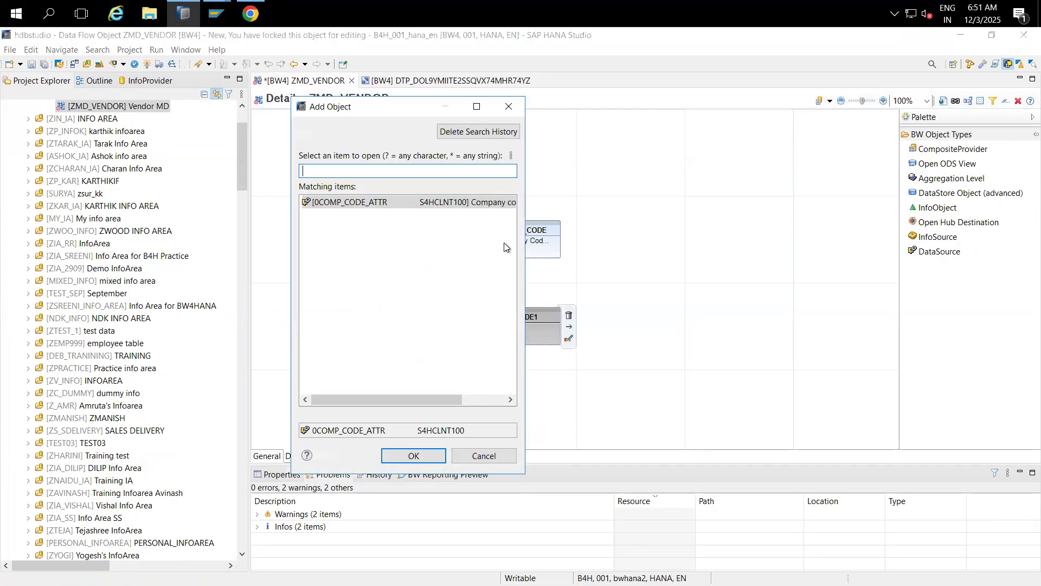
{"action": "type", "text": "0COMP_CODE_"}
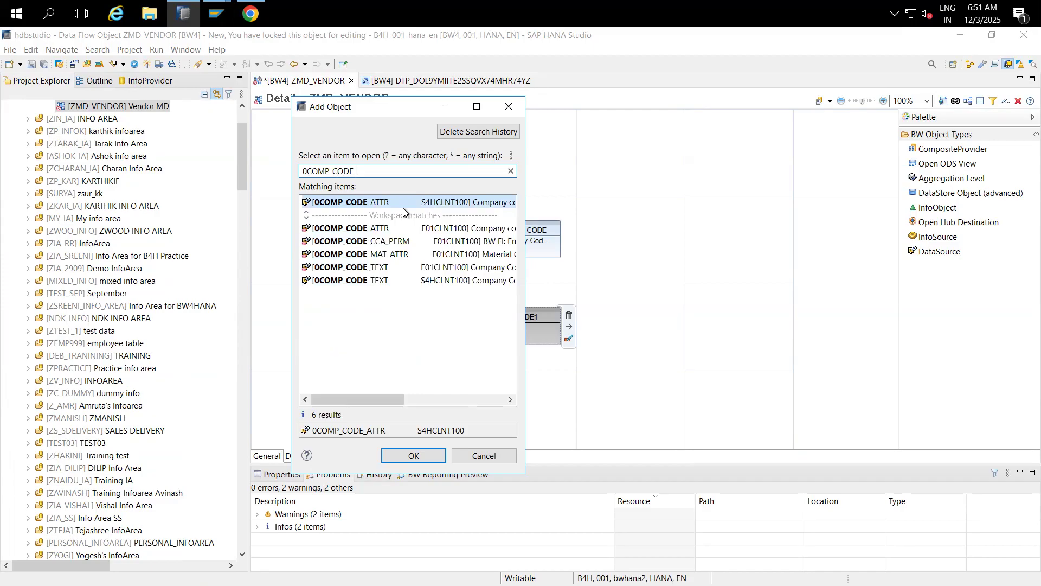
{"action": "type", "text": "TEXT"}
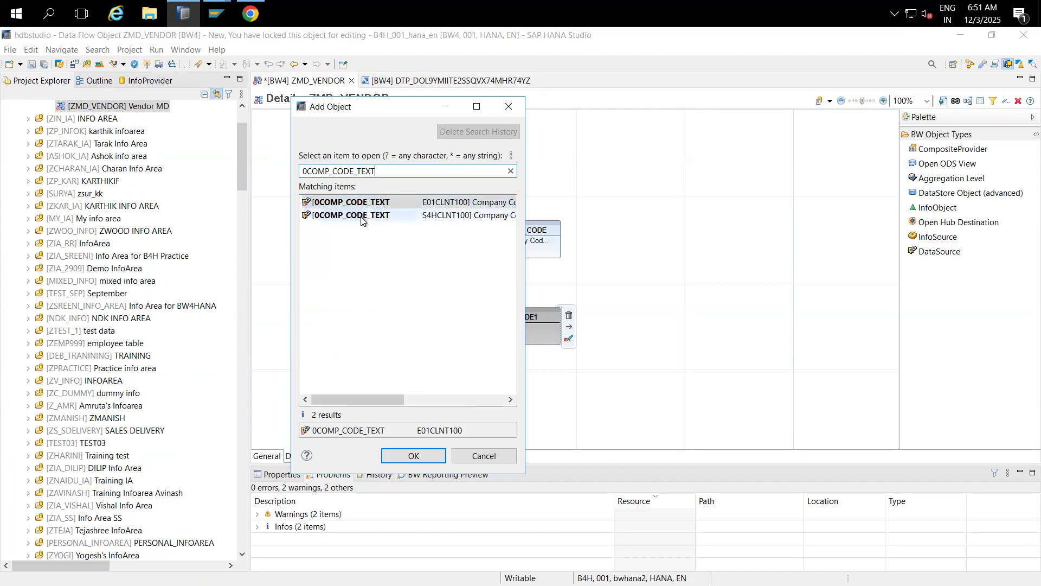
{"action": "double_click", "coordinate": [361, 217]}
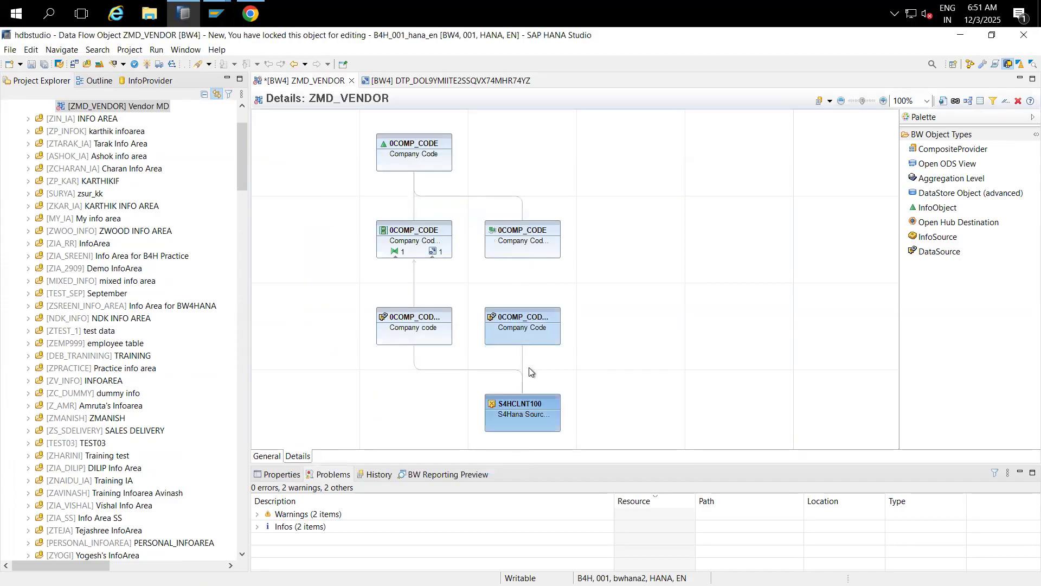
Step: Connect 0COMP_CODE_TEXT to the 0COMP_CODE node and create the transformation
{"action": "mouse_move", "coordinate": [537, 312]}
{"action": "left_click_drag", "start_coordinate": [523, 313], "coordinate": [519, 252]}
{"action": "mouse_move", "coordinate": [518, 420]}
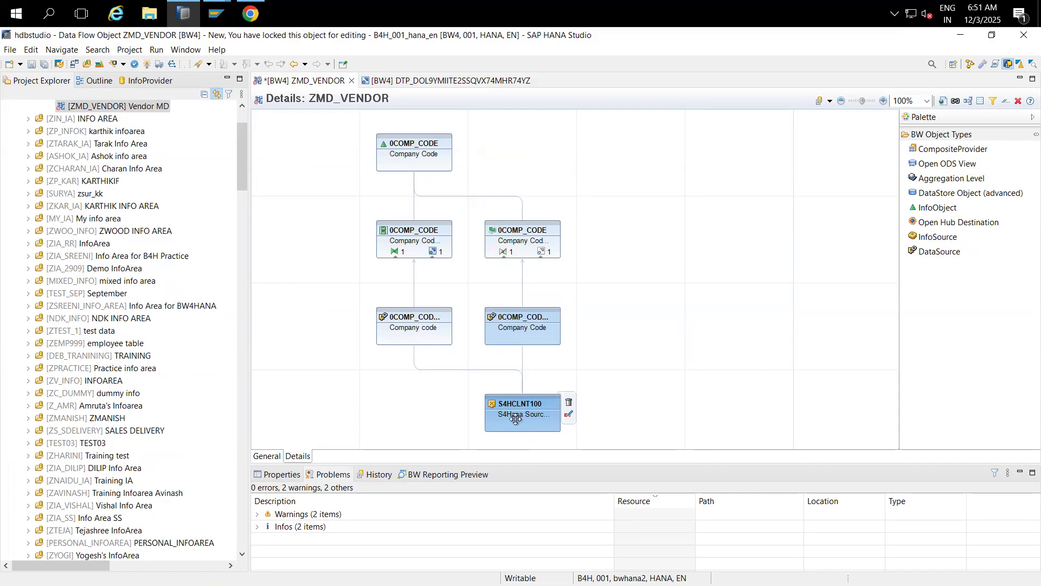
{"action": "left_click", "coordinate": [503, 252]}
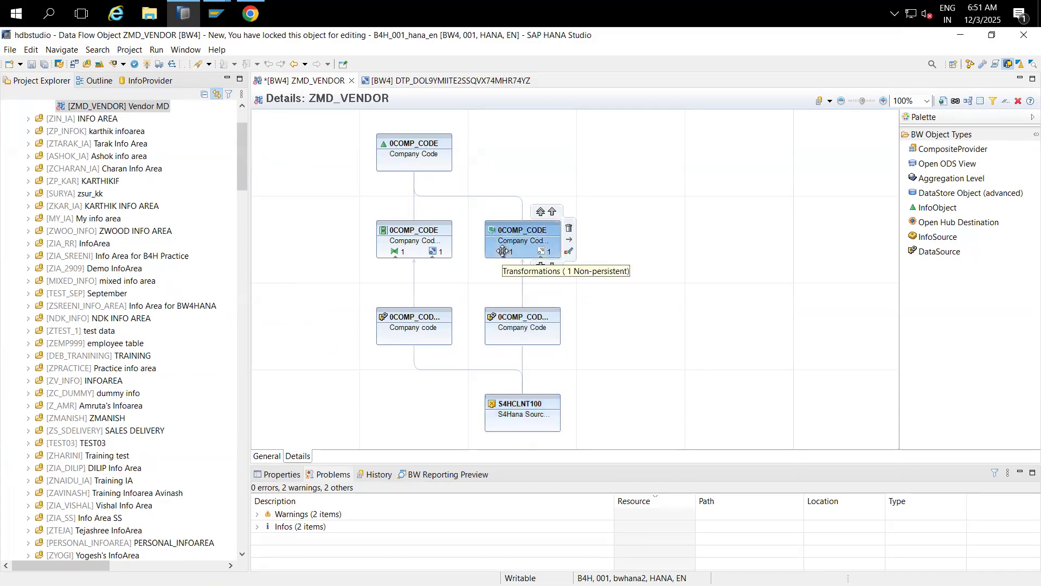
{"action": "double_click", "coordinate": [504, 251]}
{"action": "left_click", "coordinate": [581, 396]}
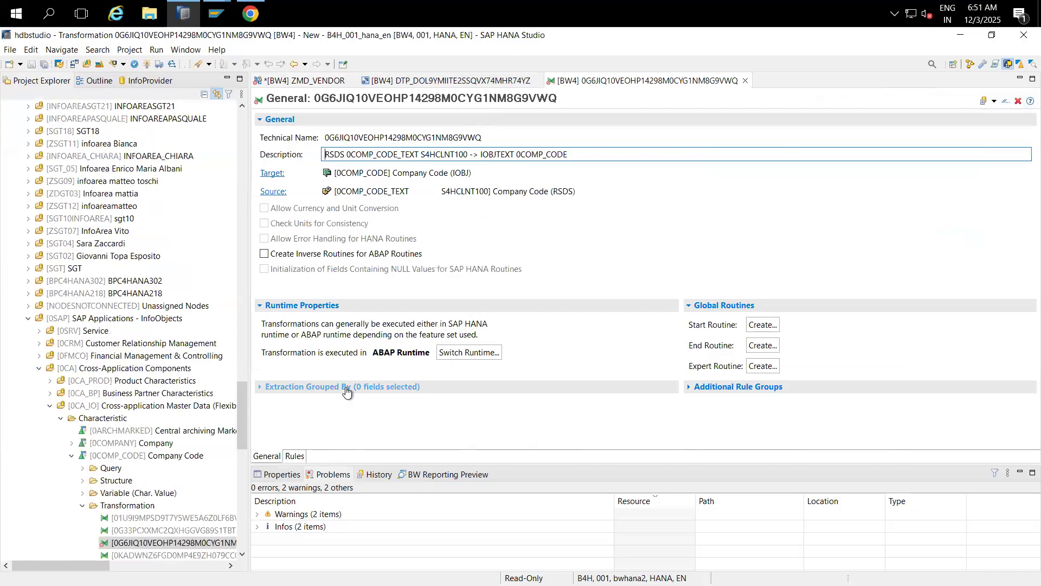
Step: Review the 0COMP_CODE_TEXT field rules, activate the transformation, and return to ZMD_VENDOR
{"action": "left_click", "coordinate": [296, 456]}
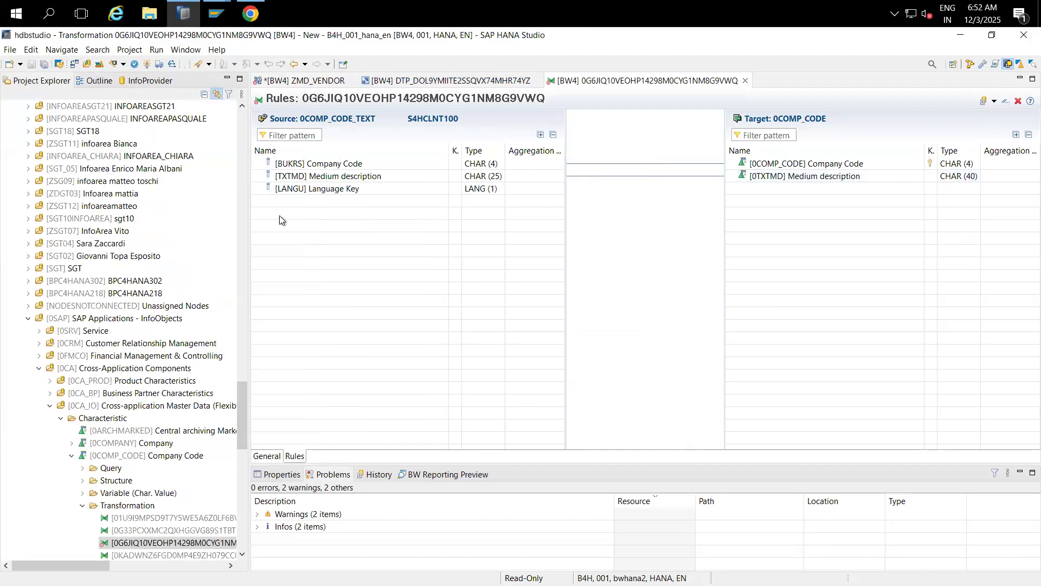
{"action": "left_click", "coordinate": [146, 64]}
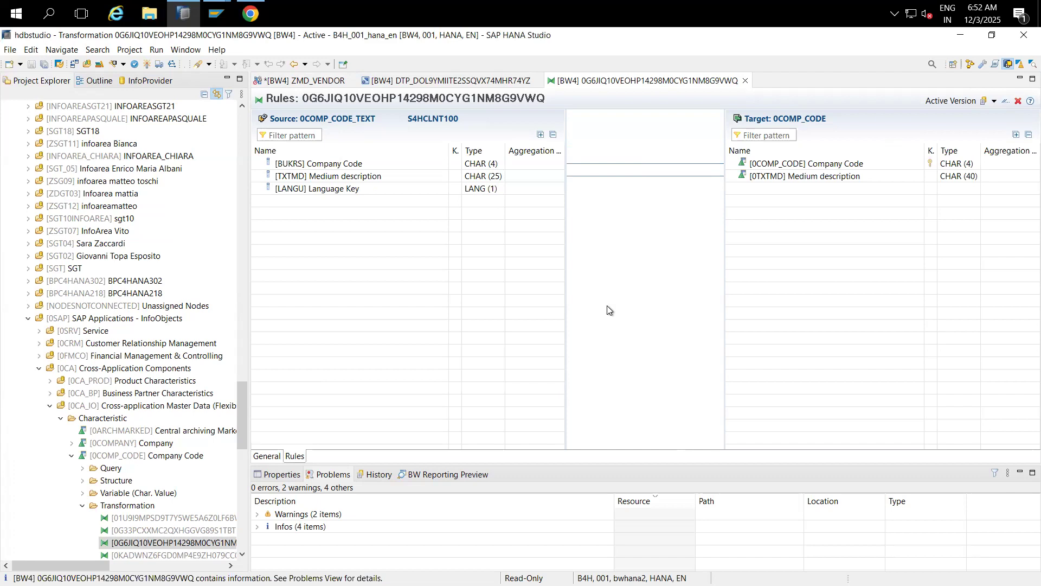
{"action": "left_click", "coordinate": [311, 83]}
{"action": "mouse_move", "coordinate": [531, 418]}
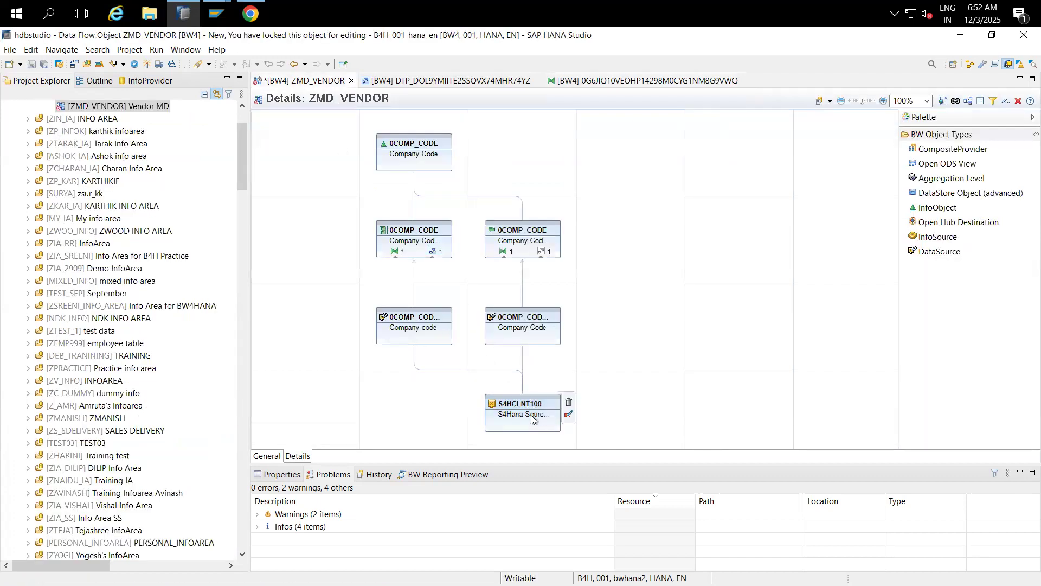
Step: Create a data transfer process from 0COMP_CODE_TEXT to the 0COMP_CODE texts
{"action": "left_click", "coordinate": [541, 253]}
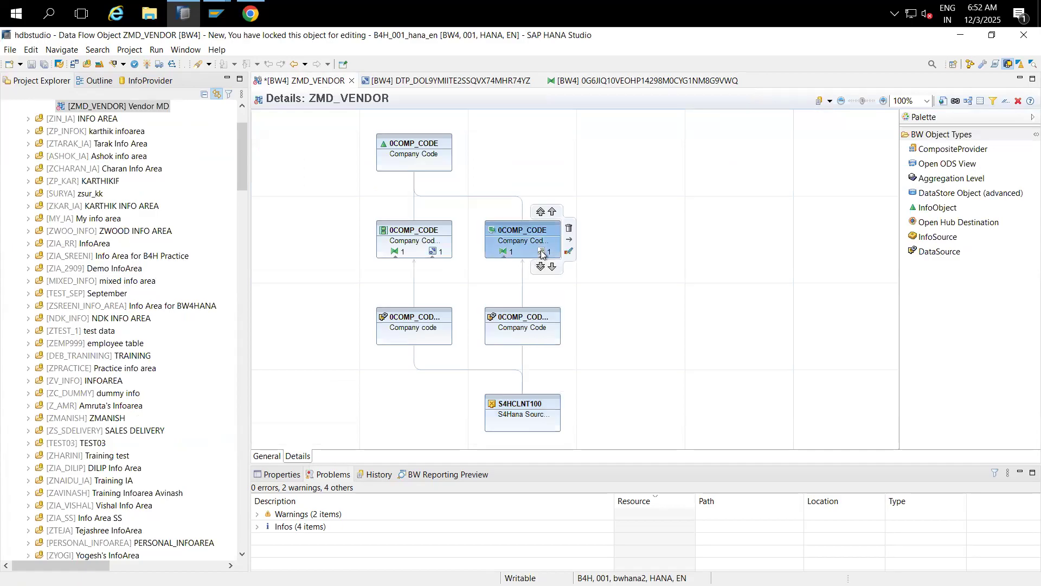
{"action": "left_click", "coordinate": [542, 253]}
{"action": "left_click", "coordinate": [516, 412]}
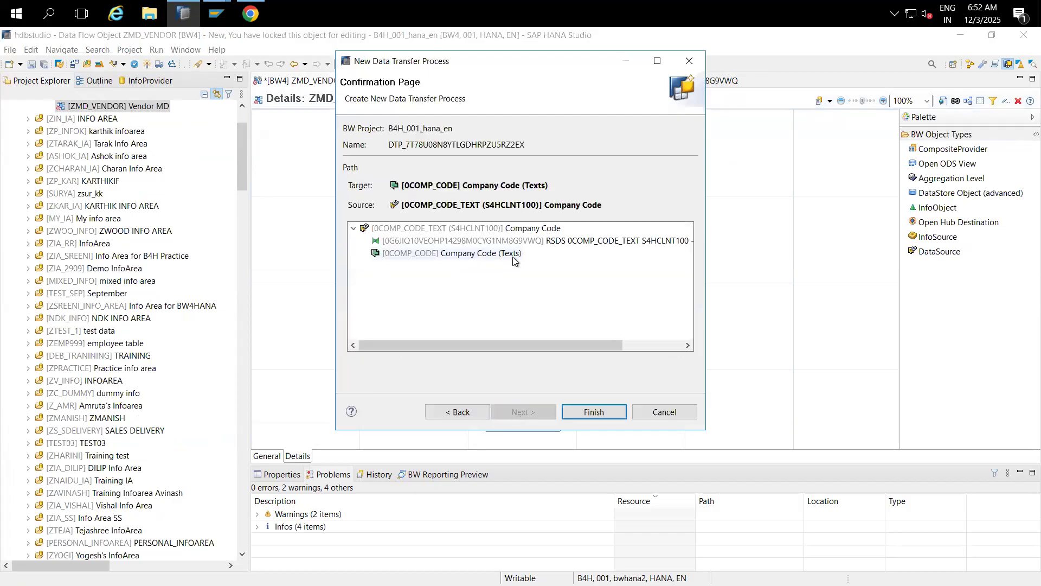
{"action": "left_click", "coordinate": [474, 230]}
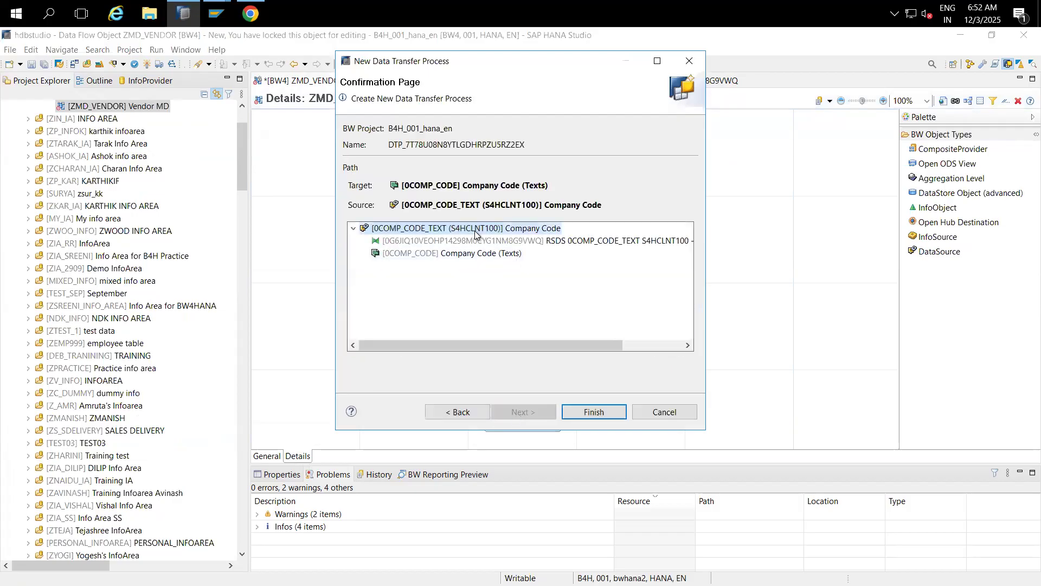
{"action": "left_click", "coordinate": [591, 411]}
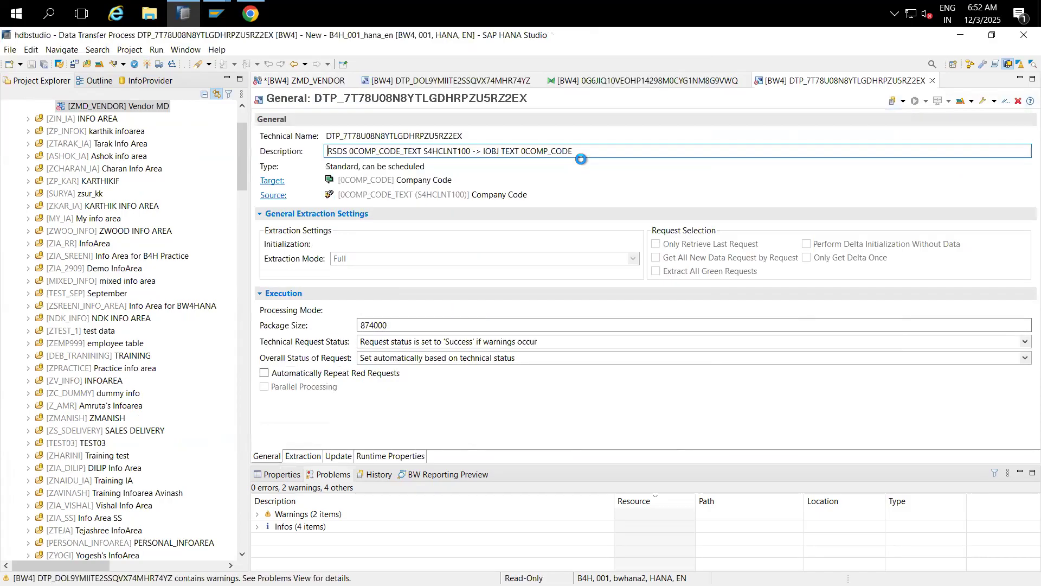
Step: Activate the new DTP and choose Execute in Background
{"action": "left_click", "coordinate": [146, 63]}
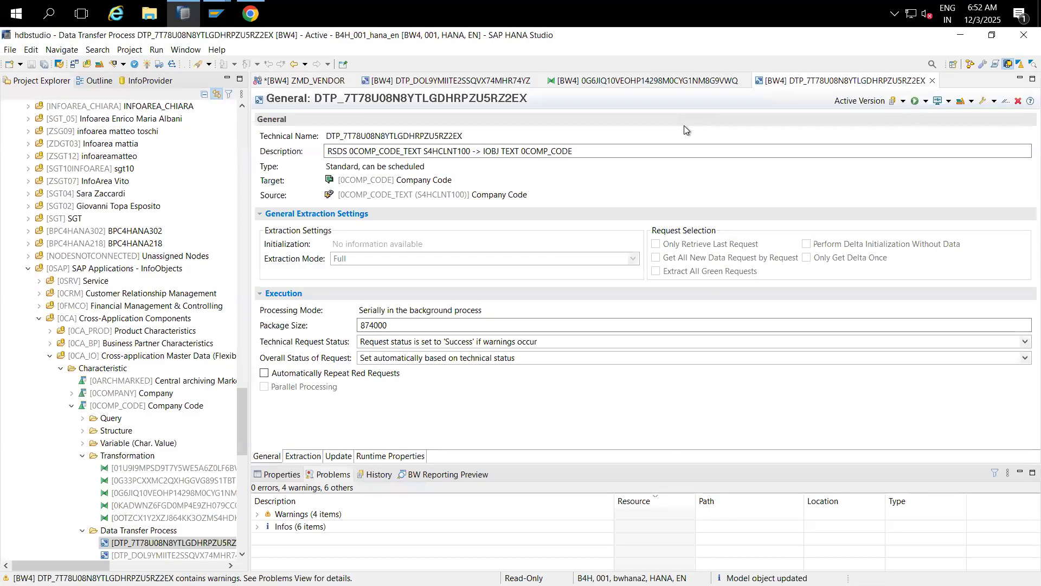
{"action": "left_click", "coordinate": [926, 102]}
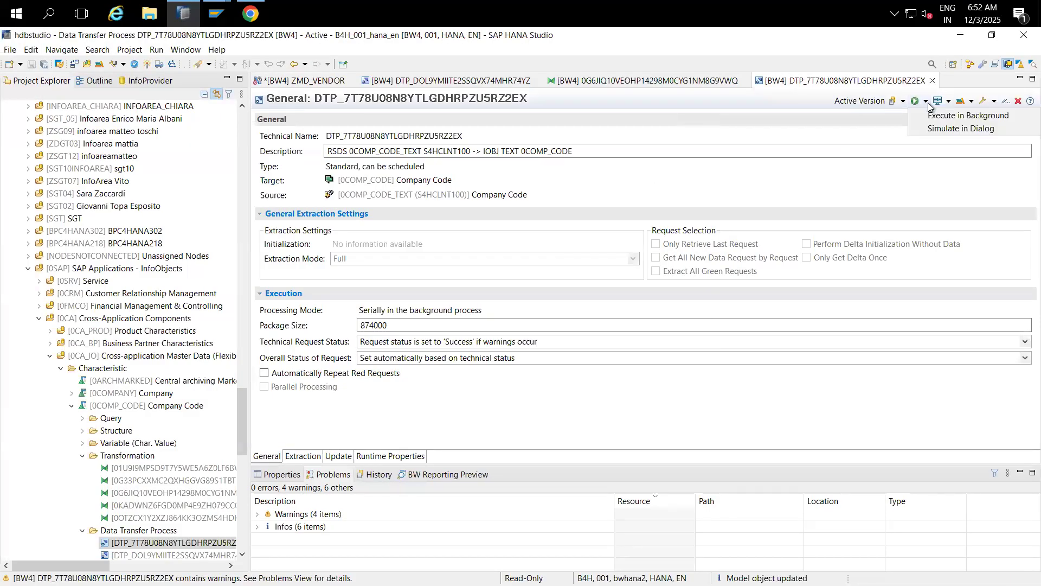
{"action": "left_click", "coordinate": [936, 114]}
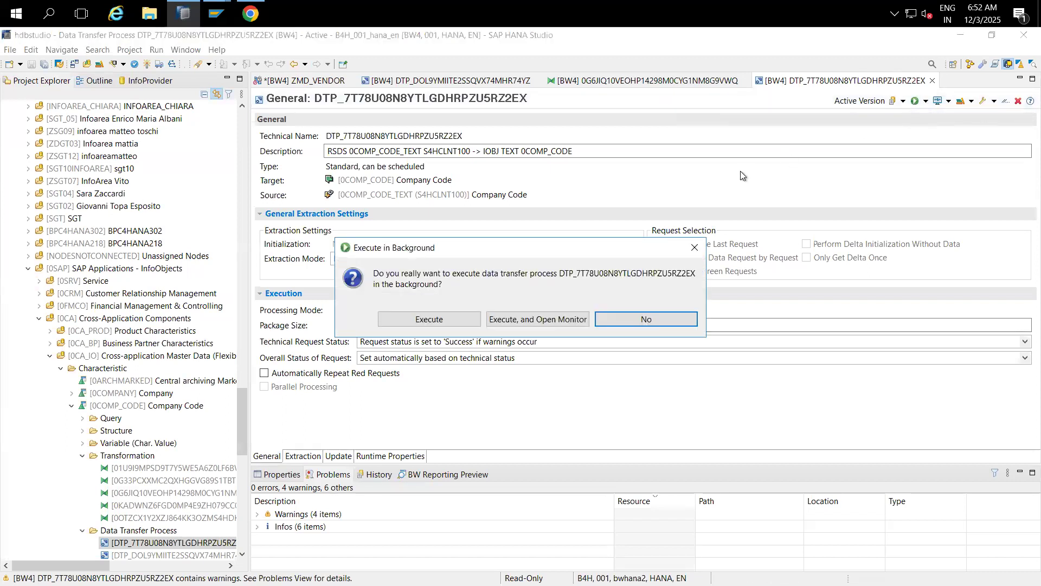
Step: Run the DTP with its monitor, waiting until the request shows green with 2 green DPs
{"action": "left_click", "coordinate": [520, 319]}
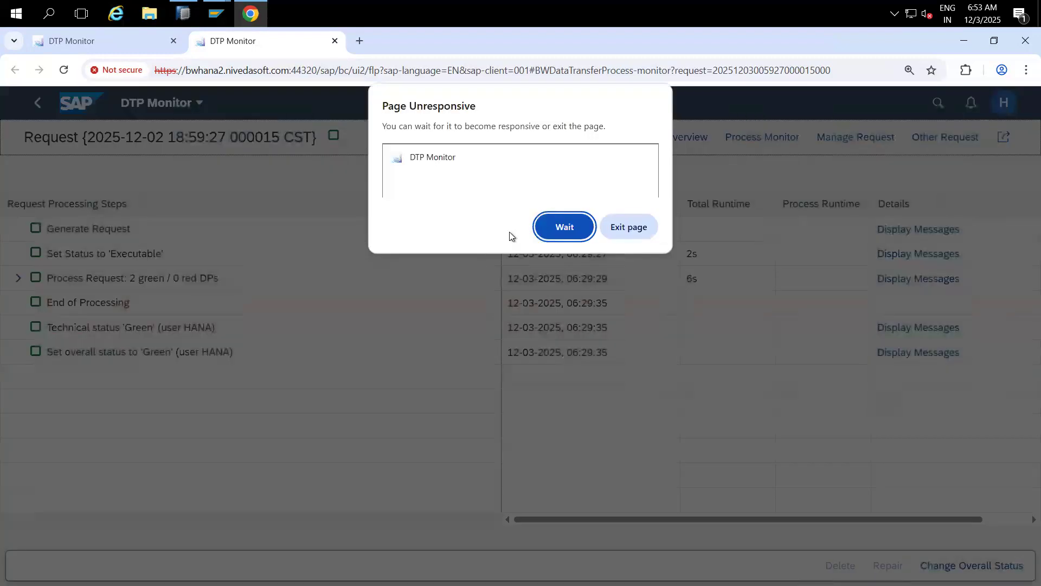
{"action": "left_click", "coordinate": [564, 226]}
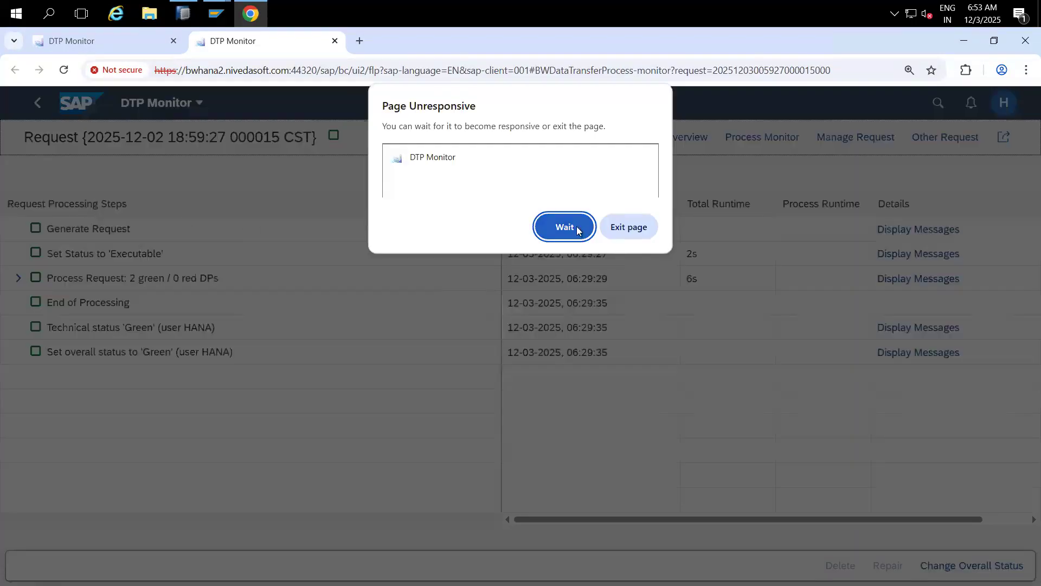
{"action": "left_click", "coordinate": [565, 227]}
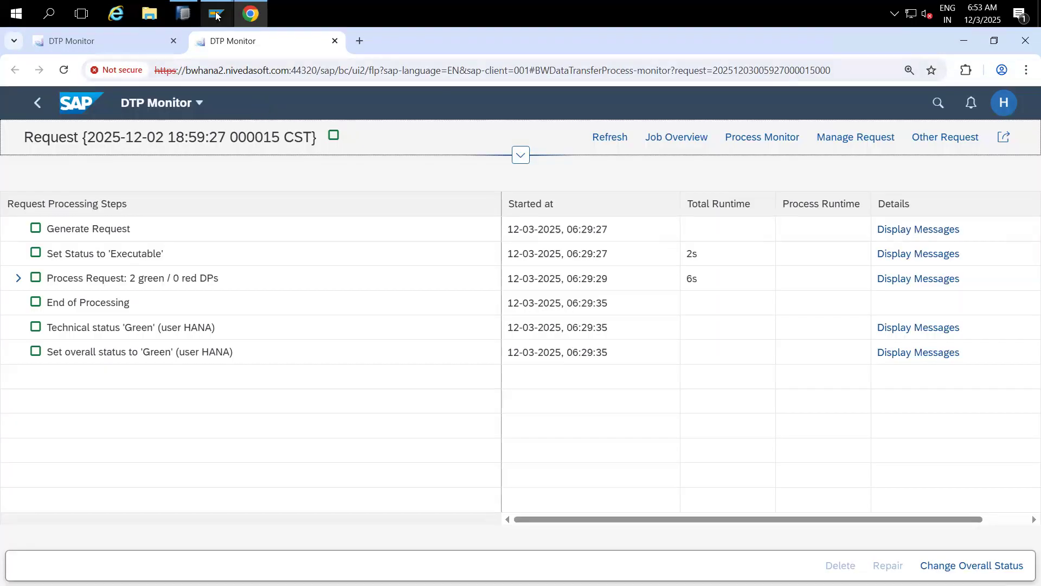
Step: Open the text DTP in SAP GUI's RSDTP using its ID copied from HANA Studio
{"action": "mouse_move", "coordinate": [216, 16]}
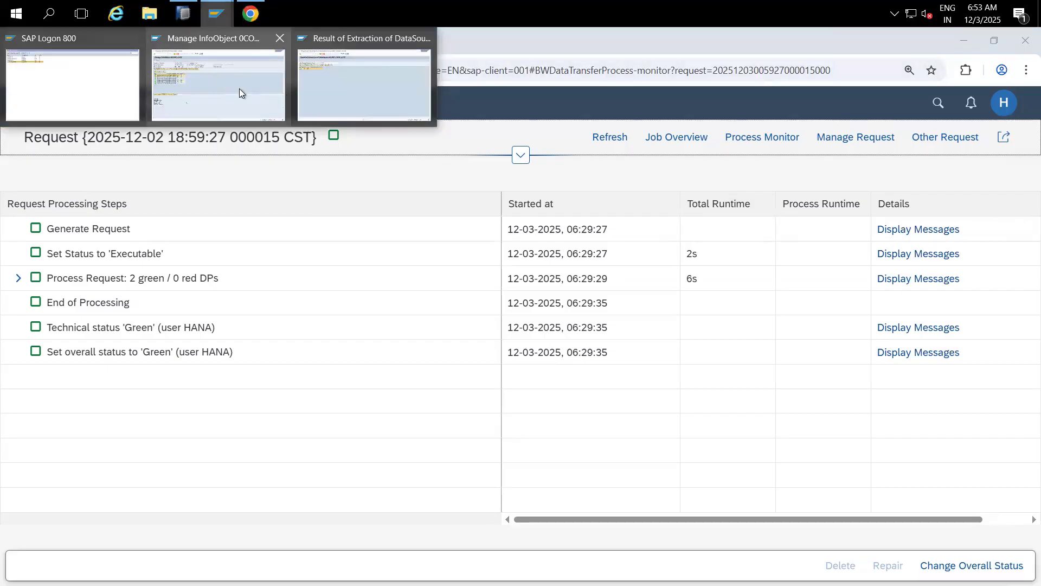
{"action": "left_click", "coordinate": [239, 89]}
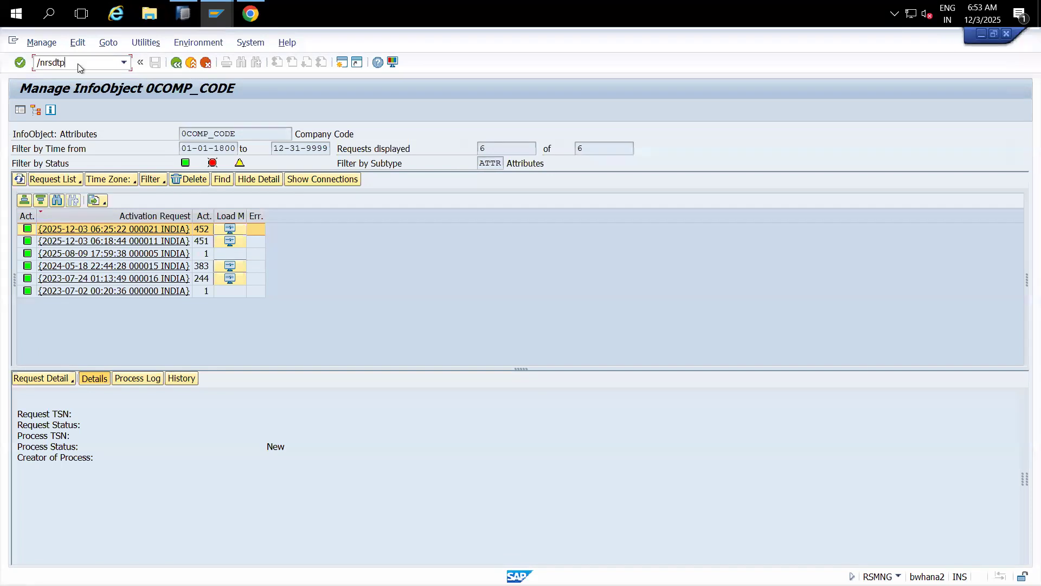
{"action": "key", "text": "Return"}
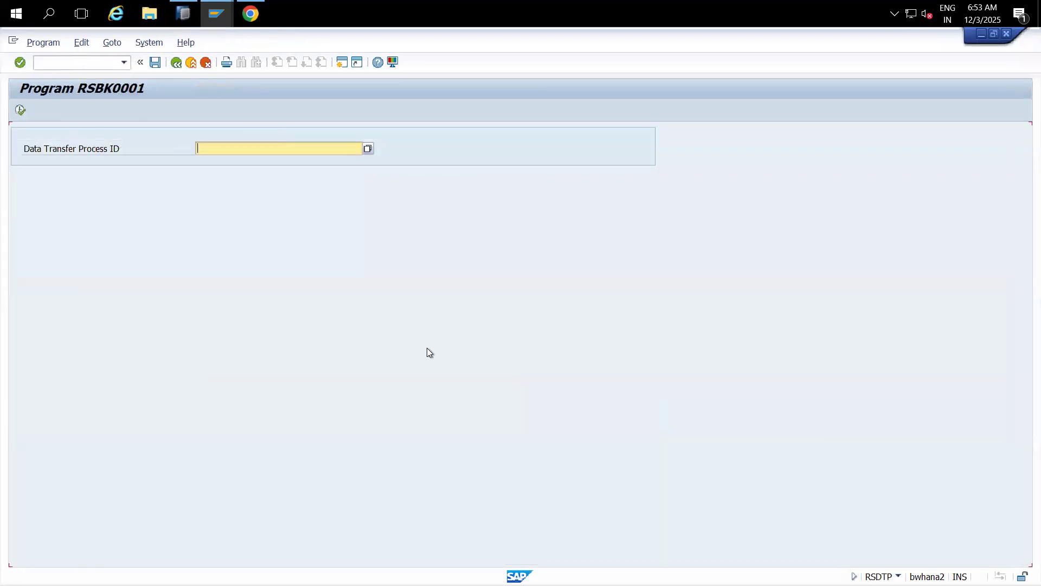
{"action": "left_click", "coordinate": [187, 19]}
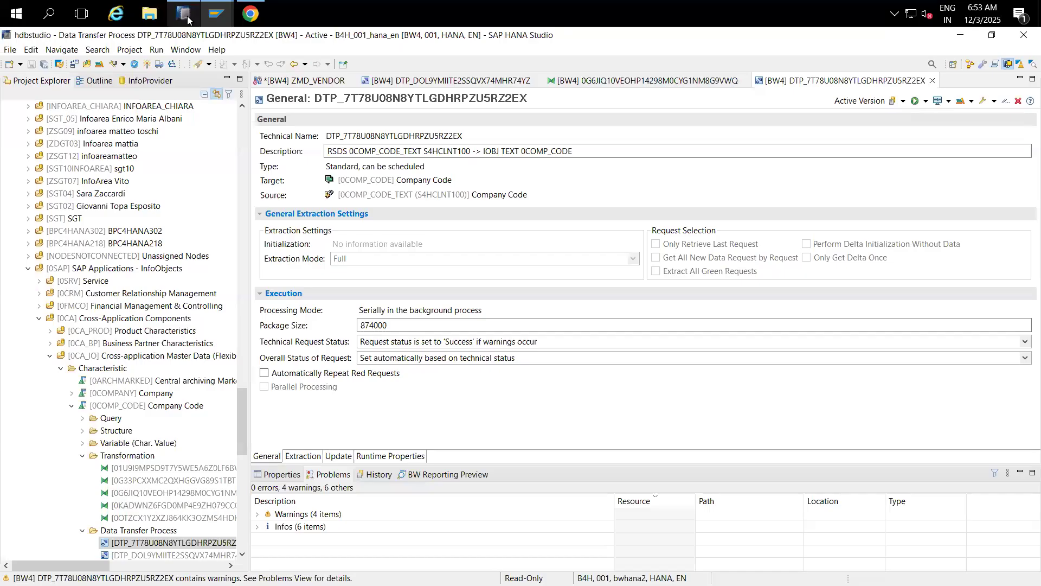
{"action": "left_click_drag", "start_coordinate": [465, 137], "coordinate": [327, 146]}
{"action": "key", "text": "ctrl+c"}
{"action": "key", "text": "alt+Tab"}
{"action": "key", "text": "ctrl+v"}
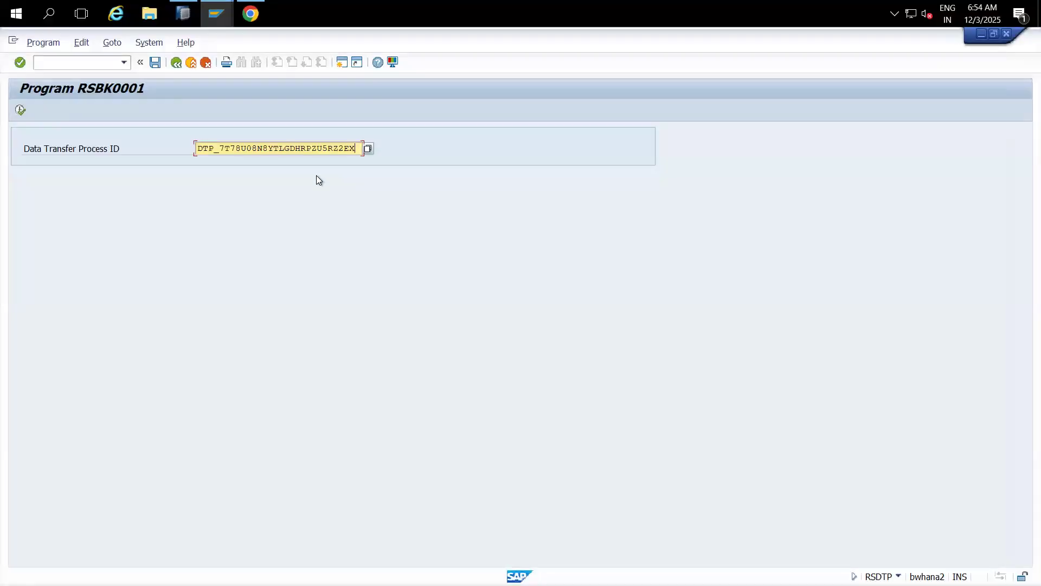
{"action": "left_click", "coordinate": [19, 110]}
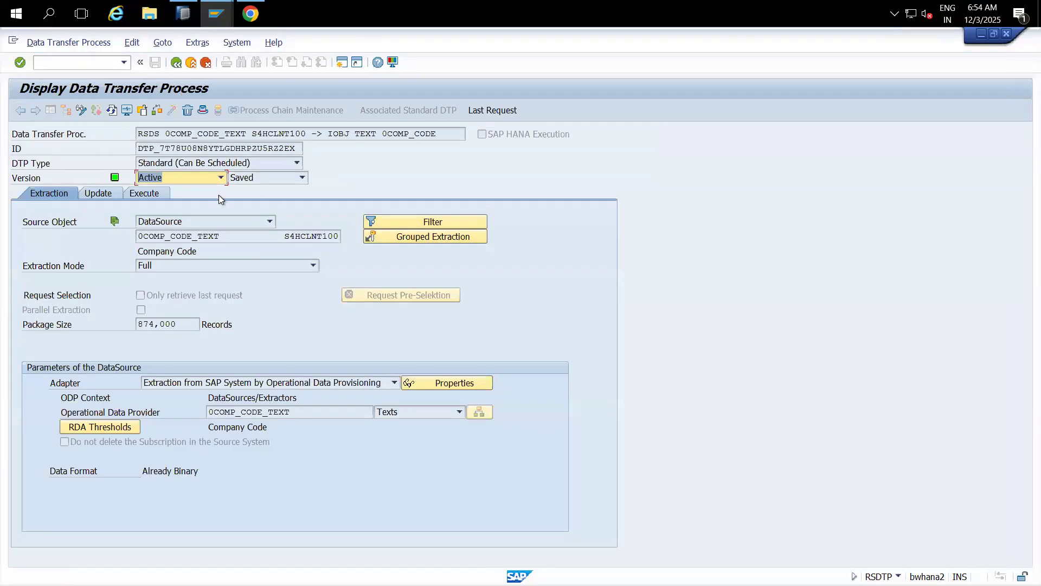
Step: Open the last request's monitor and show Data Package 1 with 383 records
{"action": "left_click", "coordinate": [492, 108]}
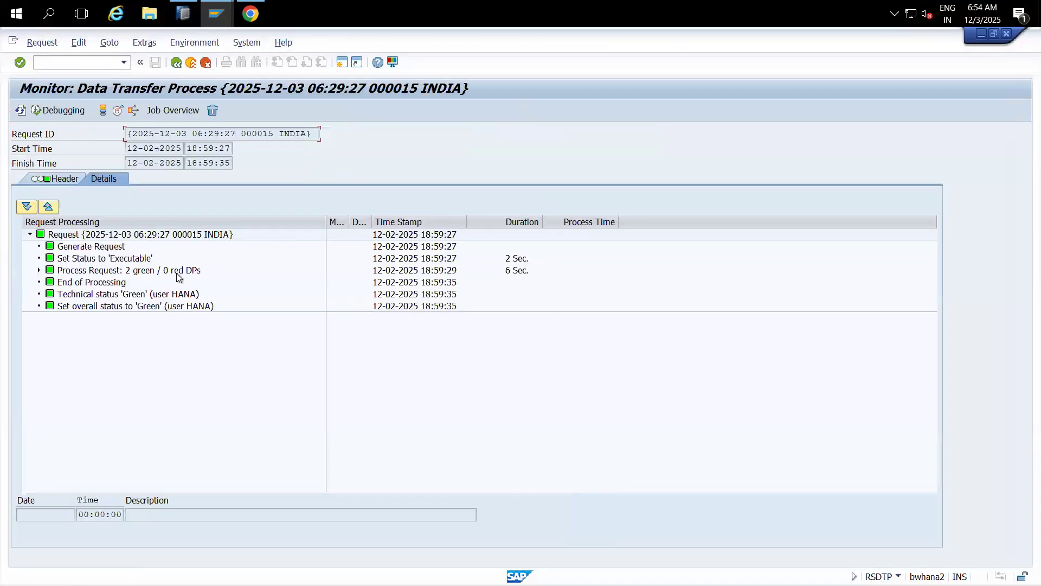
{"action": "left_click", "coordinate": [40, 271]}
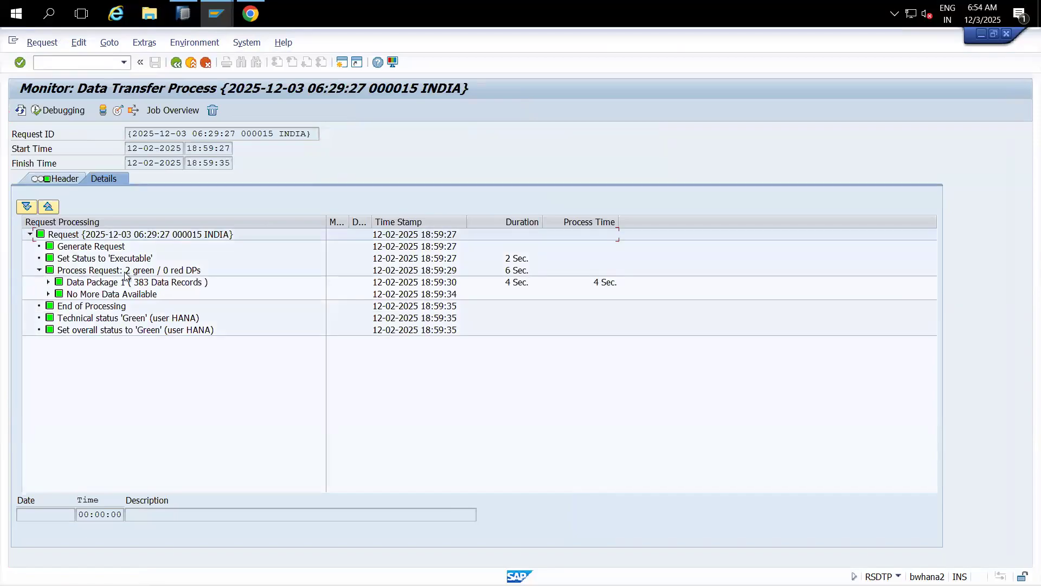
{"action": "left_click", "coordinate": [181, 282]}
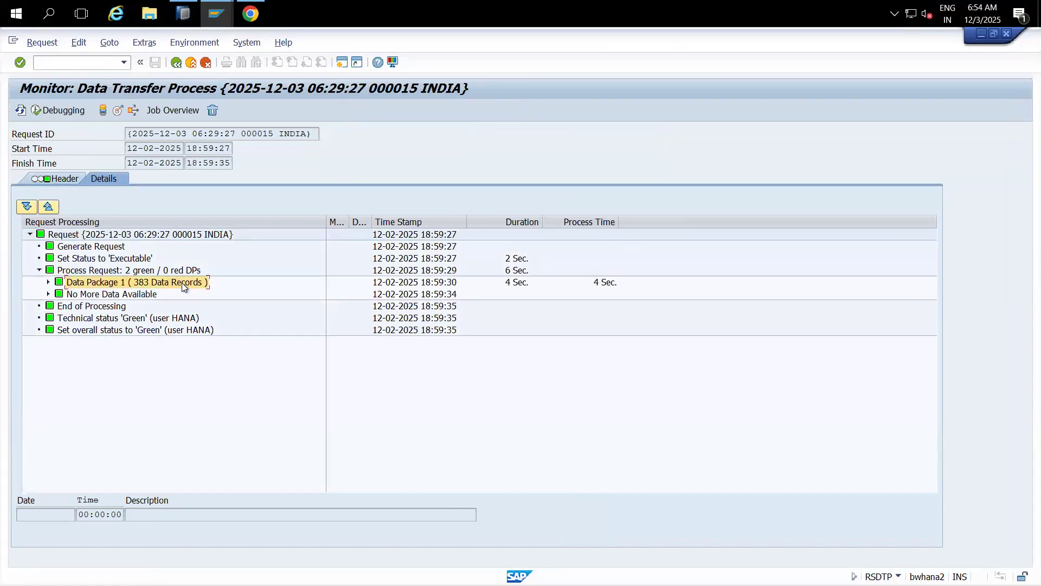
Step: Expand Process Request in the browser DTP Monitor to reveal Data Package 1's 383 records
{"action": "left_click", "coordinate": [250, 13]}
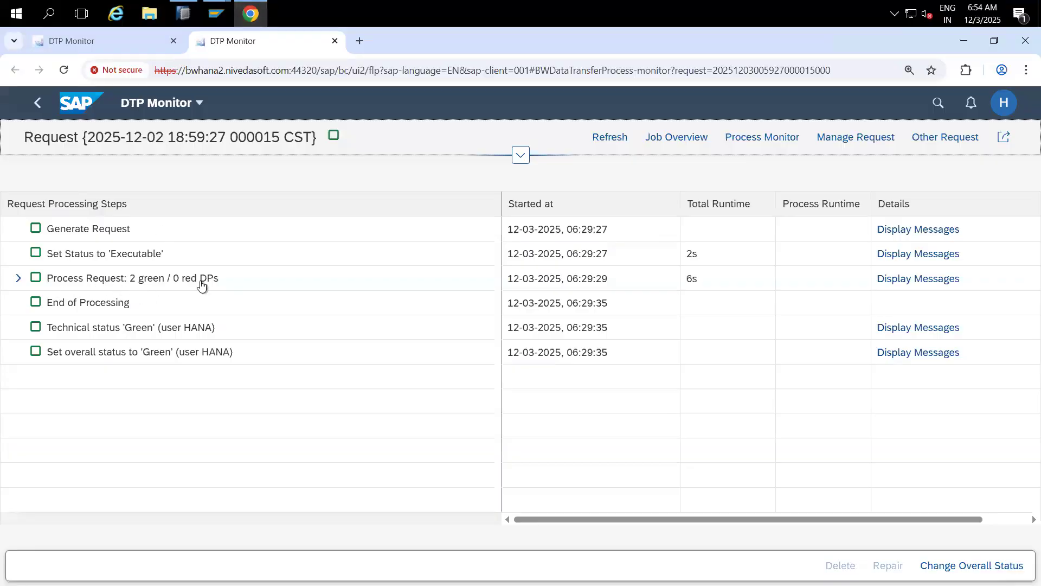
{"action": "mouse_move", "coordinate": [217, 13]}
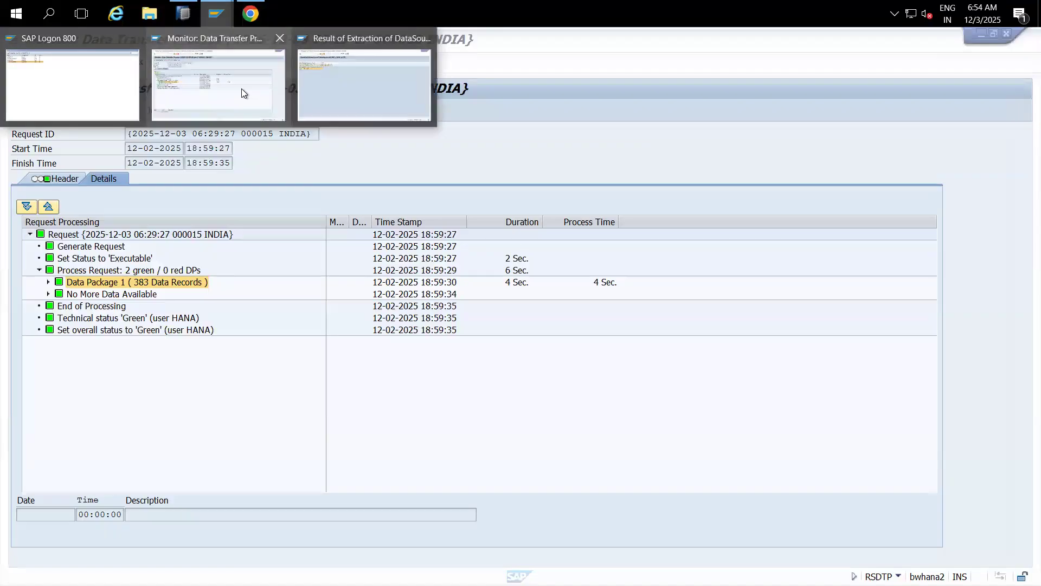
{"action": "left_click", "coordinate": [242, 89]}
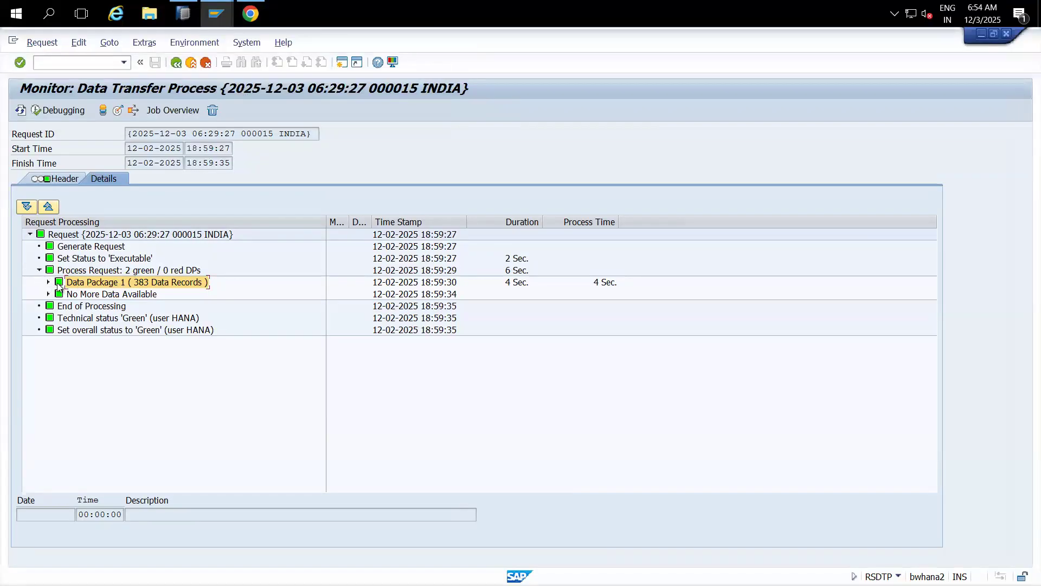
{"action": "left_click", "coordinate": [250, 14]}
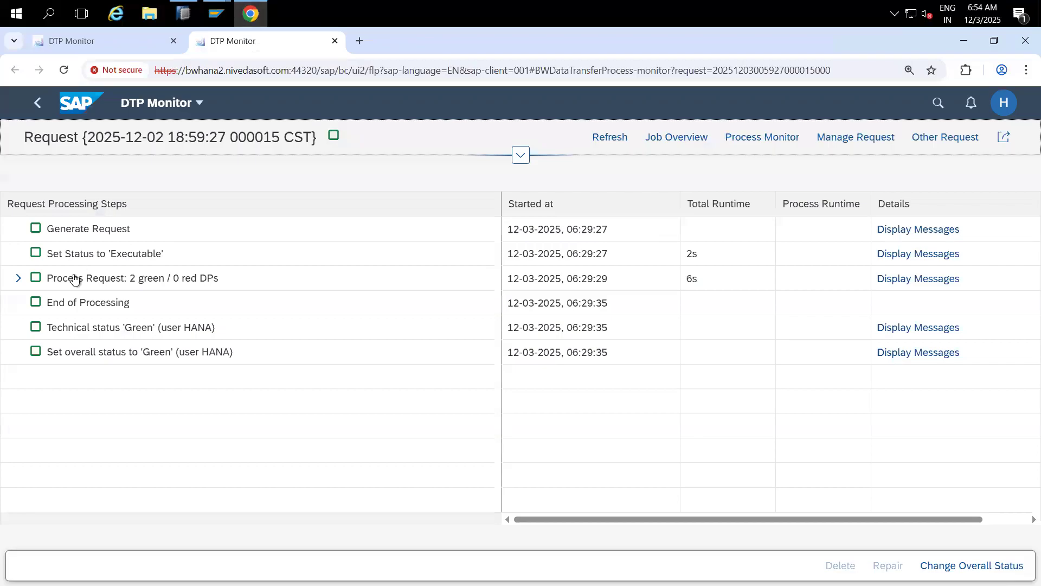
{"action": "left_click", "coordinate": [20, 279]}
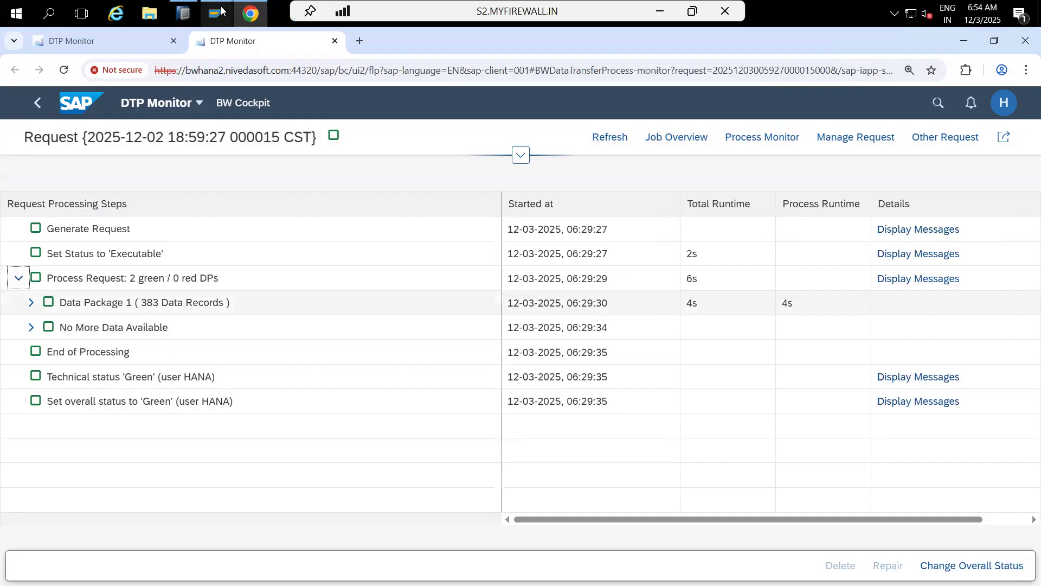
Step: Bring the SAP GUI request monitor forward and restore it from full screen
{"action": "mouse_move", "coordinate": [217, 13]}
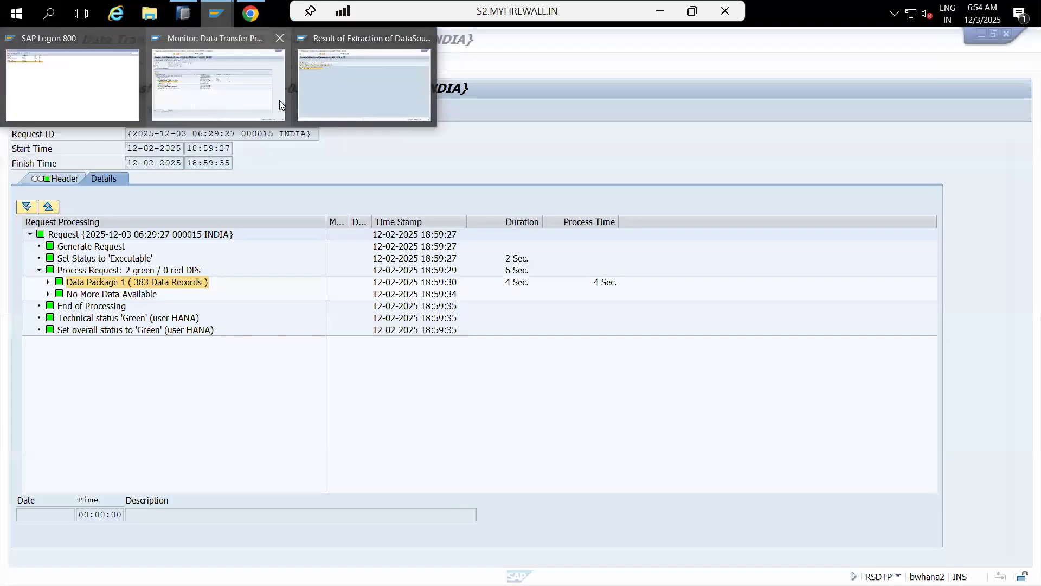
{"action": "left_click", "coordinate": [278, 100]}
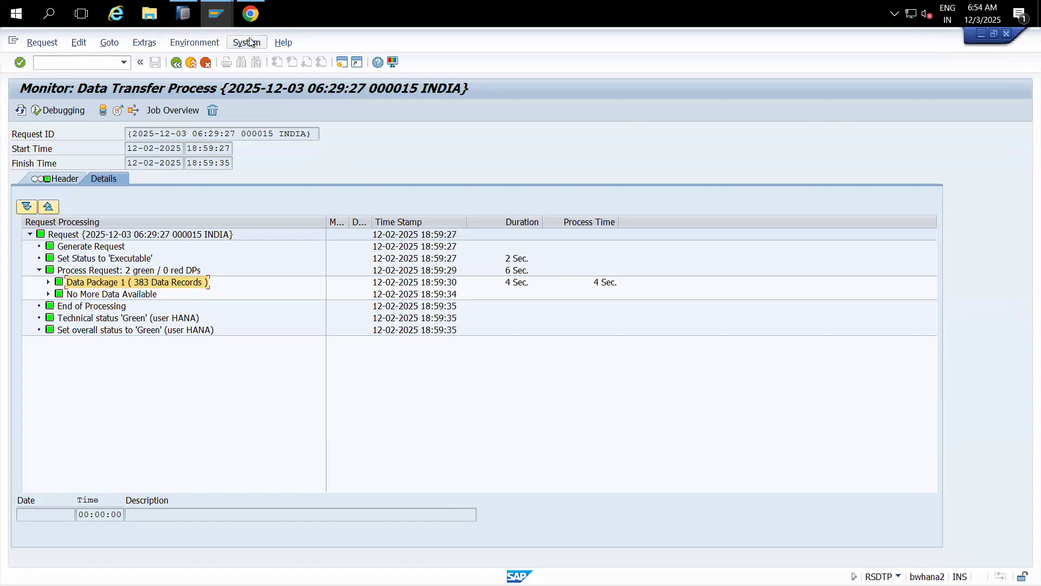
{"action": "mouse_move", "coordinate": [218, 12]}
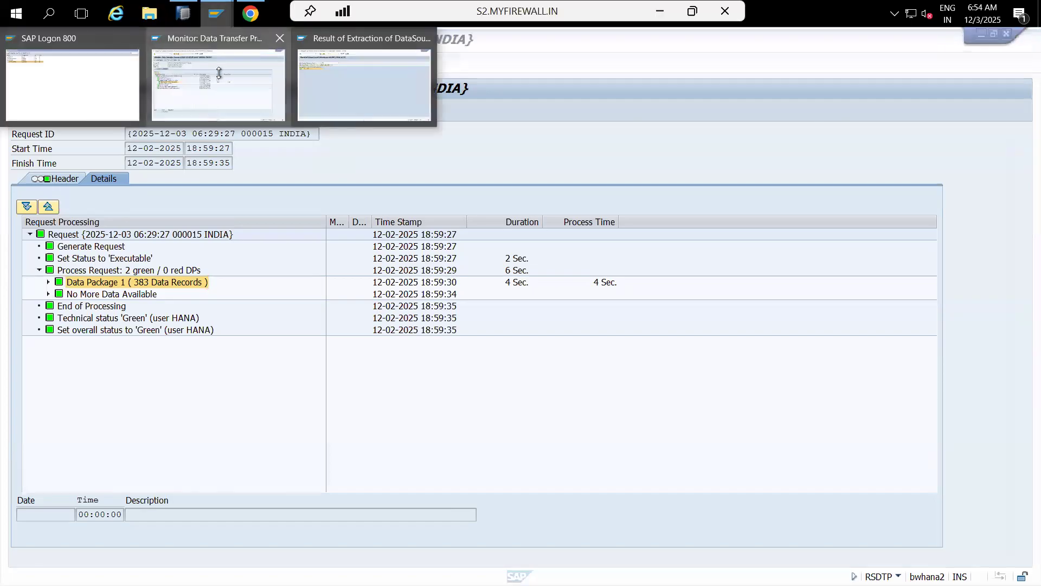
{"action": "left_click", "coordinate": [993, 33]}
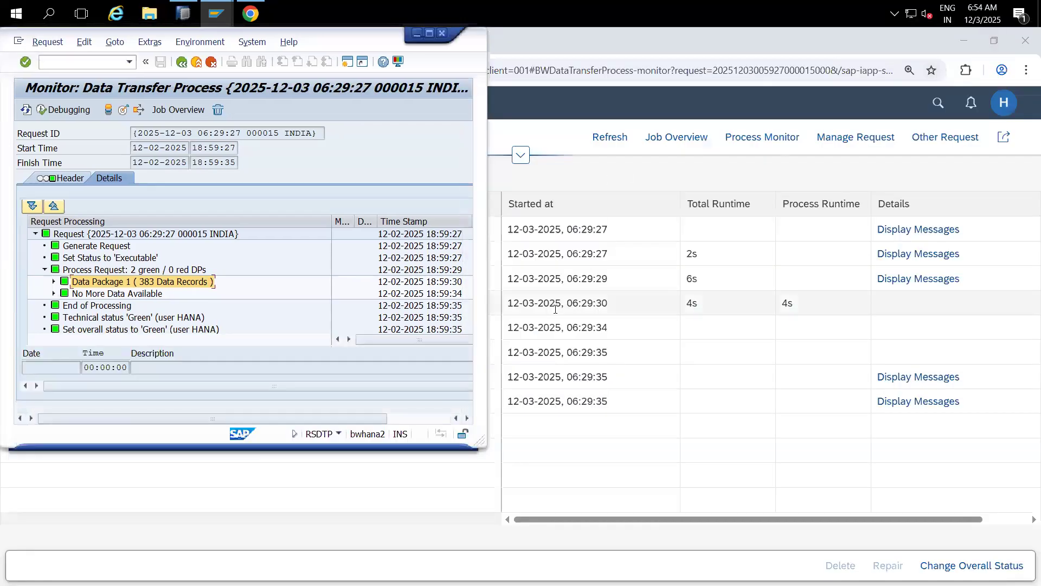
Step: Arrange SAP GUI and the browser DTP Monitors side by side, splitting the monitor tabs into separate windows
{"action": "left_click_drag", "start_coordinate": [408, 448], "coordinate": [412, 517]}
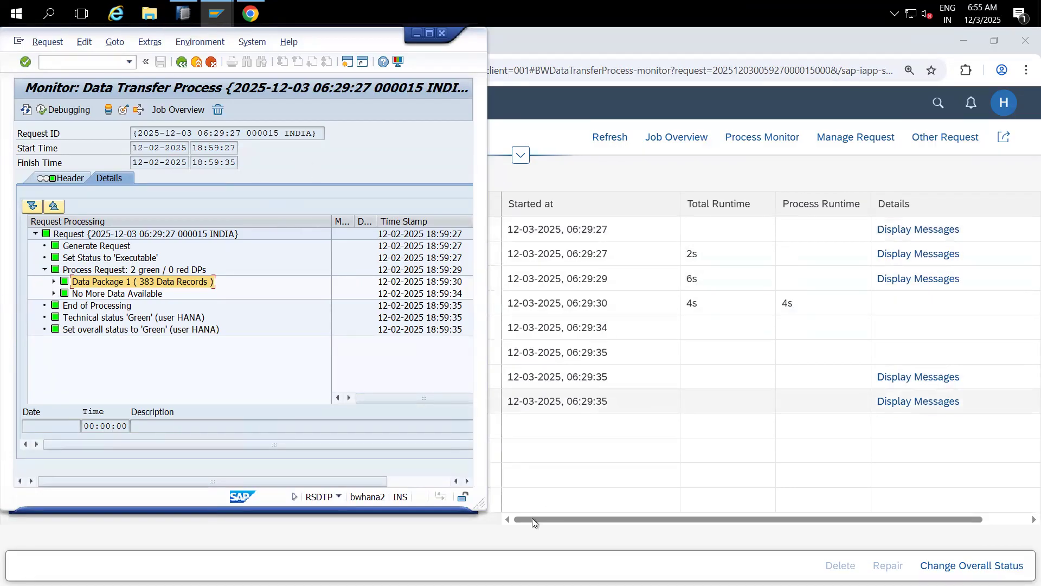
{"action": "left_click", "coordinate": [505, 520]}
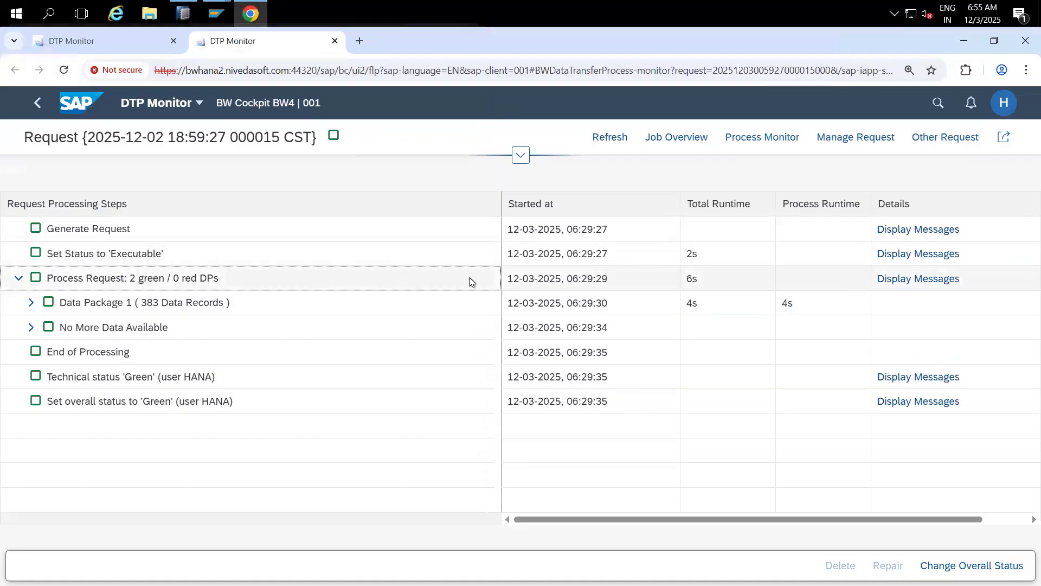
{"action": "left_click", "coordinate": [994, 41]}
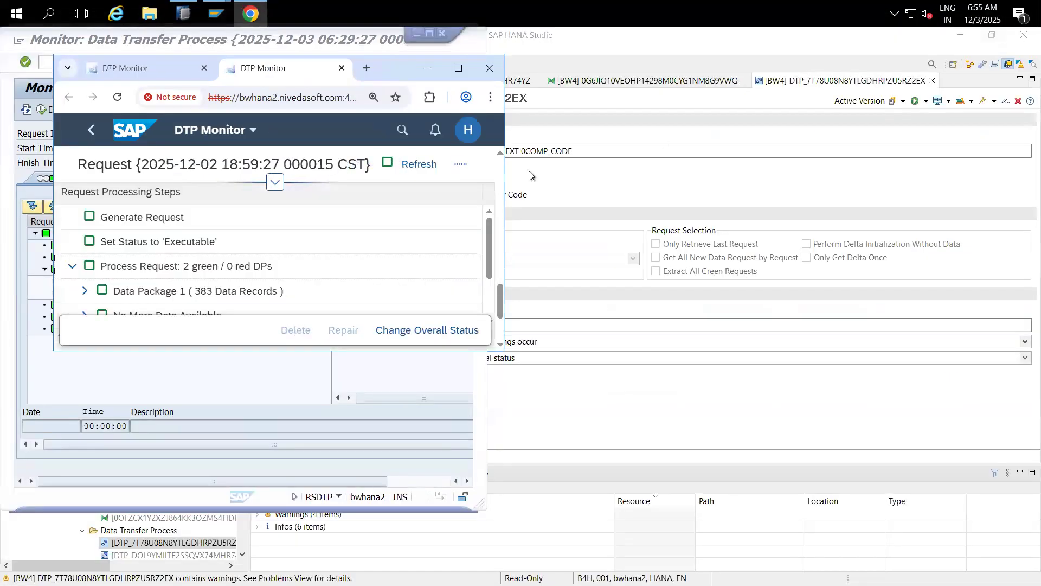
{"action": "left_click_drag", "start_coordinate": [181, 70], "coordinate": [724, 142]}
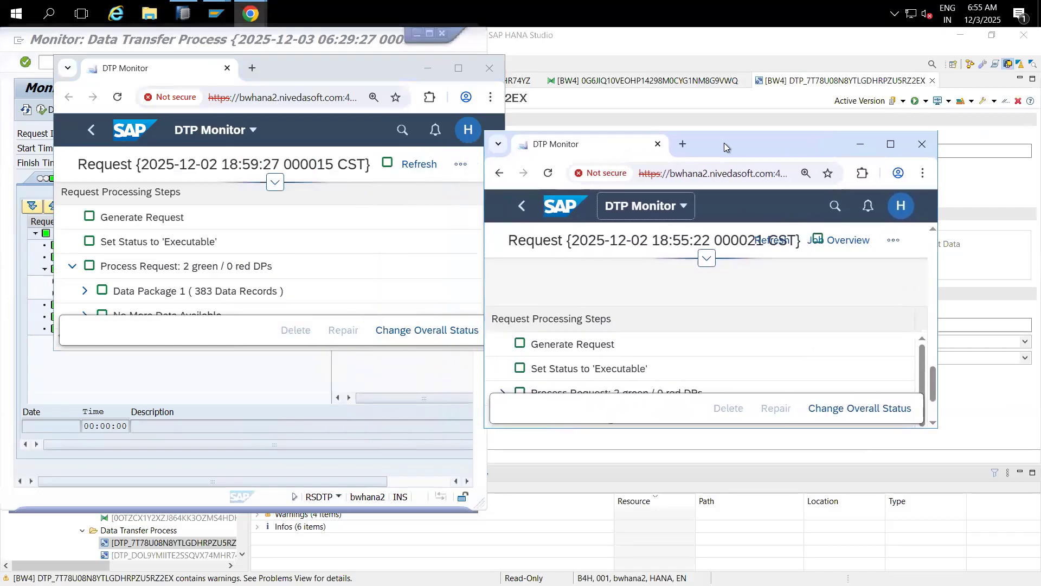
{"action": "left_click", "coordinate": [360, 87]}
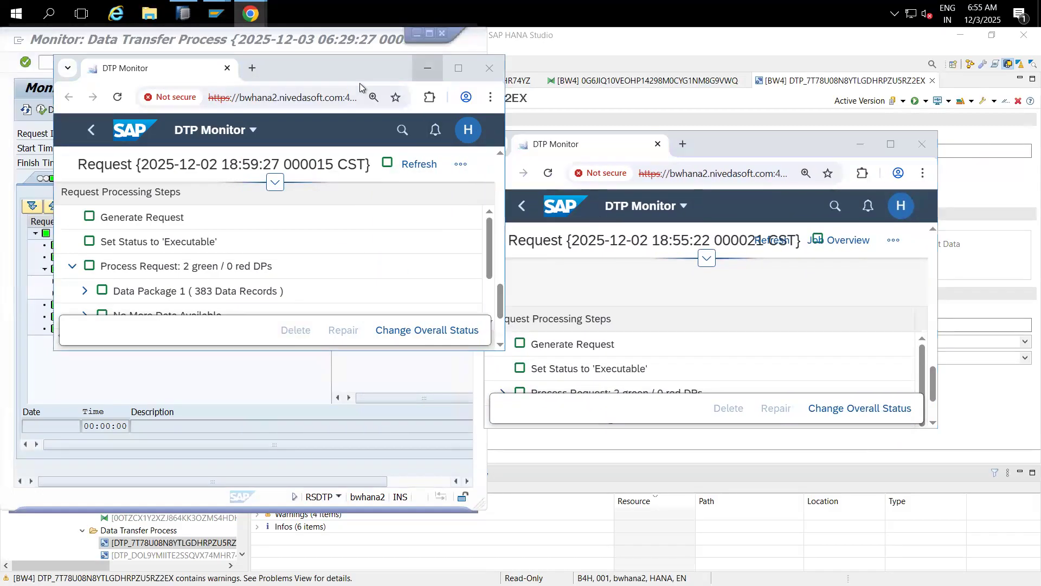
{"action": "left_click", "coordinate": [428, 69]}
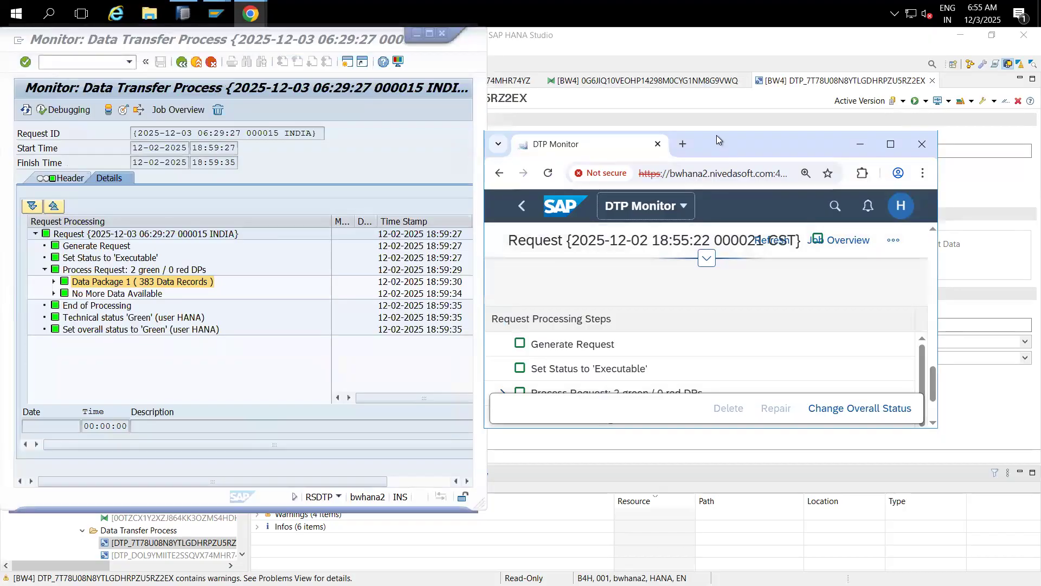
{"action": "left_click_drag", "start_coordinate": [720, 131], "coordinate": [728, 94]}
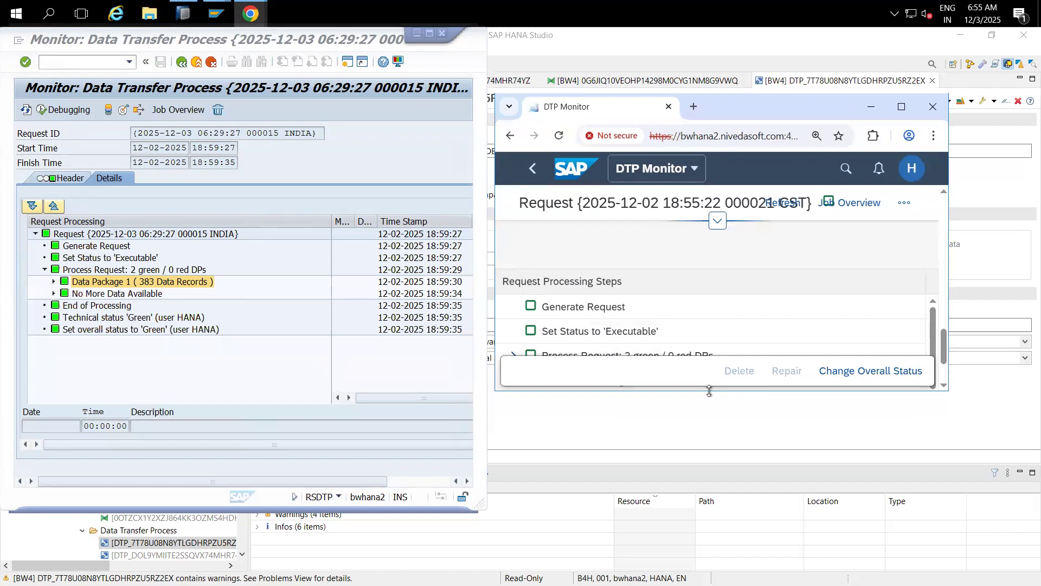
{"action": "left_click_drag", "start_coordinate": [709, 390], "coordinate": [708, 477]}
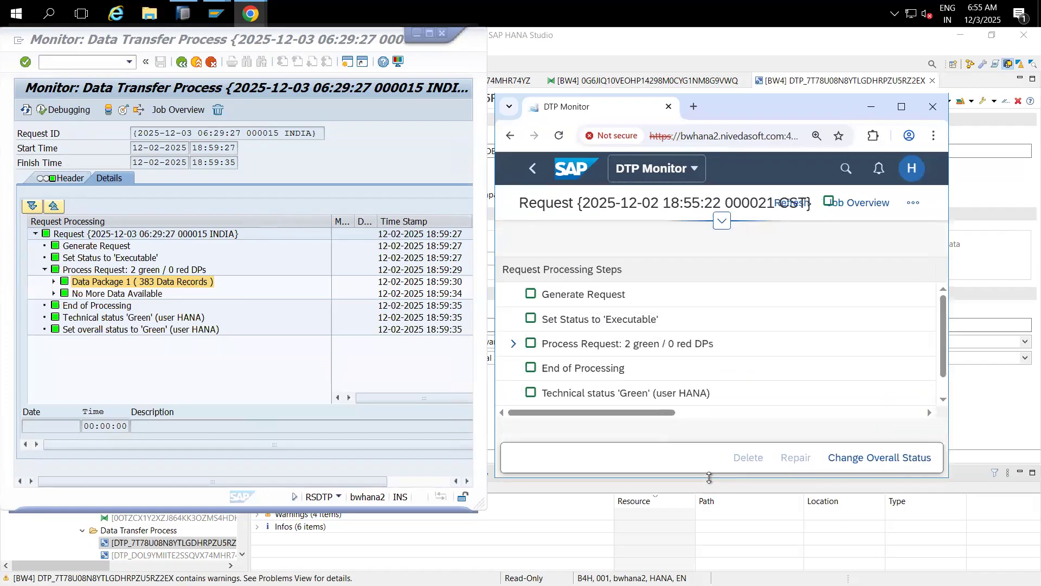
Step: Expand Process Request showing 452 records, then restore the request 18:55:22 monitor
{"action": "left_click", "coordinate": [515, 345]}
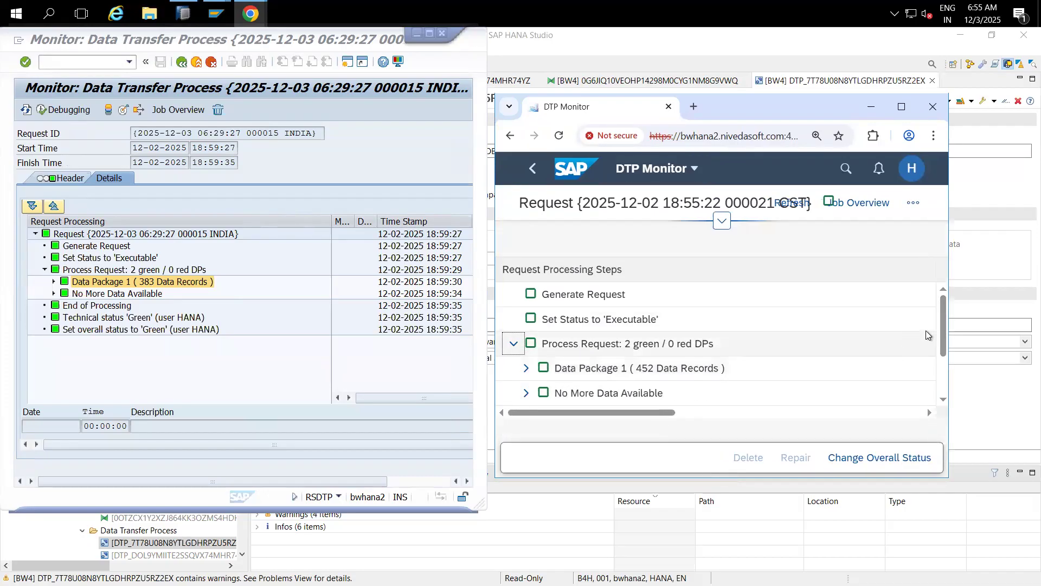
{"action": "left_click_drag", "start_coordinate": [942, 310], "coordinate": [946, 342]}
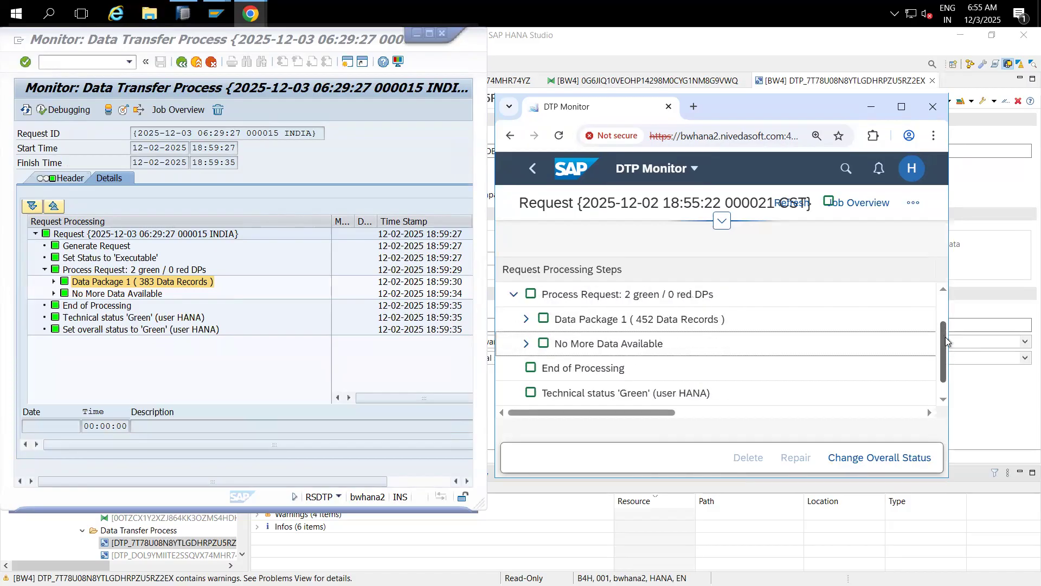
{"action": "left_click", "coordinate": [872, 110]}
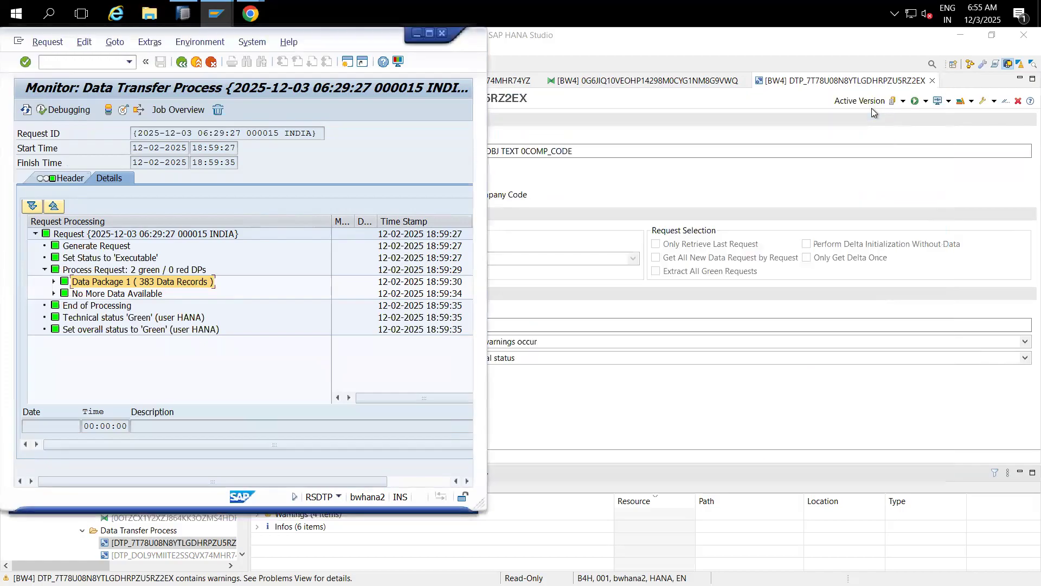
{"action": "left_click", "coordinate": [250, 13]}
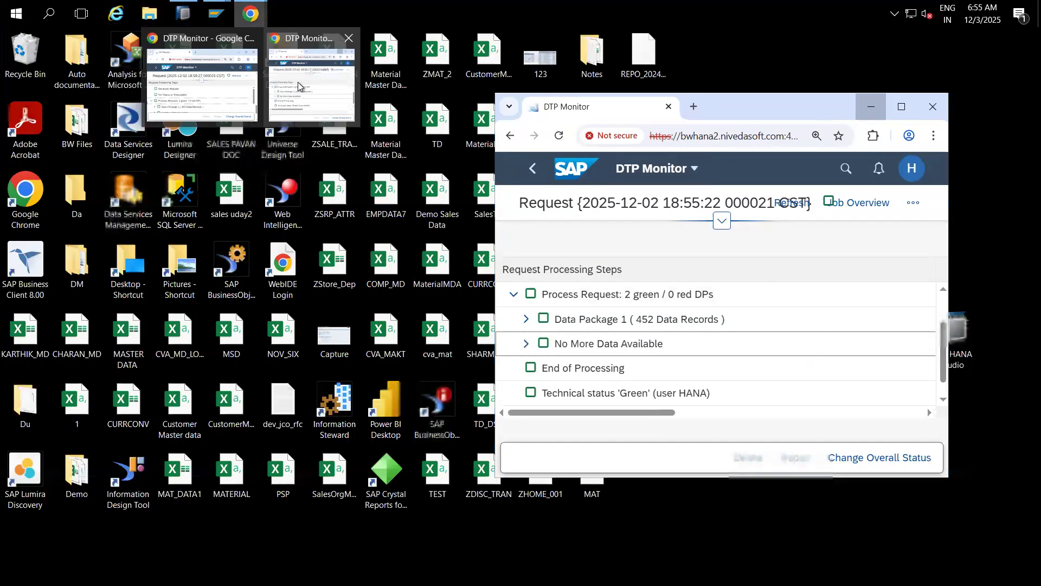
{"action": "left_click", "coordinate": [297, 82]}
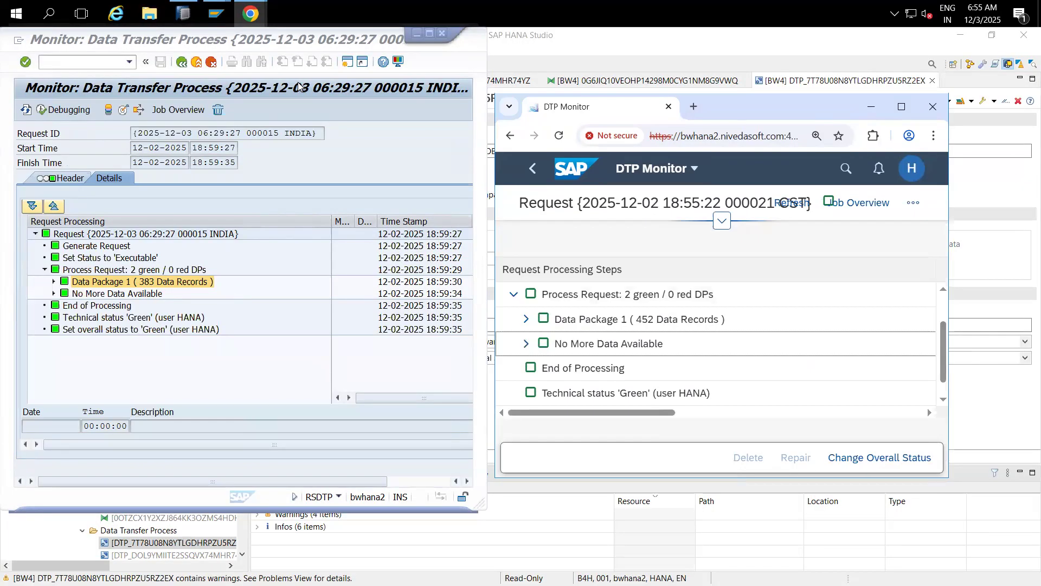
Step: Place the request 18:59:27 monitor beside SAP GUI and show its header (383 records, Full)
{"action": "left_click", "coordinate": [251, 14]}
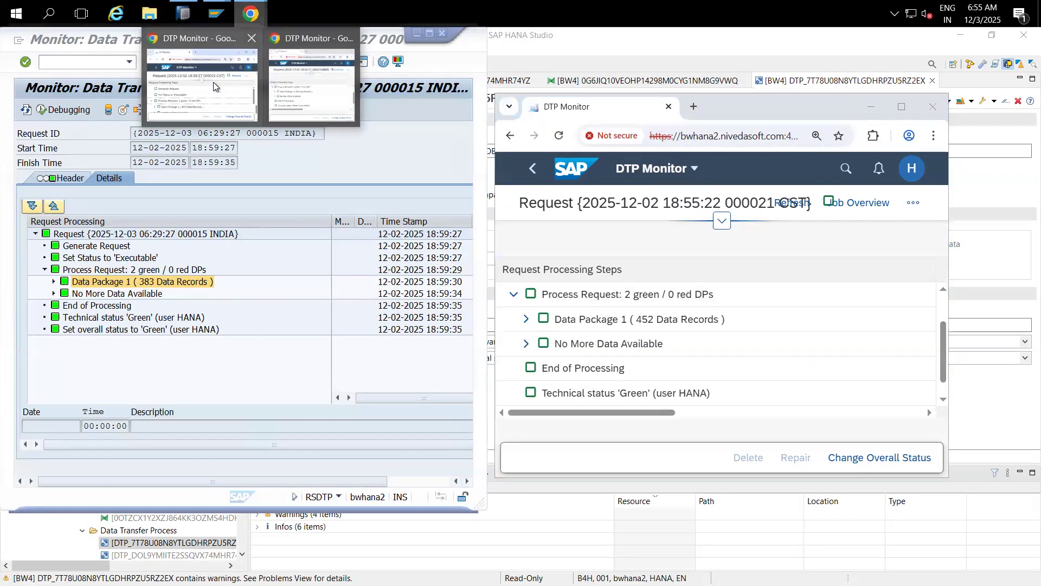
{"action": "left_click", "coordinate": [213, 82]}
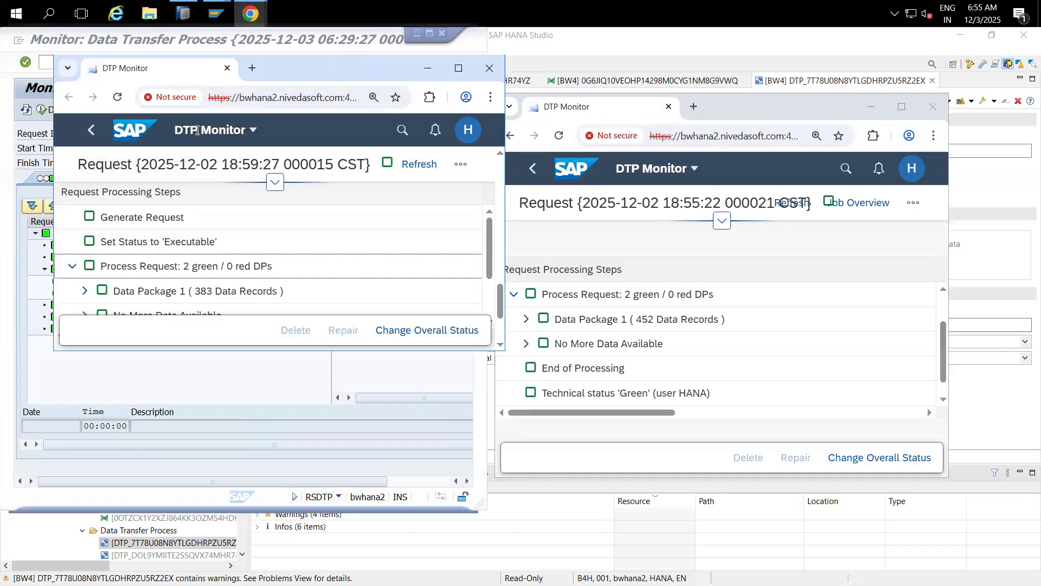
{"action": "left_click_drag", "start_coordinate": [284, 70], "coordinate": [711, 96]}
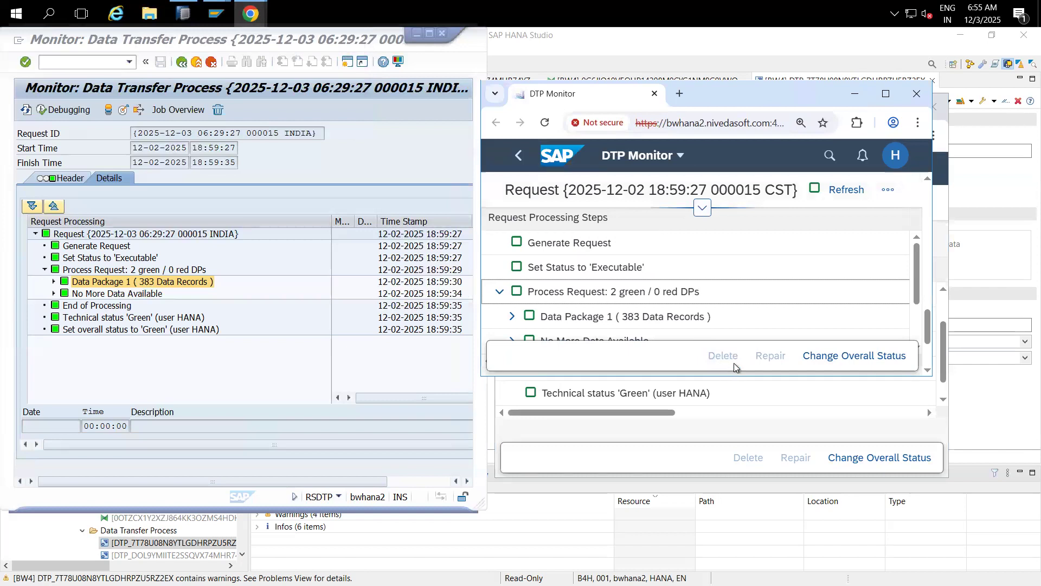
{"action": "left_click_drag", "start_coordinate": [736, 378], "coordinate": [739, 482]}
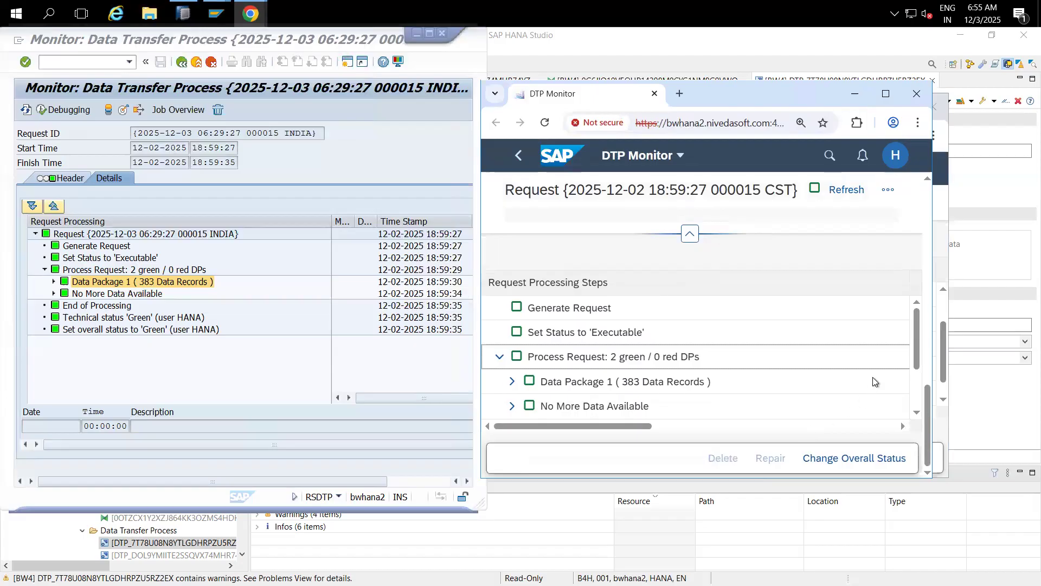
{"action": "scroll", "coordinate": [917, 337], "scroll_direction": "up", "scroll_amount": 5}
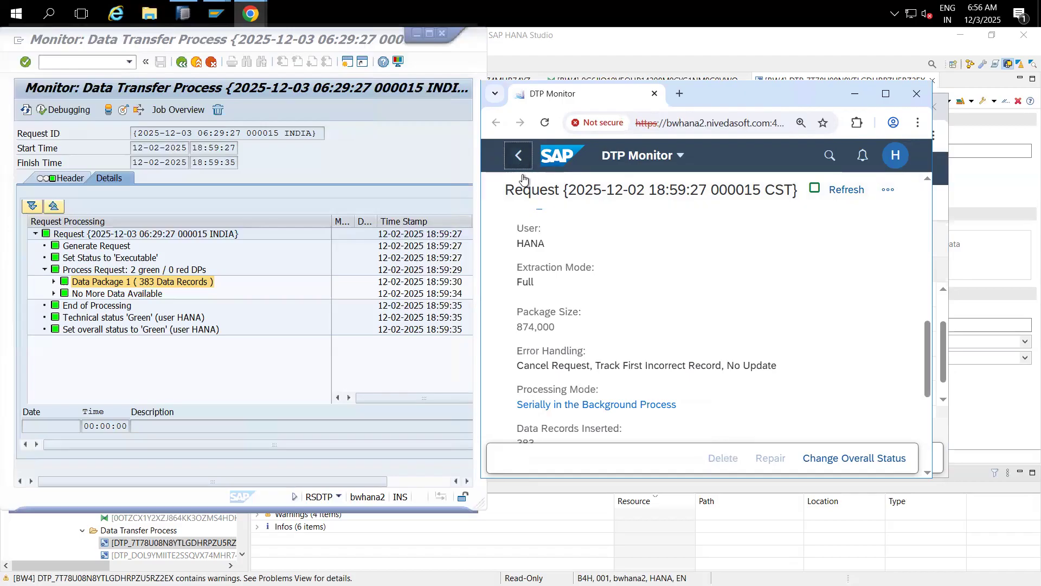
Step: Refresh the SAP GUI request monitor and minimize both browser monitor windows
{"action": "left_click", "coordinate": [316, 158]}
{"action": "left_click", "coordinate": [25, 111]}
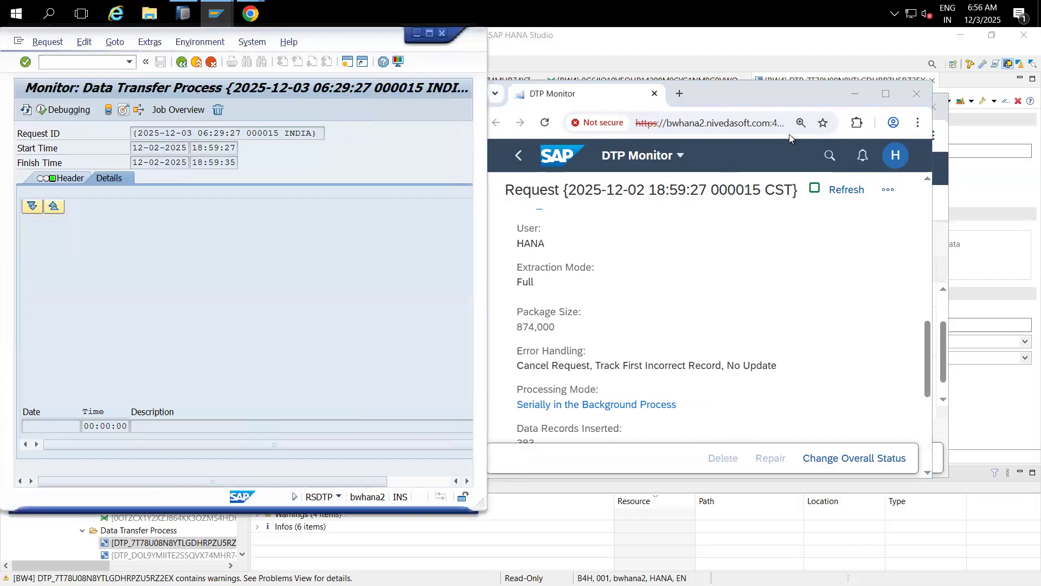
{"action": "left_click", "coordinate": [851, 95]}
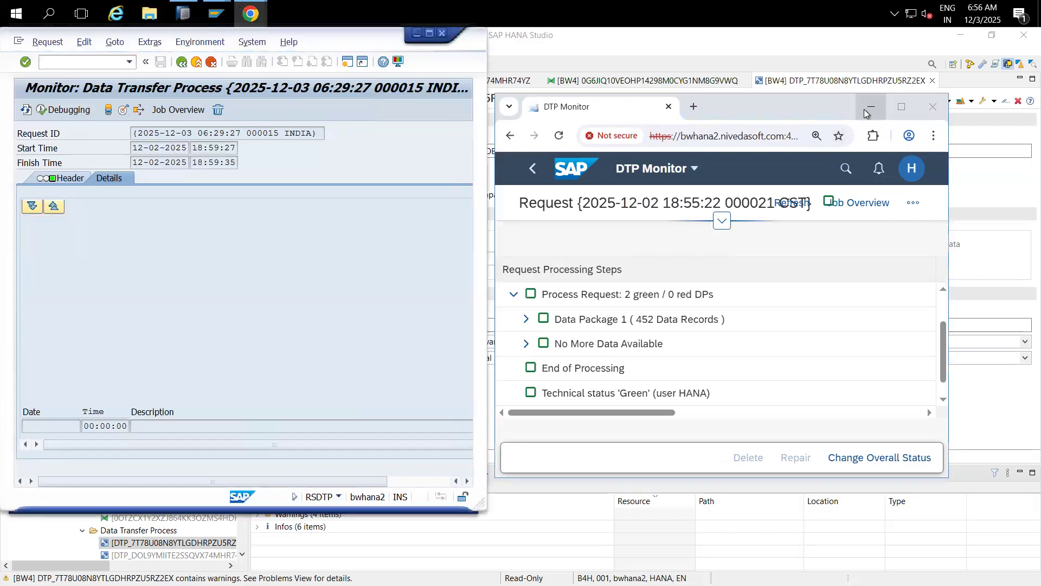
{"action": "left_click", "coordinate": [870, 107]}
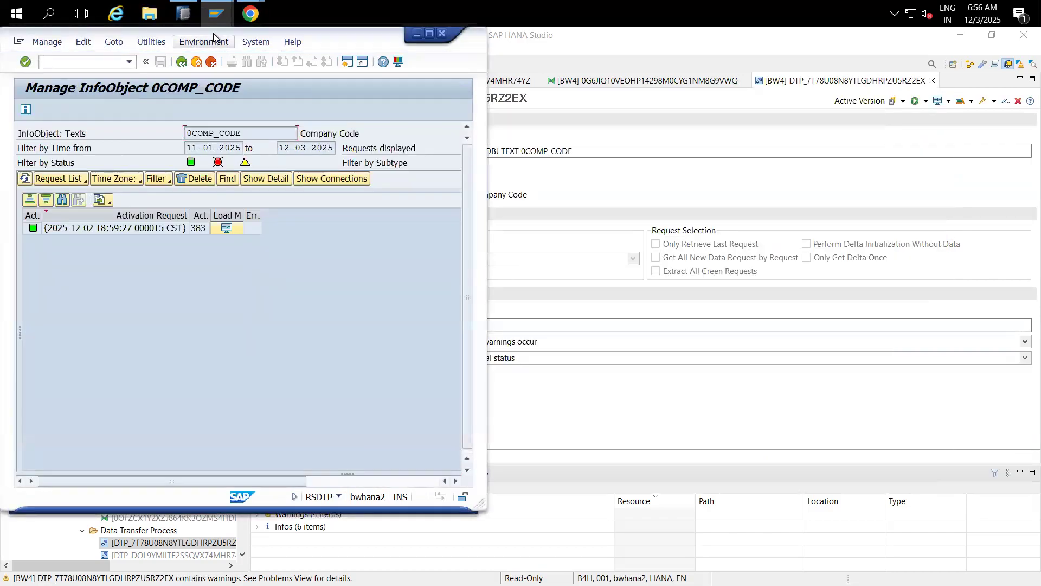
Step: Maximize Manage InfoObject 0COMP_CODE, noting the Company Code description and TEXT subtype
{"action": "left_click_drag", "start_coordinate": [217, 35], "coordinate": [282, 96]}
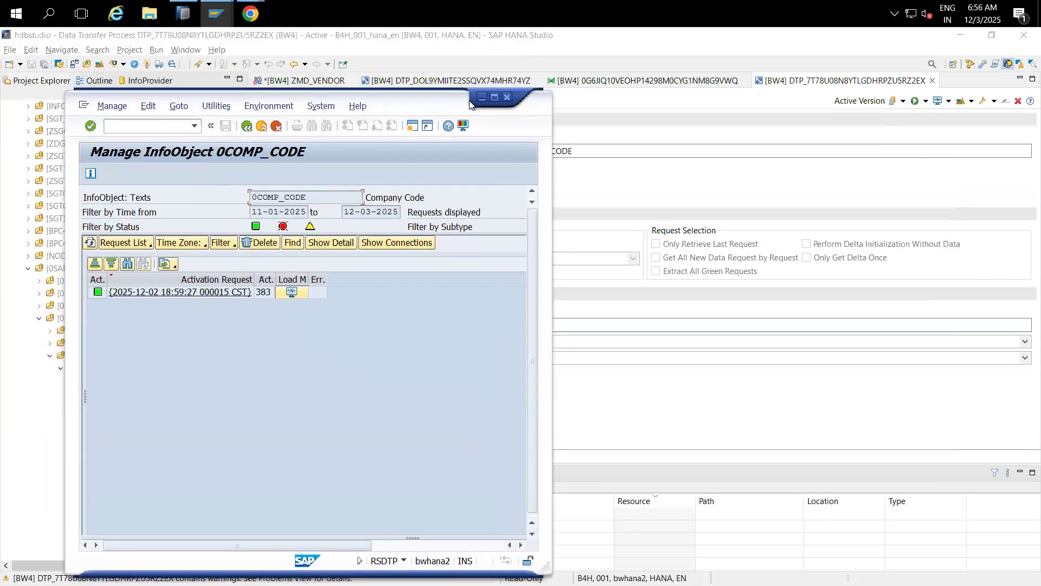
{"action": "left_click", "coordinate": [494, 97]}
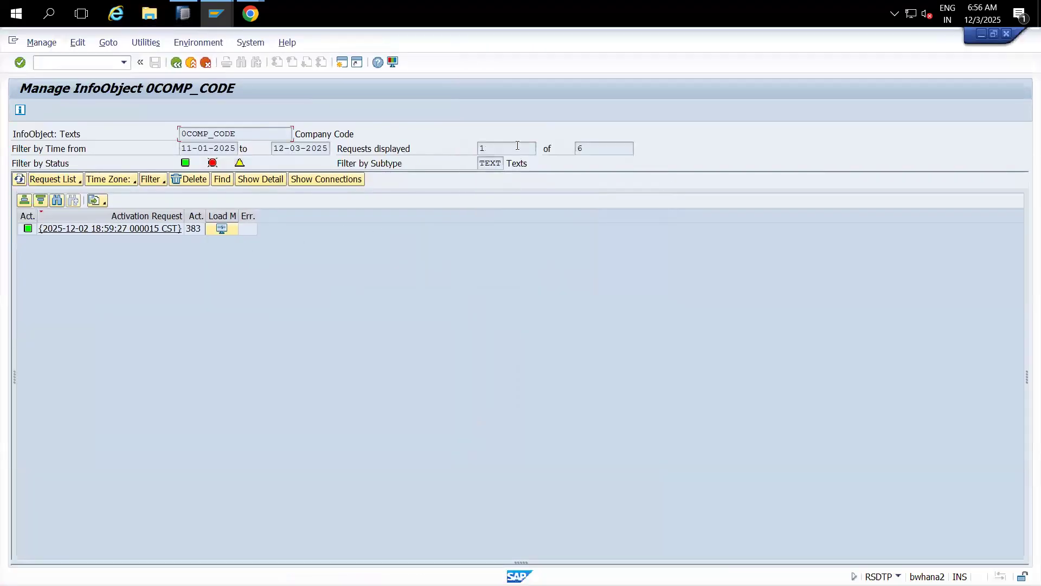
{"action": "left_click_drag", "start_coordinate": [295, 135], "coordinate": [356, 134]}
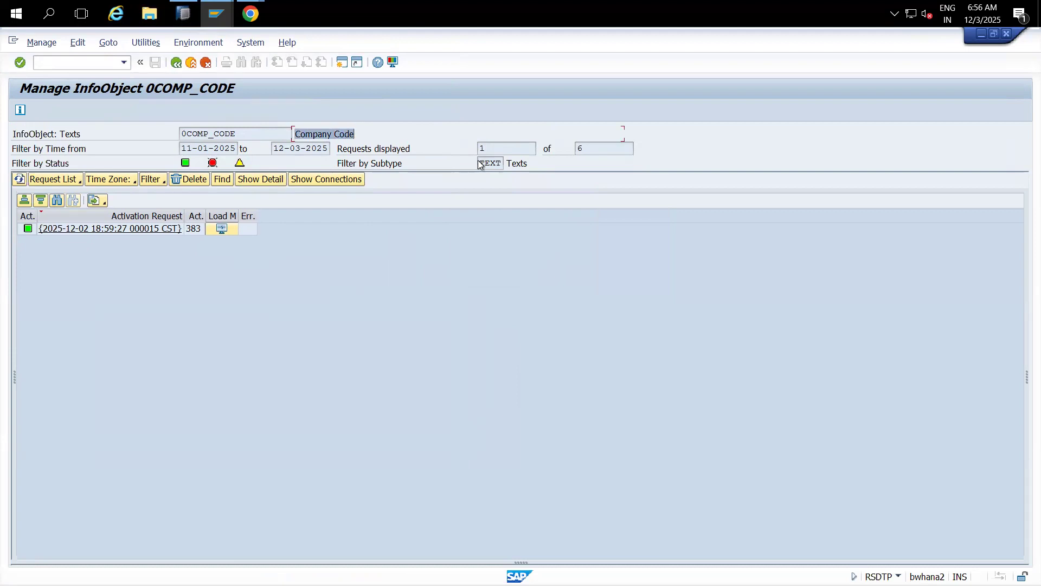
{"action": "left_click_drag", "start_coordinate": [479, 162], "coordinate": [507, 163]}
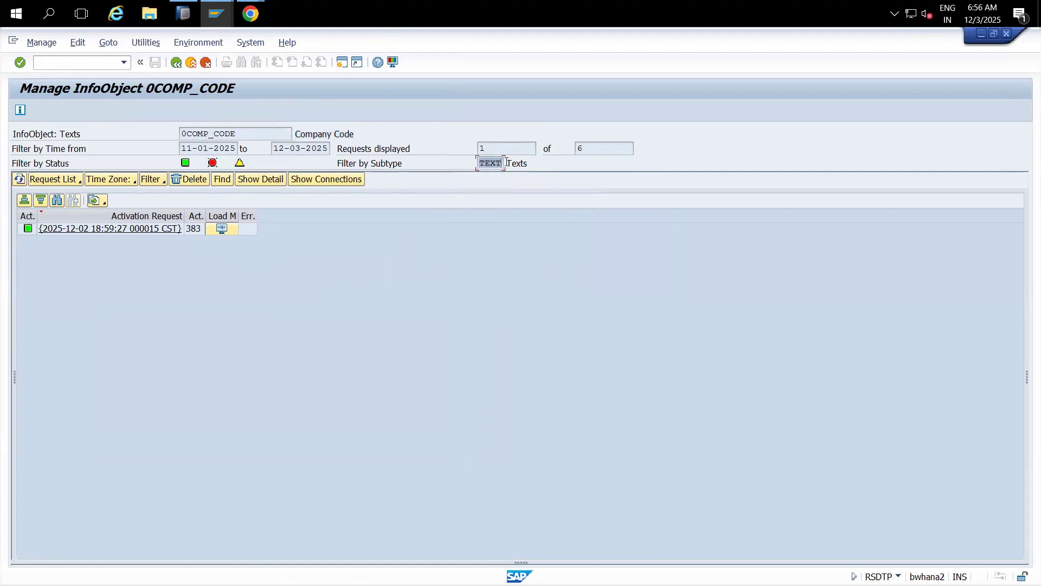
Step: Filter requests by subtype Attributes and inspect the 451- and 452-record attribute loads
{"action": "left_click", "coordinate": [163, 183]}
{"action": "left_click", "coordinate": [164, 182]}
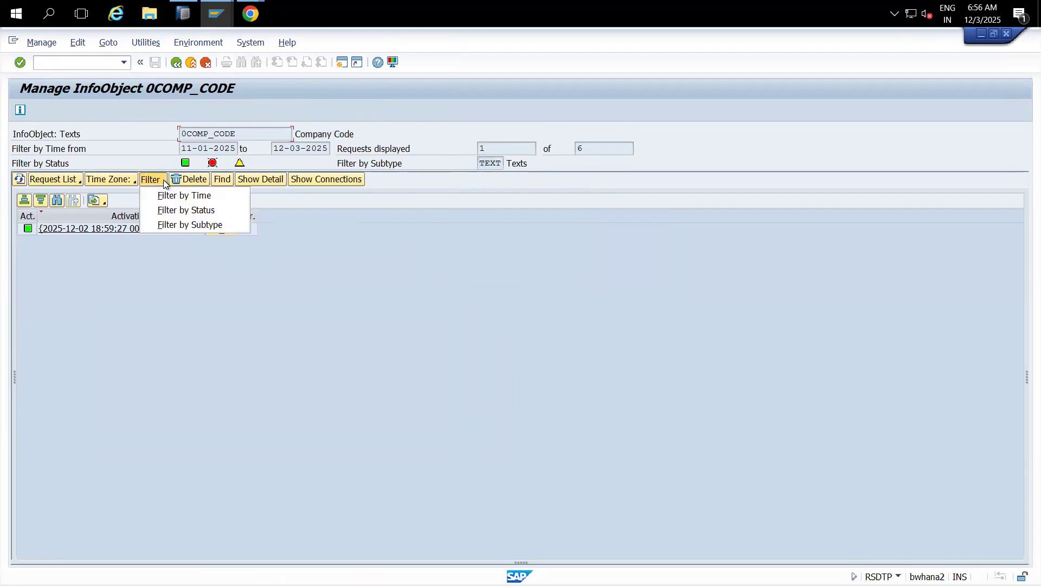
{"action": "left_click", "coordinate": [190, 225]}
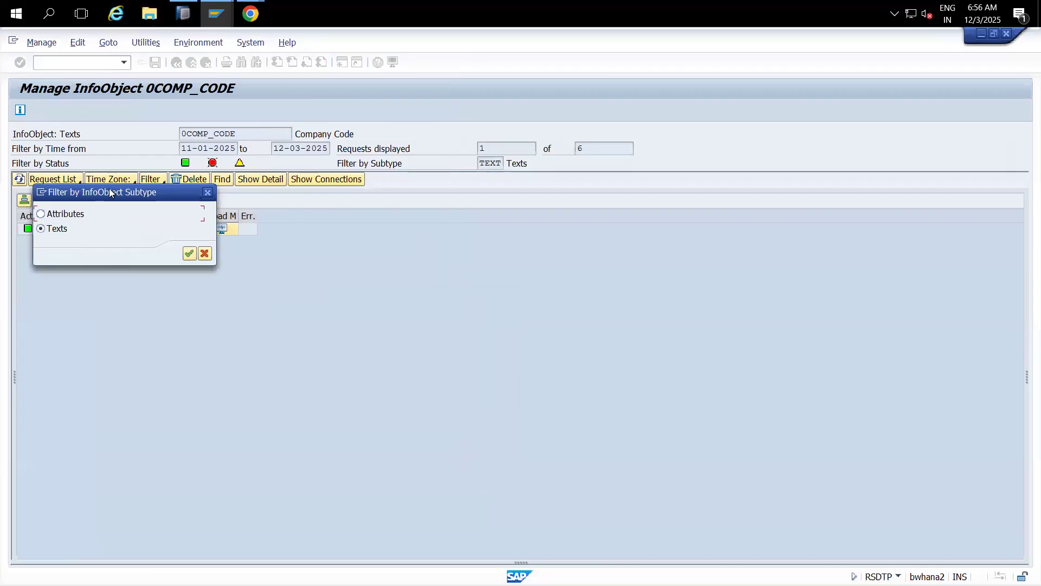
{"action": "left_click_drag", "start_coordinate": [112, 194], "coordinate": [189, 255]}
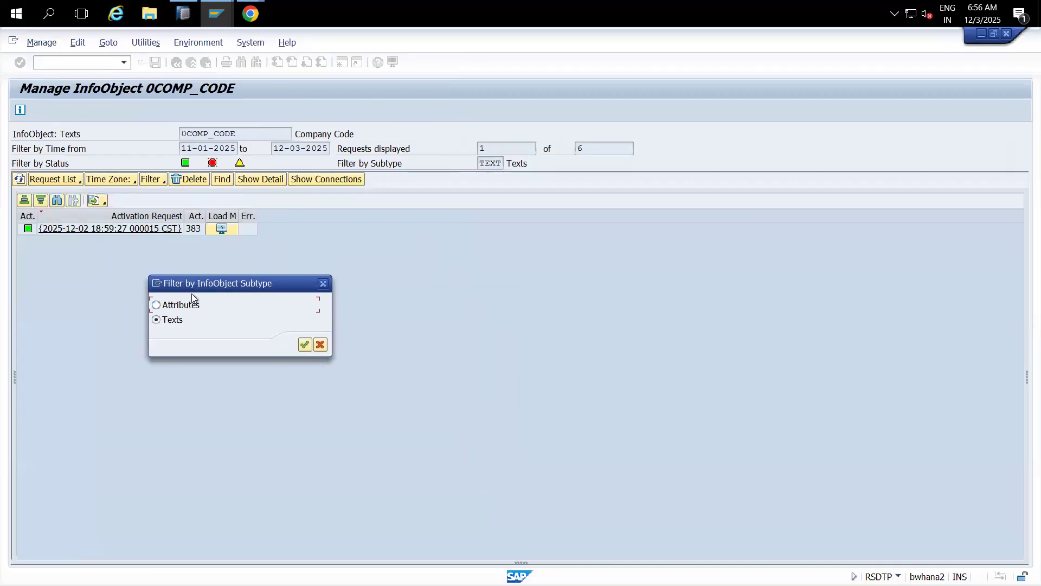
{"action": "left_click", "coordinate": [305, 343]}
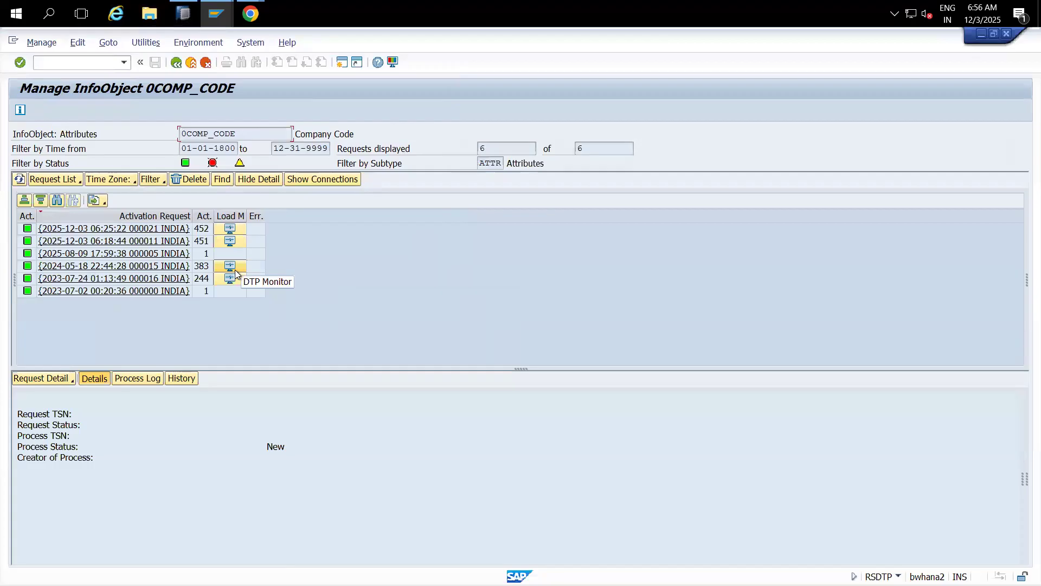
{"action": "left_click", "coordinate": [164, 181]}
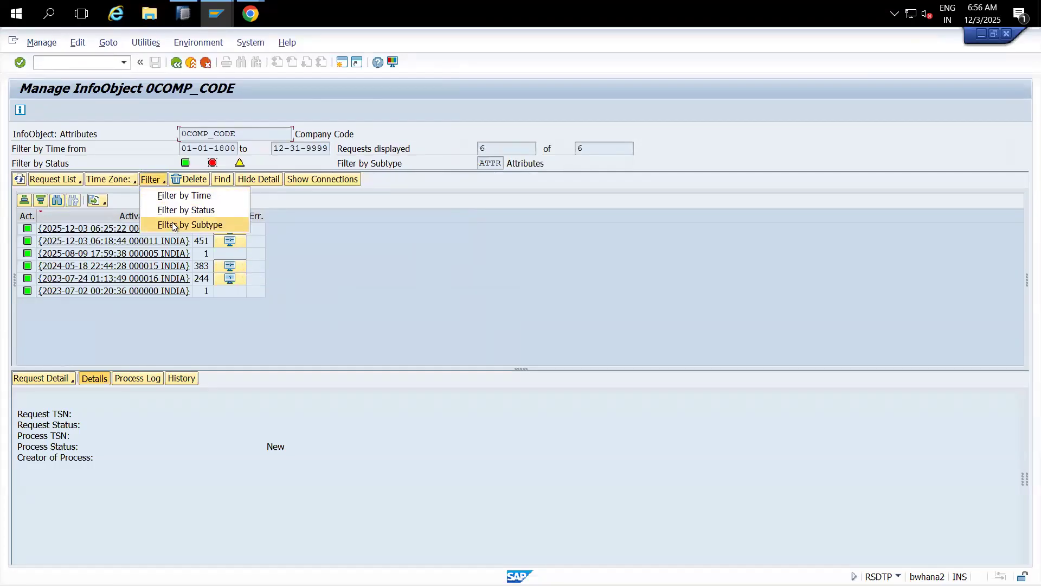
{"action": "left_click", "coordinate": [416, 304]}
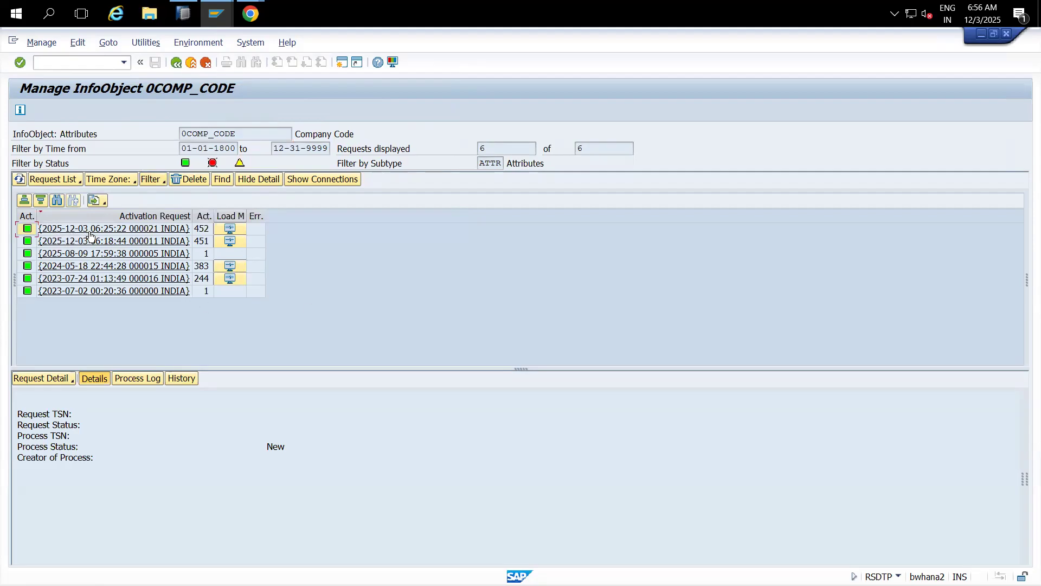
{"action": "left_click", "coordinate": [200, 242]}
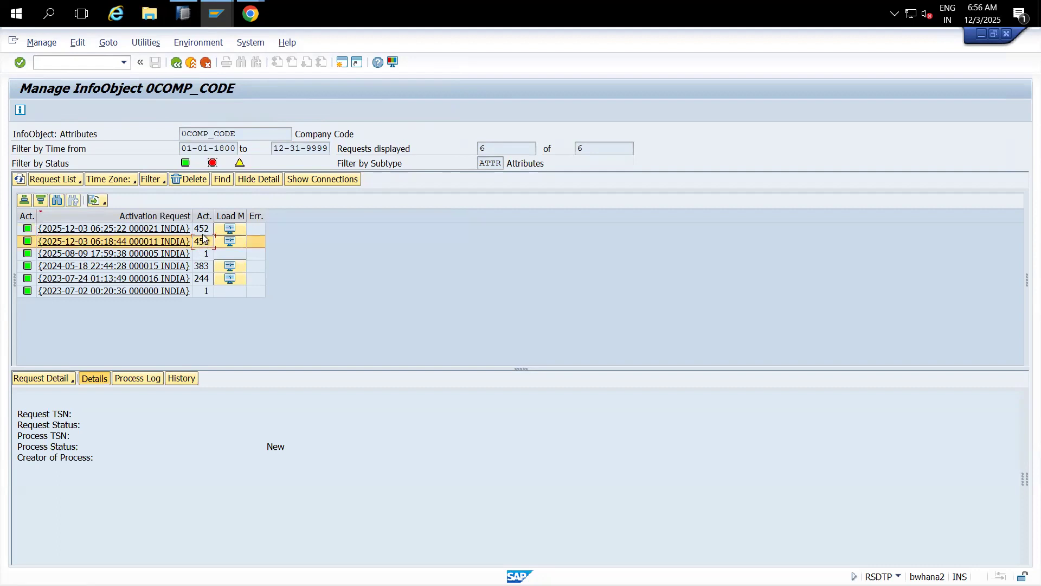
{"action": "left_click", "coordinate": [204, 231]}
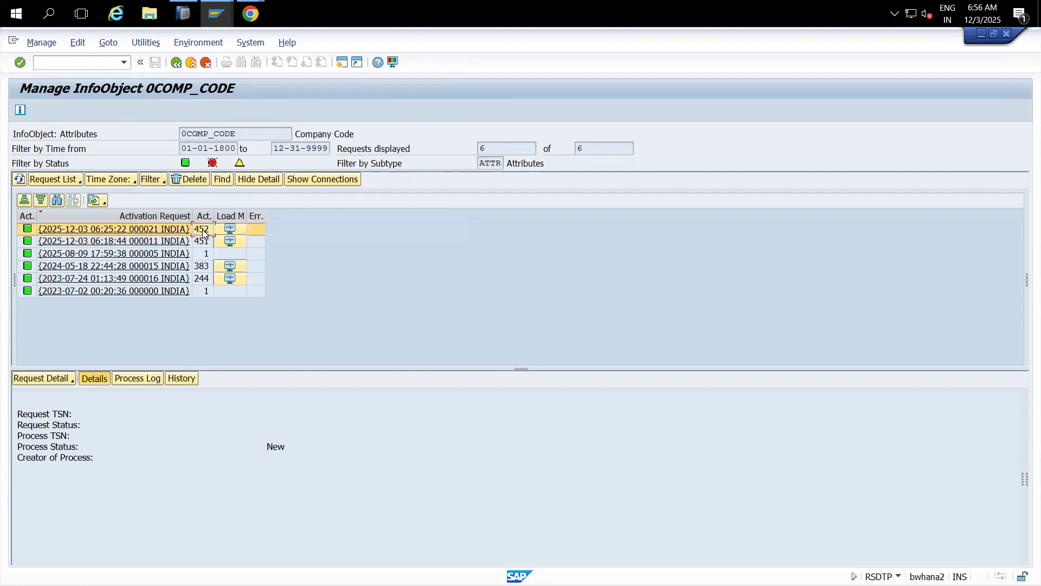
Step: Switch the subtype filter back to Texts, showing the single 383-record request
{"action": "left_click", "coordinate": [152, 179]}
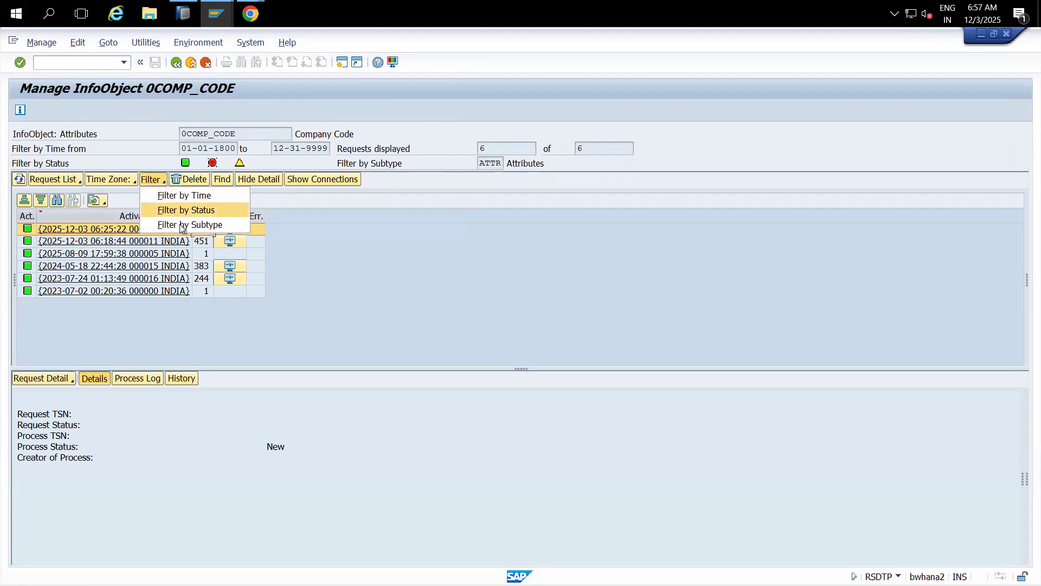
{"action": "left_click", "coordinate": [204, 227]}
{"action": "left_click", "coordinate": [59, 229]}
{"action": "left_click", "coordinate": [189, 254]}
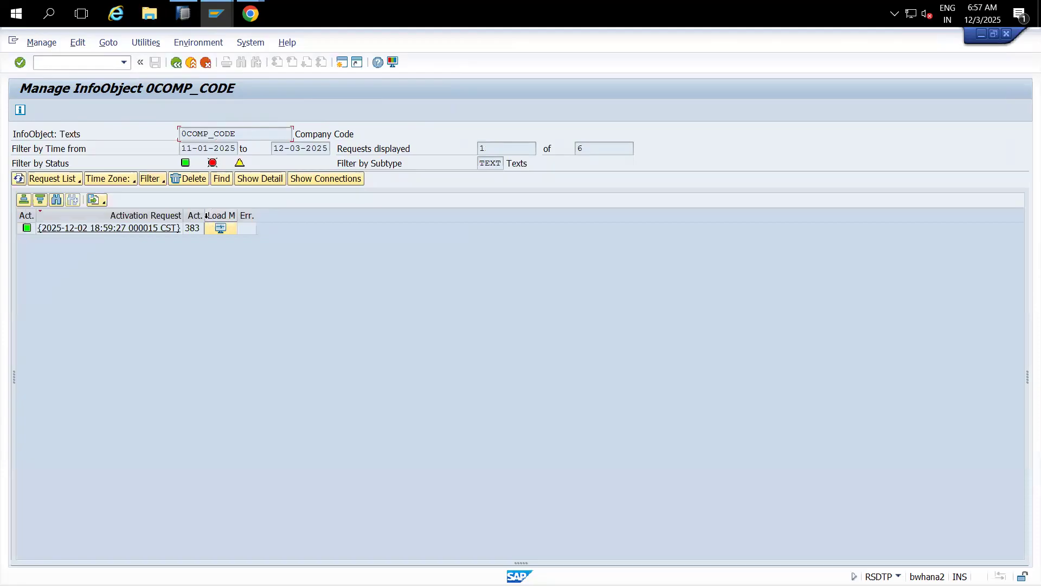
{"action": "left_click", "coordinate": [154, 43]}
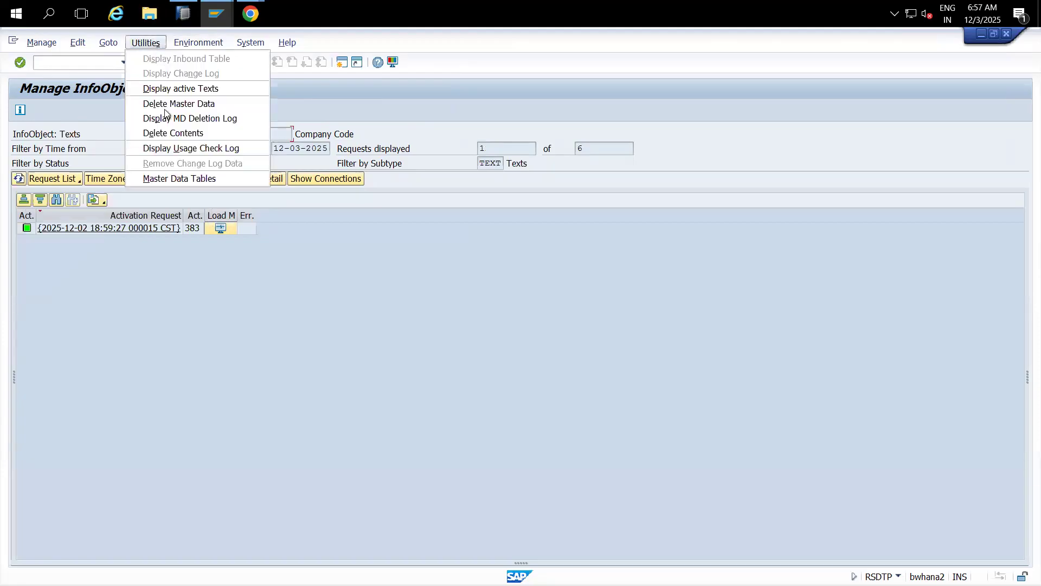
{"action": "left_click", "coordinate": [169, 179]}
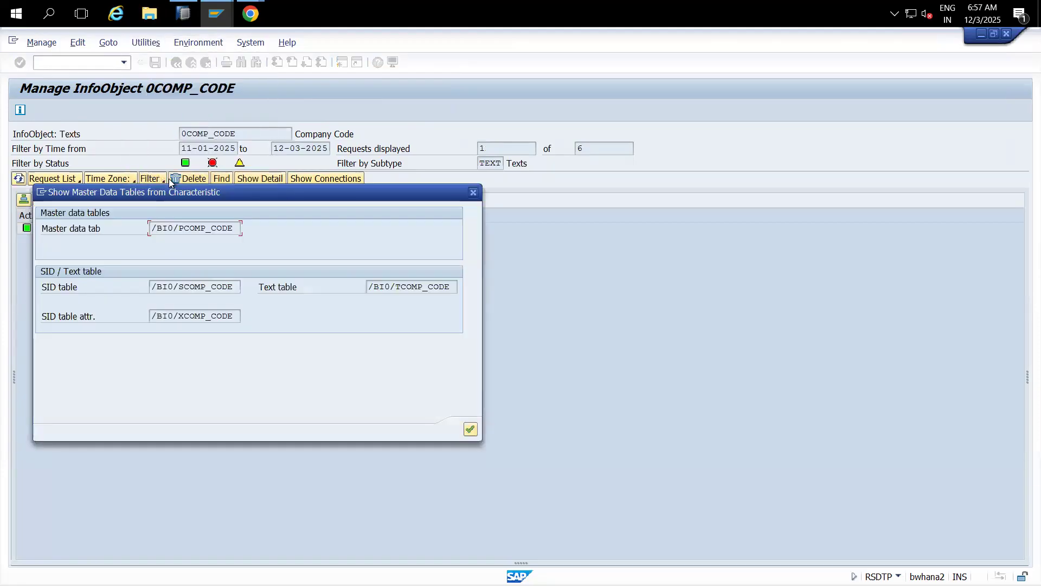
{"action": "double_click", "coordinate": [414, 286]}
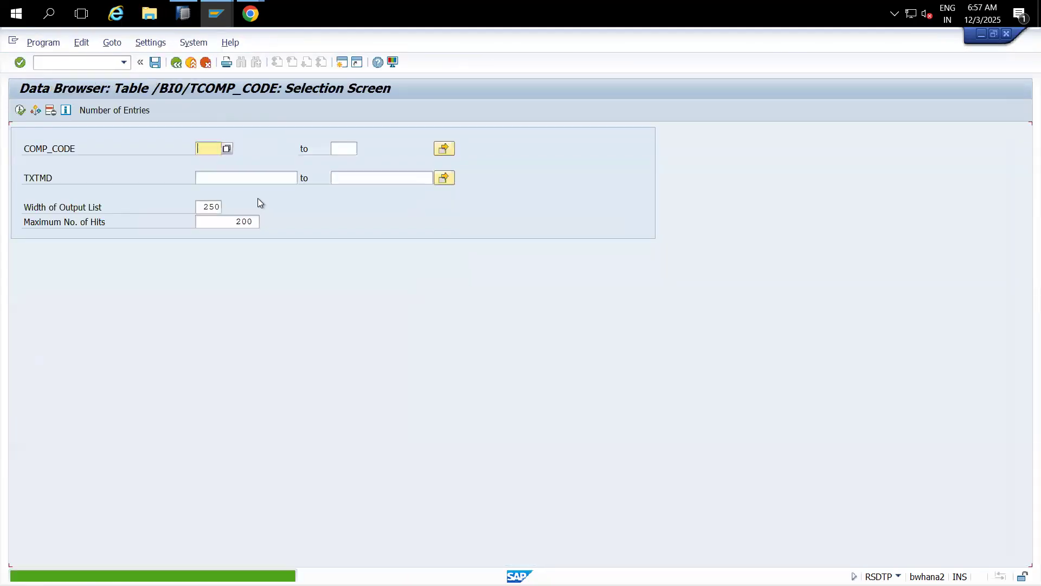
{"action": "type", "text": "3355"}
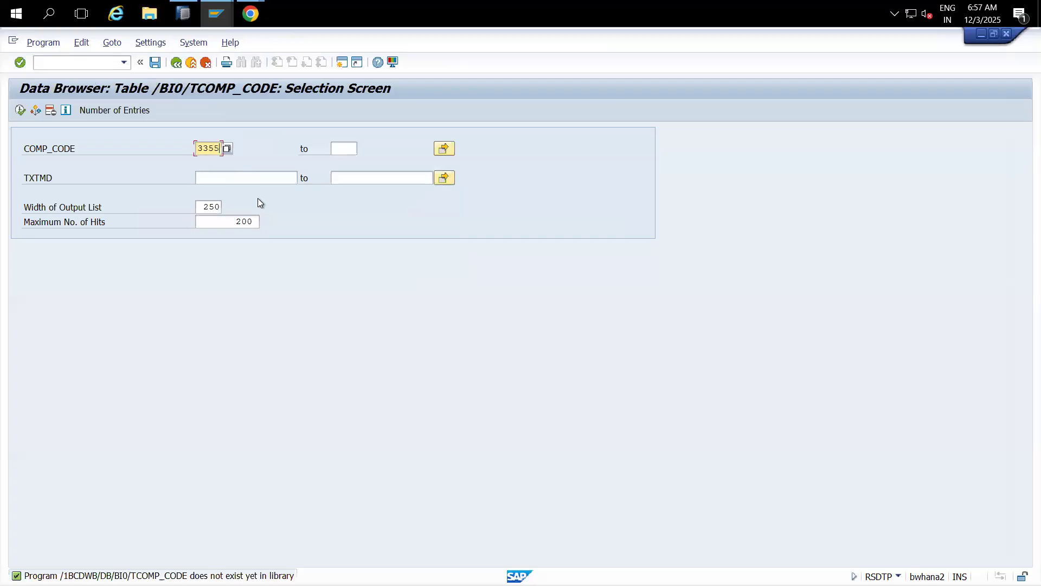
{"action": "left_click", "coordinate": [20, 112]}
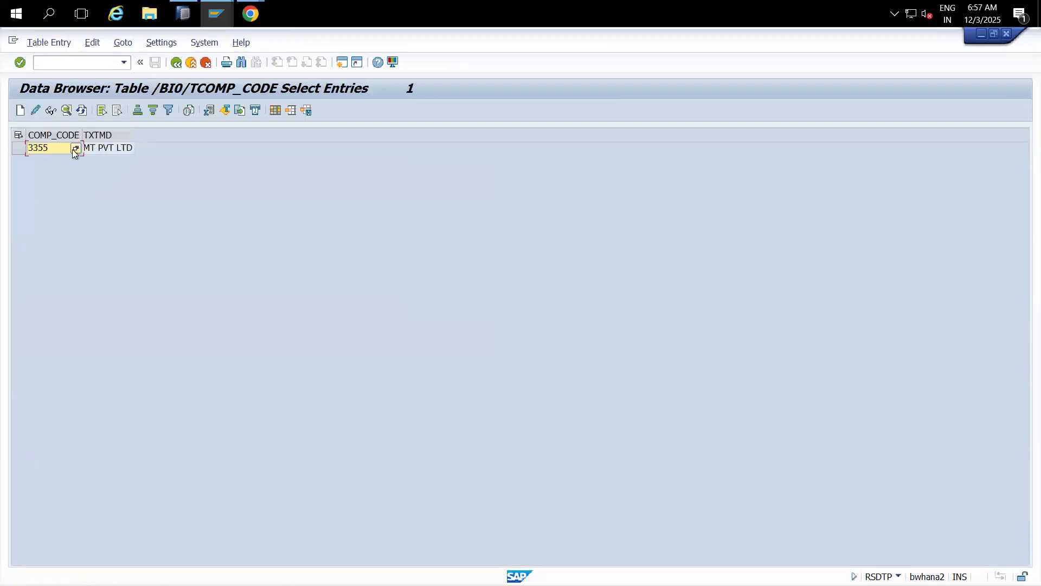
{"action": "left_click_drag", "start_coordinate": [138, 132], "coordinate": [266, 135]}
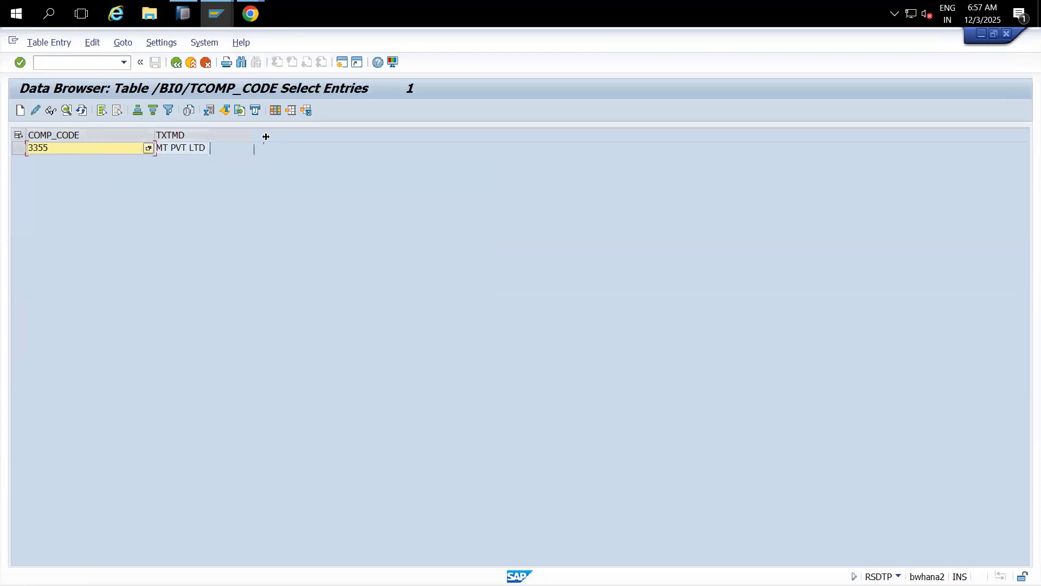
{"action": "left_click_drag", "start_coordinate": [154, 135], "coordinate": [102, 135]}
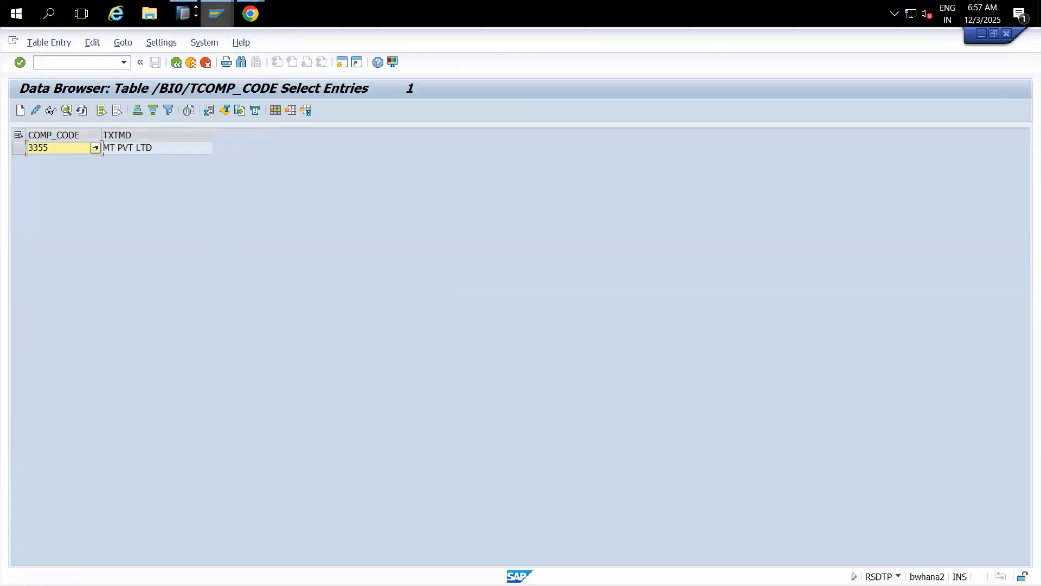
{"action": "mouse_move", "coordinate": [210, 12]}
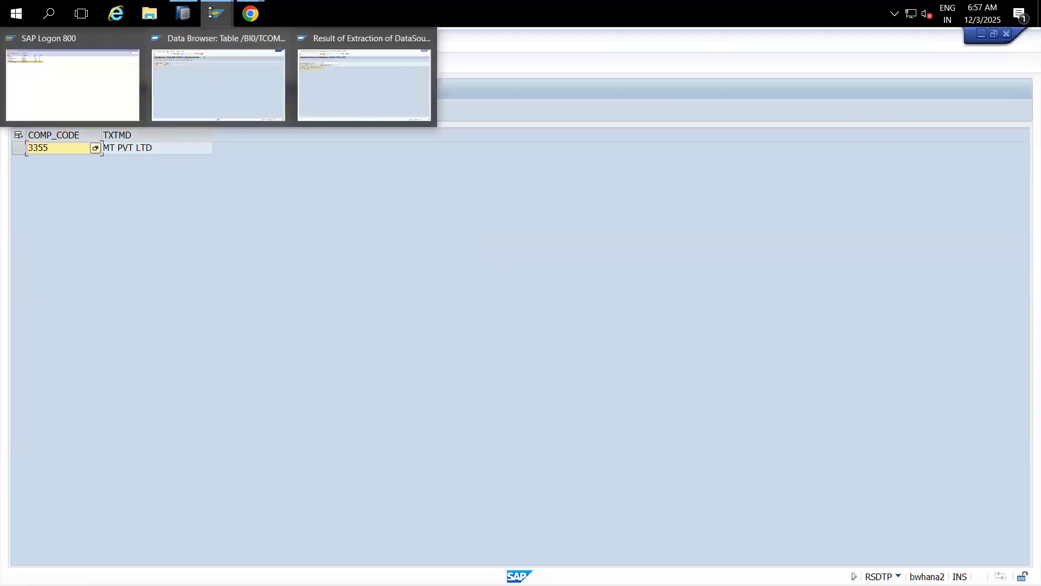
Step: From the extraction result, enter /nSPRO to reach the Customizing project and SAP Reference IMG
{"action": "left_click", "coordinate": [321, 104]}
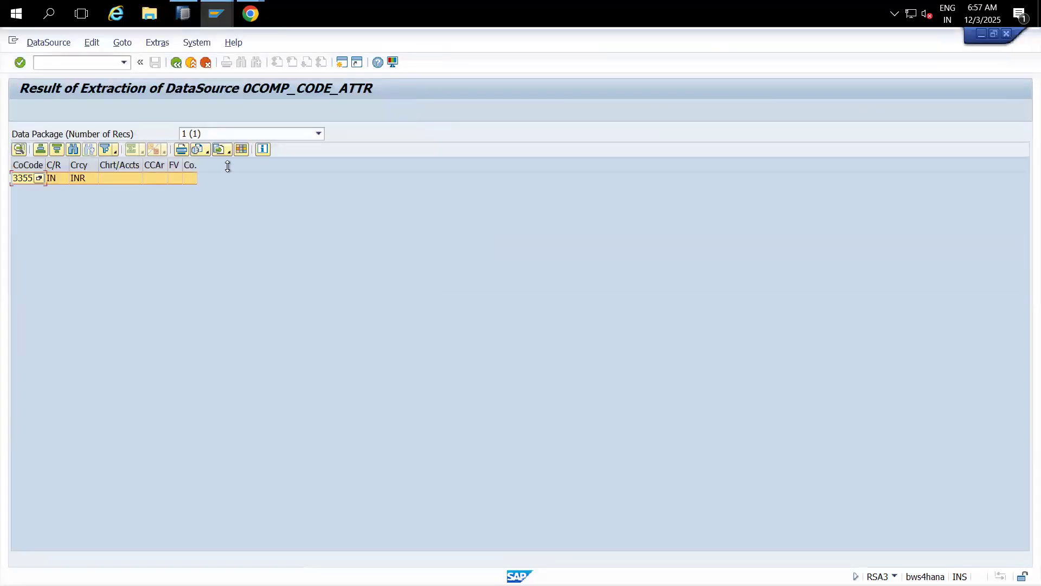
{"action": "left_click", "coordinate": [91, 61]}
{"action": "type", "text": "SPRO"}
{"action": "key", "text": "BackSpace"}
{"action": "key", "text": "BackSpace"}
{"action": "key", "text": "BackSpace"}
{"action": "key", "text": "BackSpace"}
{"action": "type", "text": "/nSPRO"}
{"action": "key", "text": "Return"}
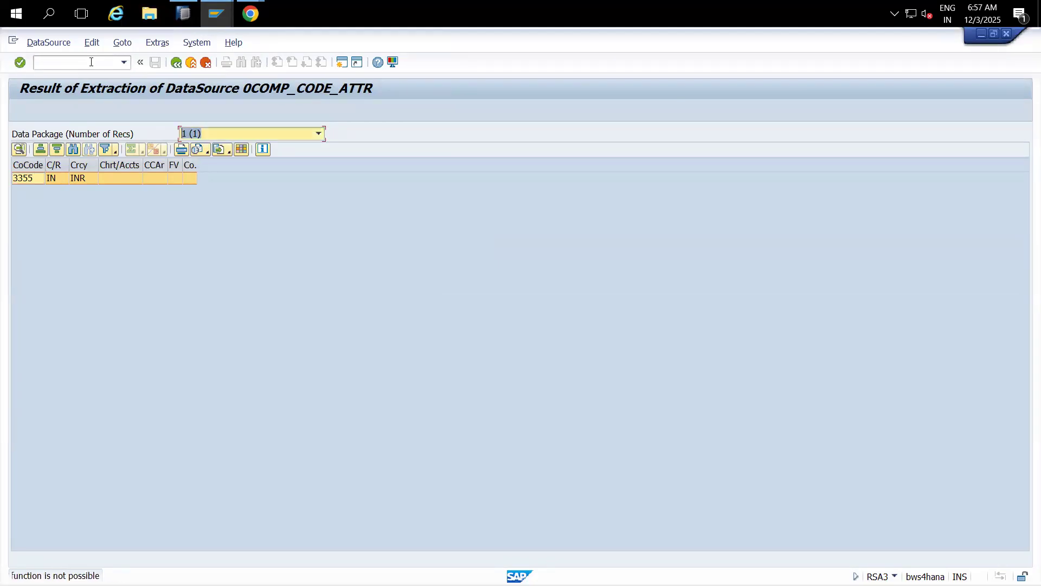
{"action": "left_click", "coordinate": [91, 61]}
{"action": "type", "text": "/nspro"}
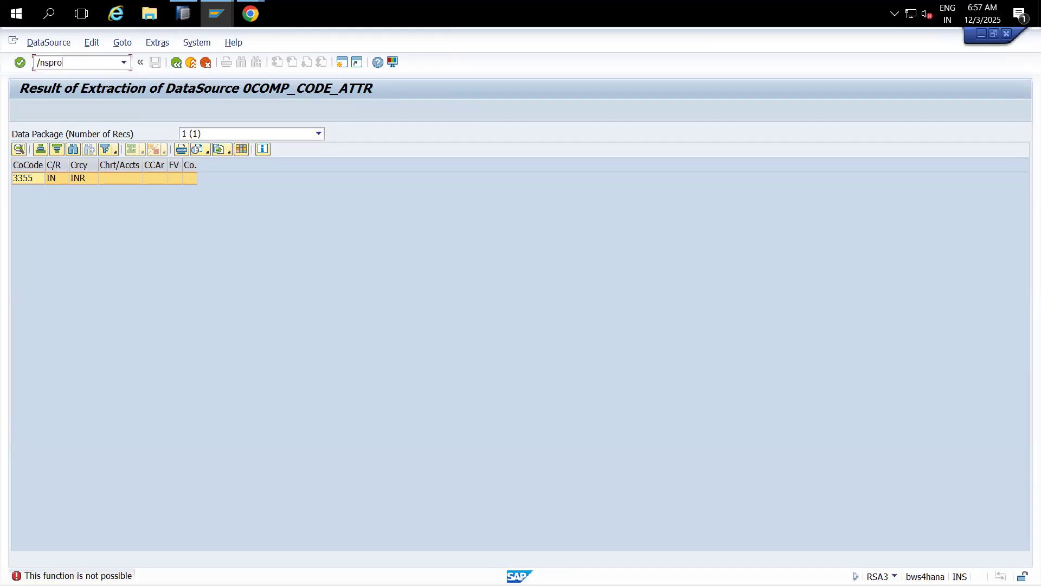
{"action": "key", "text": "Return"}
{"action": "left_click", "coordinate": [74, 115]}
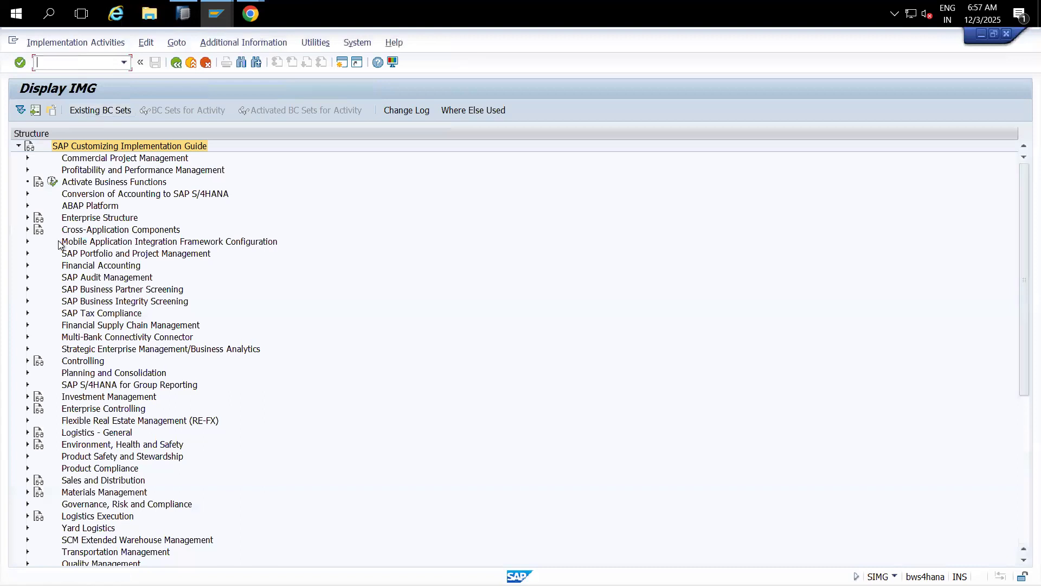
Step: Expand Enterprise Structure > Definition > Financial Accounting and run Edit, Copy, Delete, Check Company Code
{"action": "left_click", "coordinate": [28, 217]}
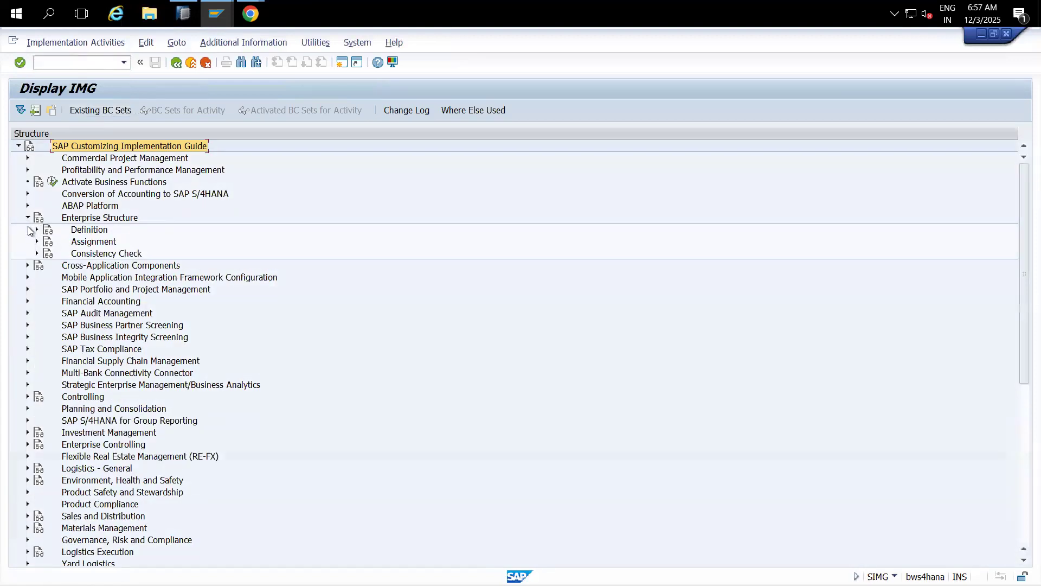
{"action": "left_click", "coordinate": [37, 230]}
{"action": "left_click", "coordinate": [46, 241]}
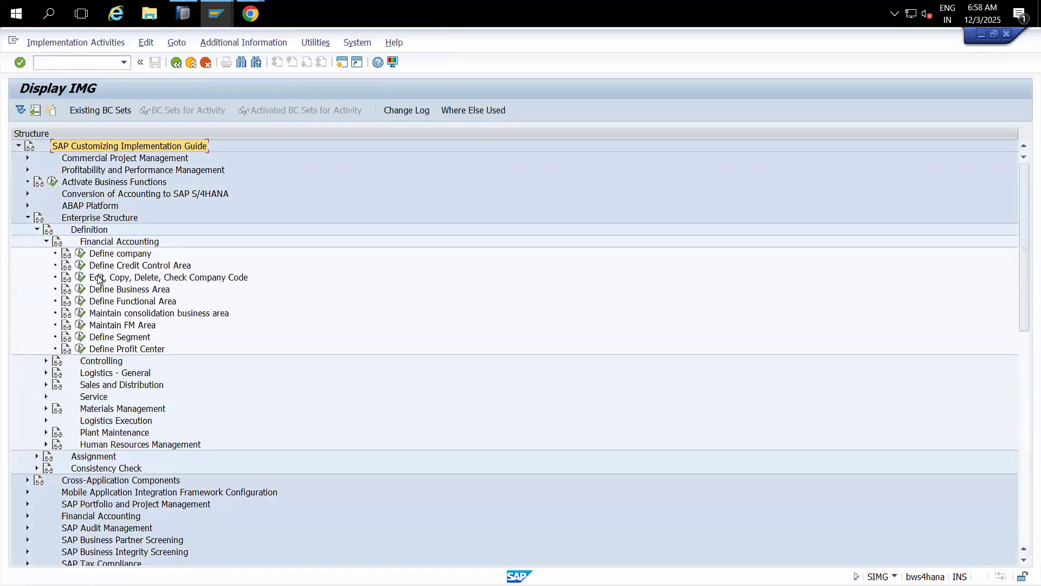
{"action": "left_click", "coordinate": [80, 277]}
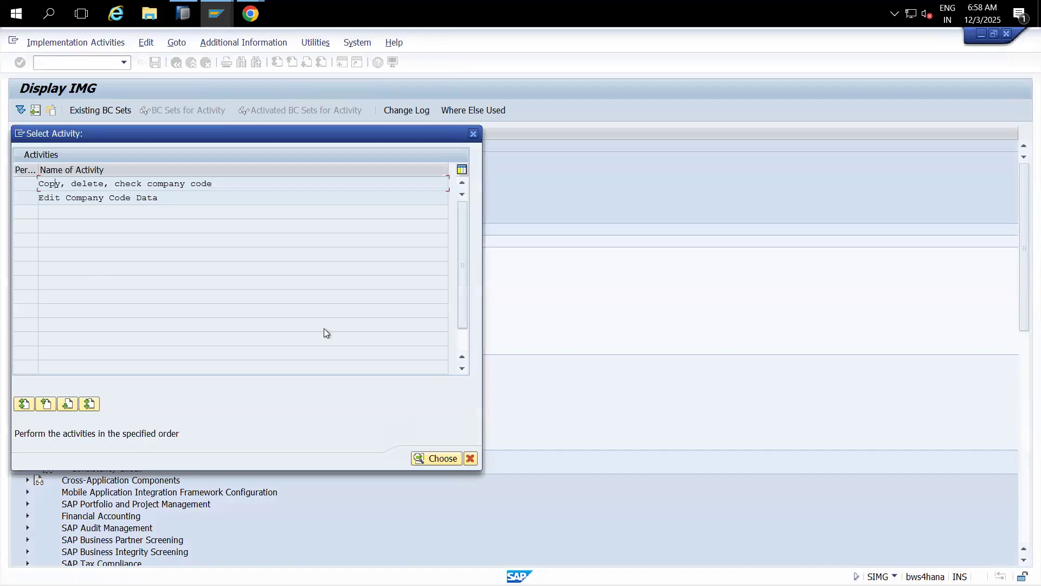
{"action": "left_click", "coordinate": [441, 459]}
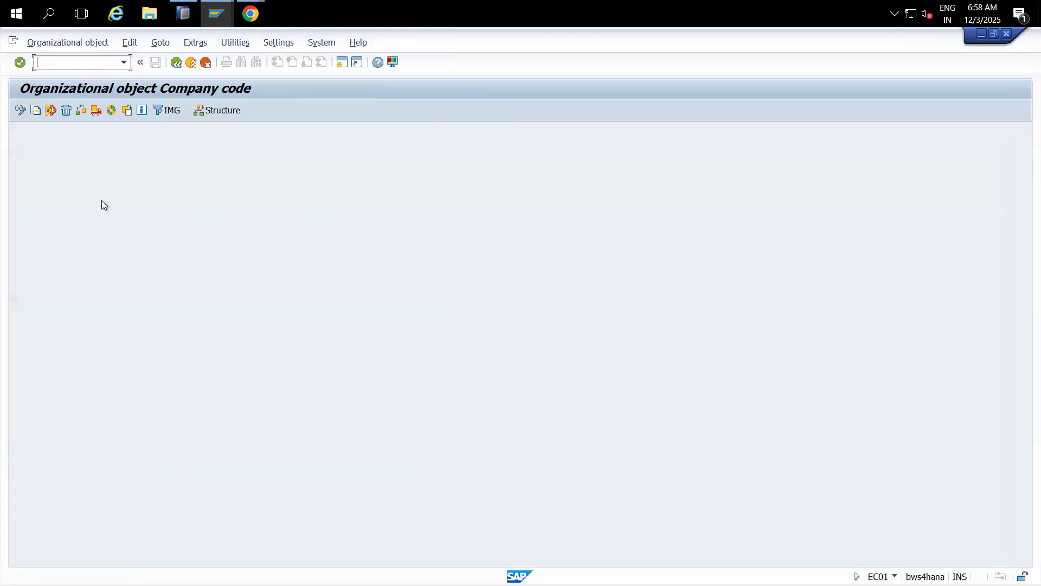
{"action": "left_click", "coordinate": [192, 62]}
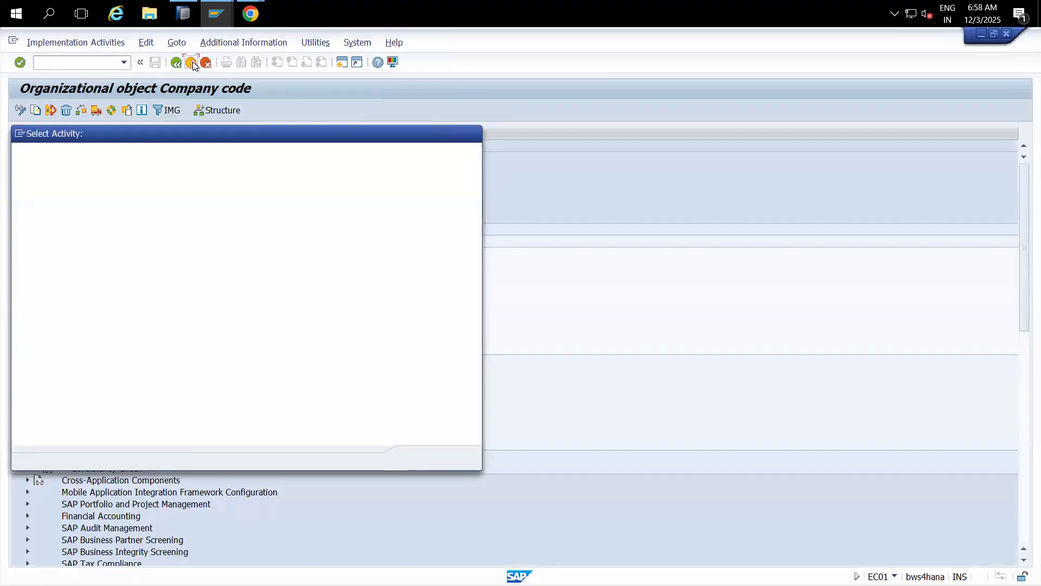
{"action": "left_click", "coordinate": [438, 458]}
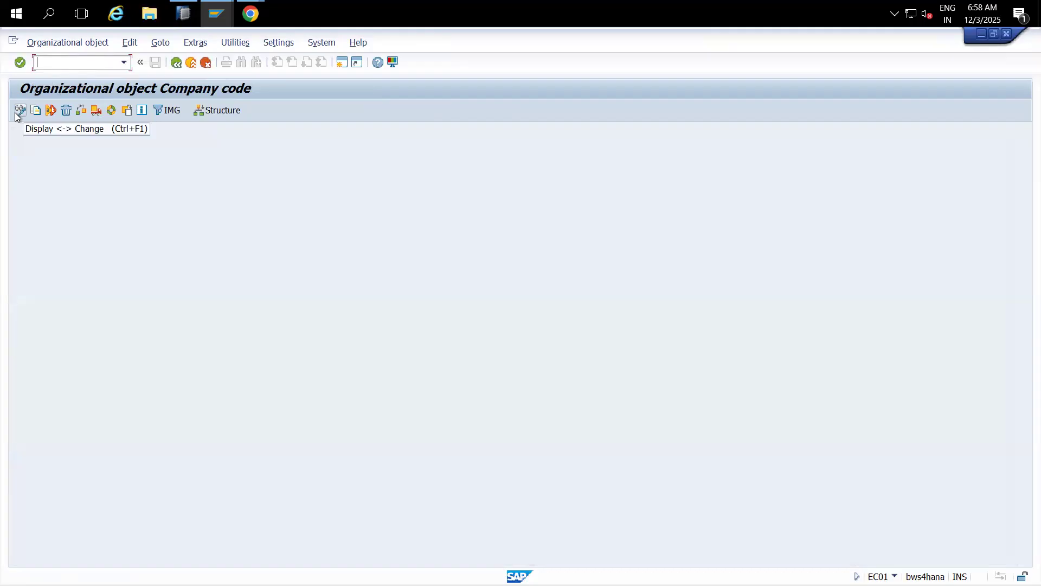
{"action": "left_click", "coordinate": [177, 63]}
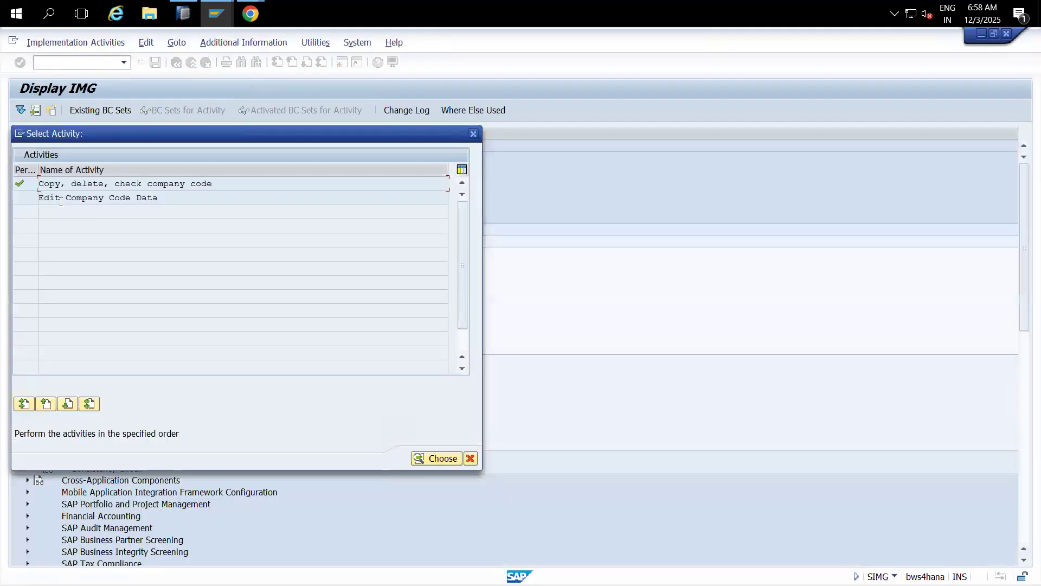
Step: Choose Edit Company Code Data to show the overview of 452 company codes
{"action": "left_click", "coordinate": [30, 200]}
{"action": "left_click", "coordinate": [441, 460]}
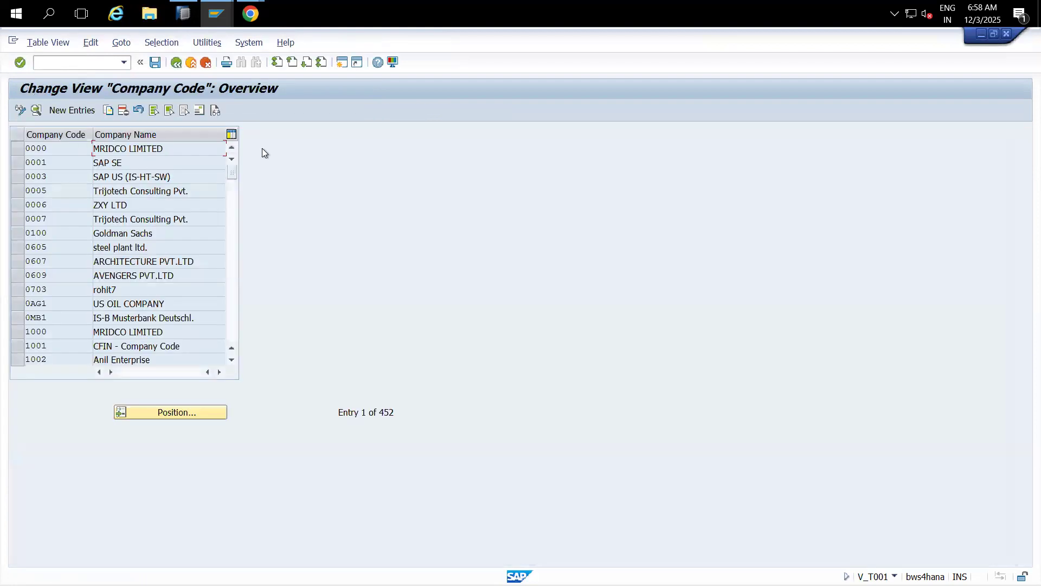
{"action": "left_click", "coordinate": [238, 43]}
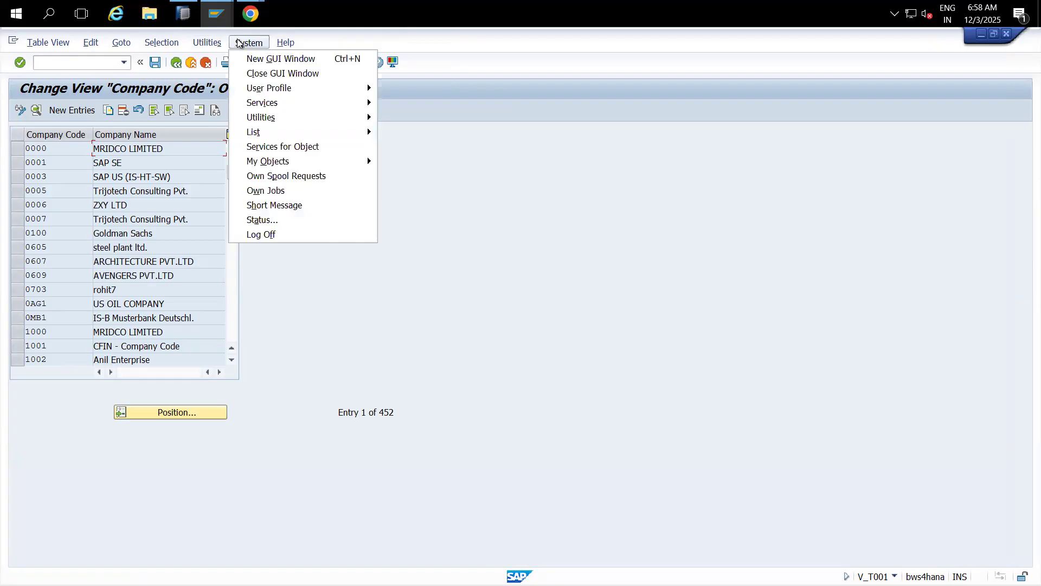
Step: Open Table Maintenance and copy the table name T001 from view V_T001
{"action": "mouse_move", "coordinate": [323, 114]}
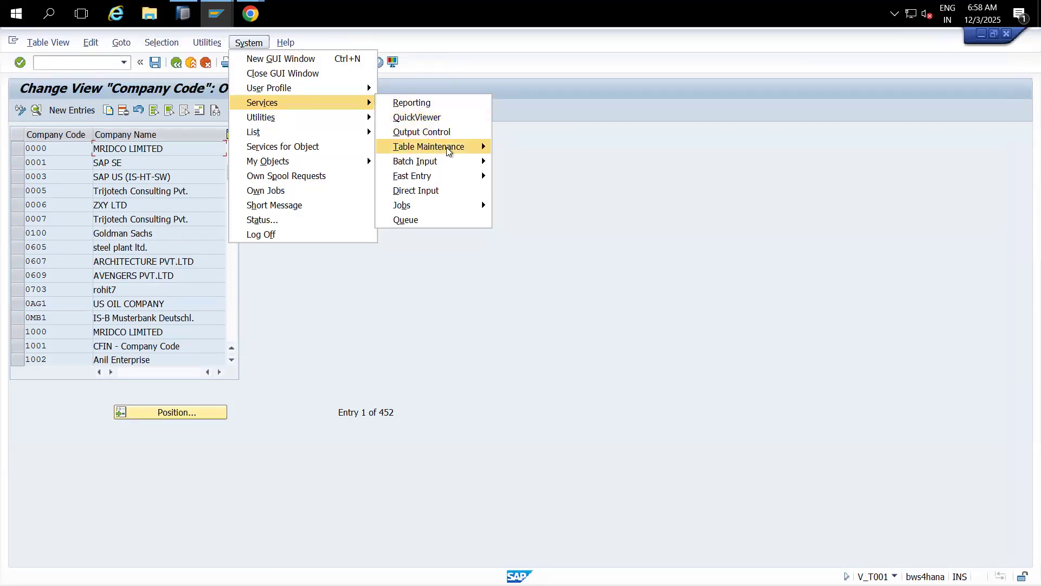
{"action": "mouse_move", "coordinate": [482, 148]}
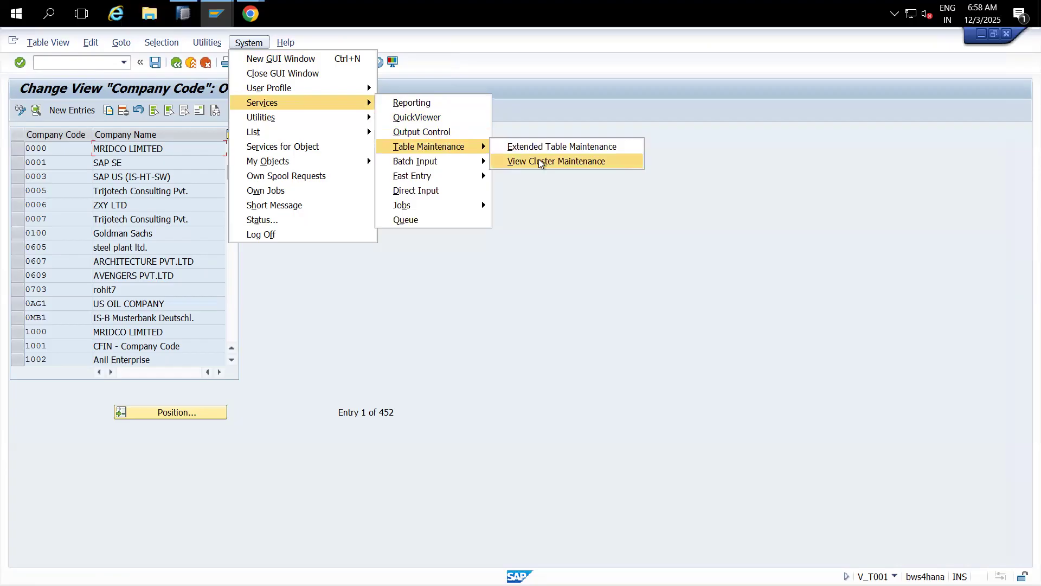
{"action": "left_click", "coordinate": [554, 148]}
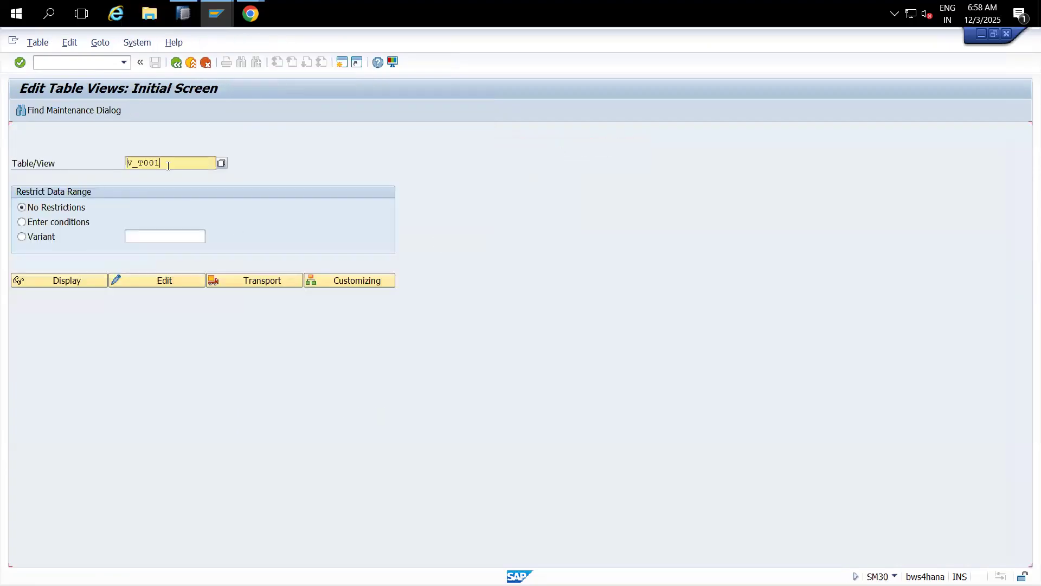
{"action": "left_click_drag", "start_coordinate": [160, 162], "coordinate": [139, 163]}
{"action": "key", "text": "ctrl+c"}
Step: Start SE11 in a new session with /ose11 and display database table T001
{"action": "left_click", "coordinate": [88, 63]}
{"action": "type", "text": "/ose11"}
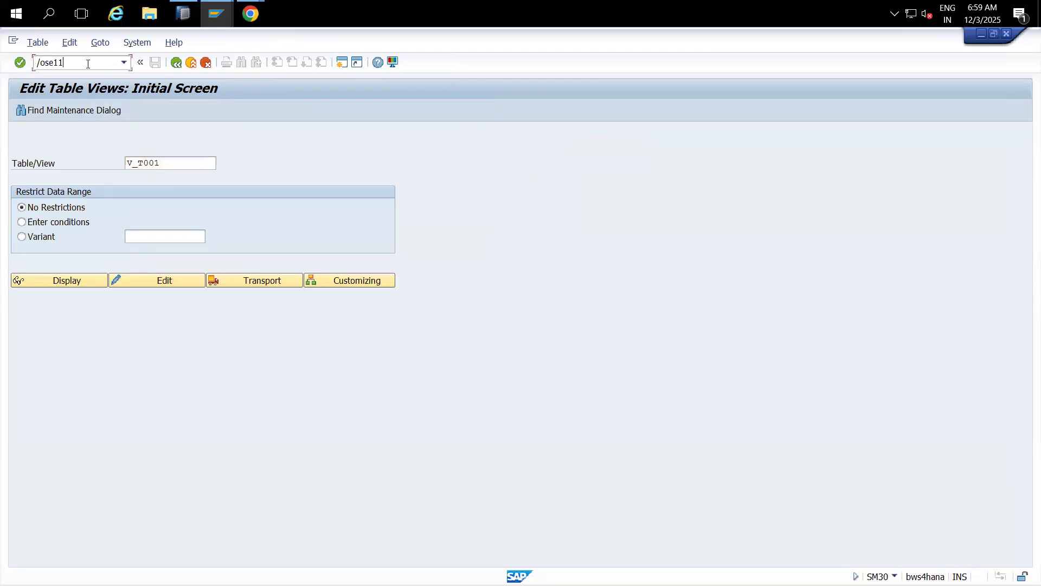
{"action": "key", "text": "Return"}
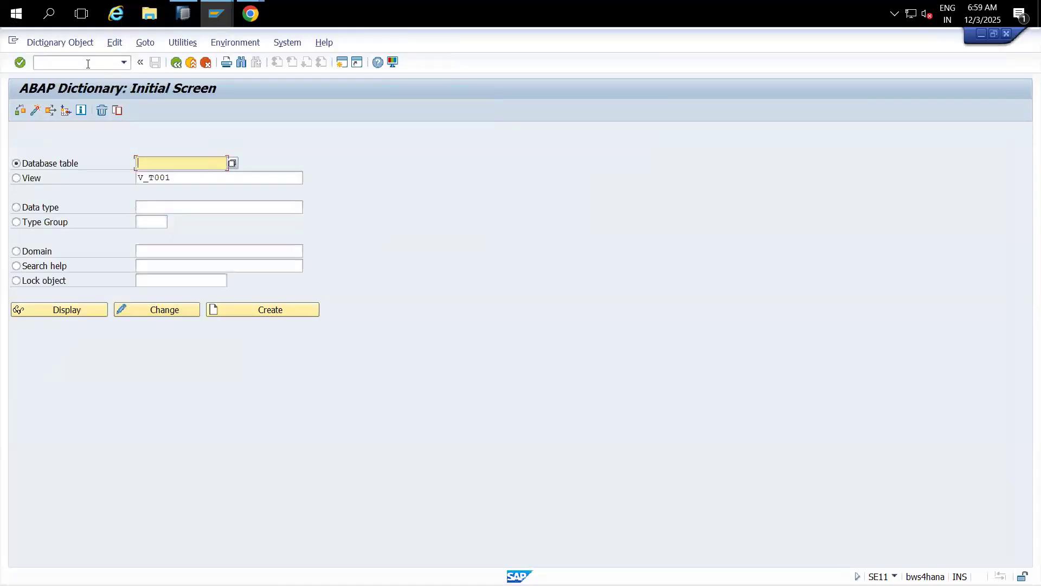
{"action": "key", "text": "ctrl+v"}
{"action": "left_click", "coordinate": [83, 312]}
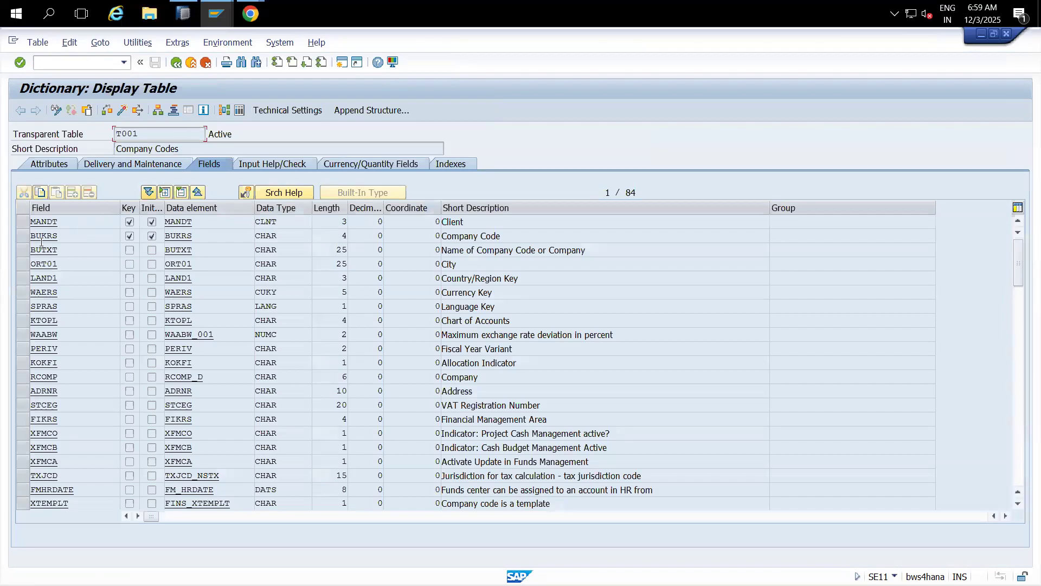
Step: Browse T001 contents filtered to company code 3355 and select the MT PVT LTD row
{"action": "left_click", "coordinate": [22, 242]}
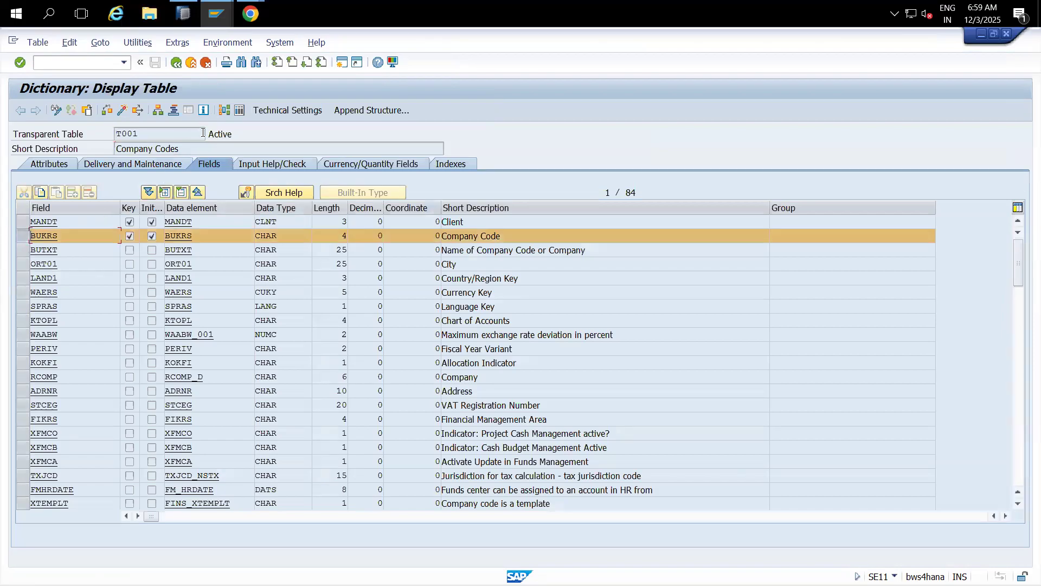
{"action": "left_click", "coordinate": [239, 110]}
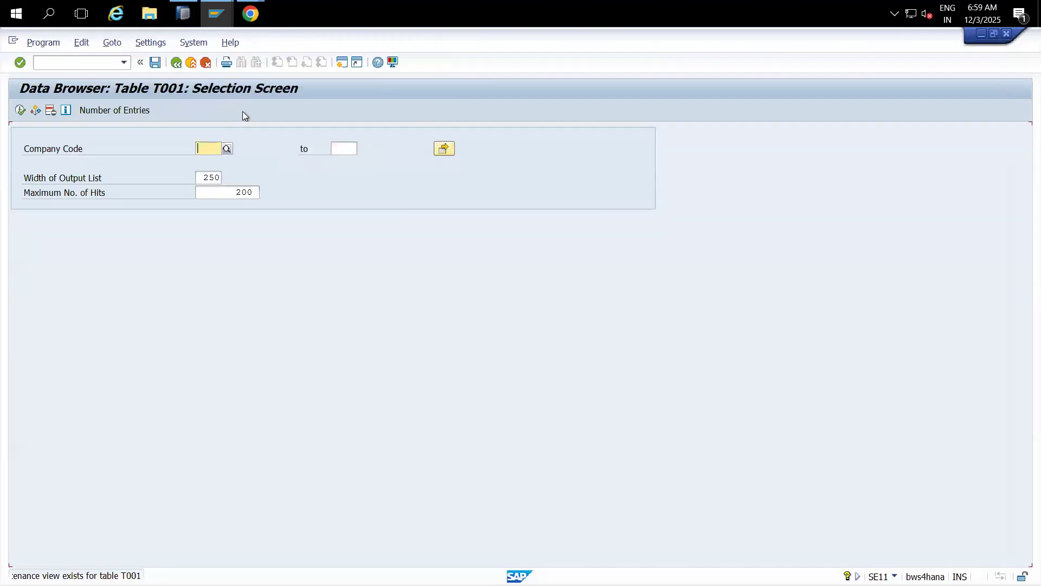
{"action": "type", "text": "3355"}
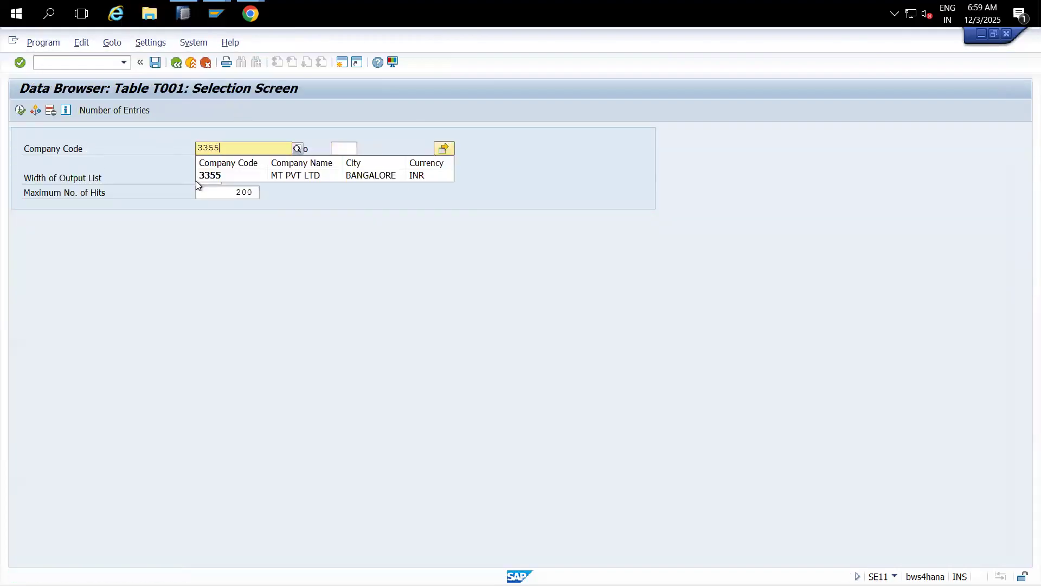
{"action": "left_click", "coordinate": [206, 176]}
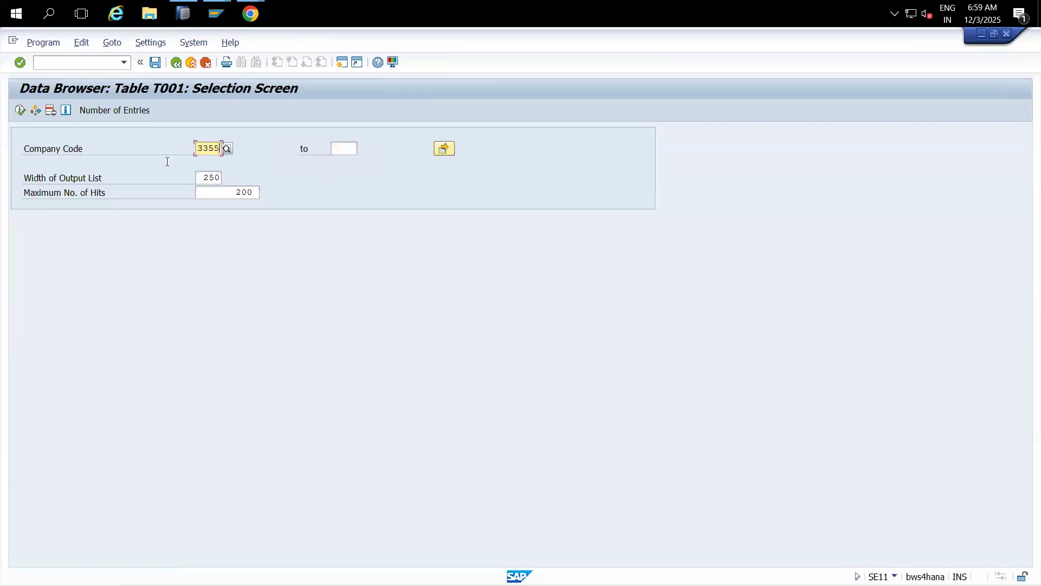
{"action": "left_click", "coordinate": [21, 110]}
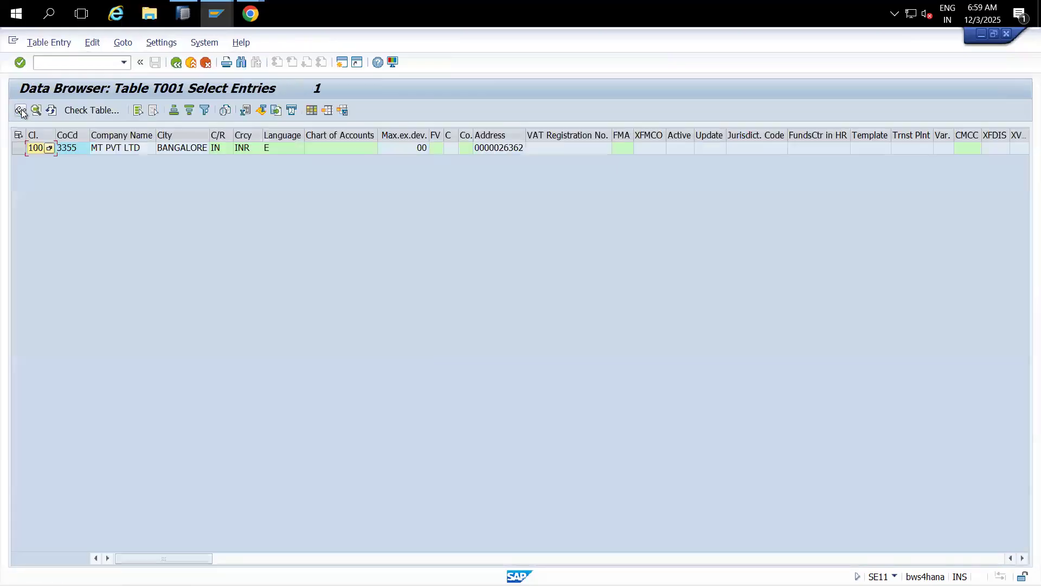
{"action": "left_click", "coordinate": [18, 147]}
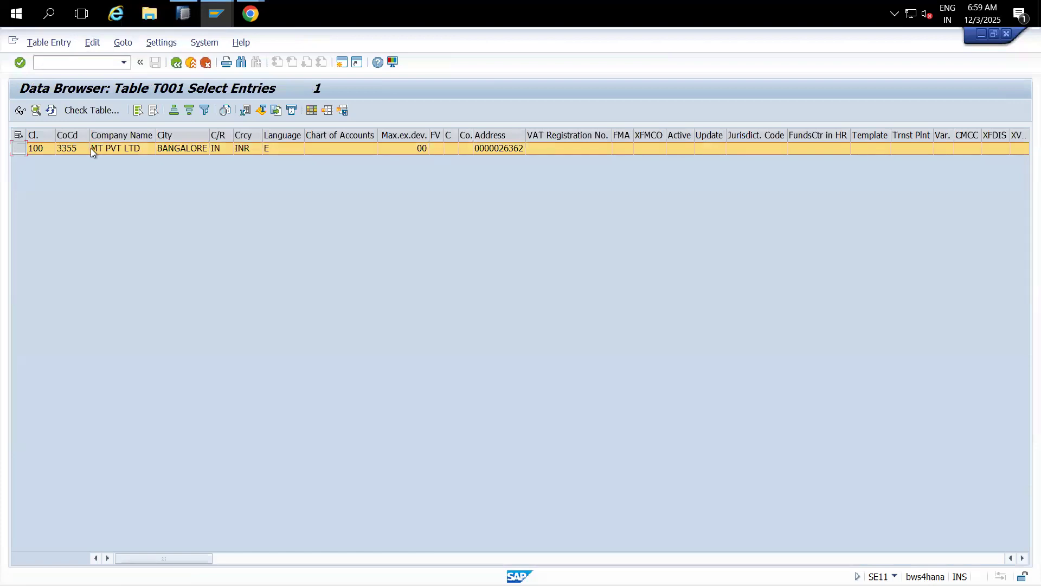
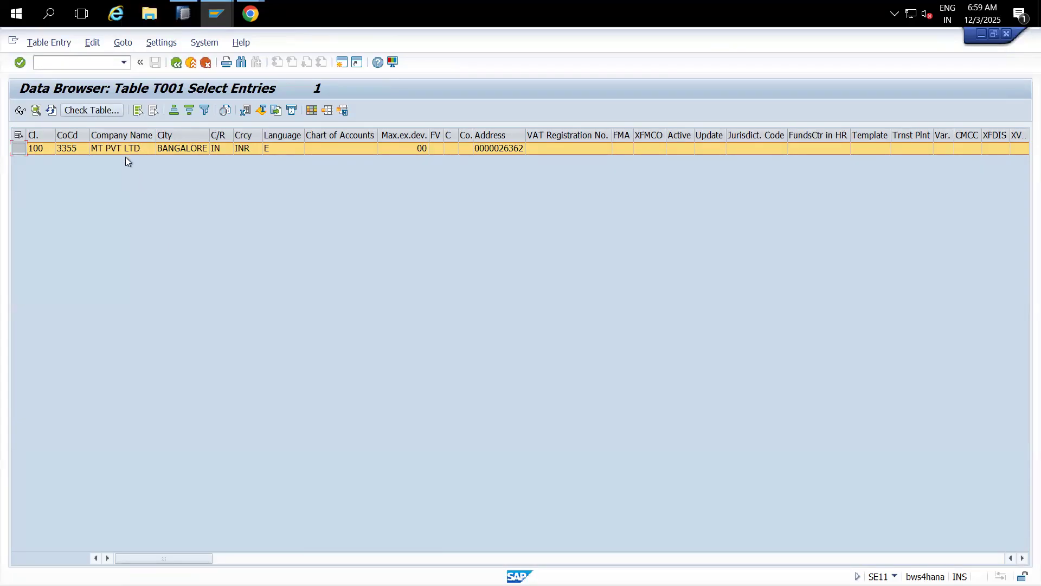
Step: Widen the CoCd column for the company code 3355 row, then return to HANA Studio
{"action": "left_click_drag", "start_coordinate": [89, 139], "coordinate": [61, 139]}
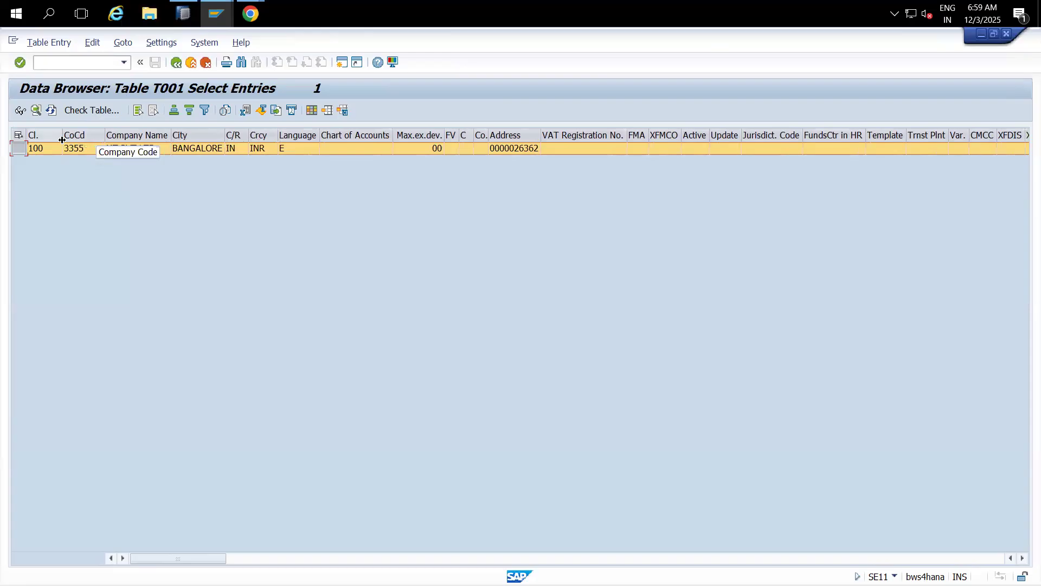
{"action": "left_click", "coordinate": [181, 19]}
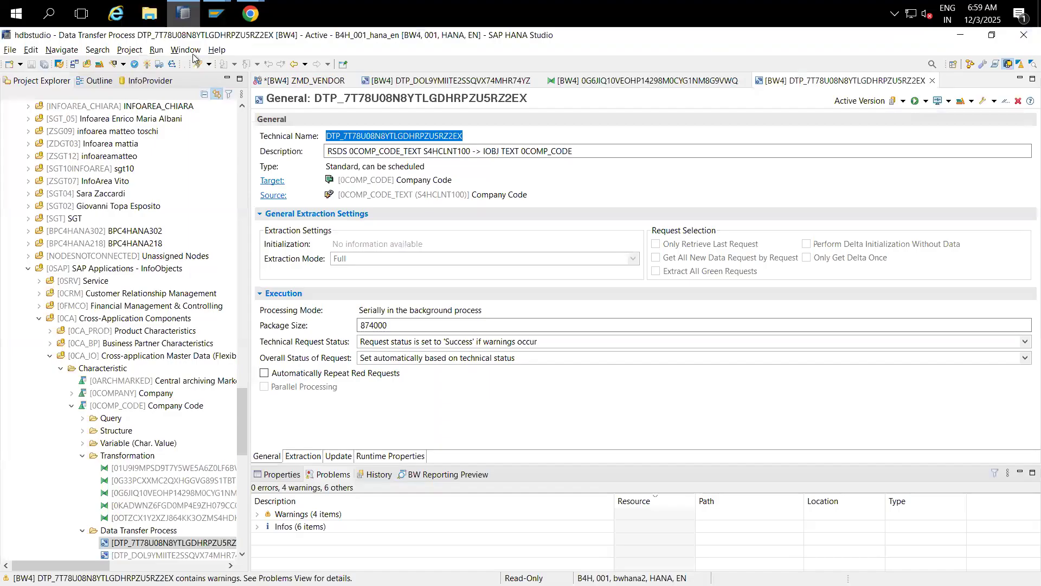
Step: Activate the ZMD_VENDOR data flow
{"action": "left_click", "coordinate": [298, 86]}
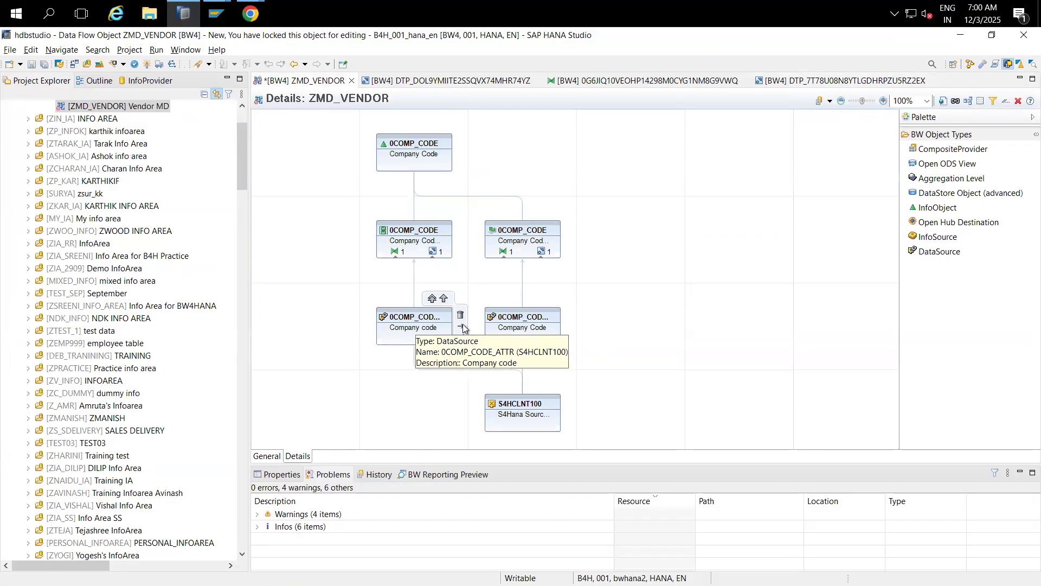
{"action": "mouse_move", "coordinate": [411, 326]}
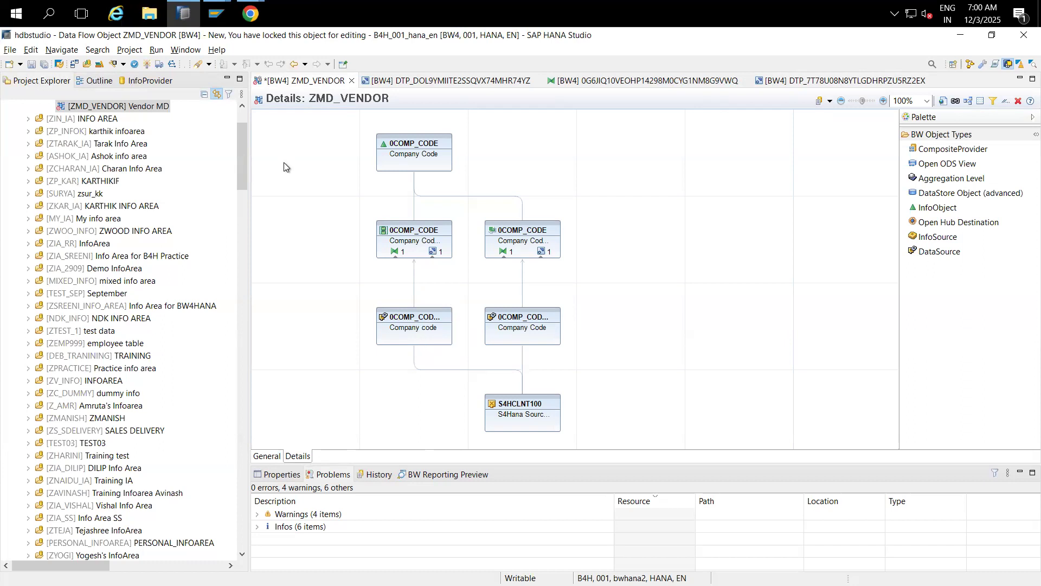
{"action": "left_click", "coordinate": [148, 63]}
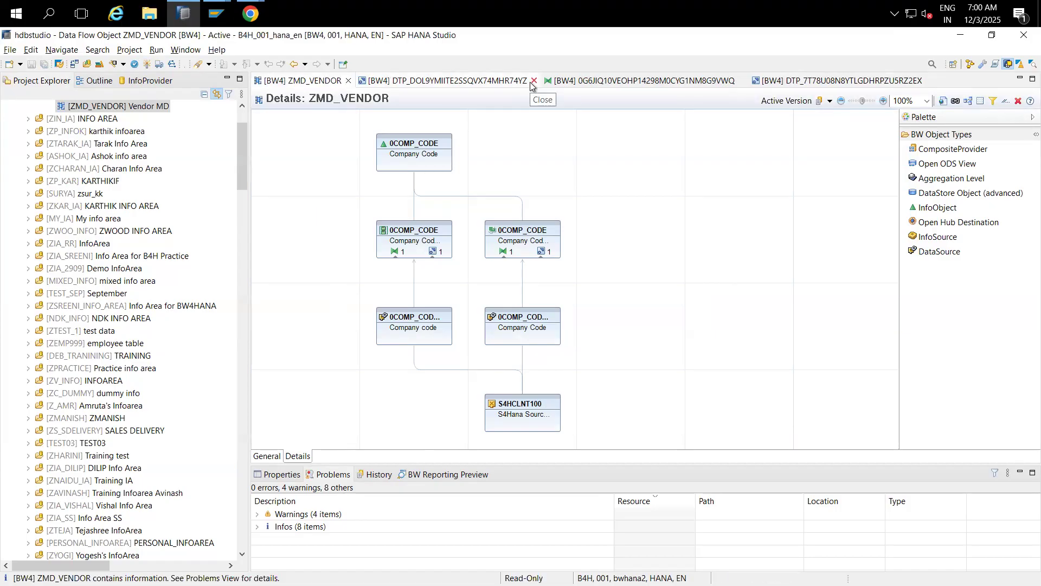
Step: Close the two DTP editors and the transformation editor, then drop a new DataSource node
{"action": "left_click", "coordinate": [534, 81]}
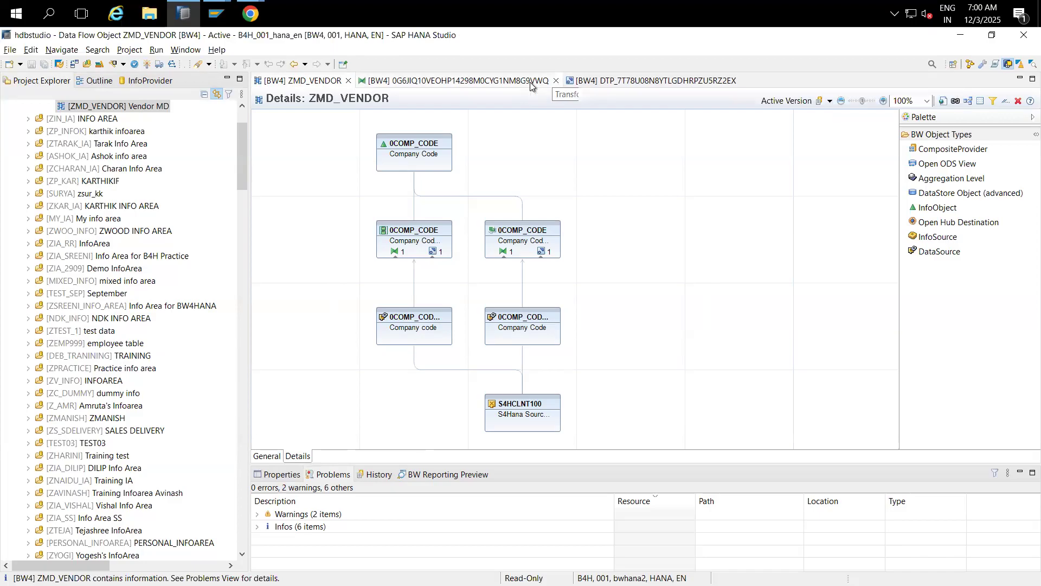
{"action": "left_click", "coordinate": [555, 81]}
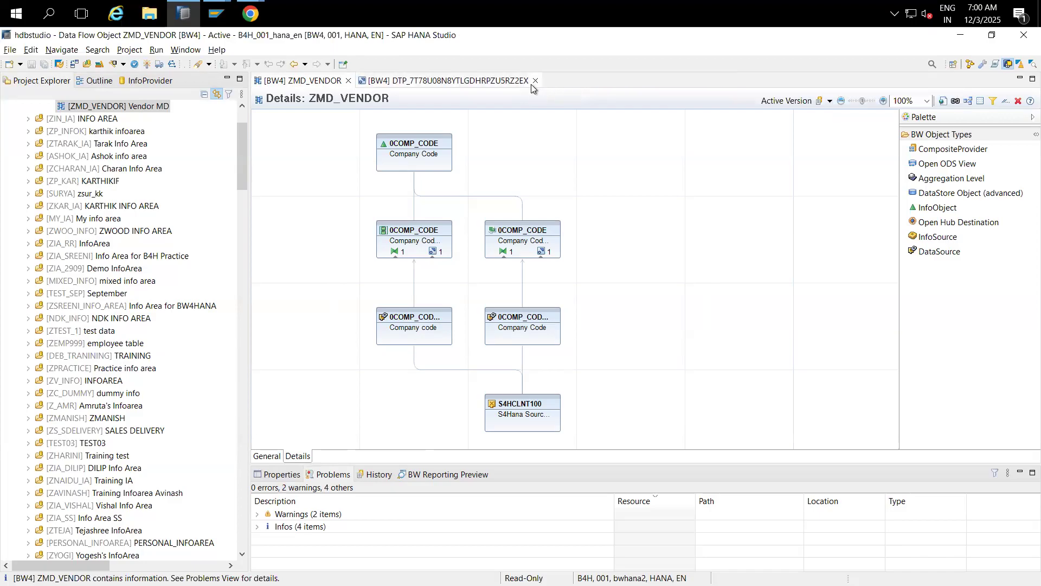
{"action": "left_click", "coordinate": [534, 80]}
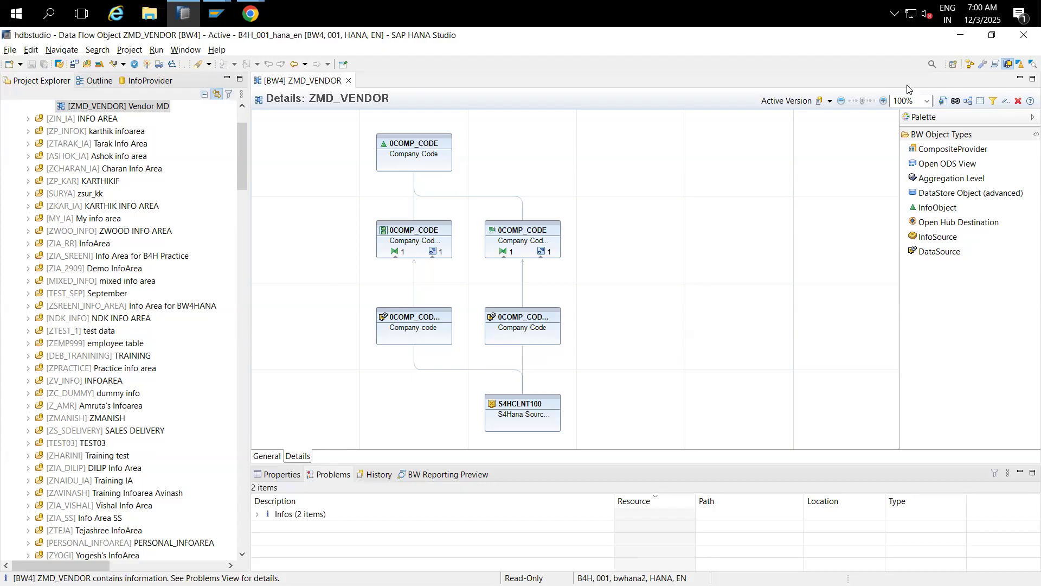
{"action": "left_click", "coordinate": [934, 252]}
{"action": "left_click", "coordinate": [704, 344]}
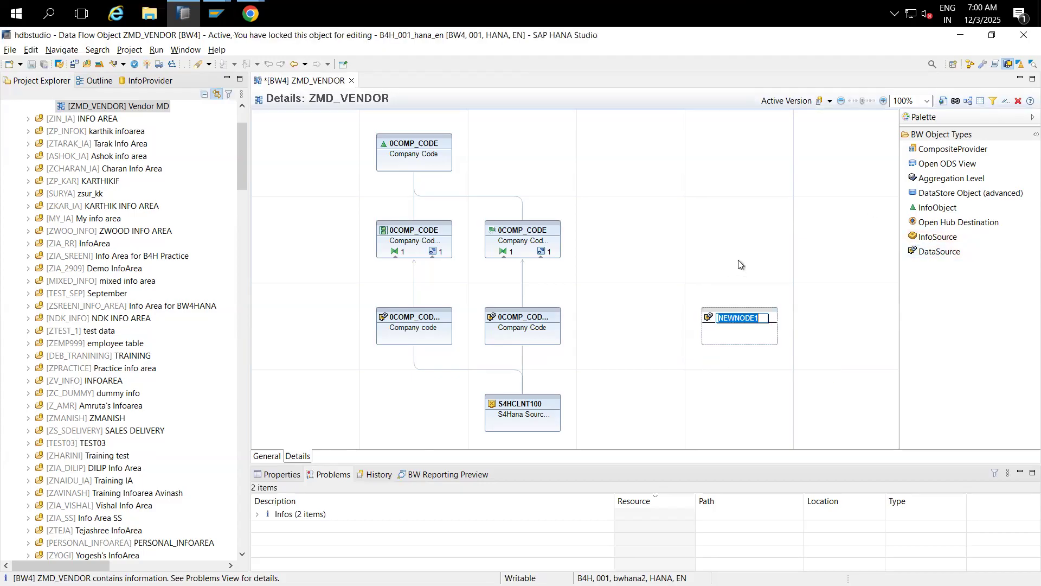
Step: Assign DataSource 0CUSTOMER_ATTR from S4HCLNT100 to the new node
{"action": "left_click", "coordinate": [743, 376]}
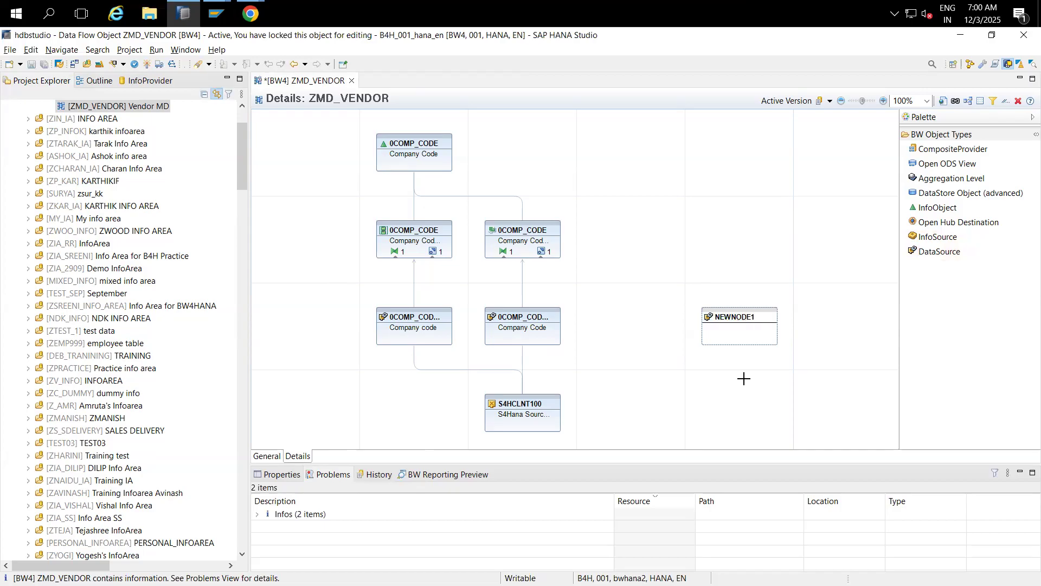
{"action": "right_click", "coordinate": [752, 321]}
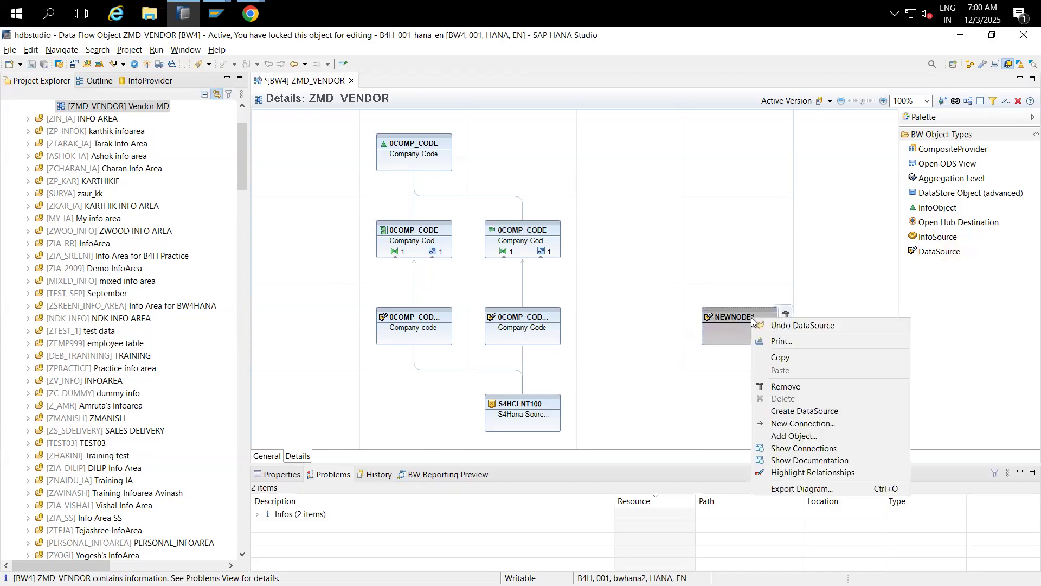
{"action": "left_click", "coordinate": [794, 437]}
{"action": "type", "text": "0customer_"}
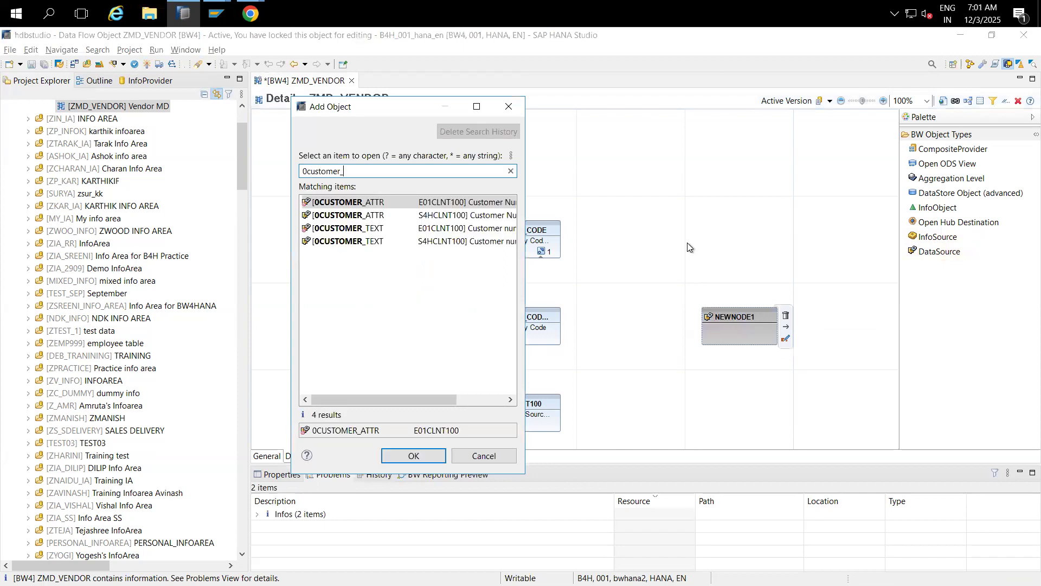
{"action": "type", "text": "a"}
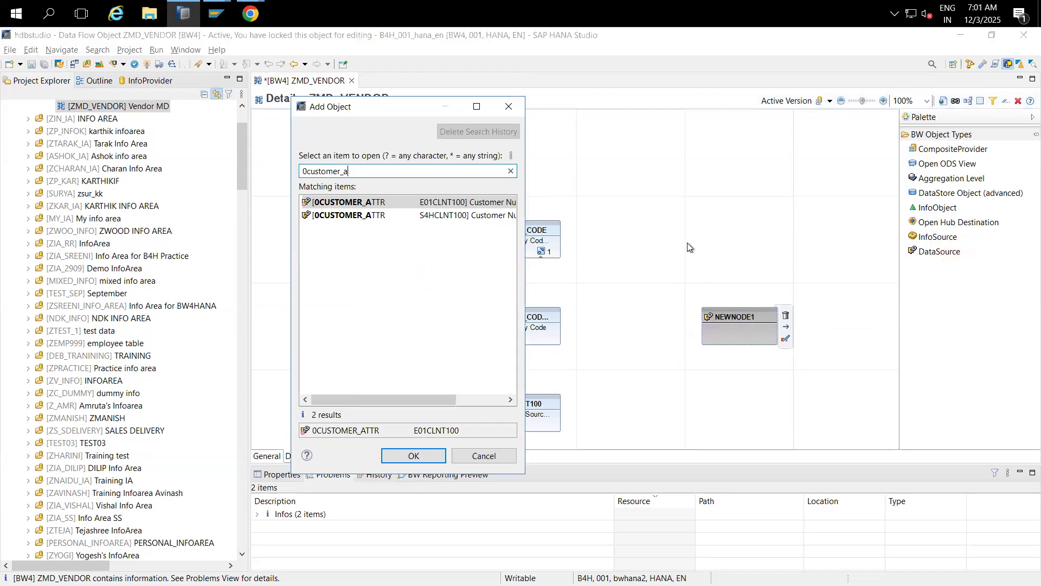
{"action": "double_click", "coordinate": [366, 215]}
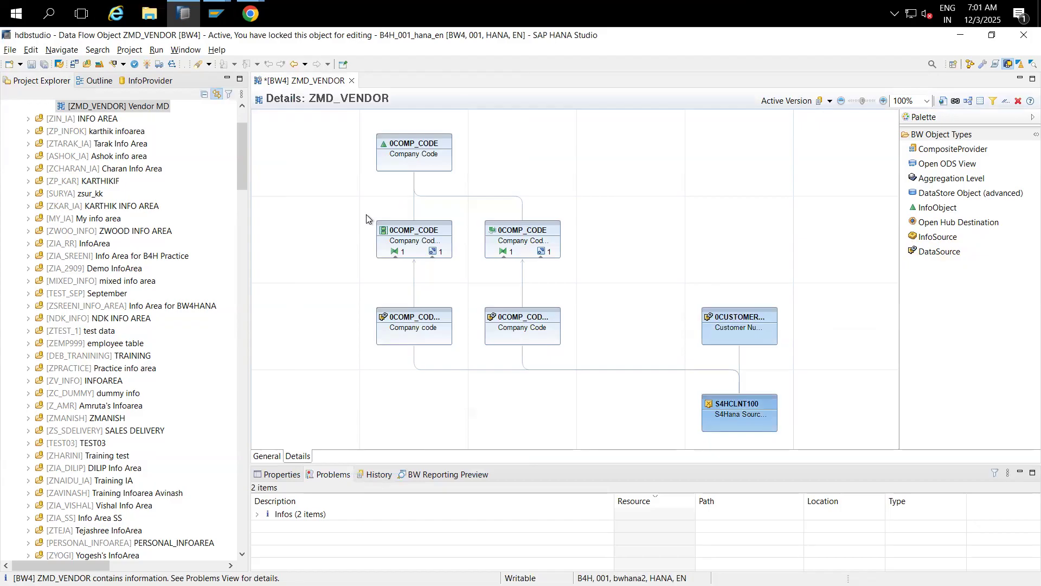
Step: Add an InfoObject node and assign 0CUSTOMER to it
{"action": "left_click_drag", "start_coordinate": [936, 207], "coordinate": [694, 174]}
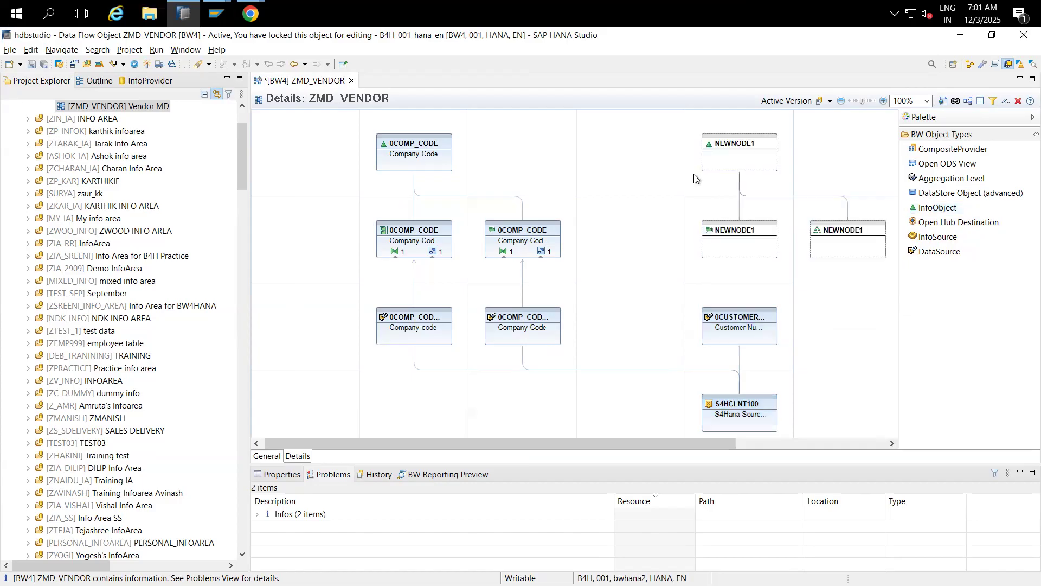
{"action": "right_click", "coordinate": [734, 151]}
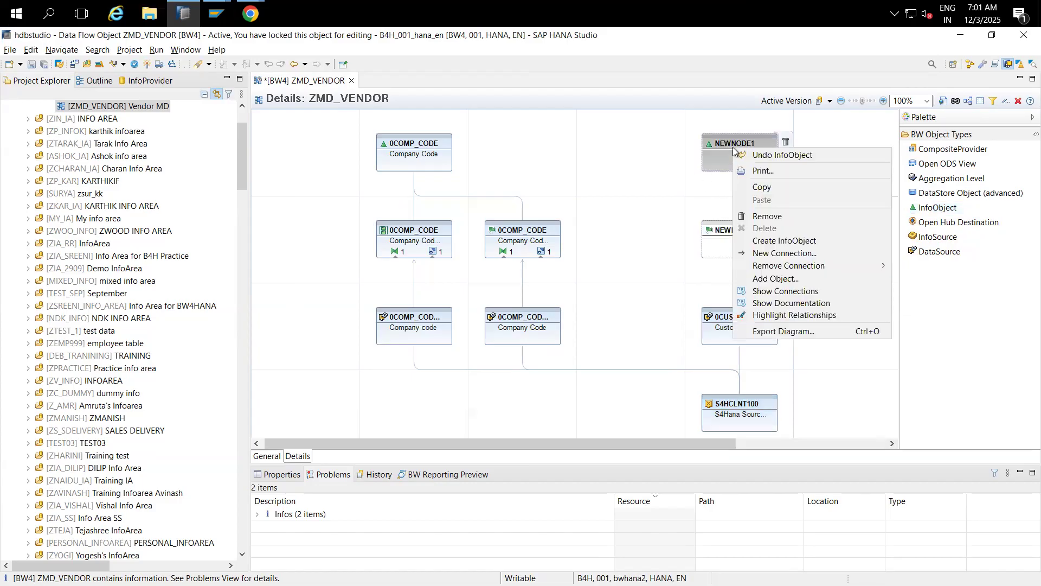
{"action": "left_click", "coordinate": [780, 279]}
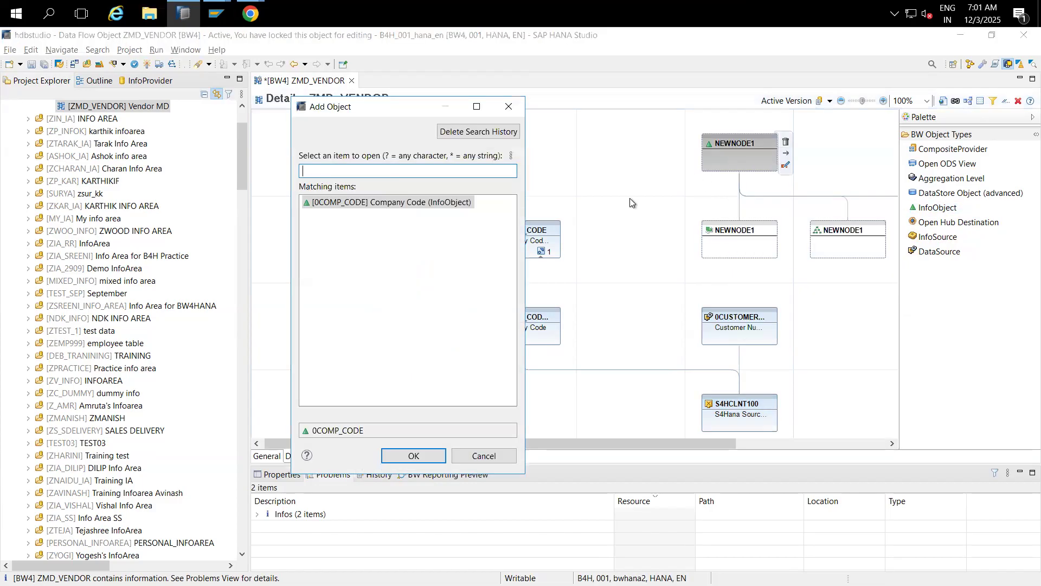
{"action": "type", "text": "0customer"}
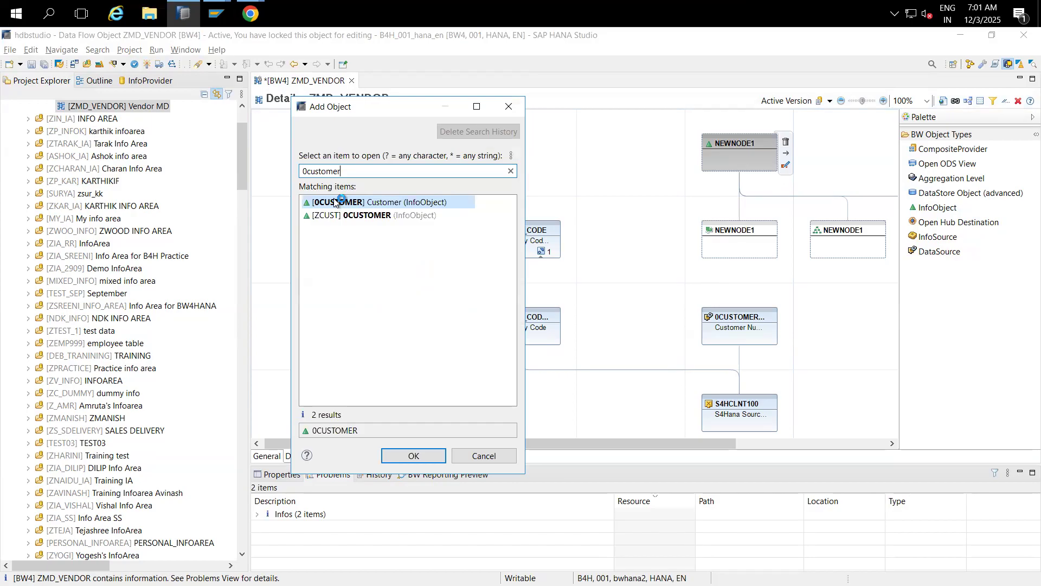
{"action": "double_click", "coordinate": [334, 201]}
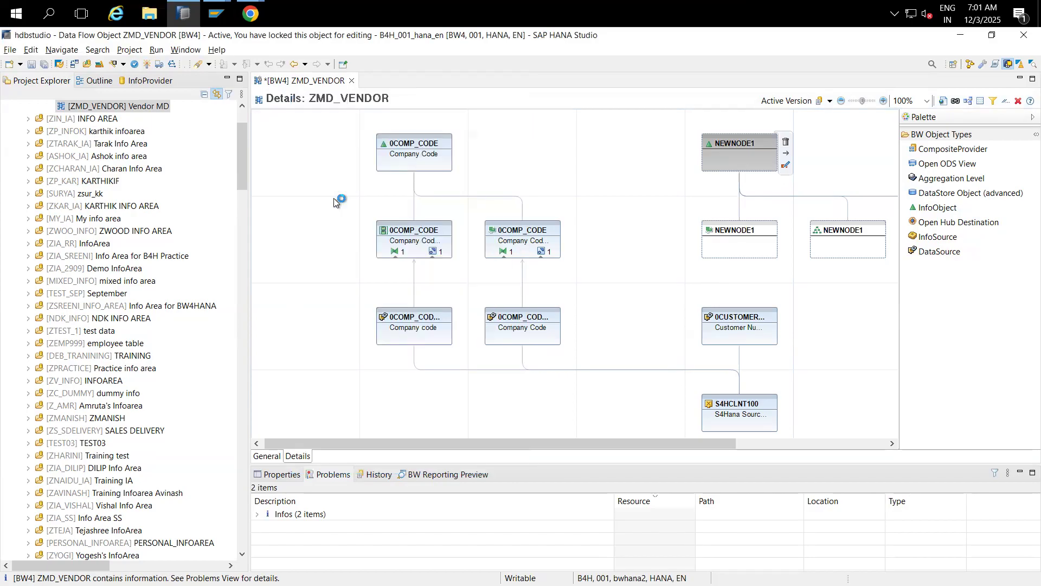
Step: Connect 0CUSTOMER_ATTR to the 0CUSTOMER attributes node and open the resulting transformation
{"action": "left_click", "coordinate": [759, 317]}
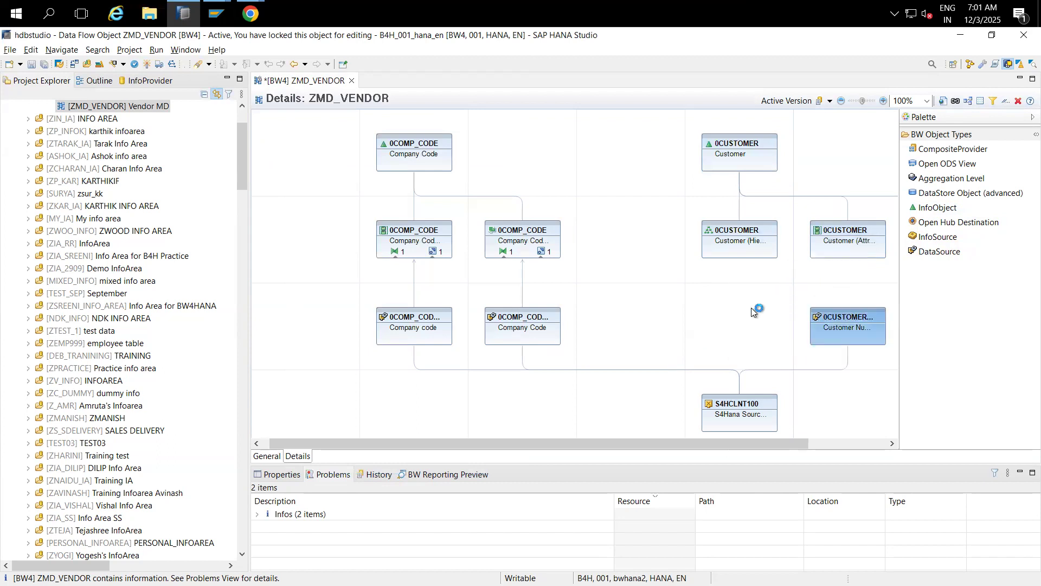
{"action": "mouse_move", "coordinate": [852, 309]}
{"action": "left_click_drag", "start_coordinate": [866, 298], "coordinate": [844, 255]}
{"action": "left_click", "coordinate": [845, 444]}
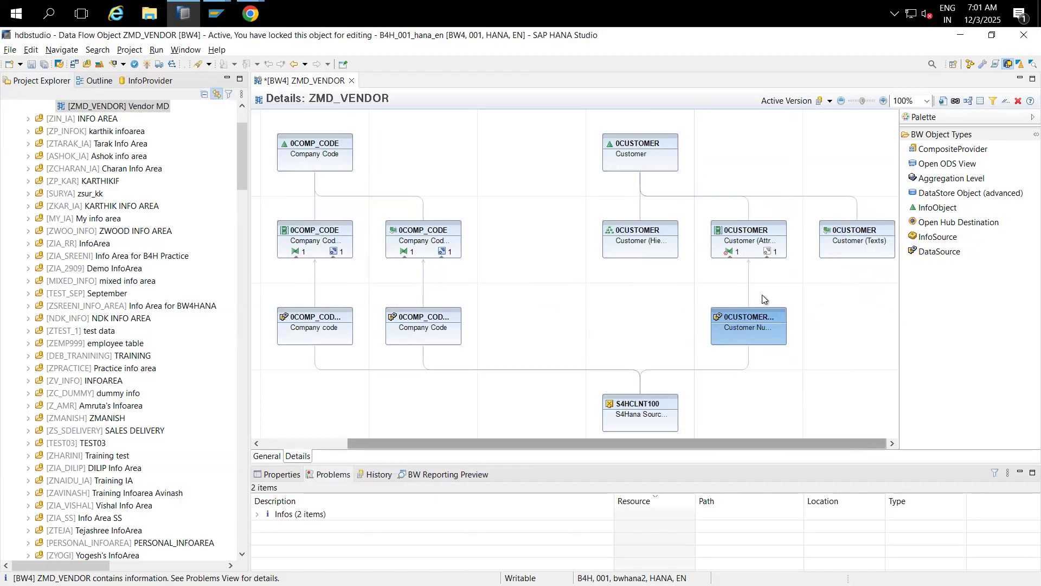
{"action": "left_click", "coordinate": [731, 253]}
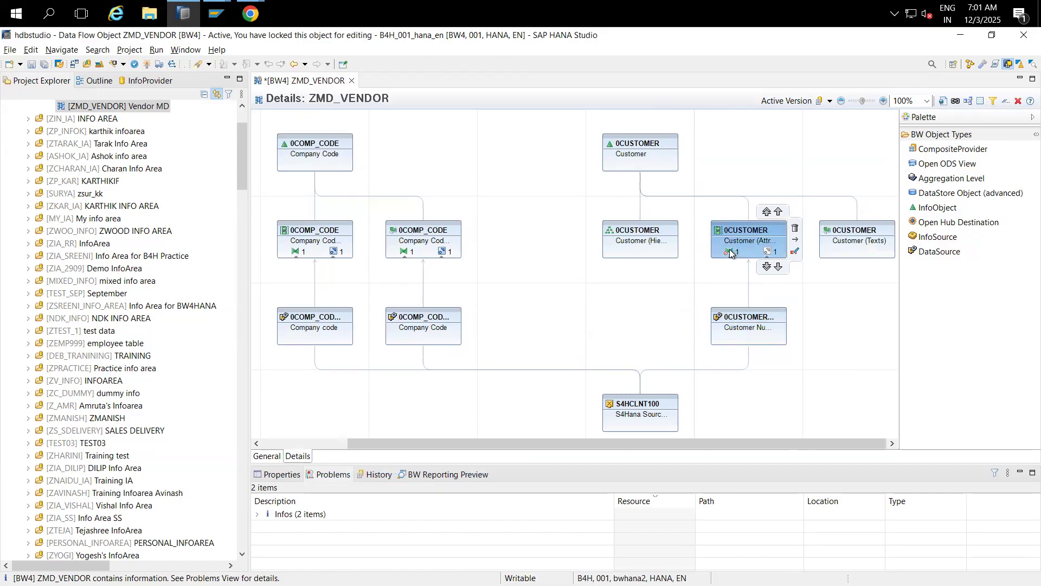
{"action": "left_click", "coordinate": [730, 252]}
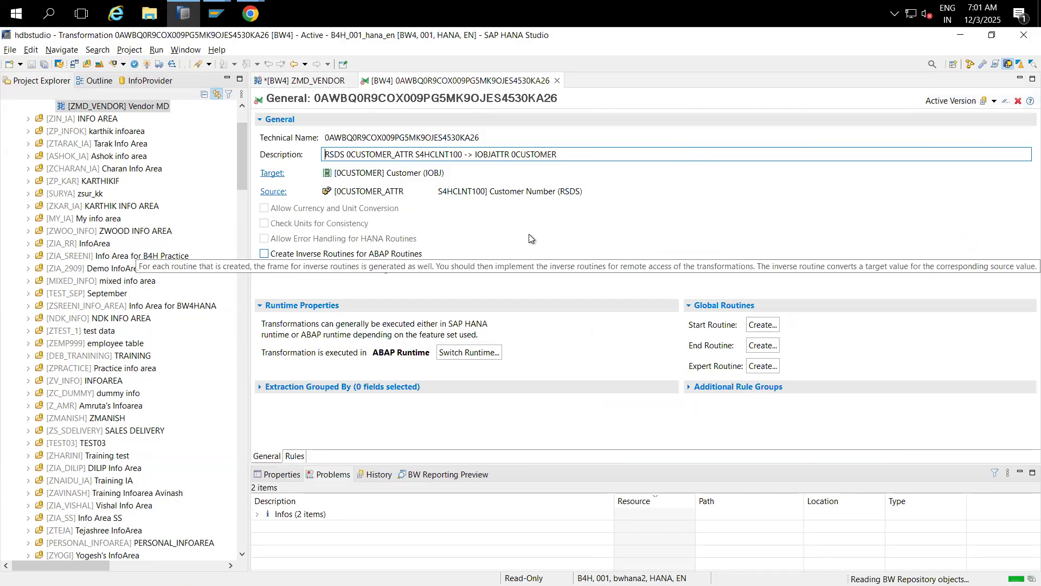
Step: In Rules, map ADRNR Address onto 0ADDR_NUMBR Address and activate the transformation
{"action": "left_click", "coordinate": [294, 456]}
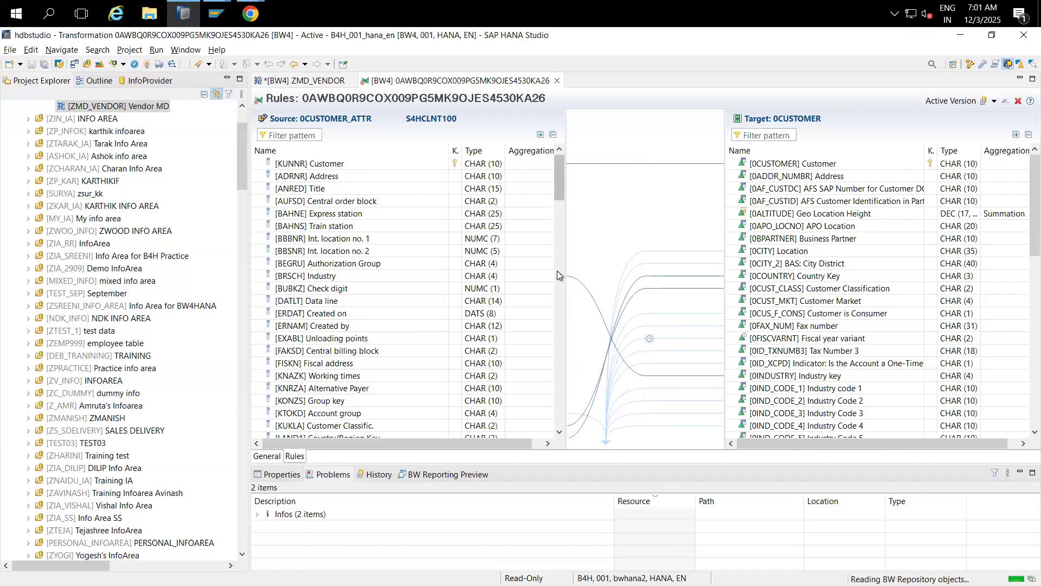
{"action": "left_click", "coordinate": [539, 176]}
{"action": "left_click_drag", "start_coordinate": [564, 174], "coordinate": [739, 177]}
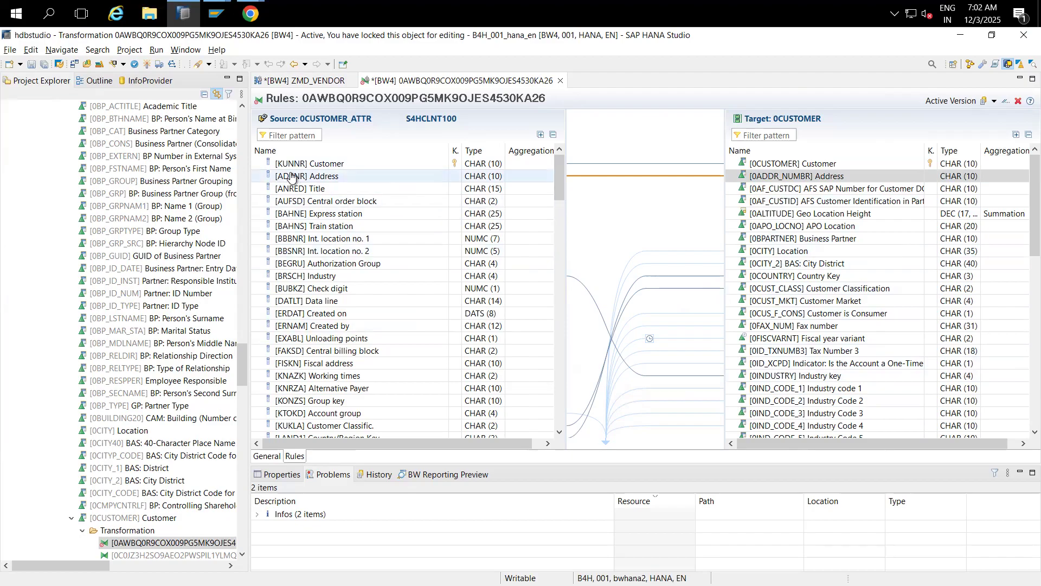
{"action": "left_click", "coordinate": [146, 64]}
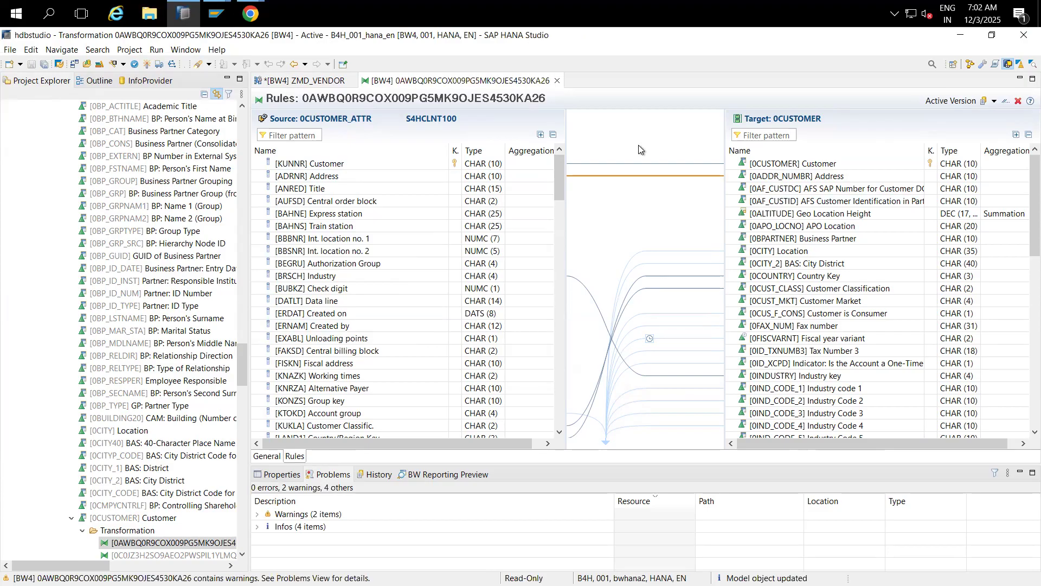
{"action": "left_click", "coordinate": [304, 81]}
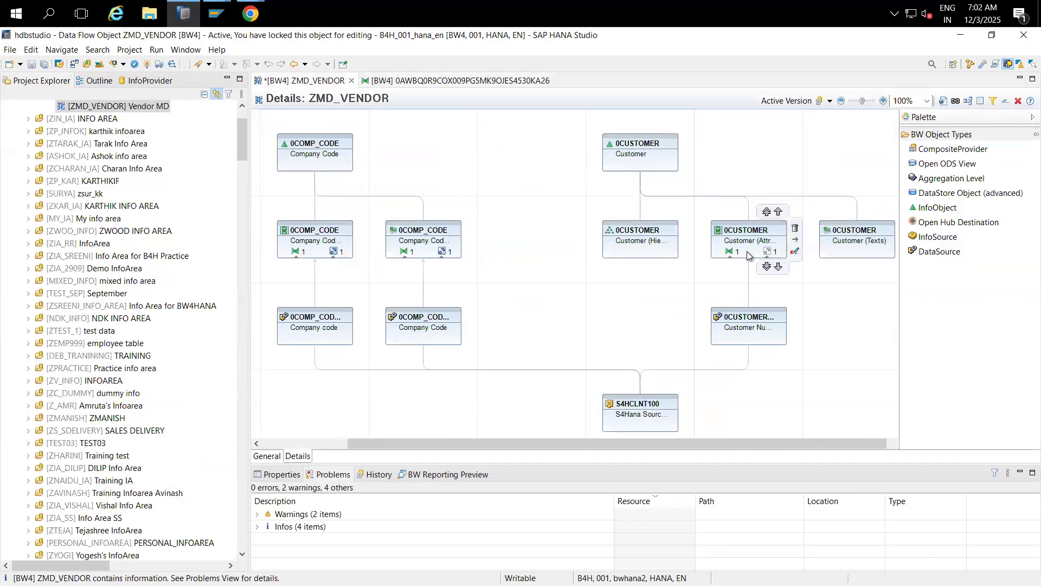
Step: Create and activate DTP_7T78U08N8YTLGDHS8E7OLUWR2 loading 0CUSTOMER_ATTR into 0CUSTOMER attributes
{"action": "left_click", "coordinate": [766, 252]}
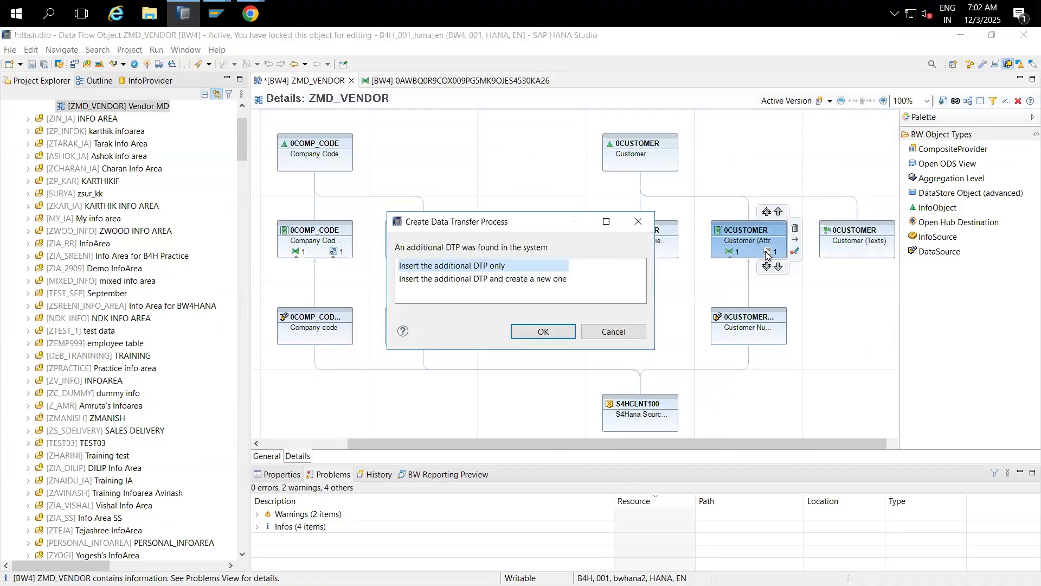
{"action": "left_click", "coordinate": [473, 280]}
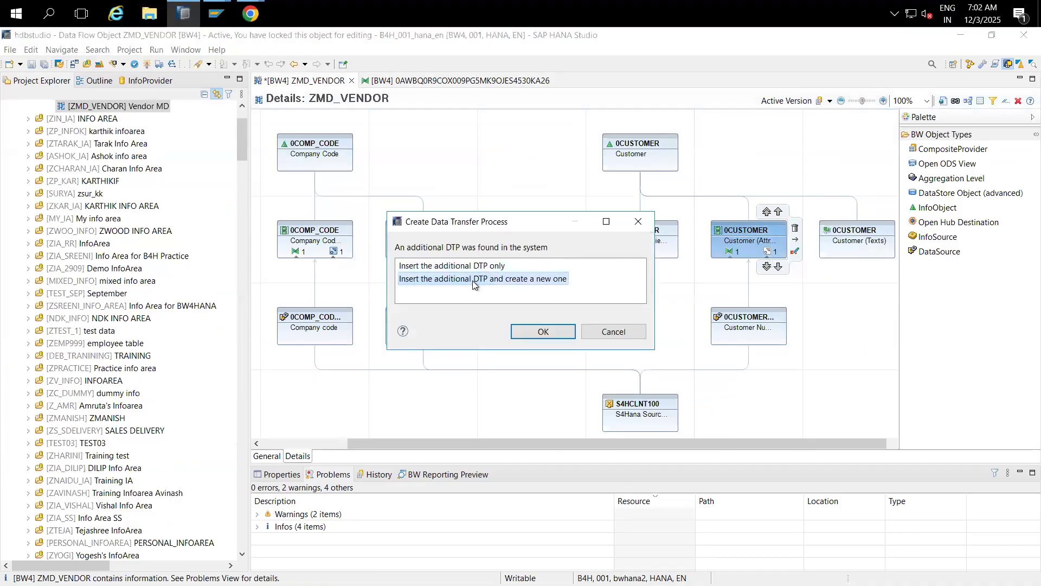
{"action": "left_click", "coordinate": [537, 334]}
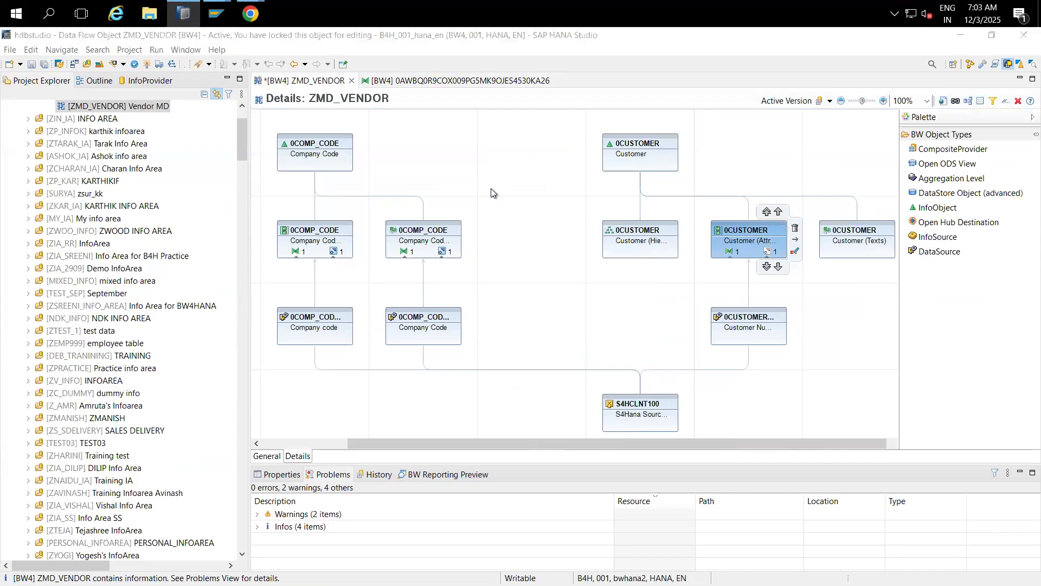
{"action": "left_click", "coordinate": [523, 412]}
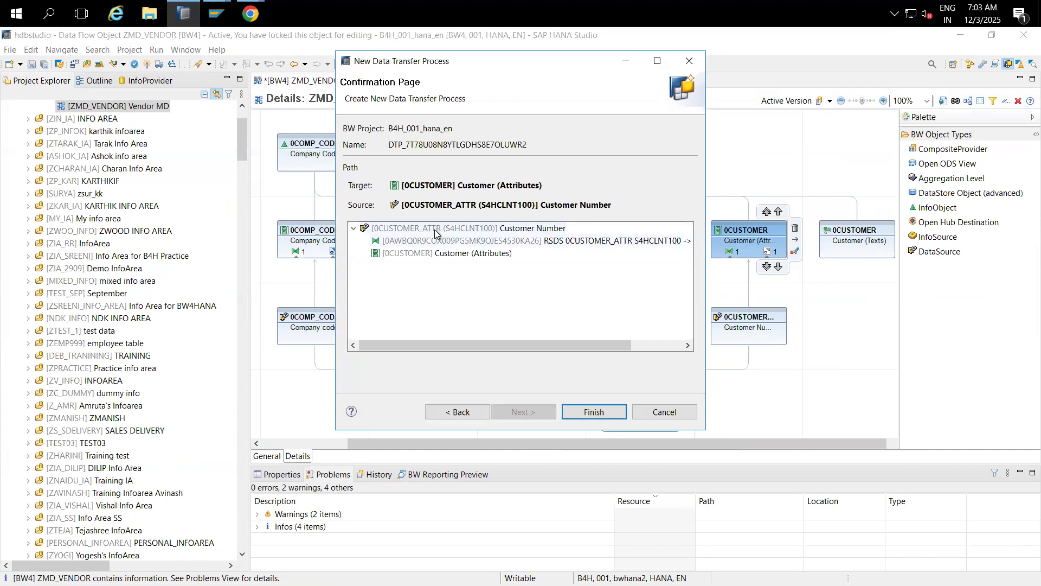
{"action": "left_click", "coordinate": [437, 229]}
{"action": "left_click", "coordinate": [576, 407]}
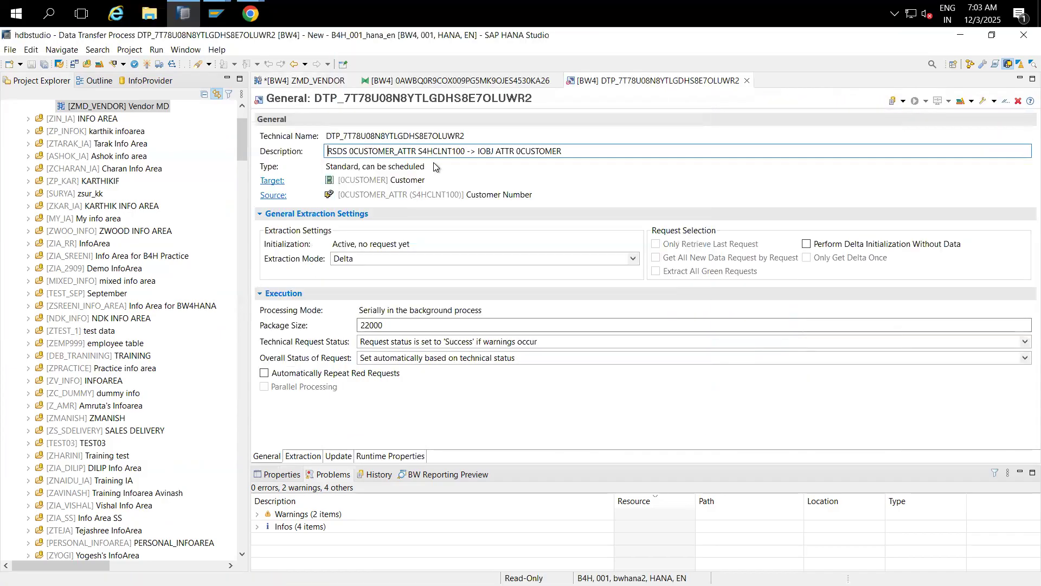
{"action": "left_click", "coordinate": [146, 64]}
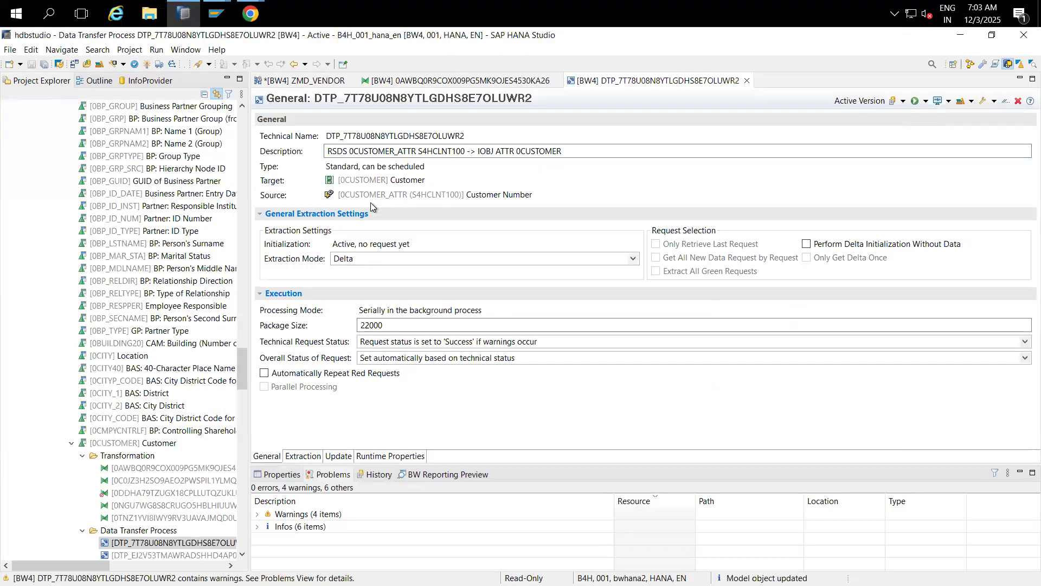
{"action": "left_click", "coordinate": [392, 257]}
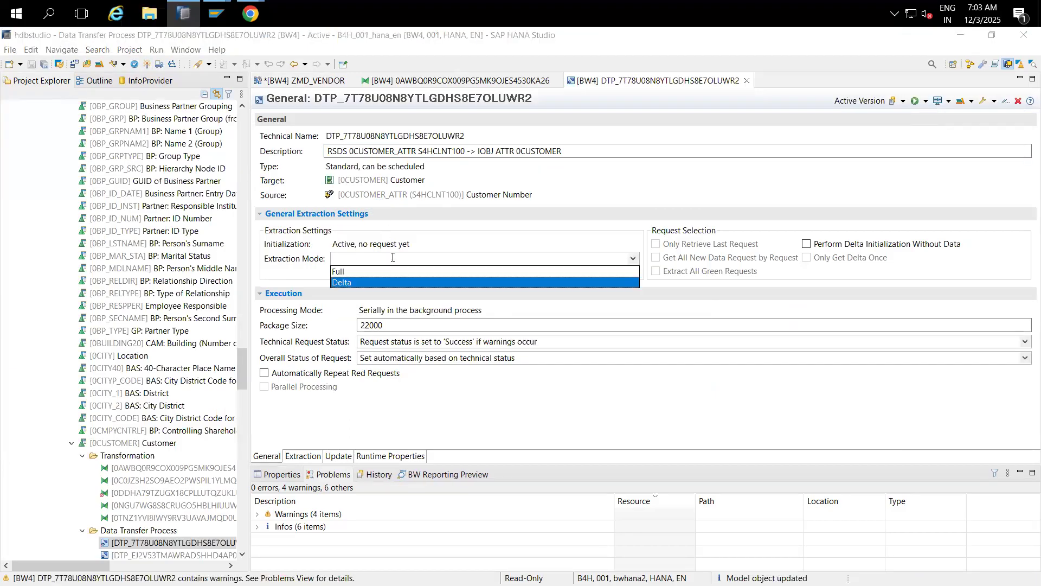
Step: Switch the DTP to Full extraction, save, run it in the background, and copy its technical name
{"action": "left_click", "coordinate": [347, 275]}
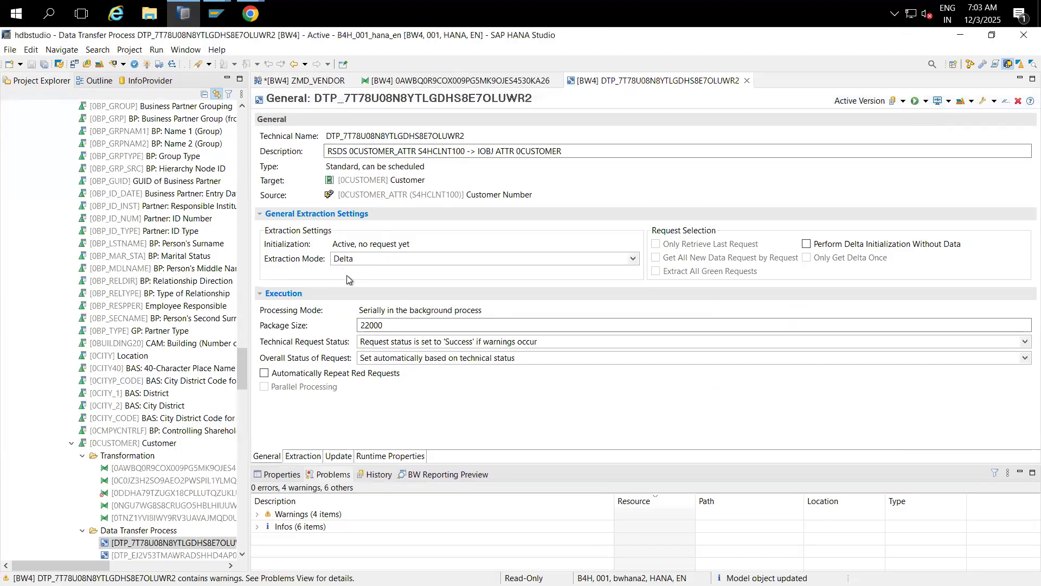
{"action": "left_click", "coordinate": [147, 64]}
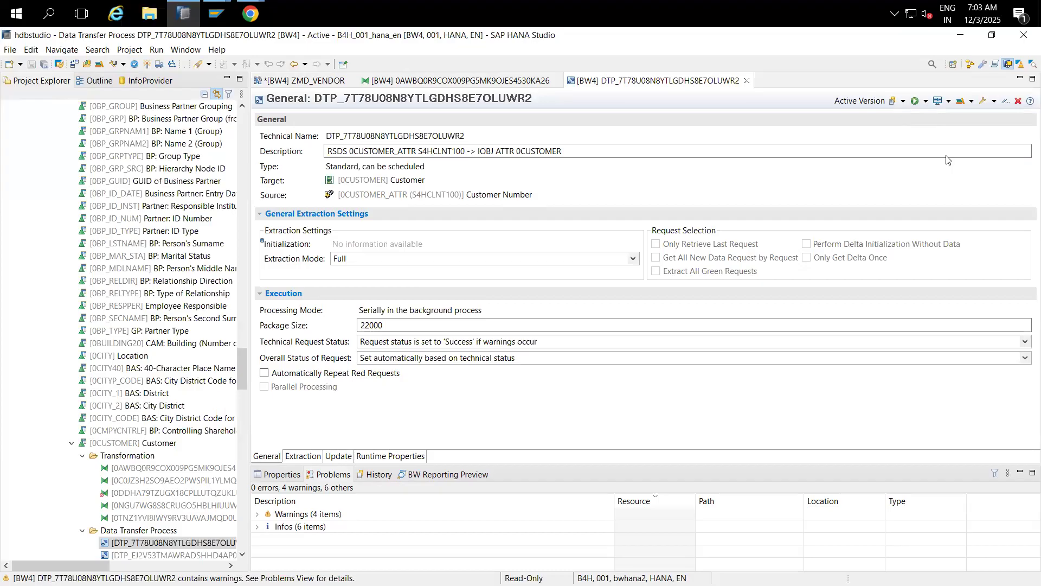
{"action": "left_click", "coordinate": [926, 101]}
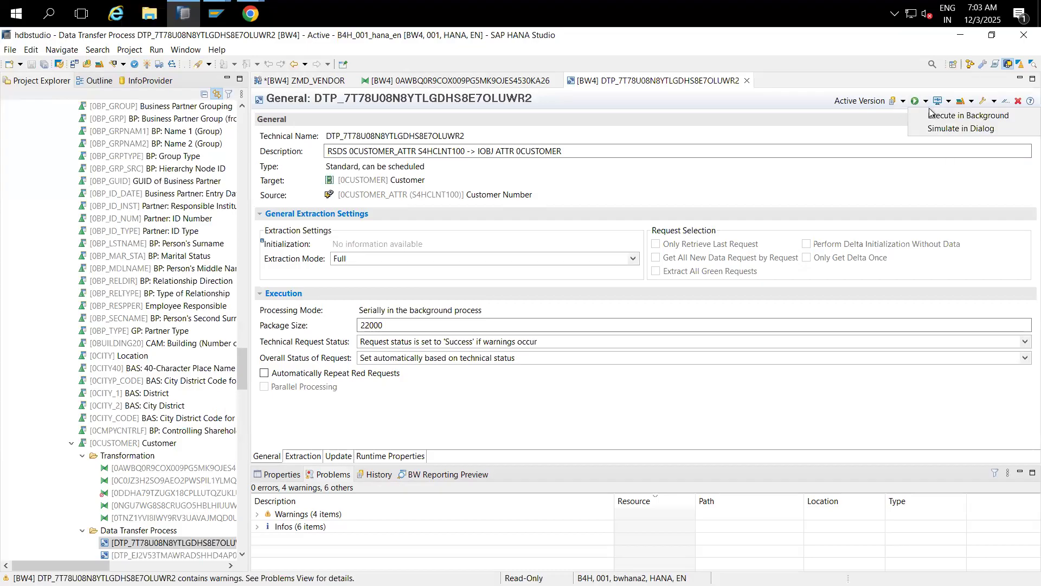
{"action": "left_click", "coordinate": [934, 116]}
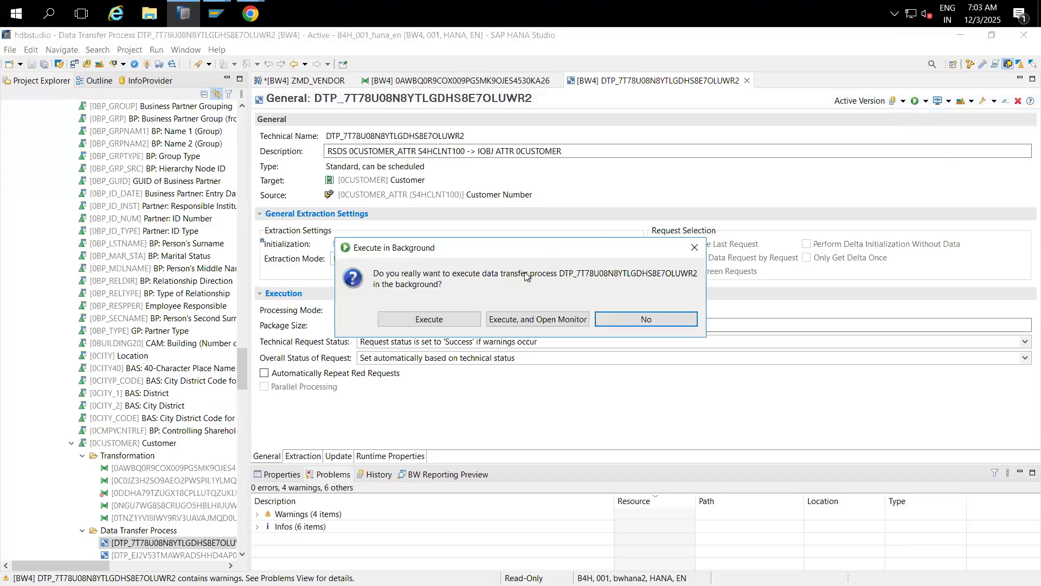
{"action": "left_click", "coordinate": [449, 320]}
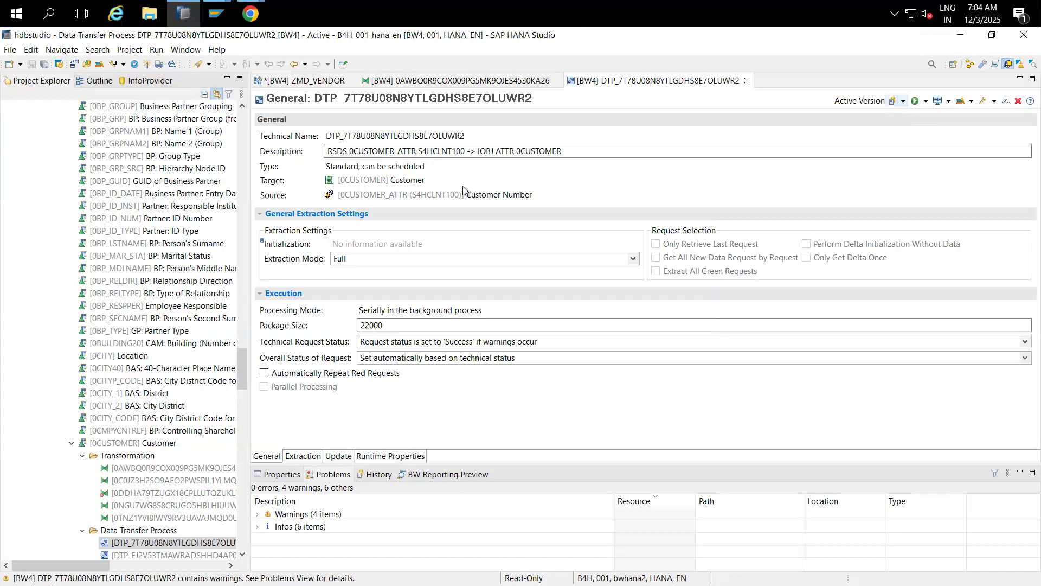
{"action": "left_click_drag", "start_coordinate": [465, 136], "coordinate": [327, 134]}
{"action": "key", "text": "ctrl+c"}
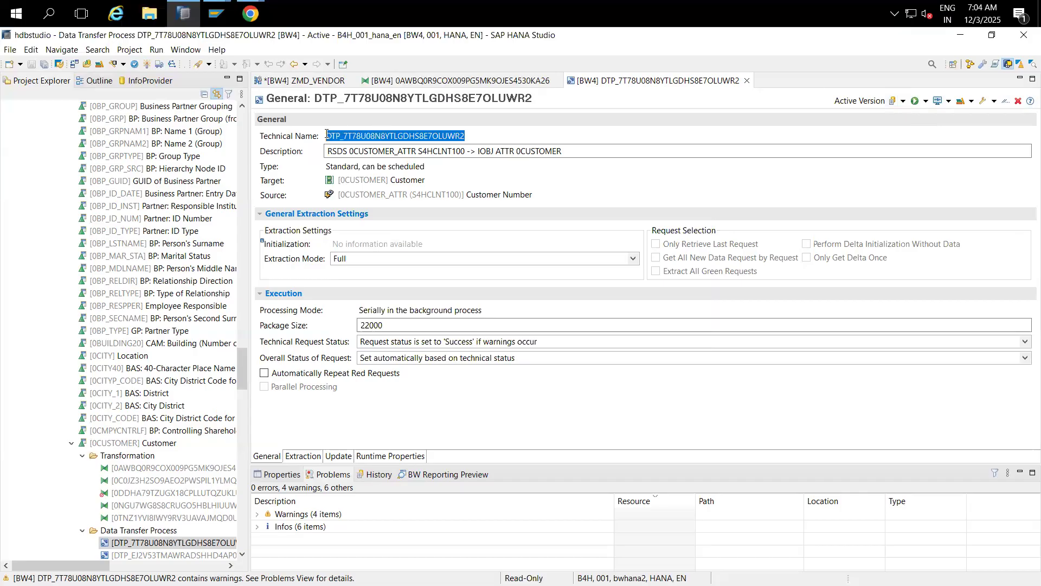
{"action": "left_click", "coordinate": [216, 14]}
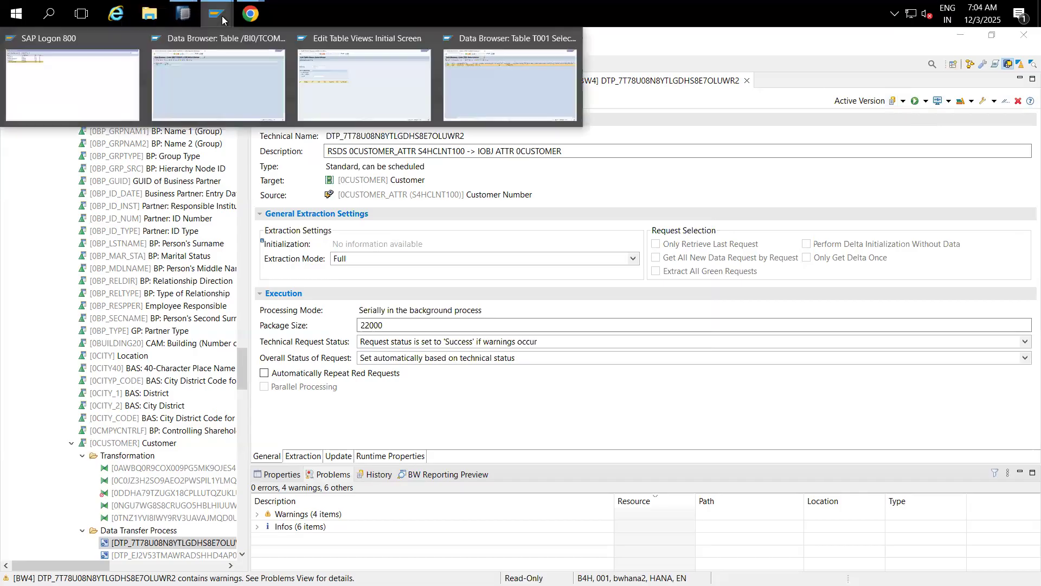
Step: In SAP GUI, run /nse16n and look up the new DTP by its pasted ID
{"action": "left_click", "coordinate": [235, 99]}
{"action": "left_click", "coordinate": [84, 63]}
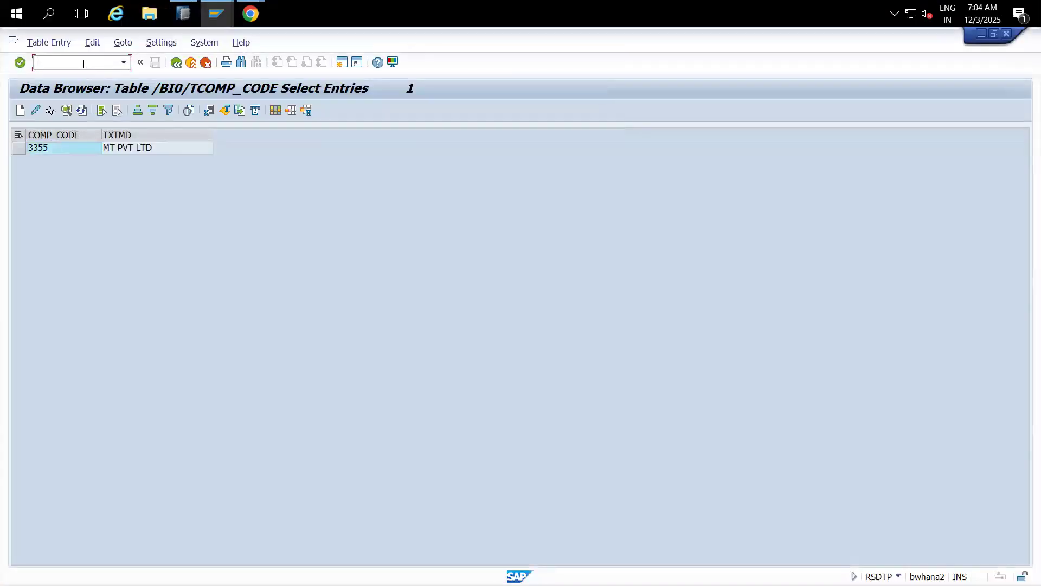
{"action": "type", "text": "/n"}
{"action": "type", "text": "se16n"}
{"action": "key", "text": "Return"}
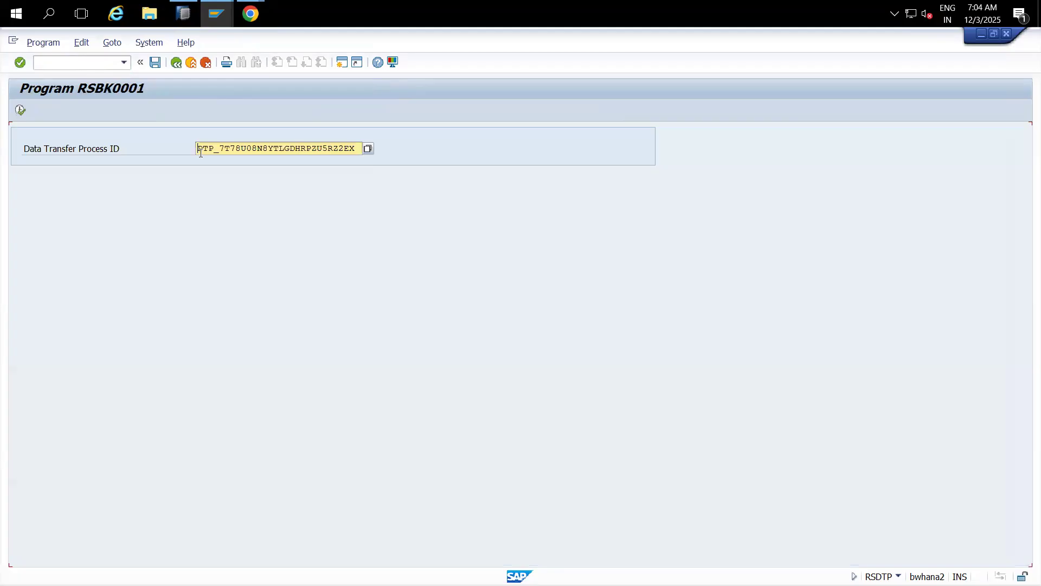
{"action": "key", "text": "ctrl+a"}
{"action": "key", "text": "Delete"}
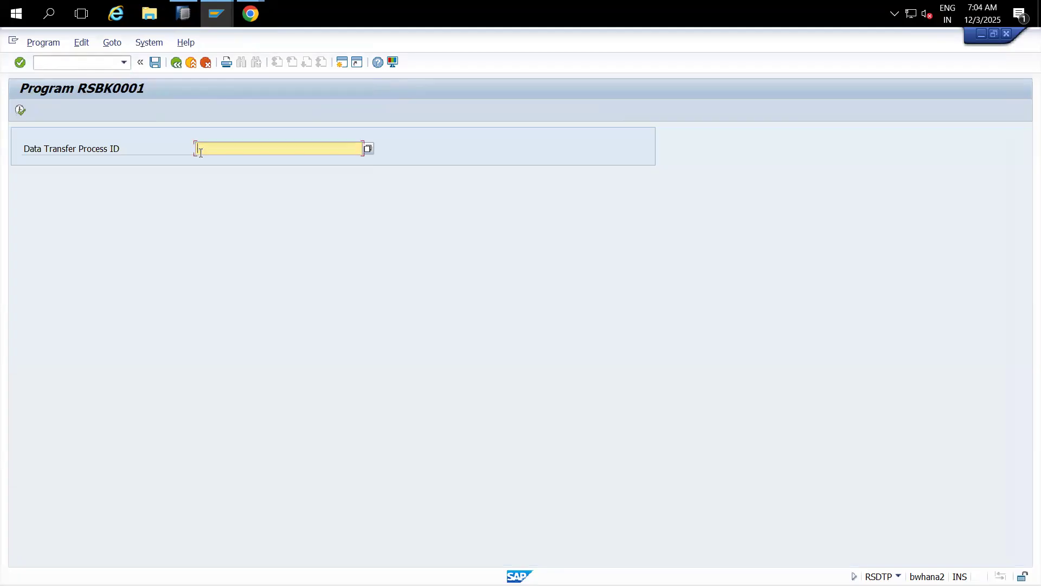
{"action": "key", "text": "ctrl+v"}
{"action": "left_click", "coordinate": [20, 109]}
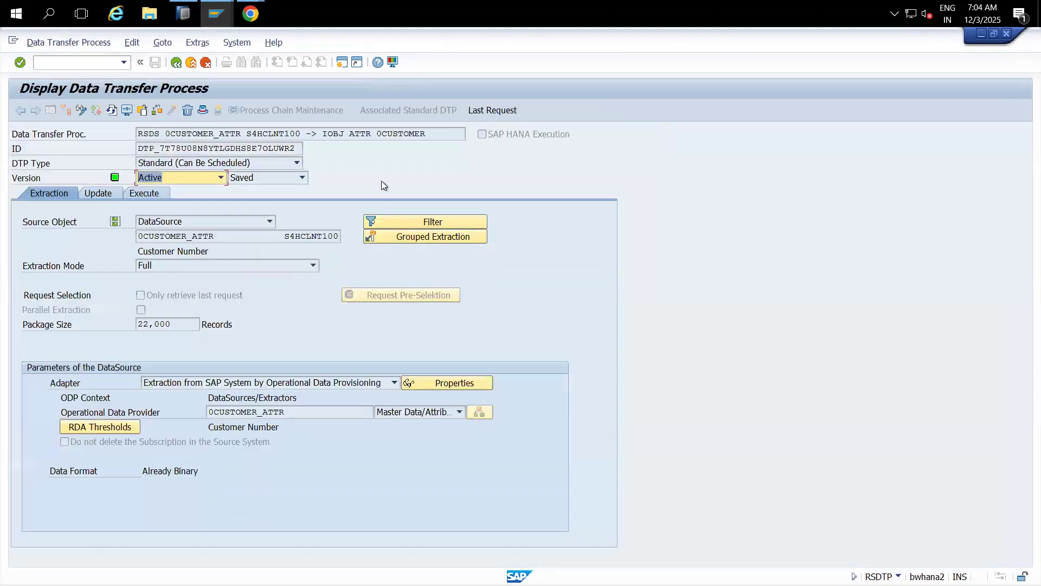
Step: Check the last request: source 0CUSTOMER_ATTR, target 0CUSTOMER, 201 records inserted
{"action": "left_click", "coordinate": [485, 110]}
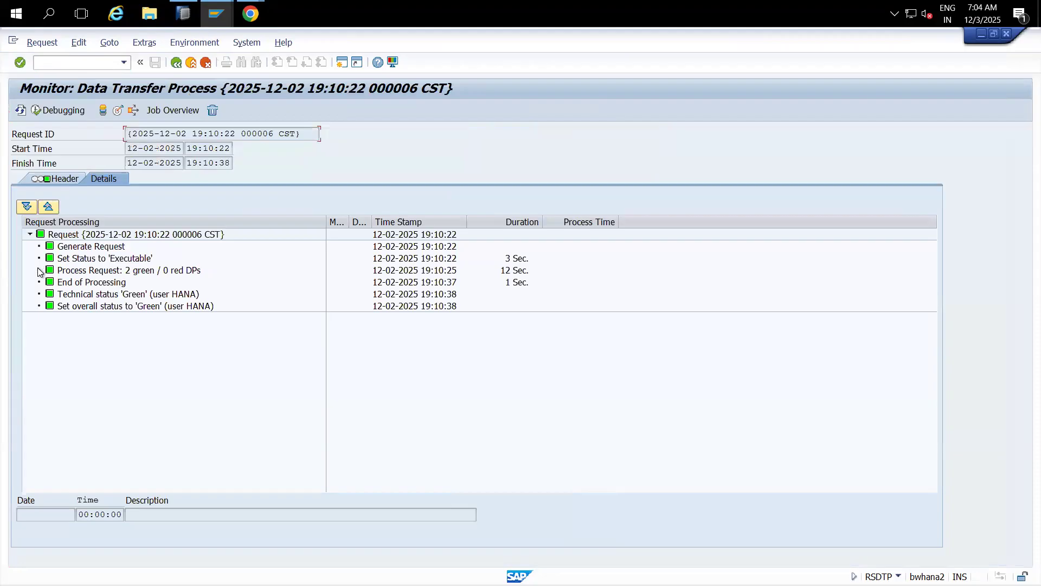
{"action": "left_click", "coordinate": [39, 270]}
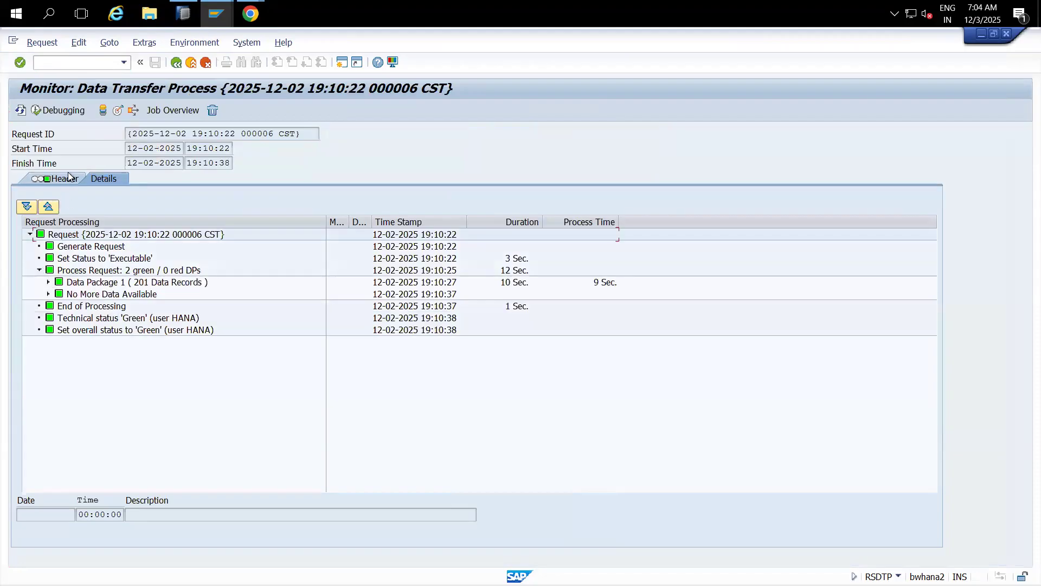
{"action": "left_click", "coordinate": [67, 176]}
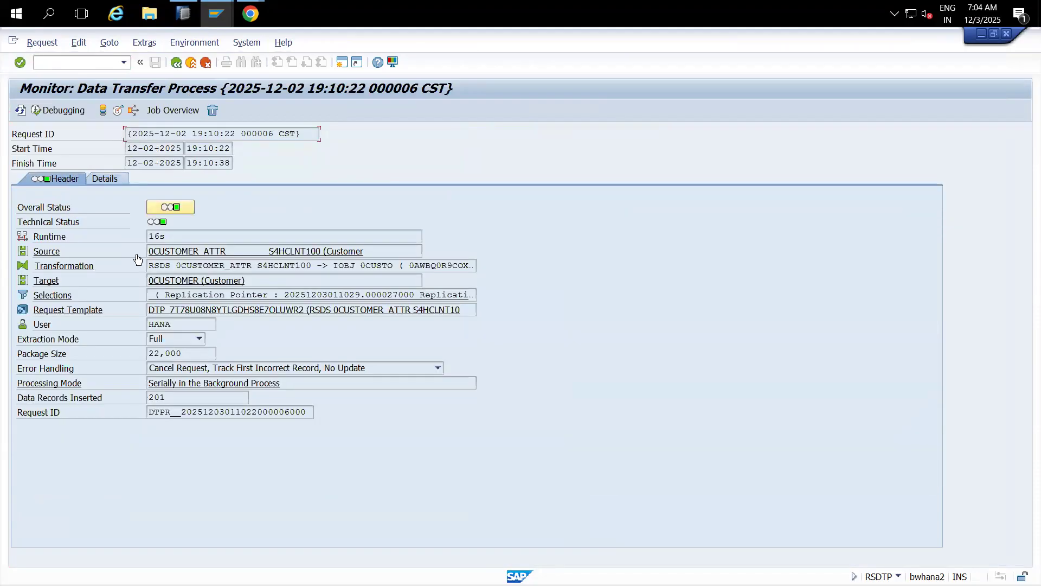
{"action": "left_click_drag", "start_coordinate": [229, 249], "coordinate": [144, 251]}
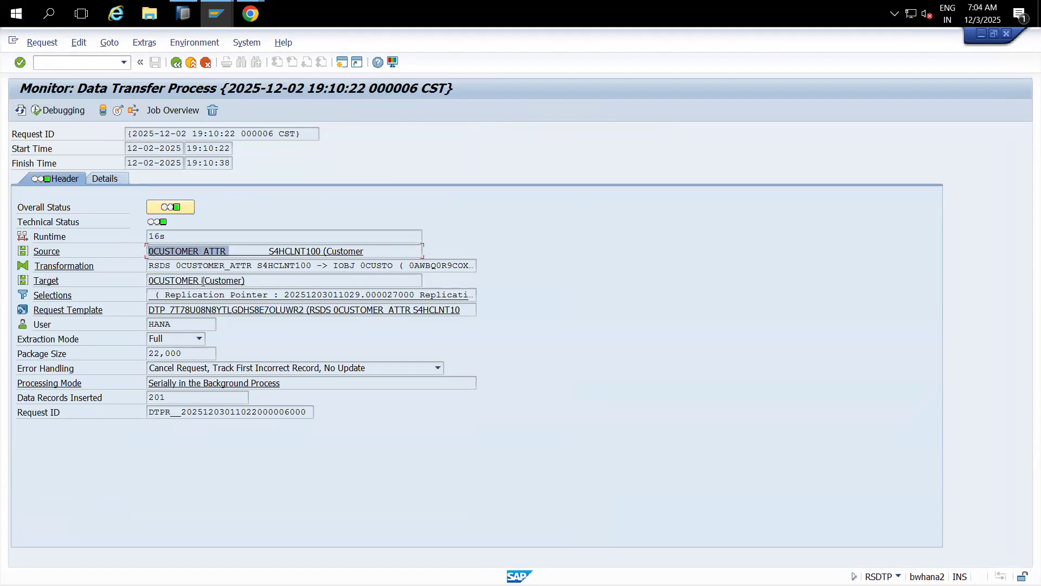
{"action": "left_click_drag", "start_coordinate": [199, 280], "coordinate": [134, 284]}
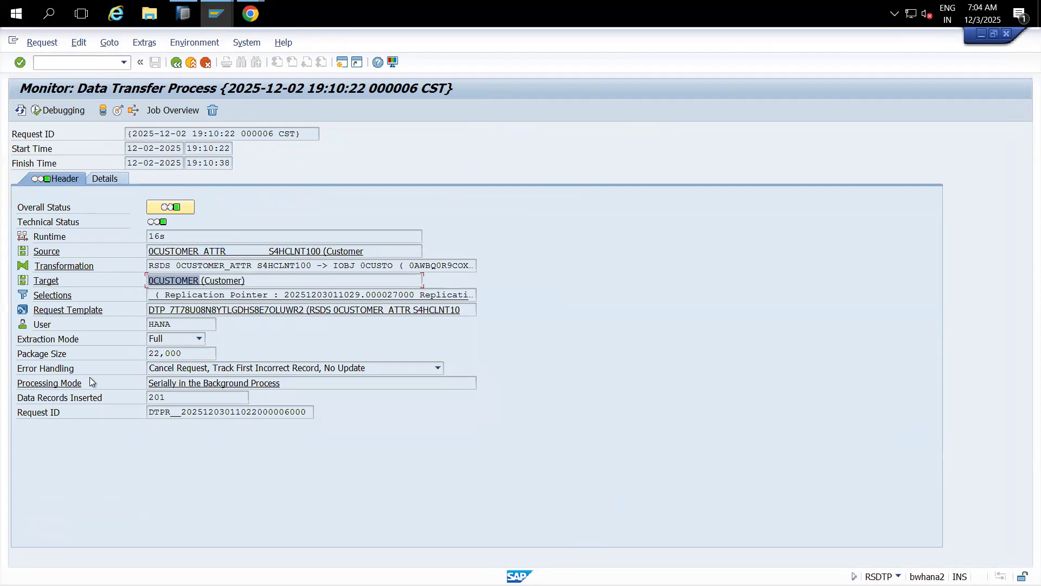
{"action": "left_click_drag", "start_coordinate": [165, 399], "coordinate": [131, 405]}
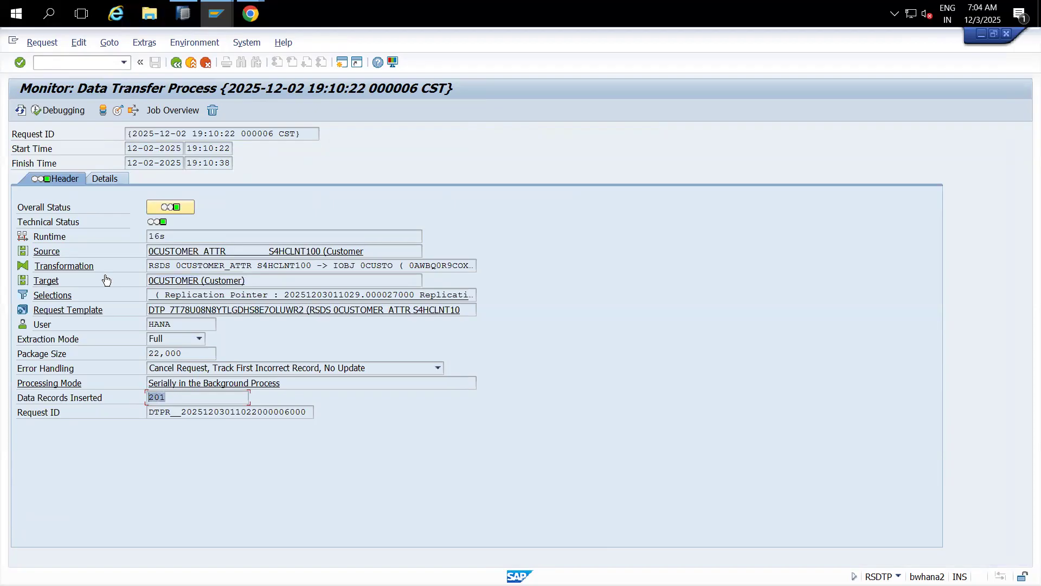
{"action": "left_click", "coordinate": [117, 111]}
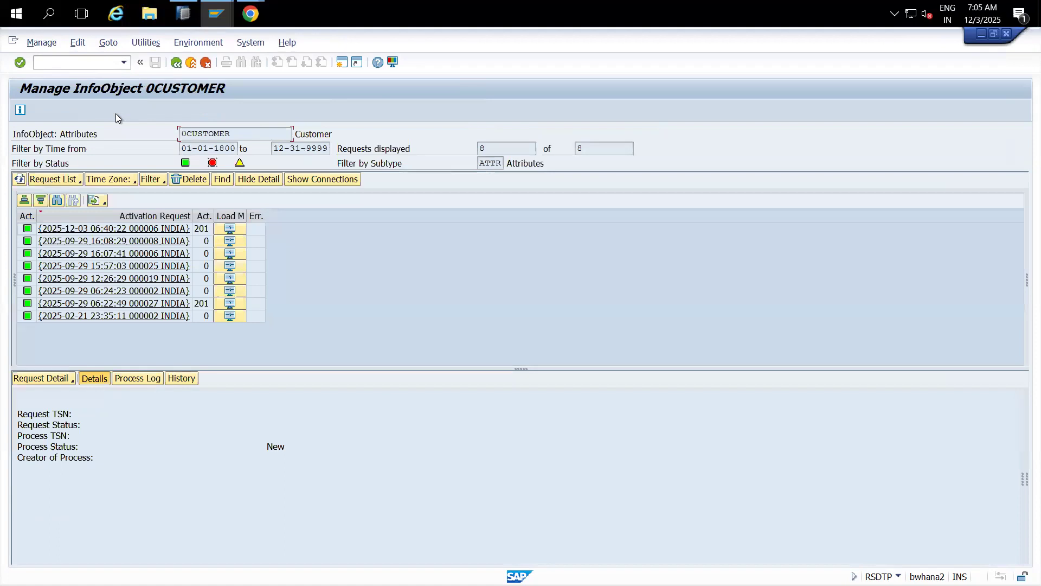
Step: Display the newest request's time-independent active customer data with the selected fields
{"action": "left_click", "coordinate": [258, 232]}
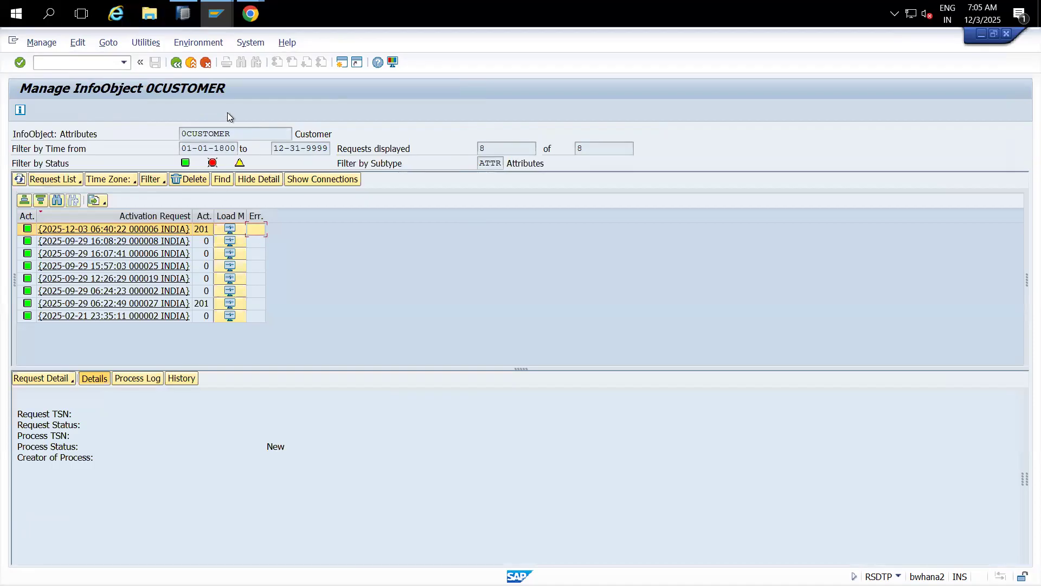
{"action": "right_click", "coordinate": [203, 233]}
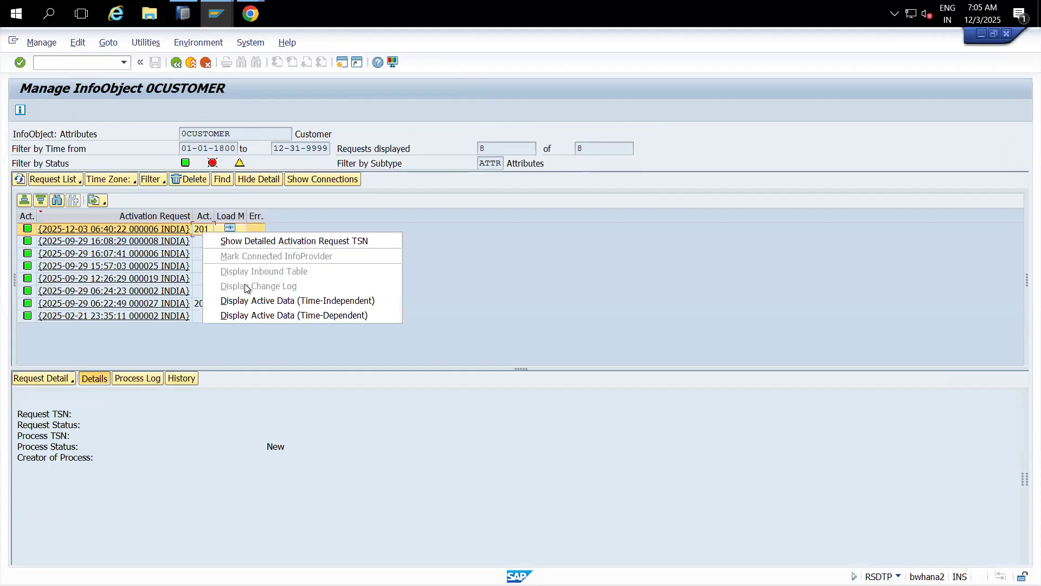
{"action": "left_click", "coordinate": [256, 313]}
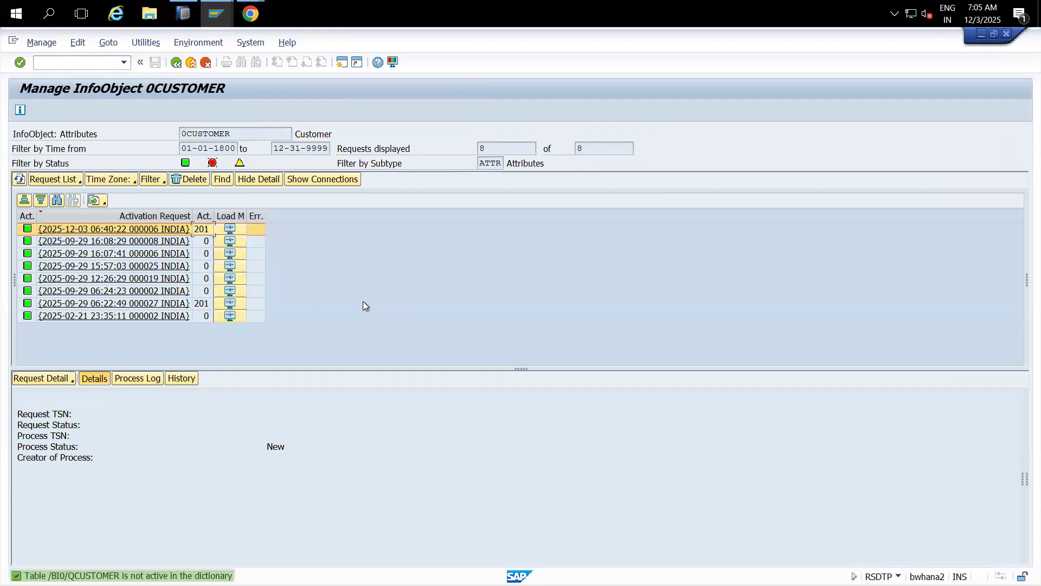
{"action": "right_click", "coordinate": [200, 233]}
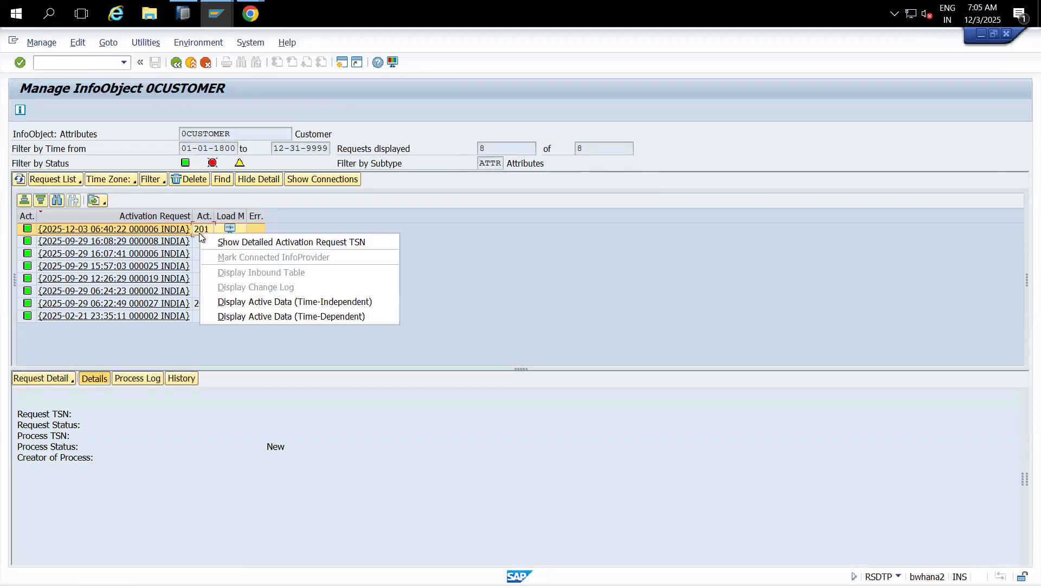
{"action": "left_click", "coordinate": [256, 302]}
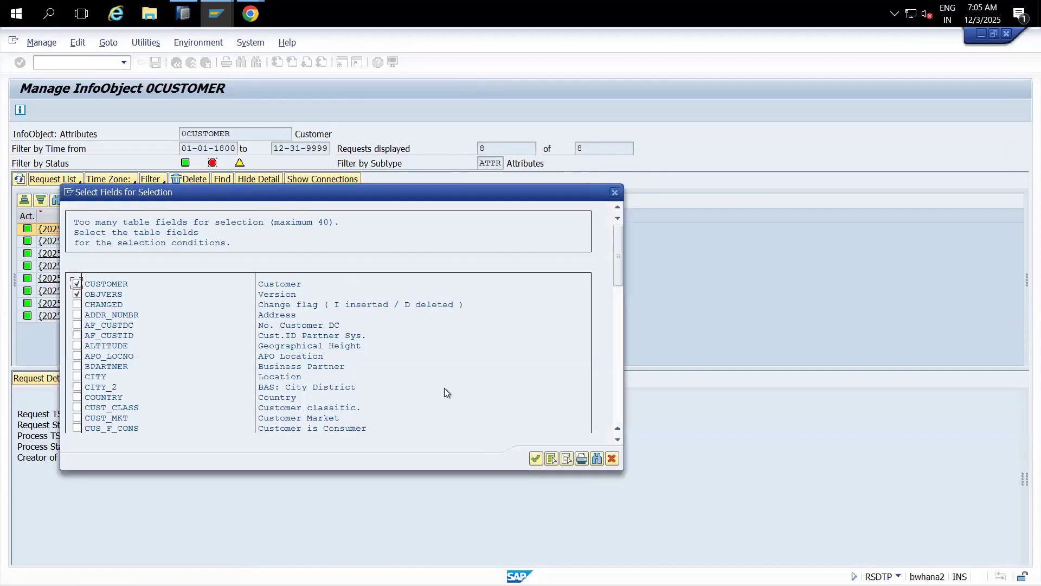
{"action": "left_click", "coordinate": [535, 458]}
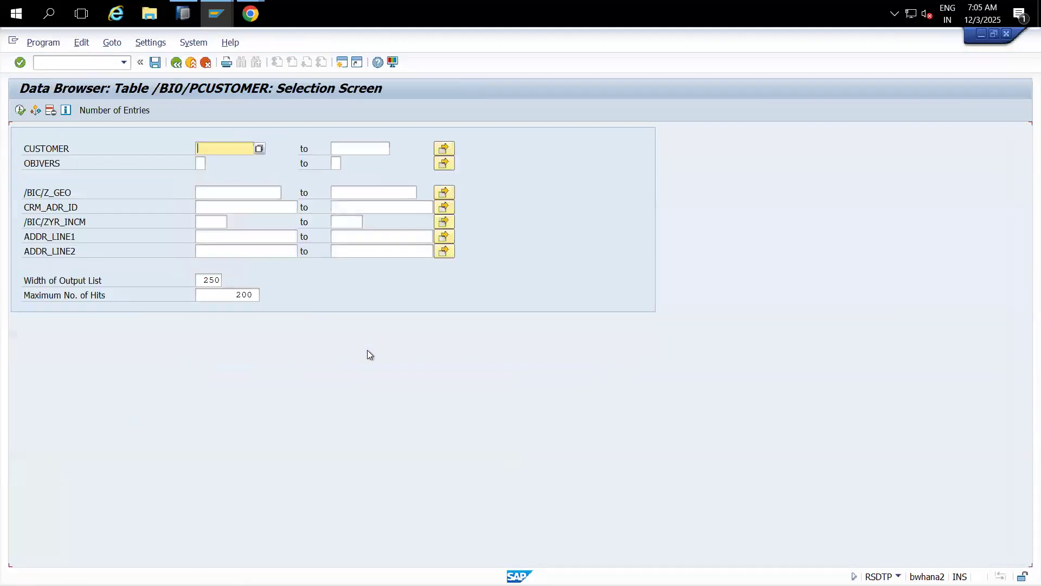
Step: List the /BI0/PCUSTOMER entries, inspect the first customer's address number, then go back
{"action": "left_click", "coordinate": [20, 110]}
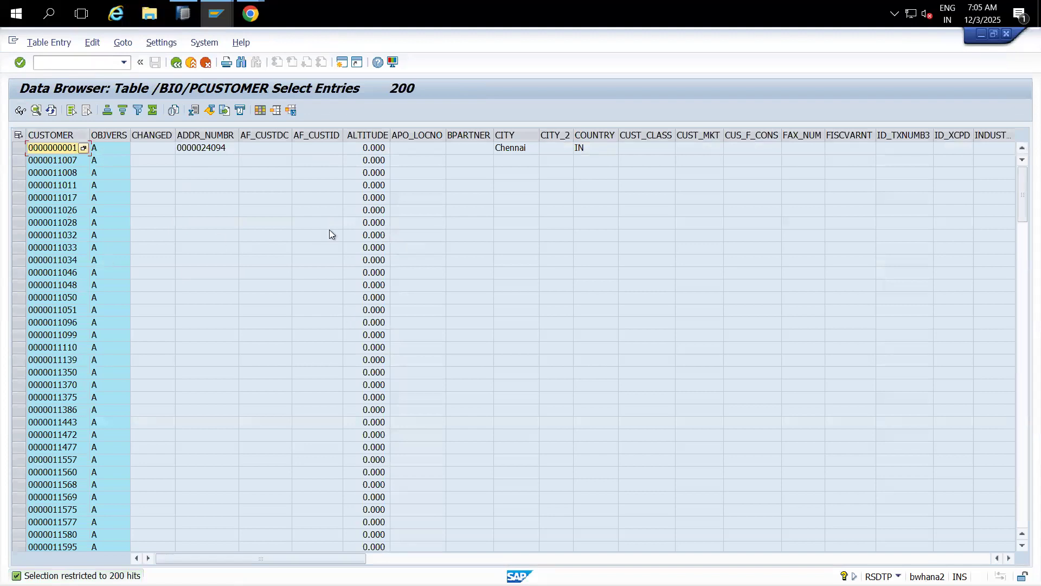
{"action": "left_click", "coordinate": [197, 152]}
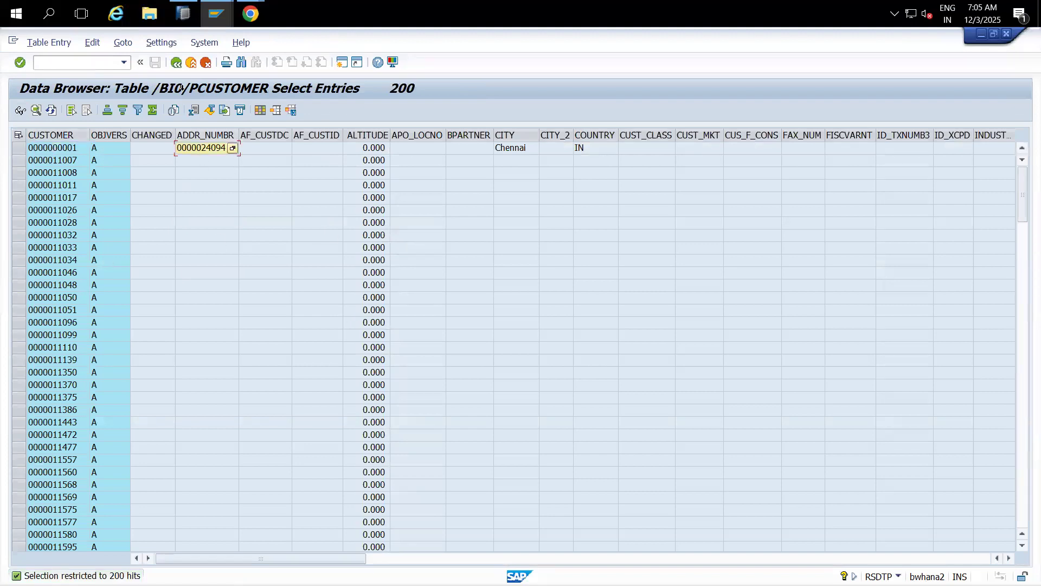
{"action": "left_click", "coordinate": [176, 63]}
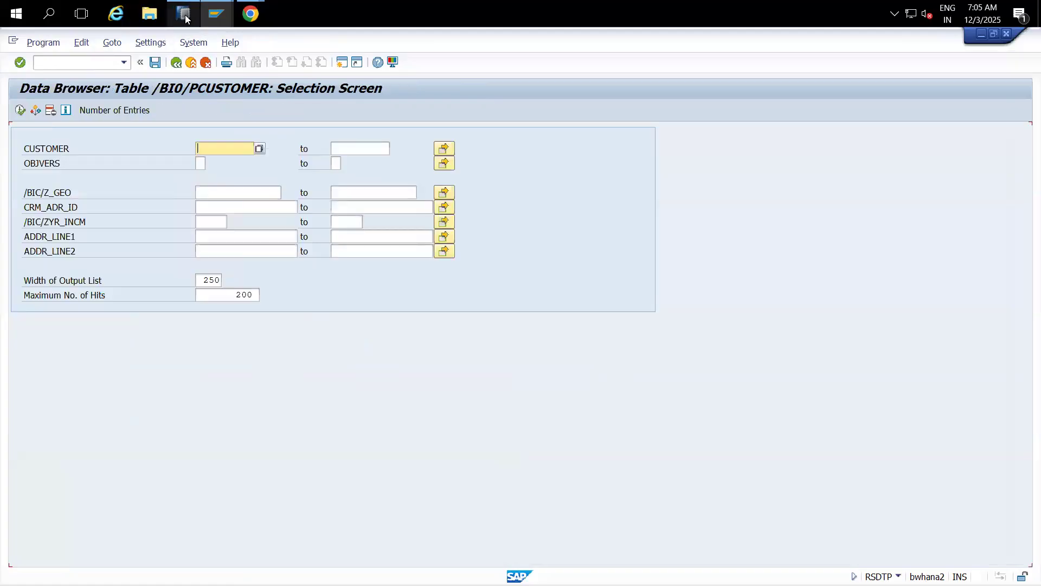
{"action": "left_click", "coordinate": [185, 15]}
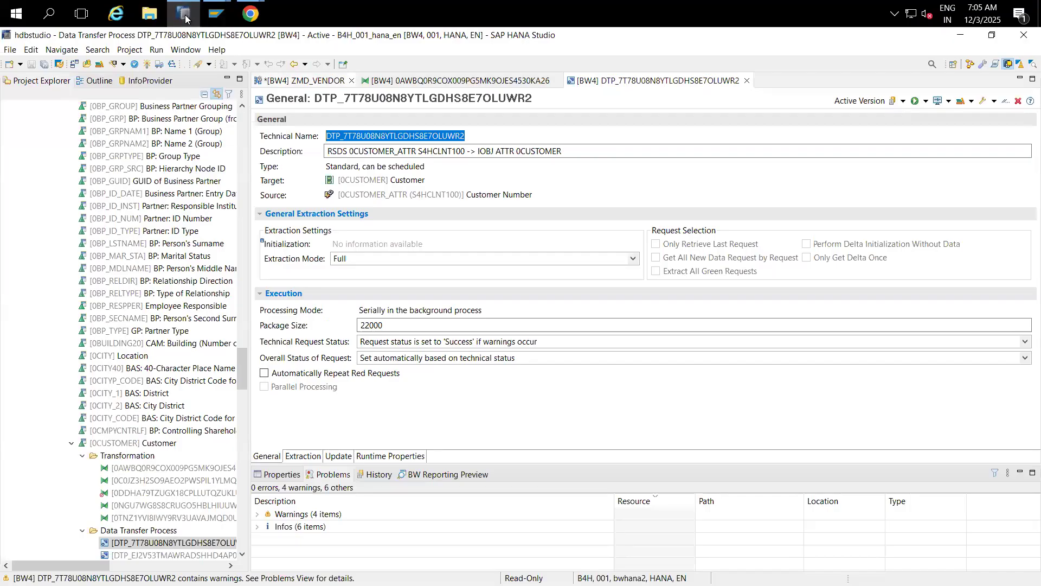
Step: Add a DataSource node under Customer (Texts) and assign 0CUSTOMER_TEXT from S4HCLNT100
{"action": "left_click", "coordinate": [303, 81]}
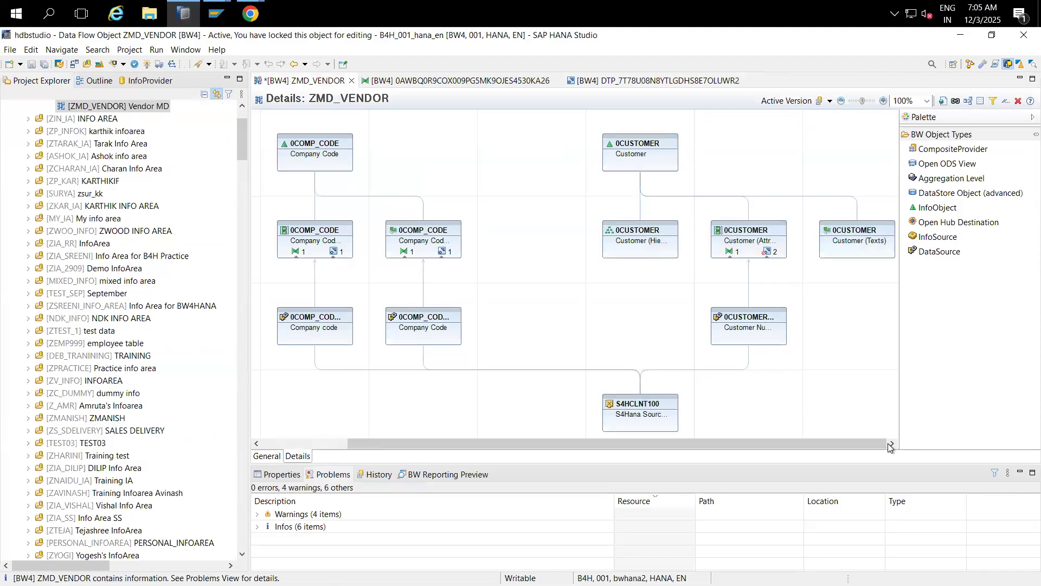
{"action": "mouse_move", "coordinate": [787, 334]}
{"action": "left_click", "coordinate": [941, 252]}
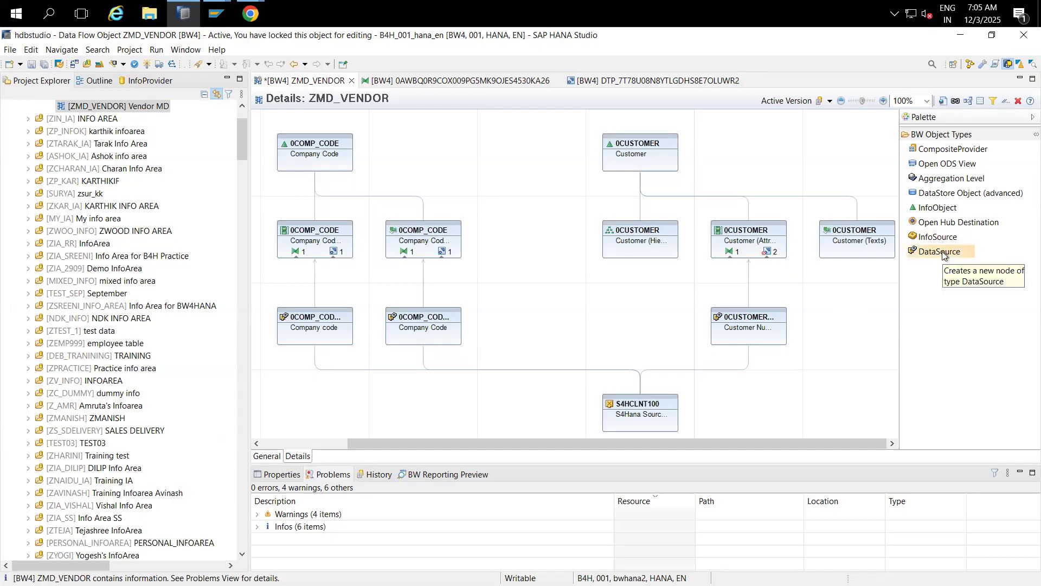
{"action": "left_click", "coordinate": [841, 341]}
{"action": "key", "text": "Return"}
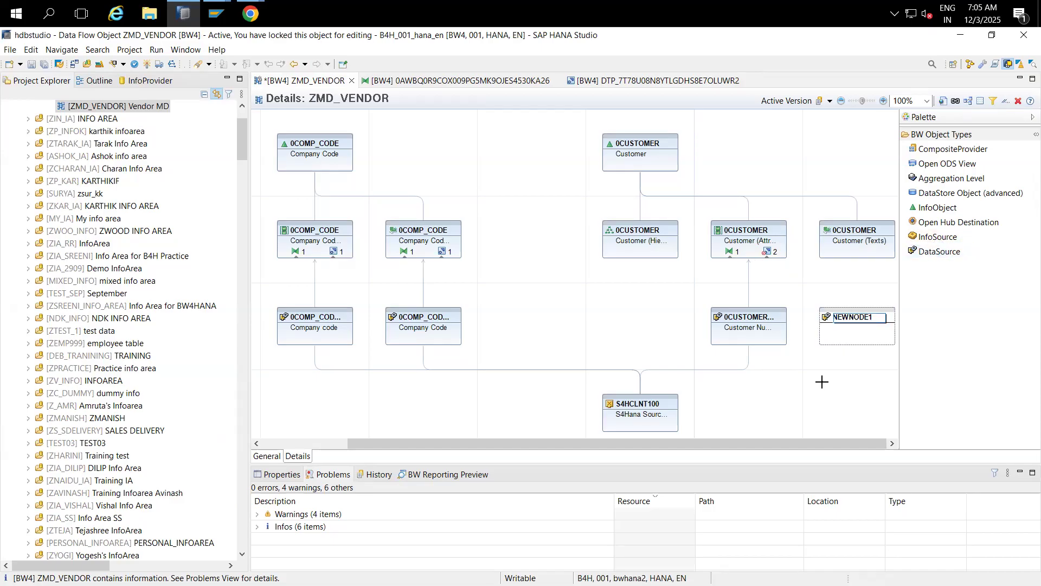
{"action": "right_click", "coordinate": [846, 324]}
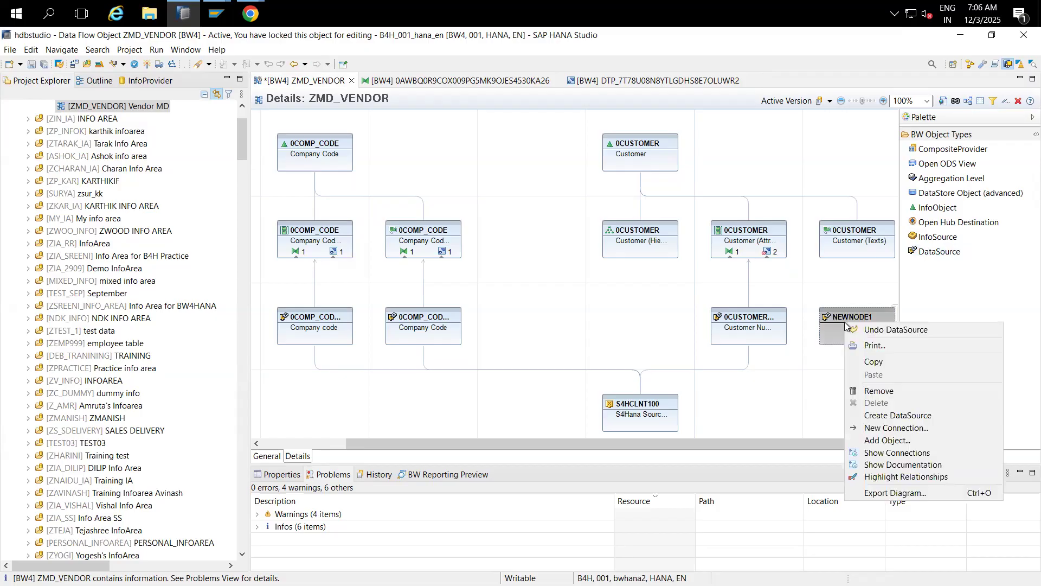
{"action": "left_click", "coordinate": [882, 440]}
{"action": "type", "text": "0customer_text"}
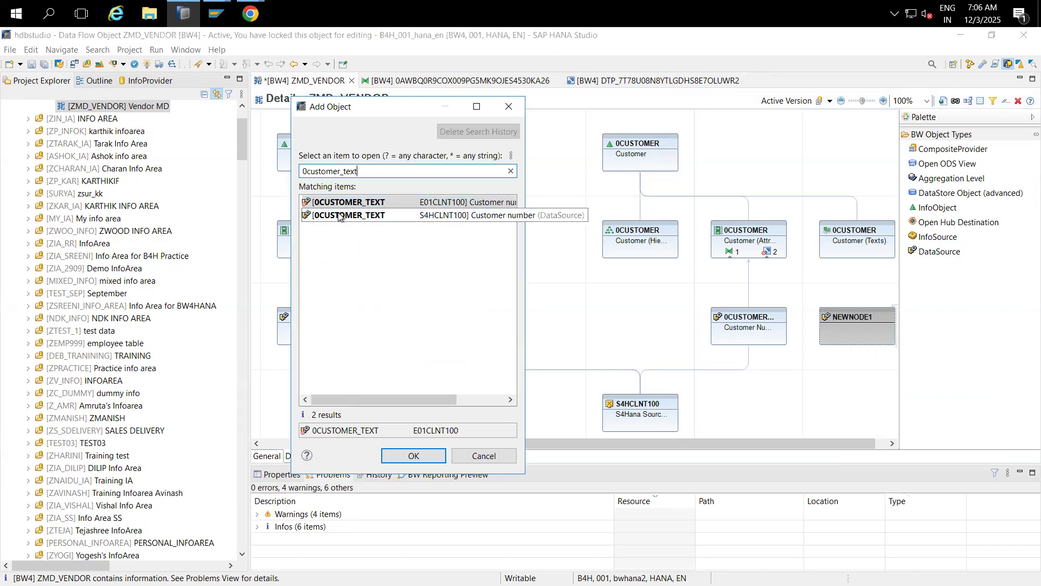
{"action": "double_click", "coordinate": [337, 215]}
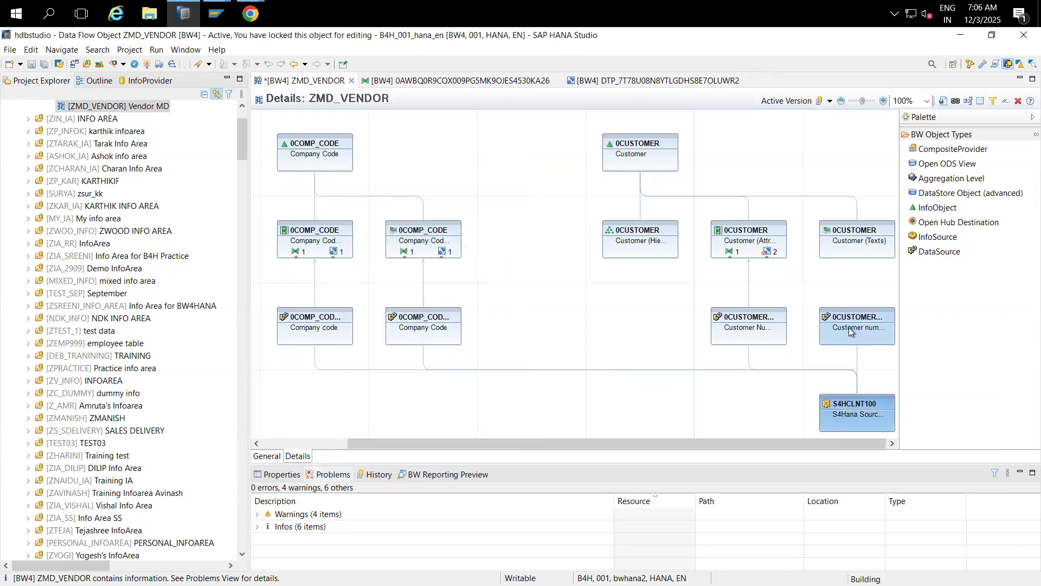
Step: Link 0CUSTOMER_TEXT to Customer (Texts) and create DTP_7T78U08N8YTLGDHSE7OTP6ZJG
{"action": "left_click_drag", "start_coordinate": [862, 313], "coordinate": [856, 252]}
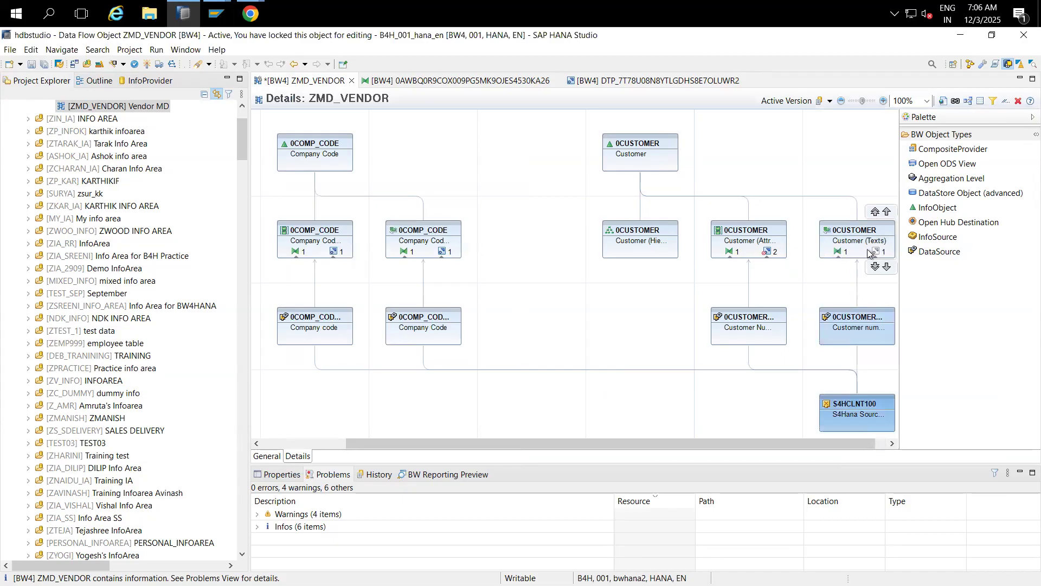
{"action": "left_click", "coordinate": [875, 251]}
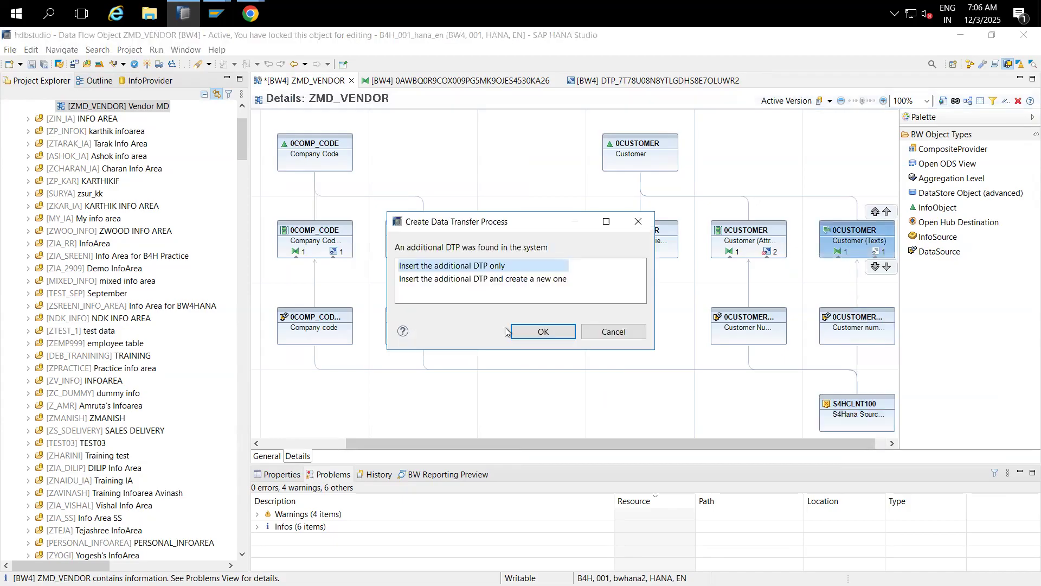
{"action": "left_click", "coordinate": [497, 286]}
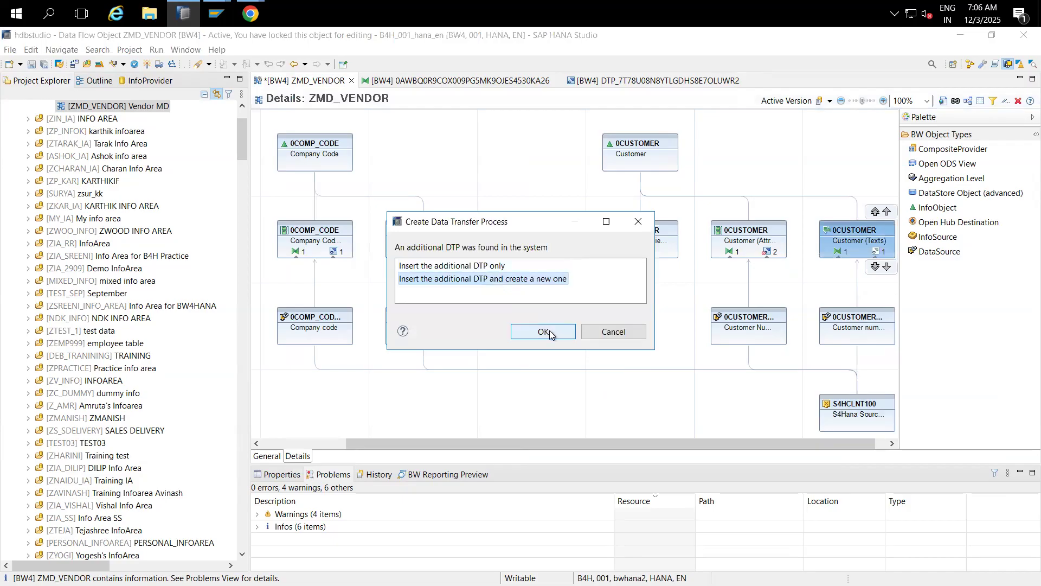
{"action": "left_click", "coordinate": [544, 332]}
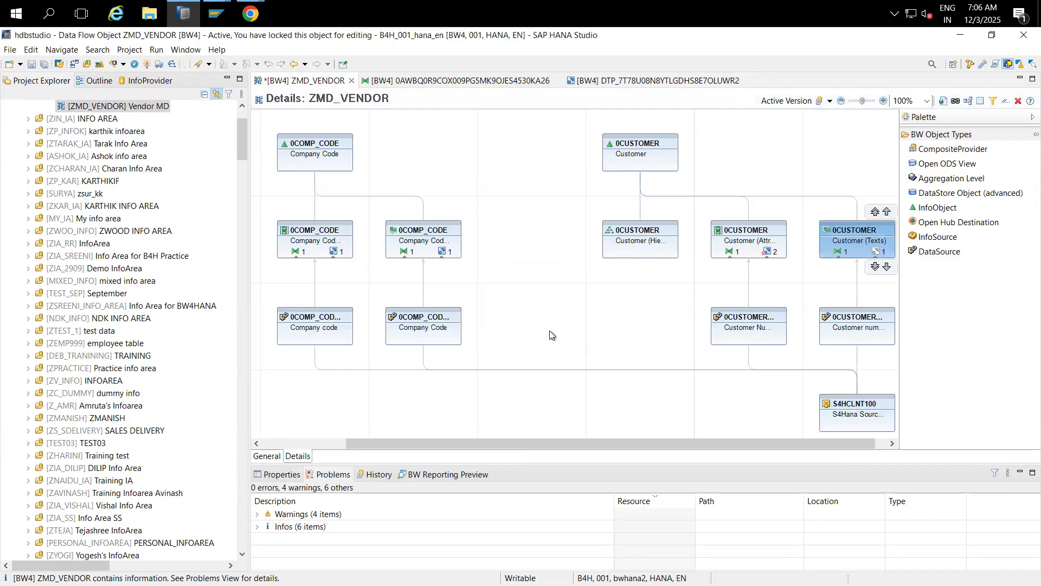
{"action": "left_click", "coordinate": [519, 411]}
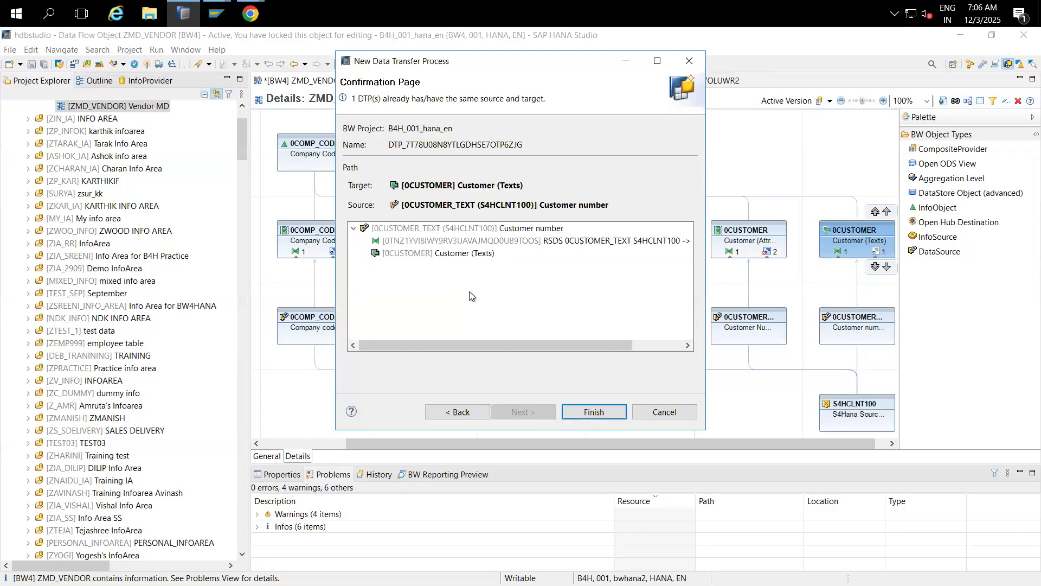
{"action": "left_click", "coordinate": [442, 231]}
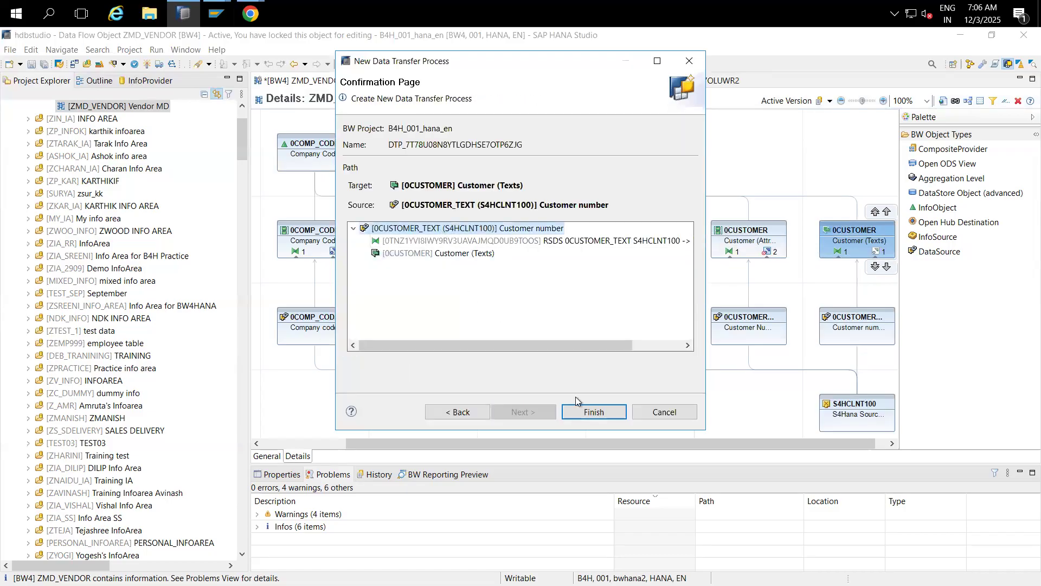
{"action": "left_click", "coordinate": [588, 413]}
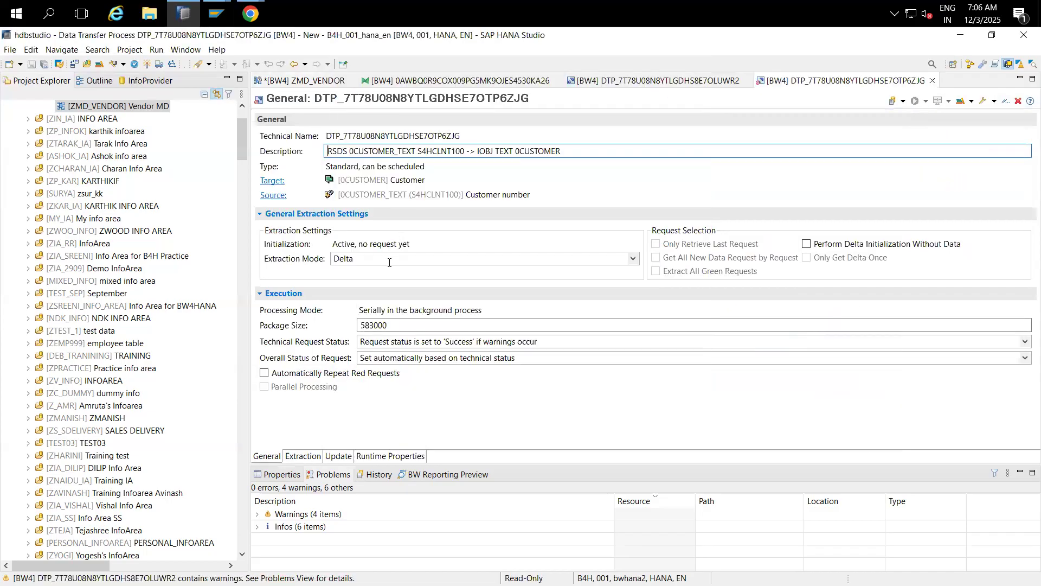
Step: Set DTP_7T78U08N8YTLGDHSE7OTP6ZJG to Full extraction, activate it, and select its technical name
{"action": "left_click", "coordinate": [384, 263]}
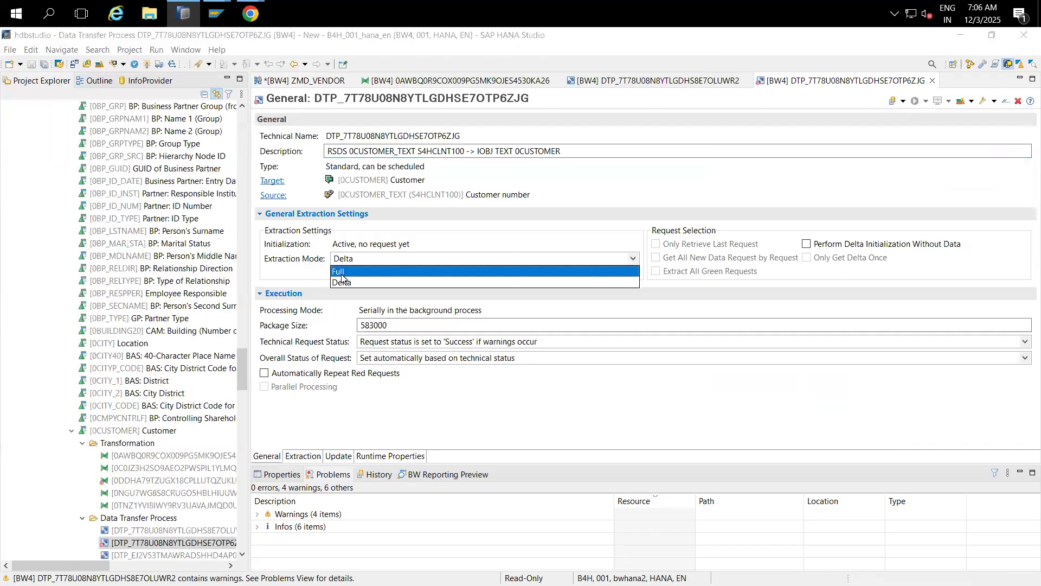
{"action": "left_click", "coordinate": [545, 210]}
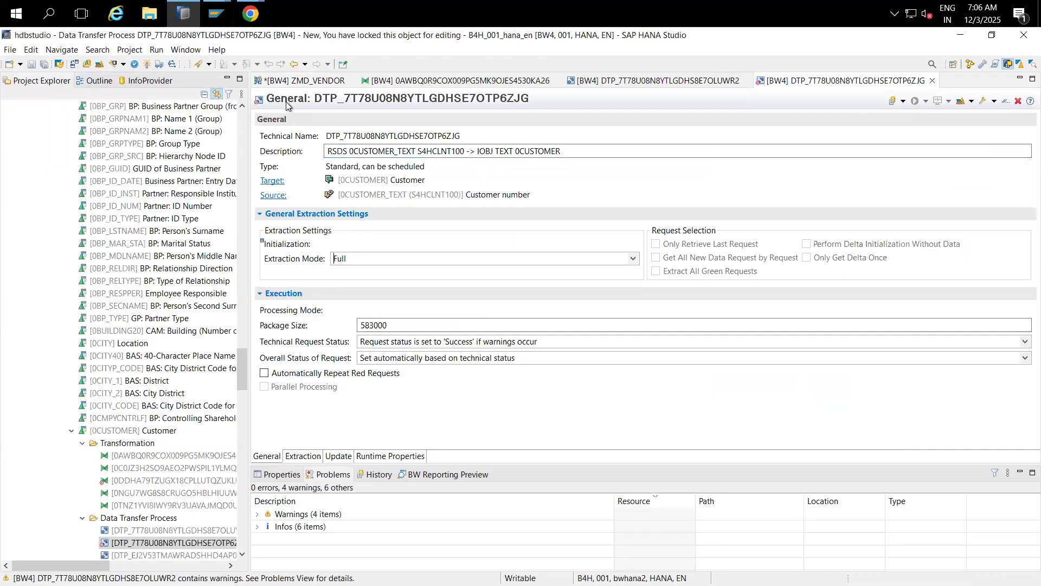
{"action": "left_click", "coordinate": [146, 64]}
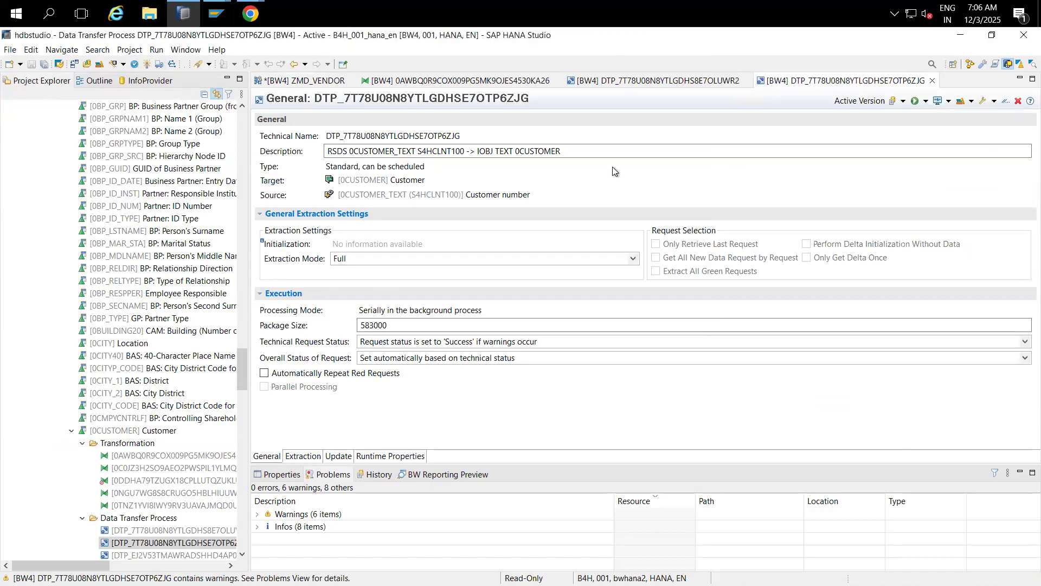
{"action": "left_click_drag", "start_coordinate": [464, 137], "coordinate": [325, 147]}
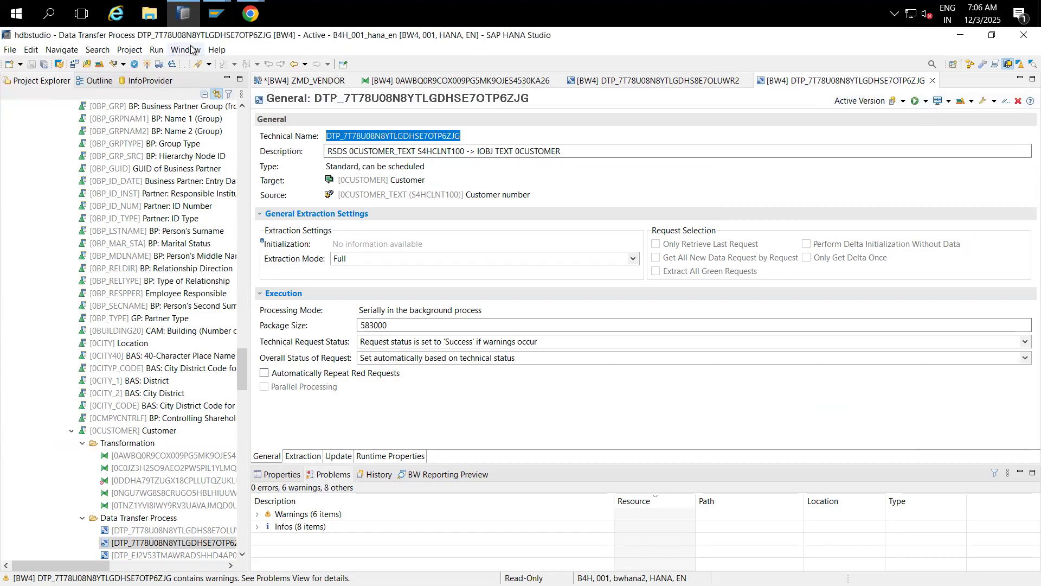
{"action": "left_click", "coordinate": [217, 13]}
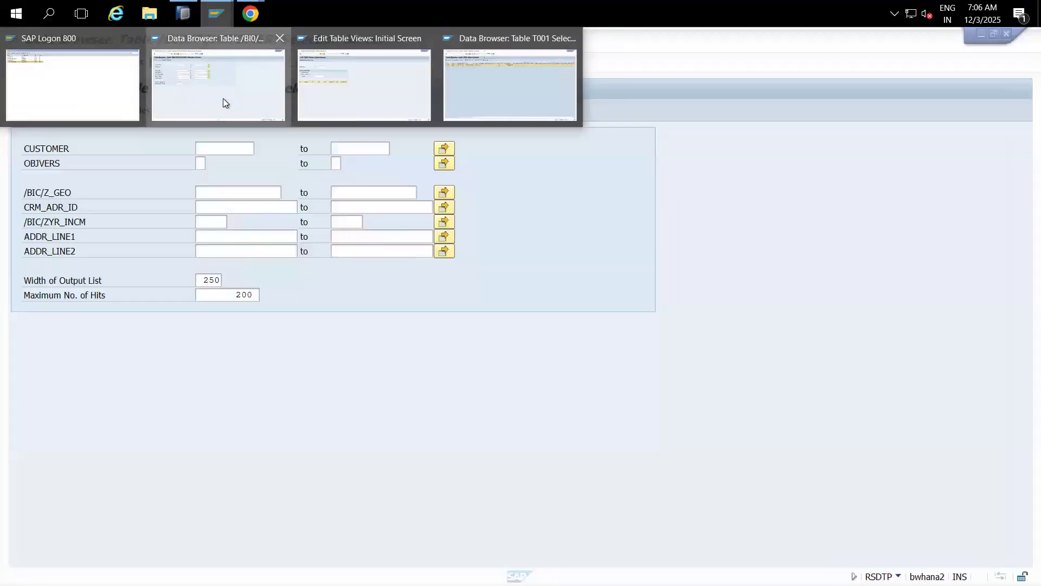
{"action": "left_click", "coordinate": [223, 99]}
Step: Open the new 0CUSTOMER text DTP through transaction /nRSDTP and view its settings
{"action": "left_click", "coordinate": [87, 61]}
{"action": "type", "text": "/nrsdt"}
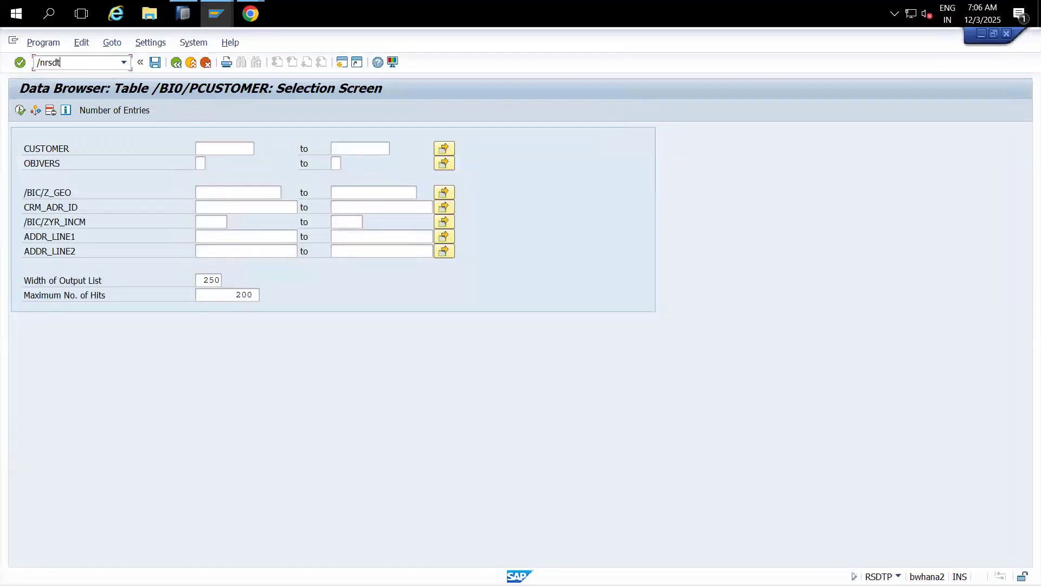
{"action": "type", "text": "p"}
{"action": "key", "text": "Return"}
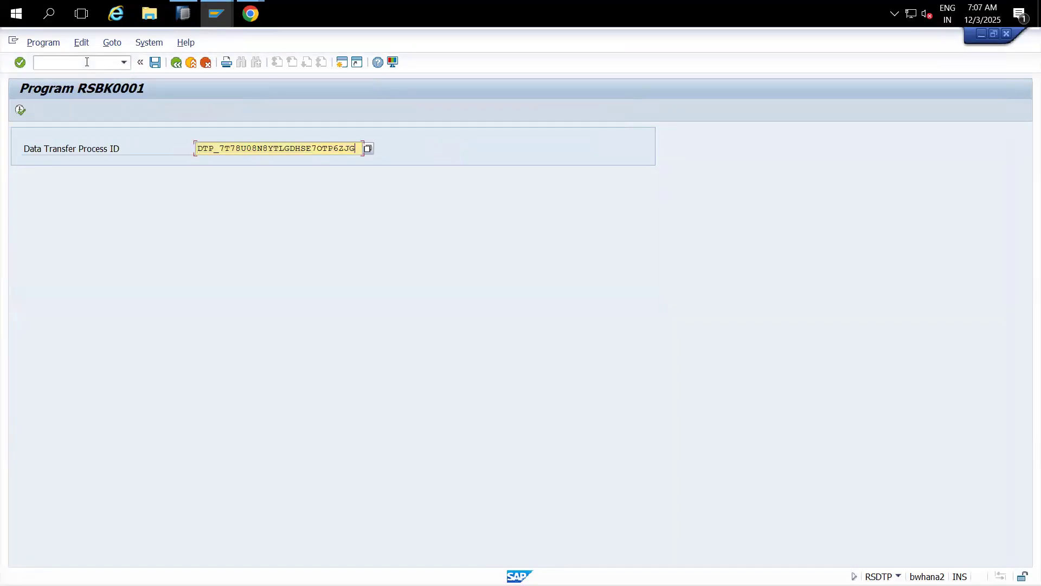
{"action": "left_click", "coordinate": [24, 115]}
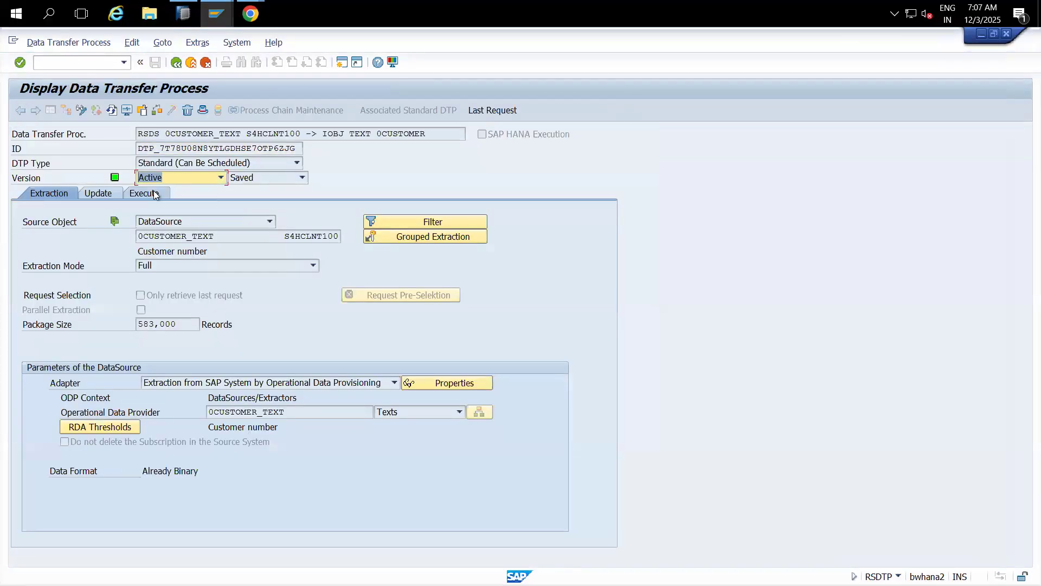
{"action": "left_click", "coordinate": [145, 194]}
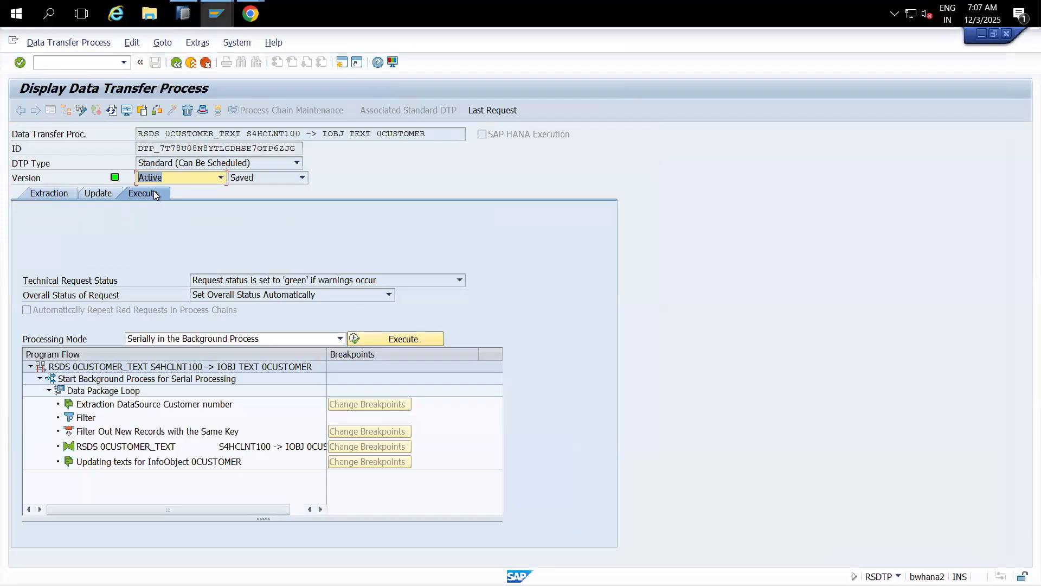
{"action": "left_click", "coordinate": [57, 194]}
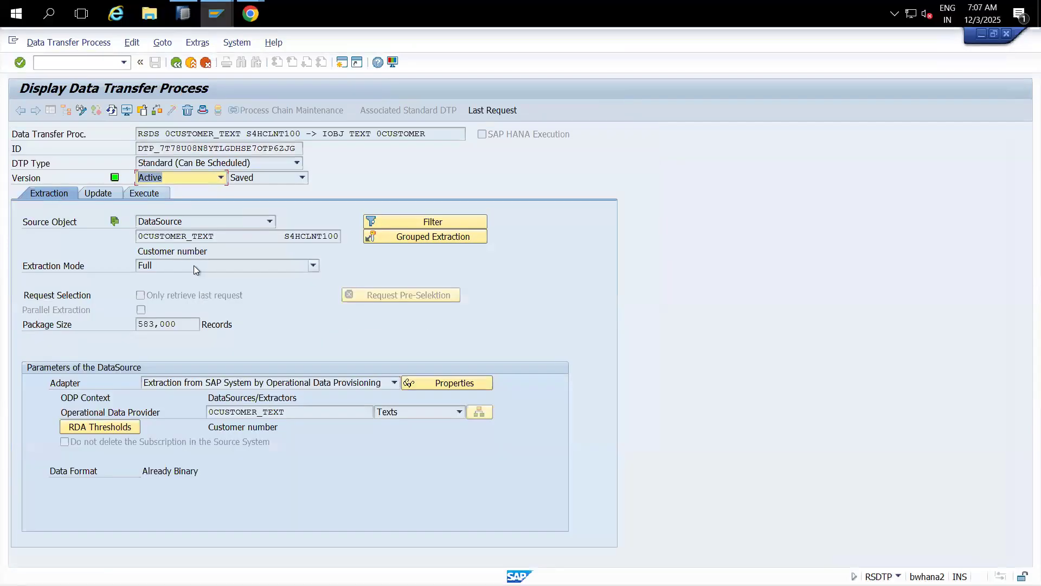
Step: Check the DTP's source DataSource 0CUSTOMER_TEXT and its target InfoObject 0CUSTOMER, leaving the target type unchanged
{"action": "left_click", "coordinate": [215, 235]}
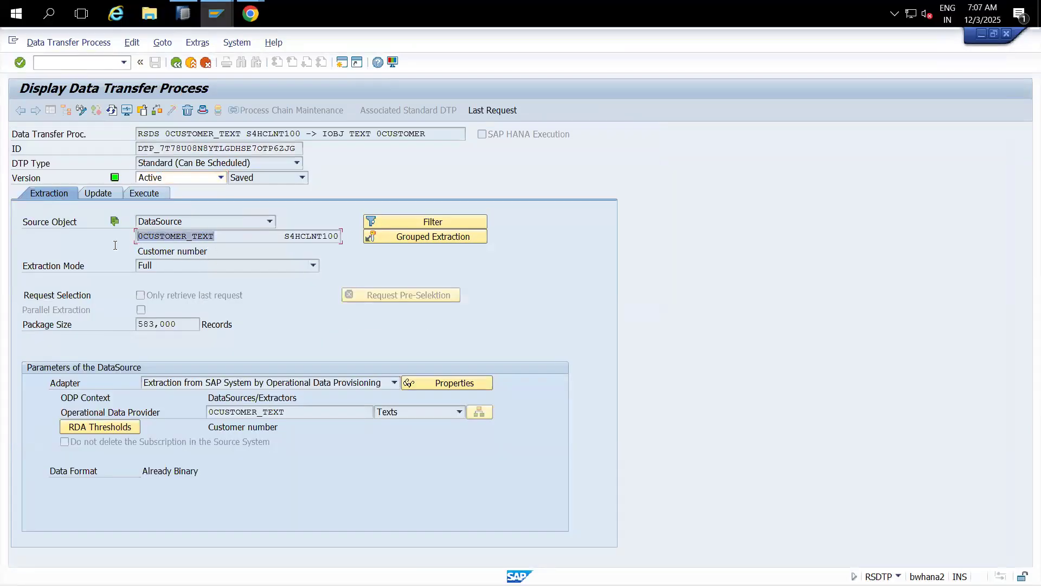
{"action": "left_click", "coordinate": [98, 194]}
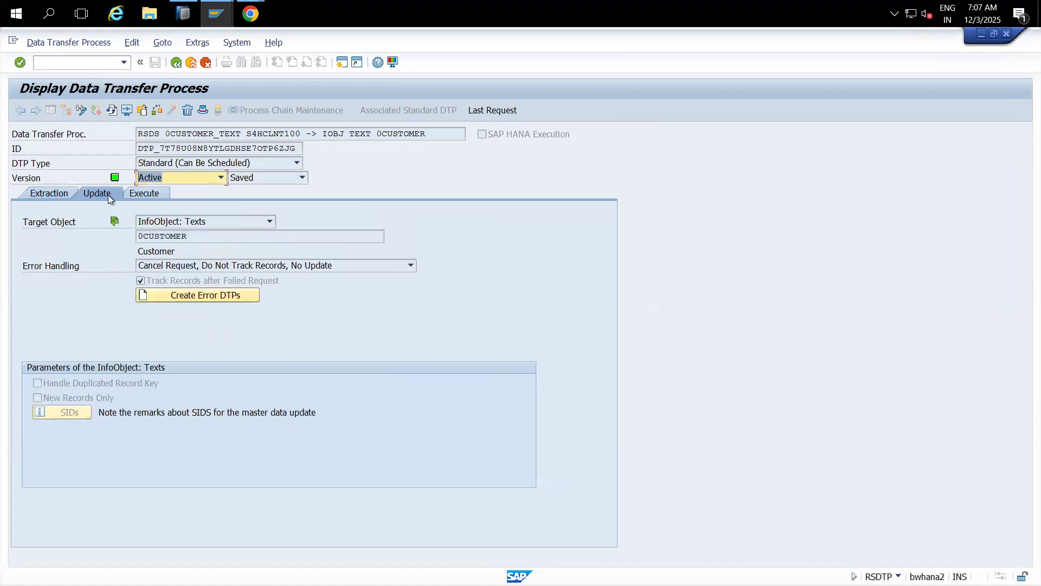
{"action": "left_click", "coordinate": [189, 237]}
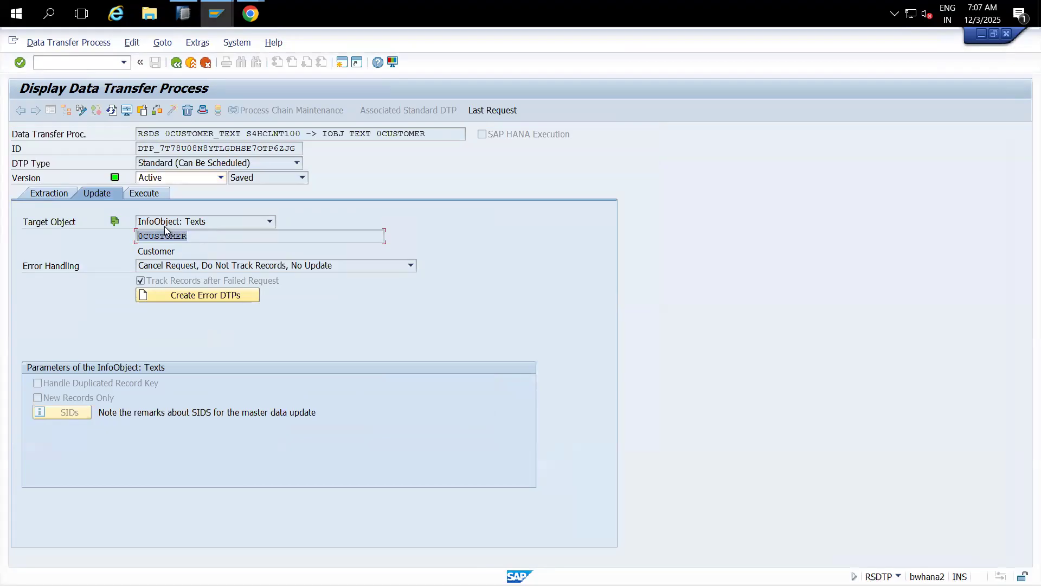
{"action": "left_click", "coordinate": [209, 223]}
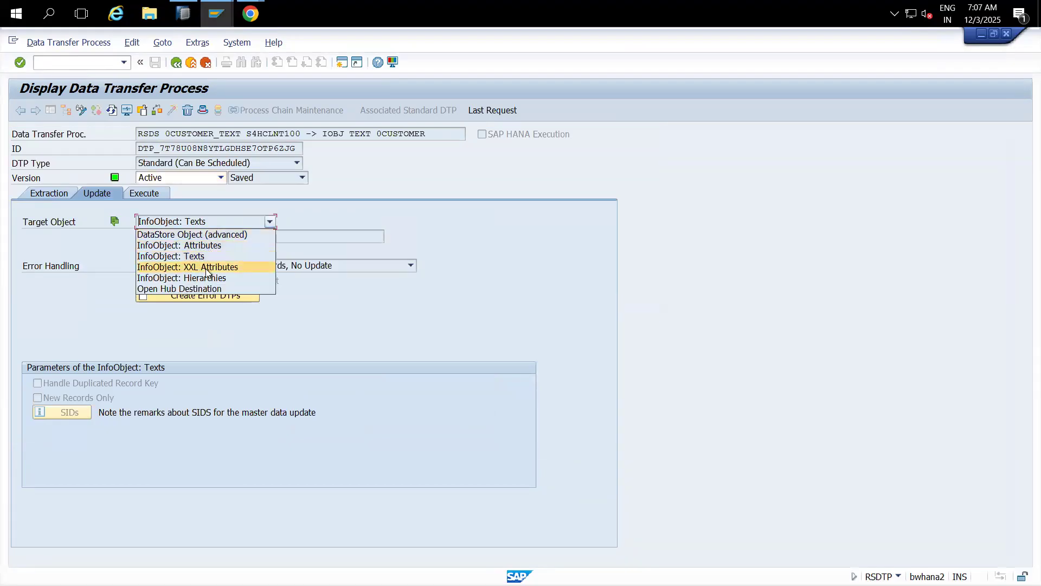
{"action": "left_click", "coordinate": [343, 233]}
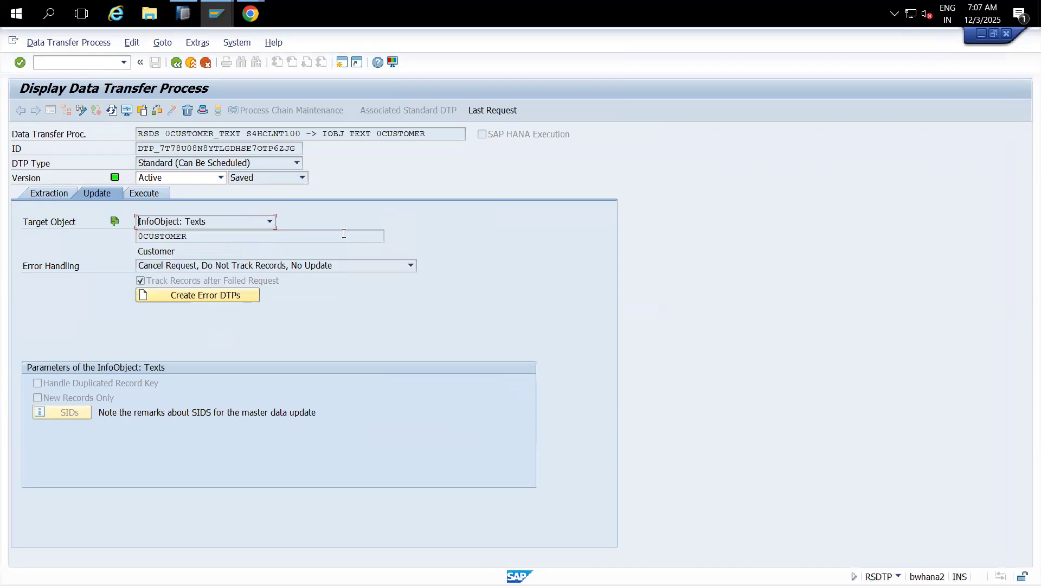
{"action": "left_click", "coordinate": [150, 199]}
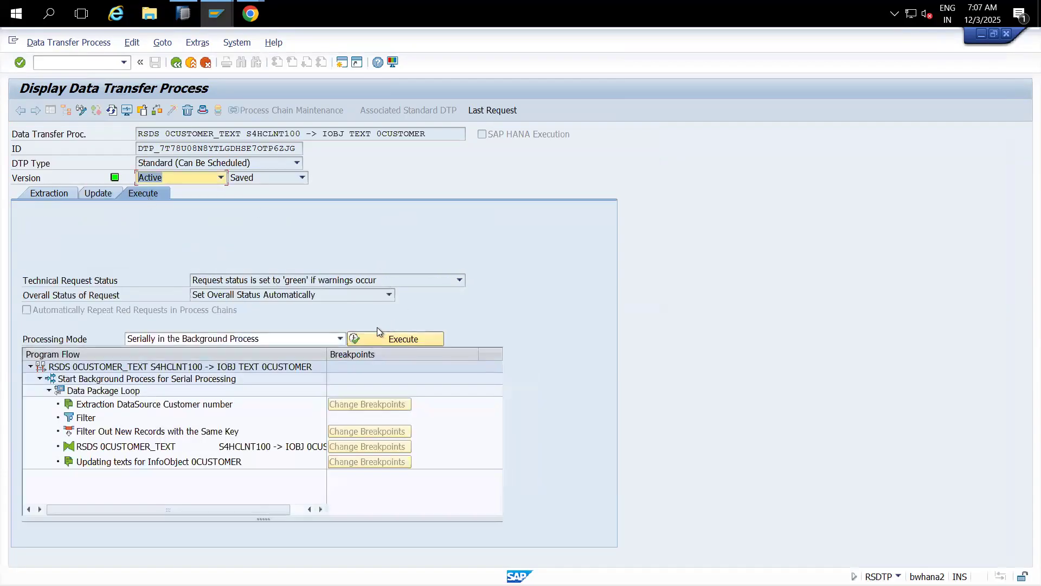
Step: Execute the DTP and confirm in its monitor that Data Package 1 loaded 201 records
{"action": "left_click", "coordinate": [372, 336]}
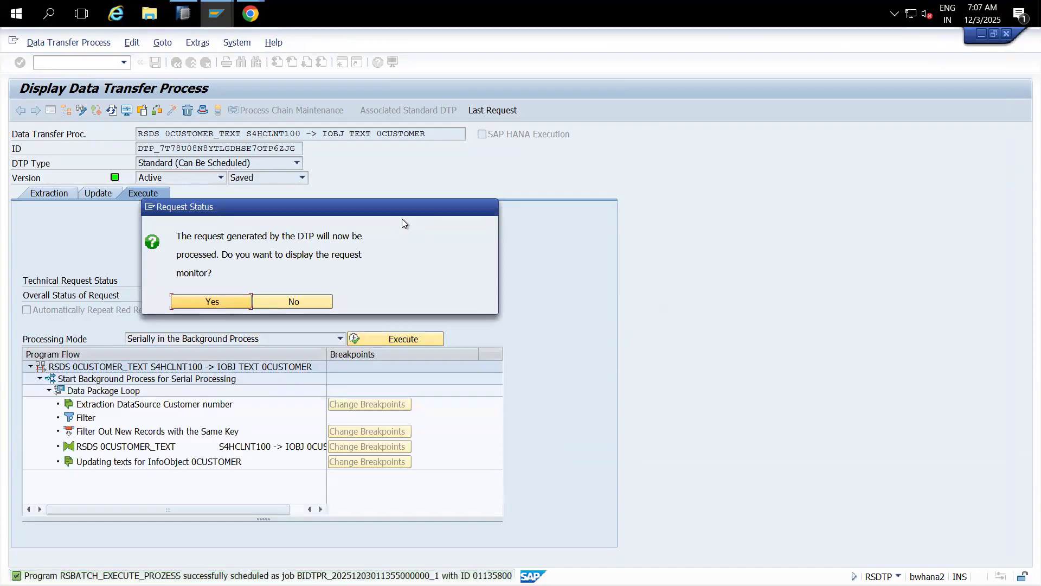
{"action": "left_click", "coordinate": [230, 298]}
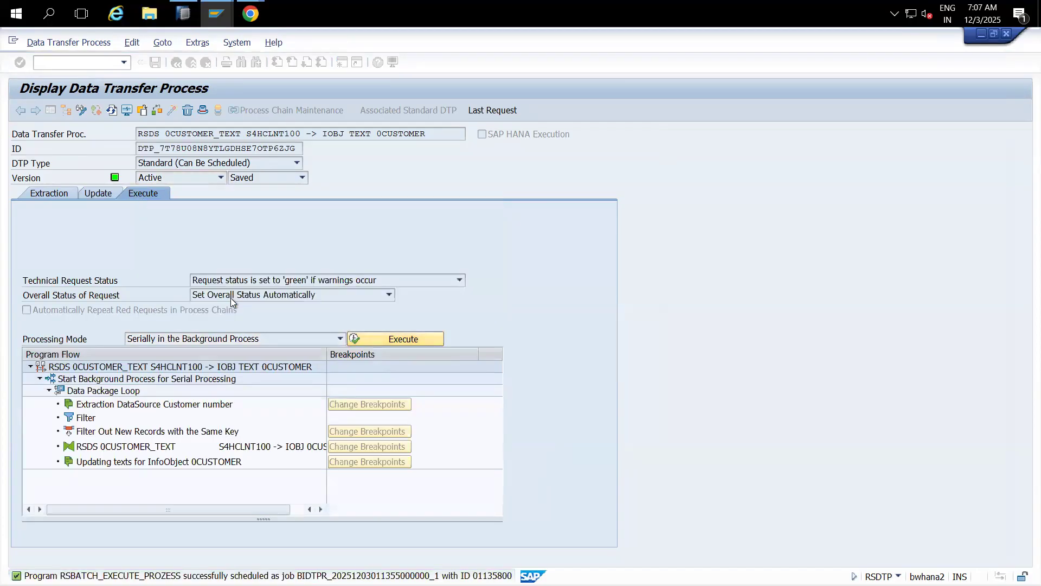
{"action": "left_click", "coordinate": [20, 111]}
{"action": "left_click", "coordinate": [19, 110]}
{"action": "left_click", "coordinate": [30, 234]}
{"action": "left_click", "coordinate": [38, 271]}
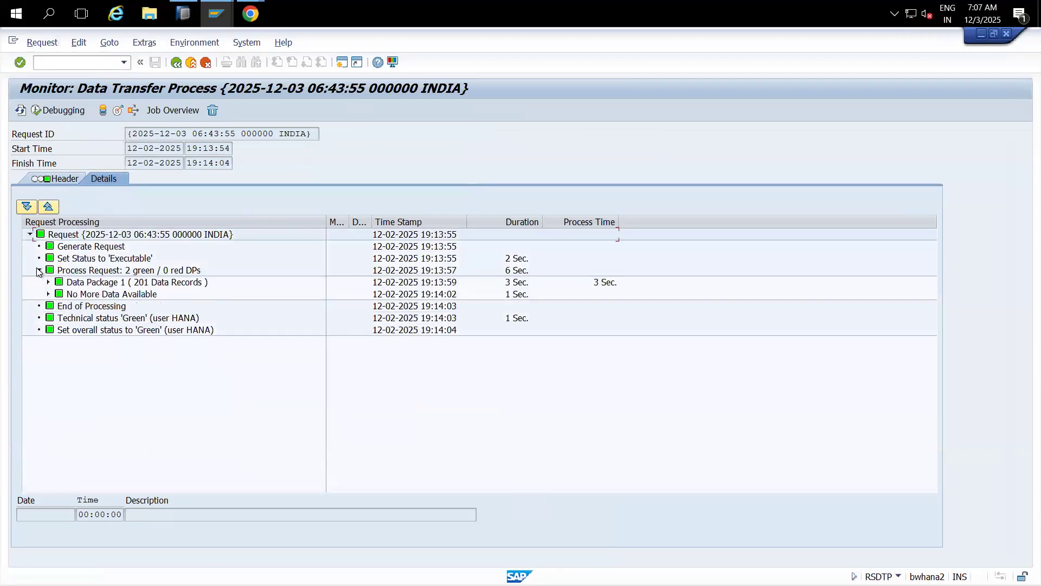
{"action": "left_click", "coordinate": [164, 283]}
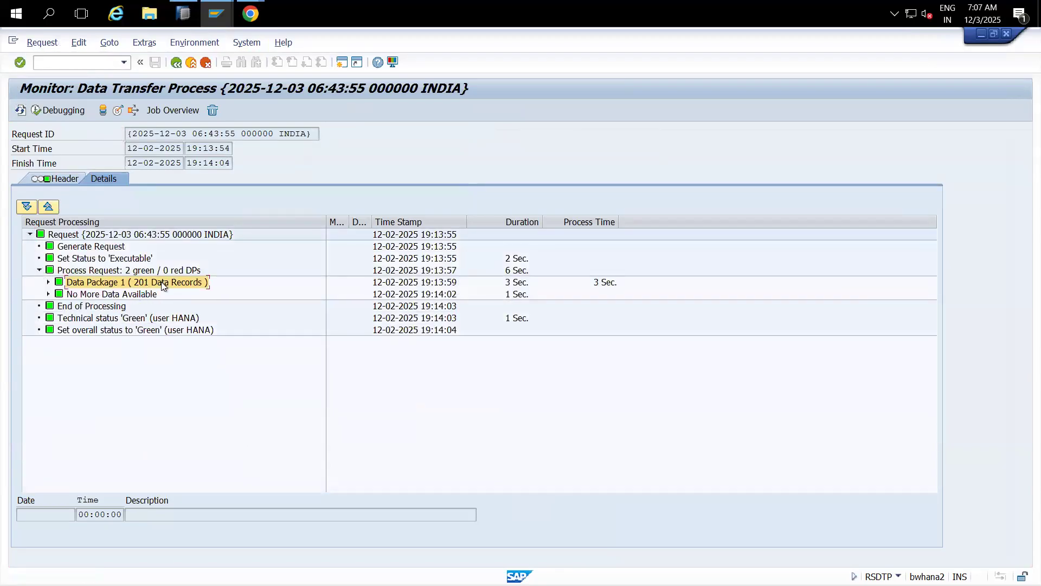
{"action": "left_click", "coordinate": [117, 110]}
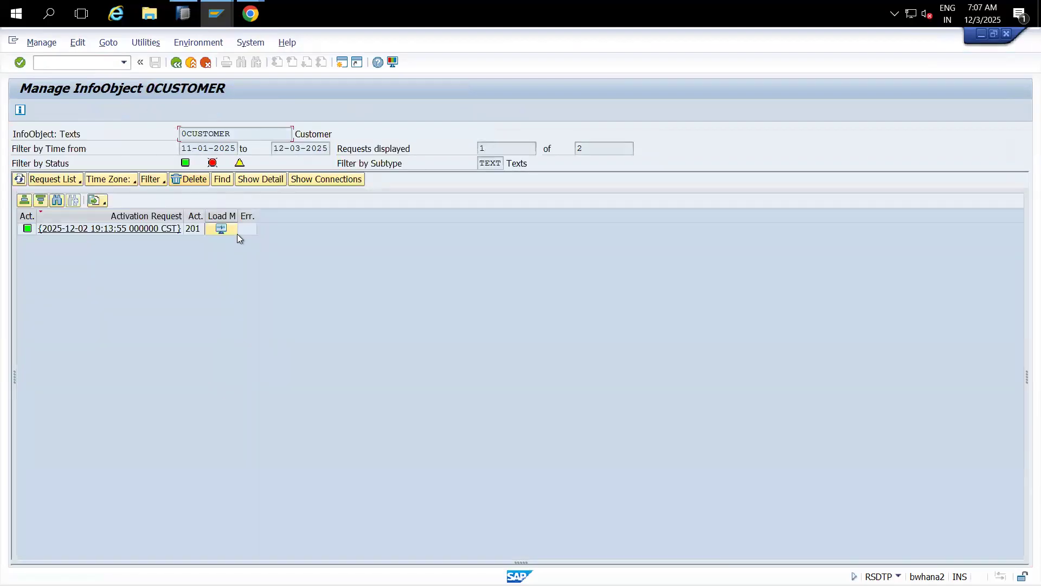
Step: Open text table /BI0/TCUSTOMER, remove the 200-hit limit, count 201 entries and list them
{"action": "left_click", "coordinate": [152, 42]}
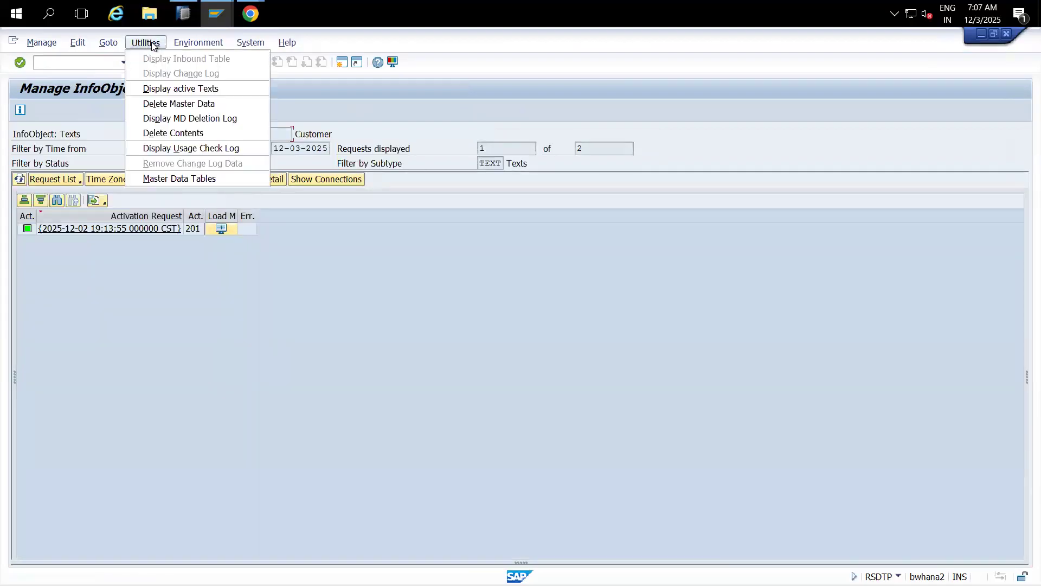
{"action": "left_click", "coordinate": [178, 178]}
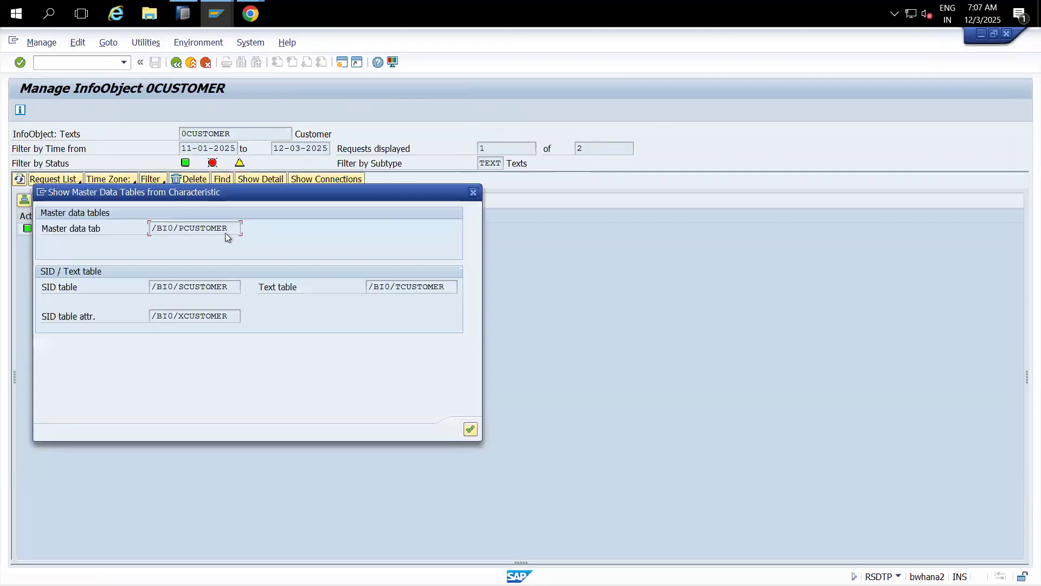
{"action": "double_click", "coordinate": [416, 287]}
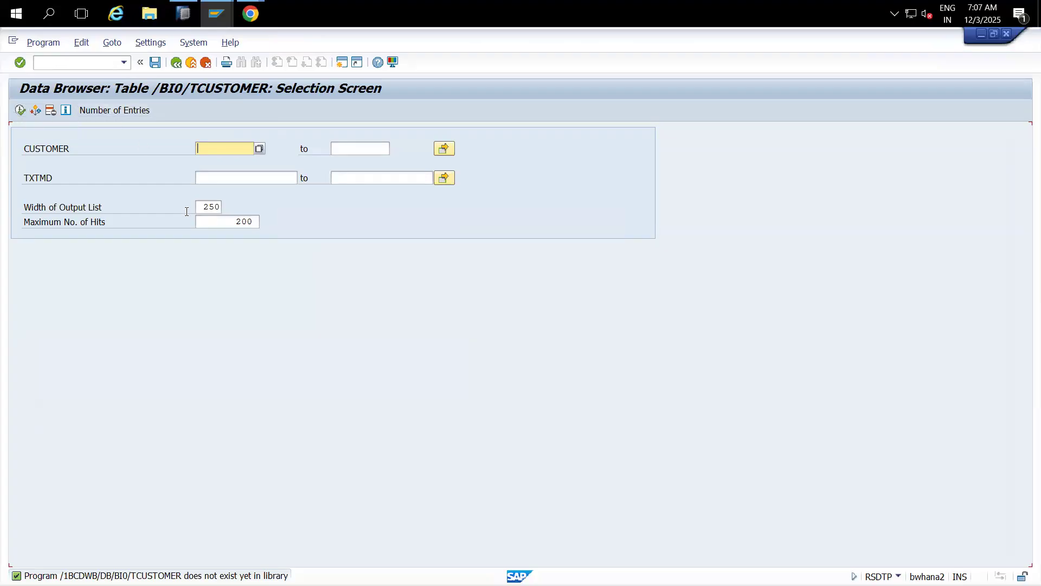
{"action": "left_click", "coordinate": [208, 218]}
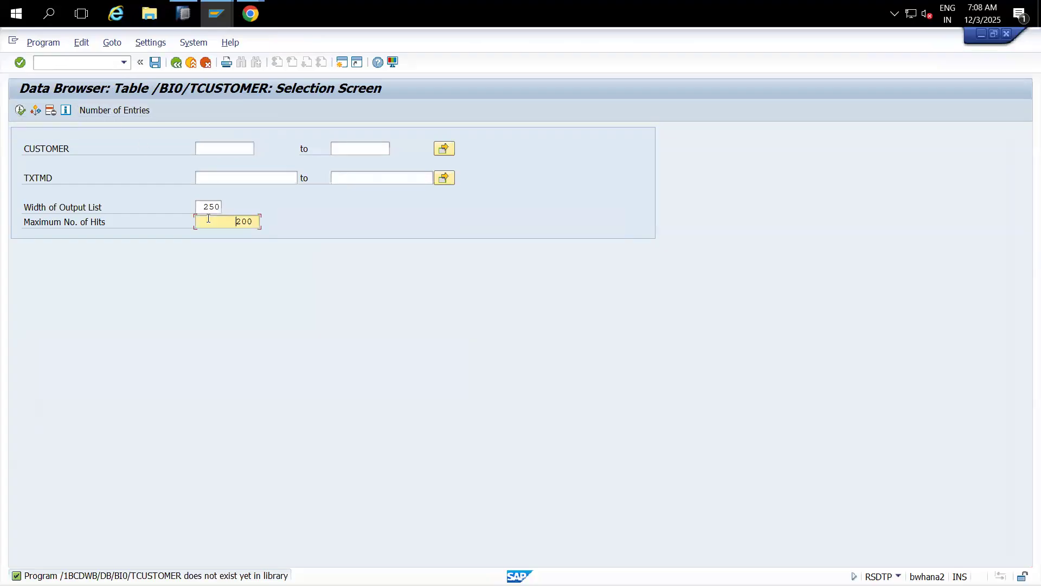
{"action": "key", "text": "Delete"}
{"action": "key", "text": "Delete"}
{"action": "key", "text": "Delete"}
{"action": "left_click", "coordinate": [100, 110]}
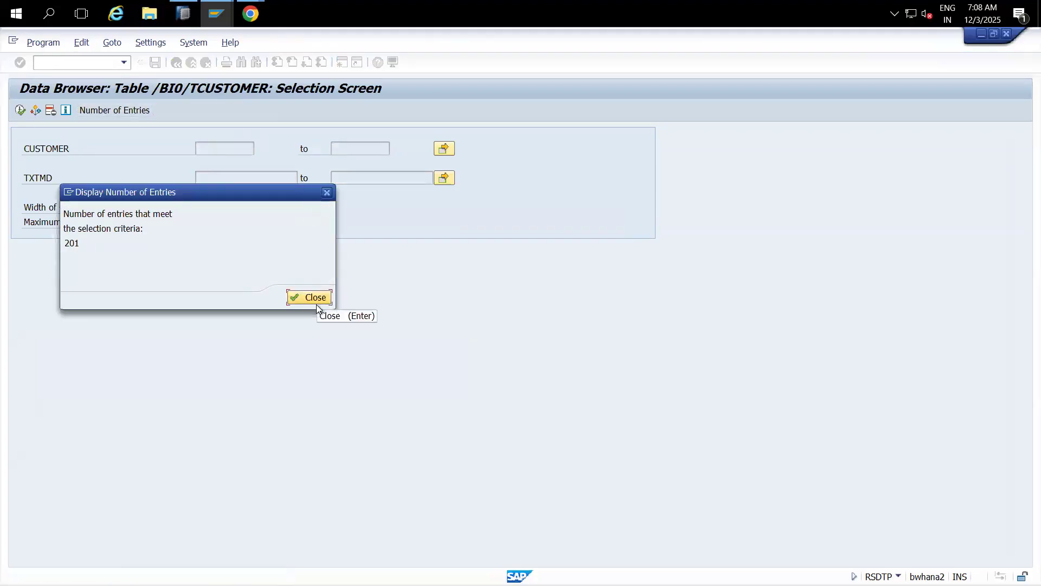
{"action": "left_click", "coordinate": [305, 298]}
{"action": "left_click", "coordinate": [21, 110]}
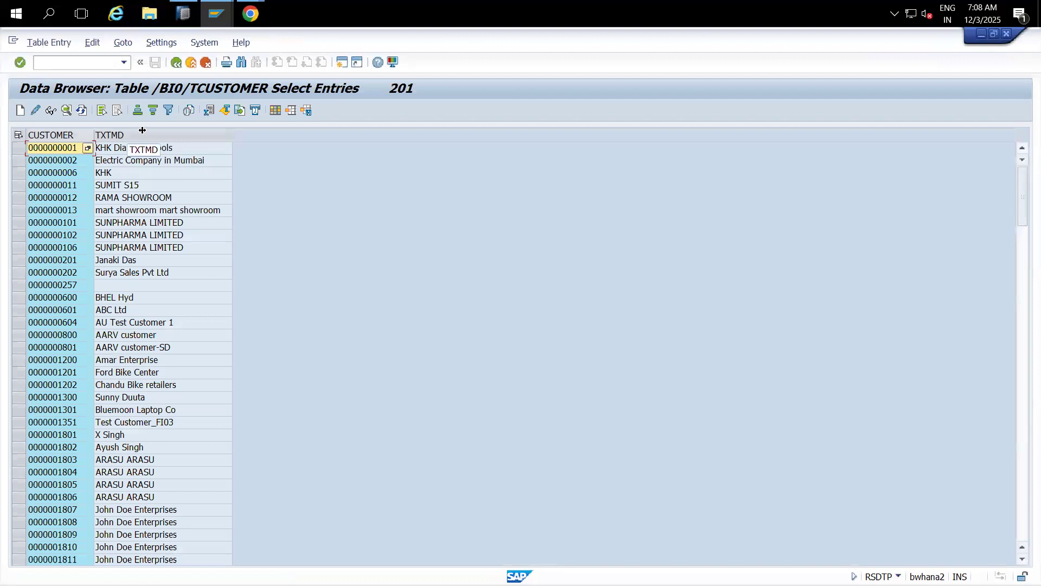
{"action": "left_click_drag", "start_coordinate": [95, 132], "coordinate": [143, 134]}
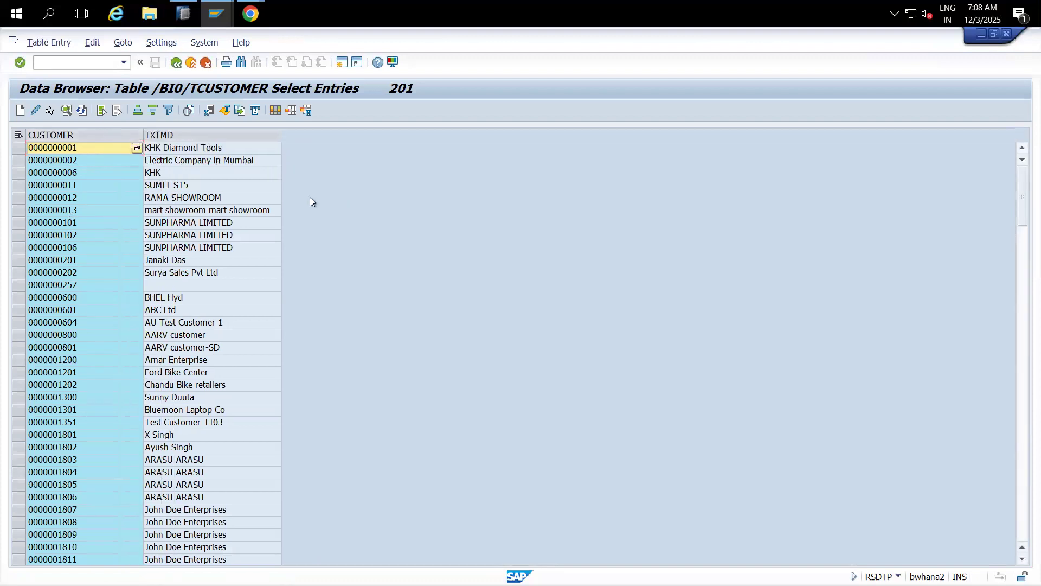
{"action": "left_click", "coordinate": [100, 135]}
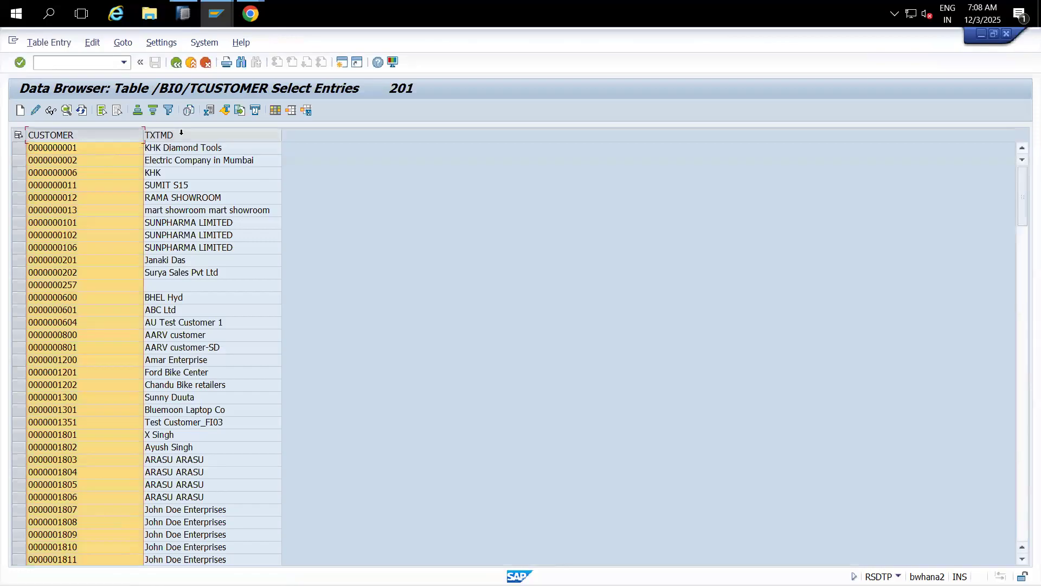
{"action": "left_click", "coordinate": [182, 133]}
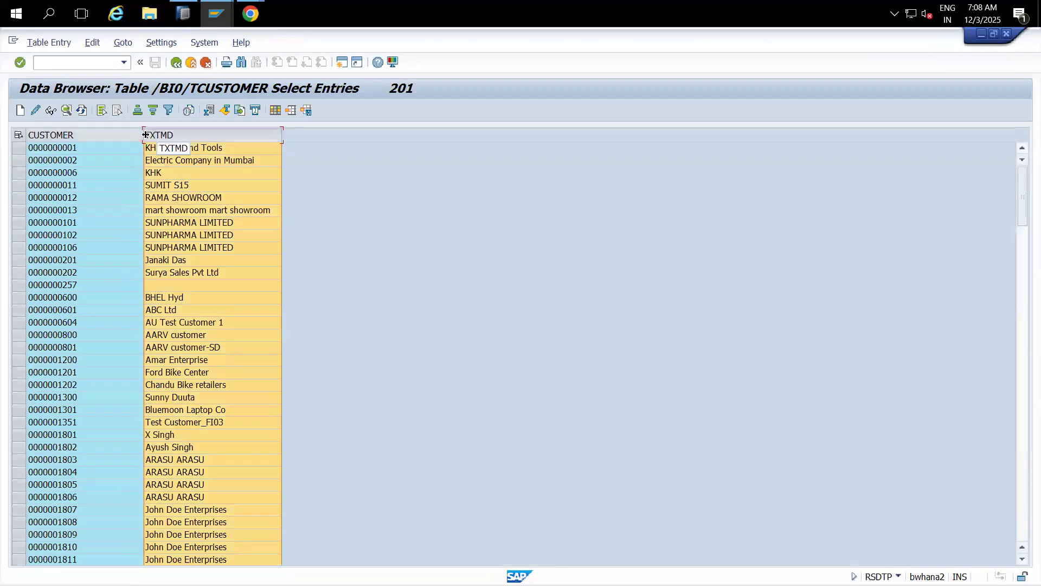
{"action": "left_click_drag", "start_coordinate": [145, 135], "coordinate": [113, 135]}
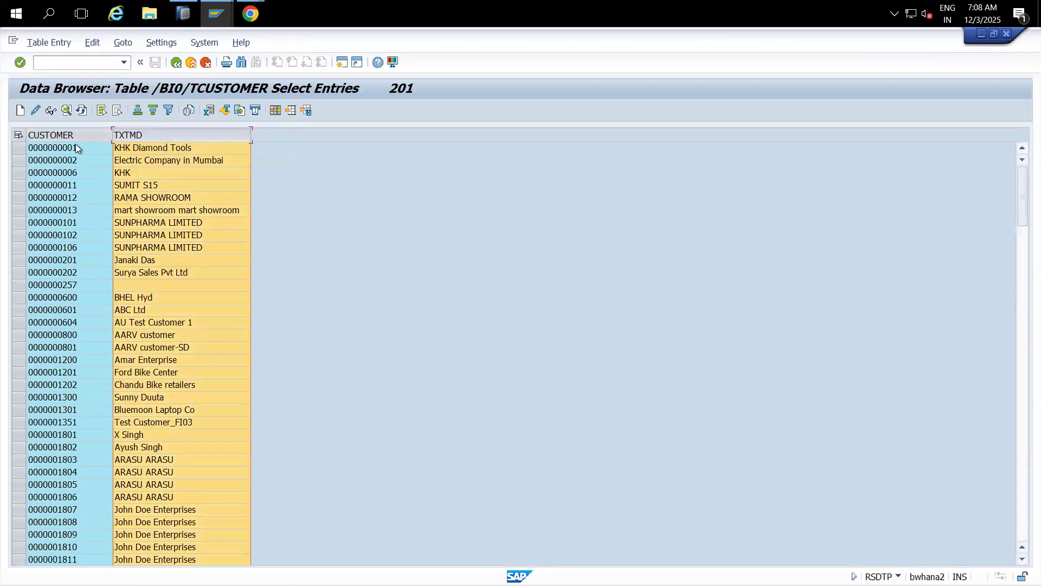
{"action": "left_click", "coordinate": [76, 221]}
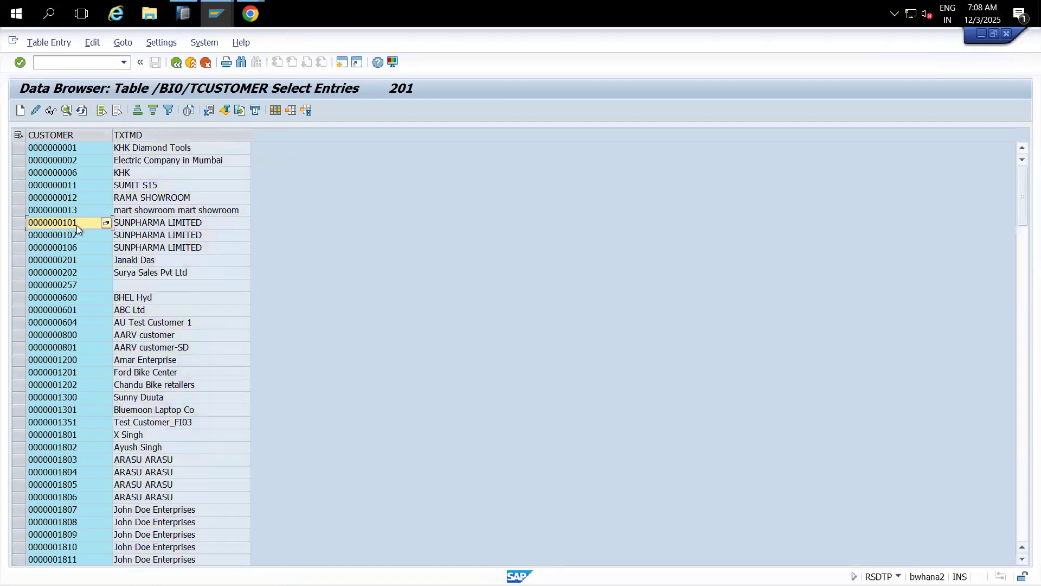
{"action": "left_click", "coordinate": [141, 225]}
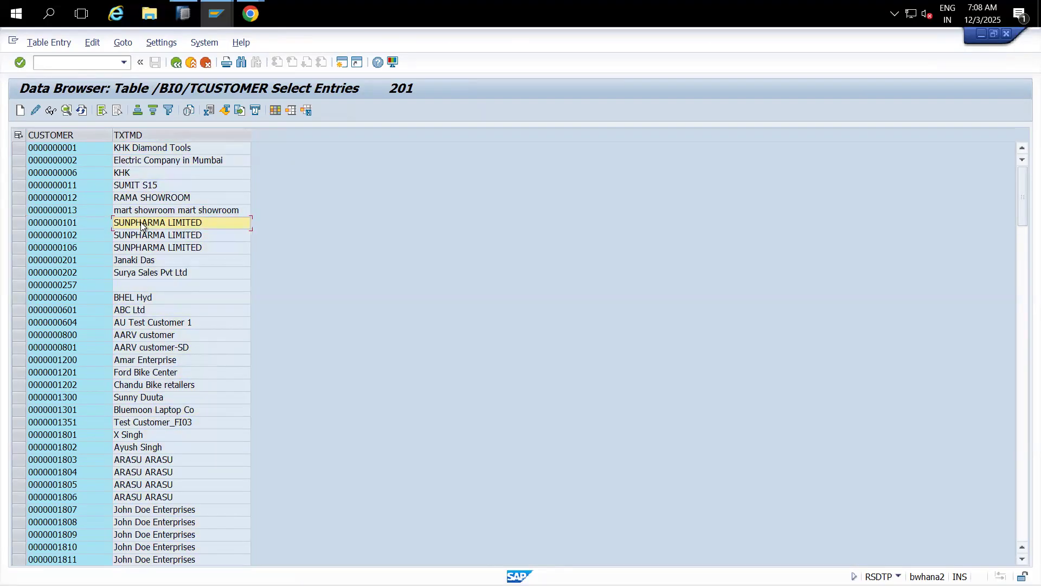
{"action": "left_click", "coordinate": [66, 264]}
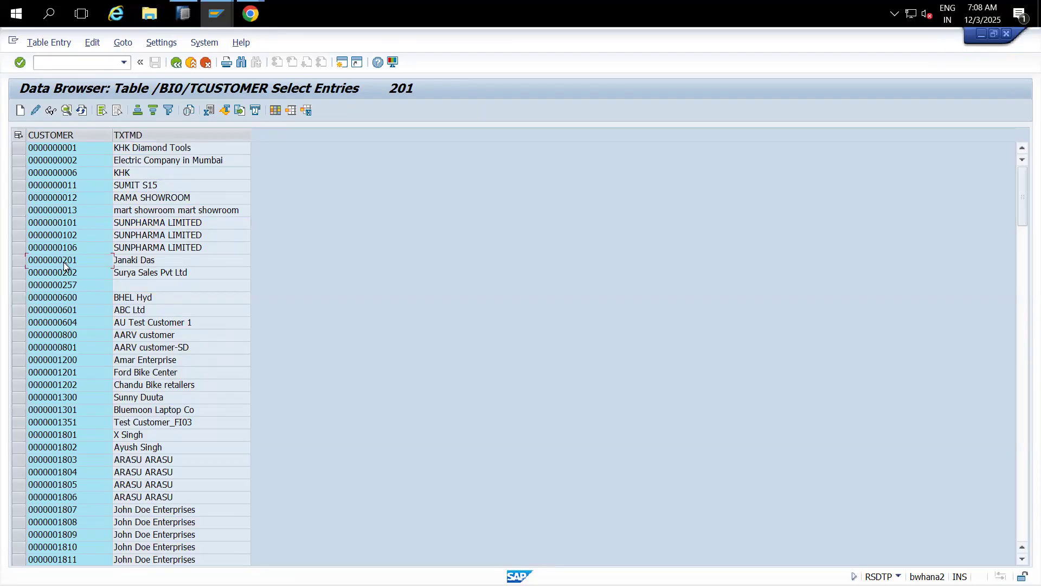
{"action": "left_click", "coordinate": [134, 262]}
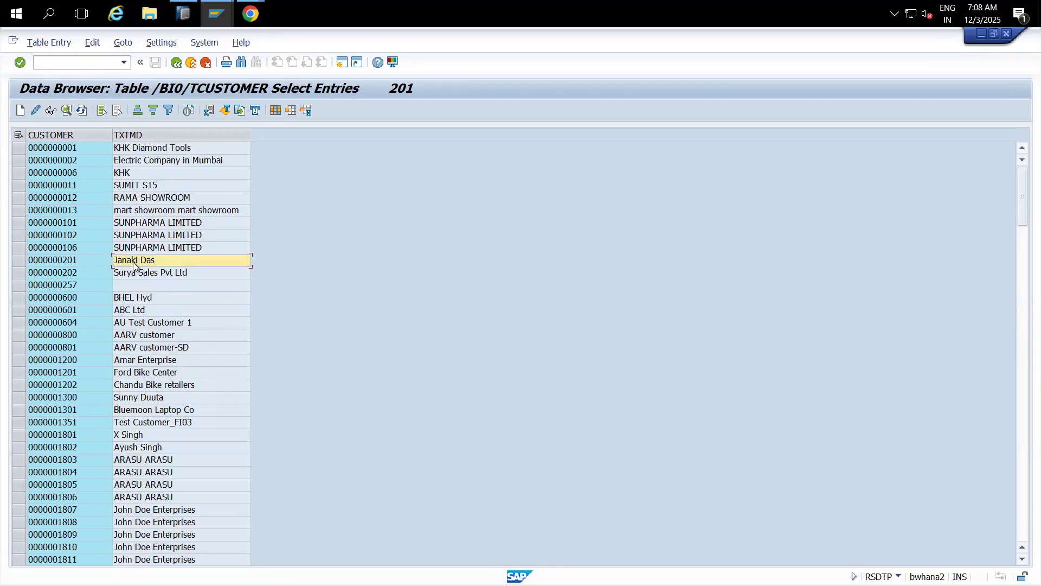
{"action": "left_click", "coordinate": [77, 275]}
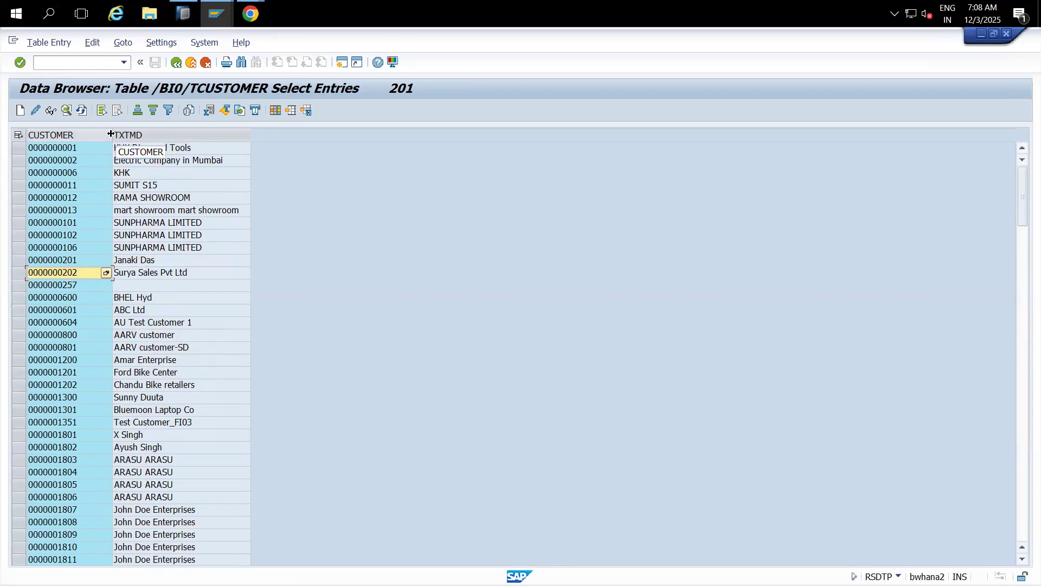
Step: Adjust the CUSTOMER and TXTMD column widths and select the RAMA SHOWROOM, mart showroom and SUNPHARMA LIMITED rows
{"action": "left_click_drag", "start_coordinate": [111, 134], "coordinate": [87, 135]}
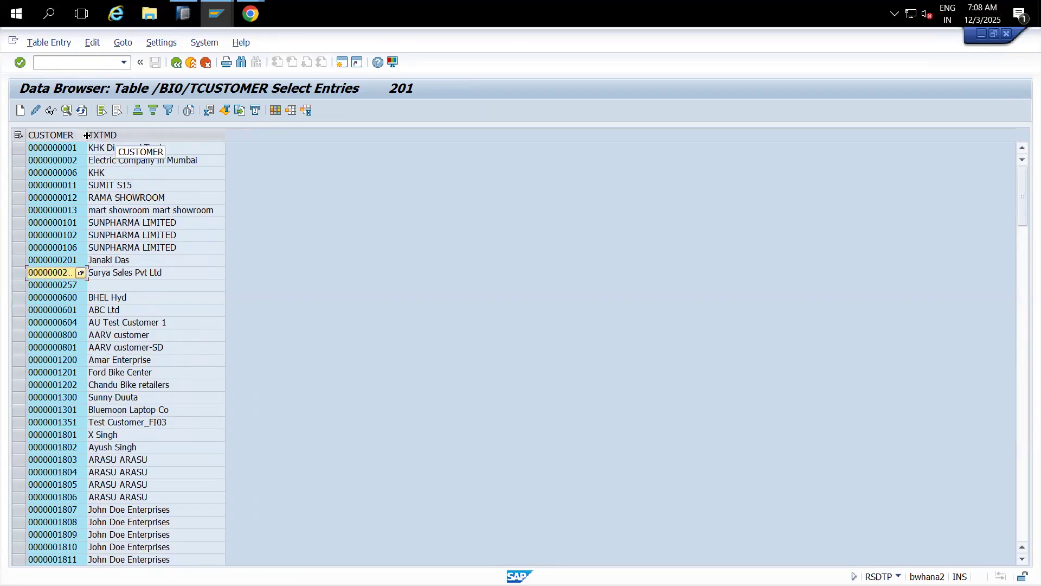
{"action": "left_click_drag", "start_coordinate": [226, 134], "coordinate": [251, 135]}
{"action": "left_click", "coordinate": [67, 138]}
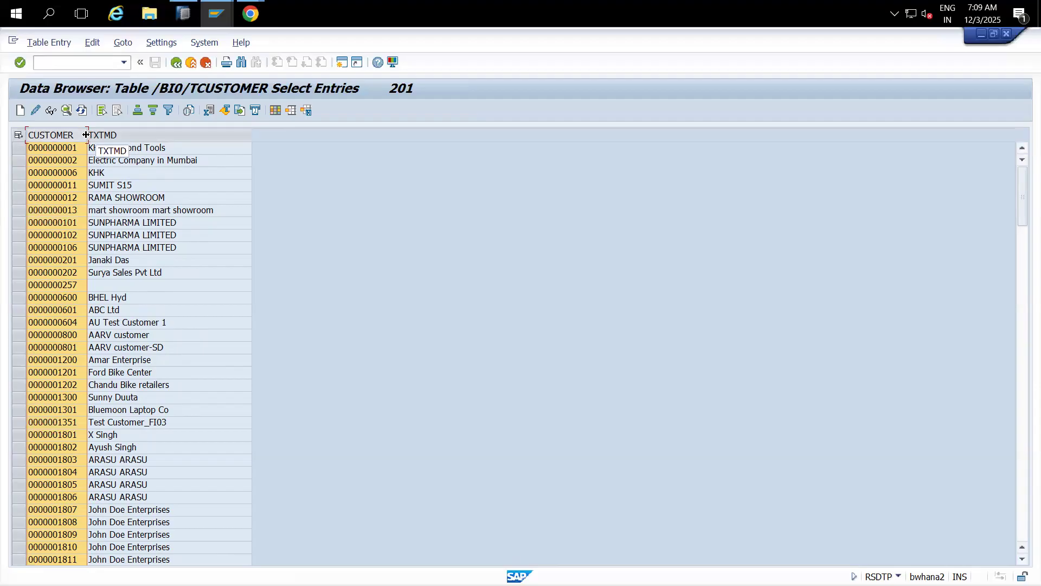
{"action": "left_click_drag", "start_coordinate": [85, 134], "coordinate": [94, 135]}
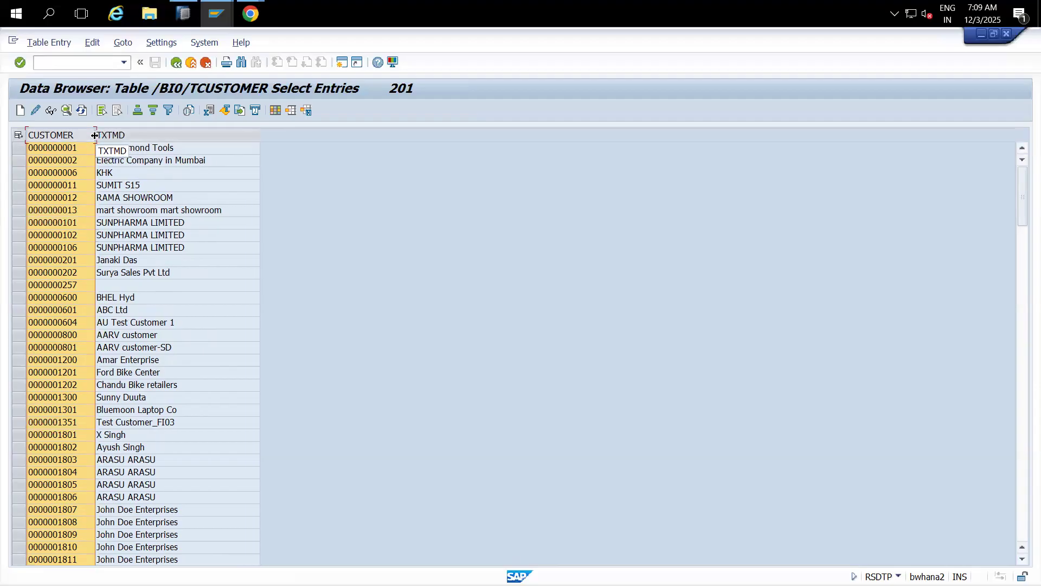
{"action": "left_click", "coordinate": [140, 131]}
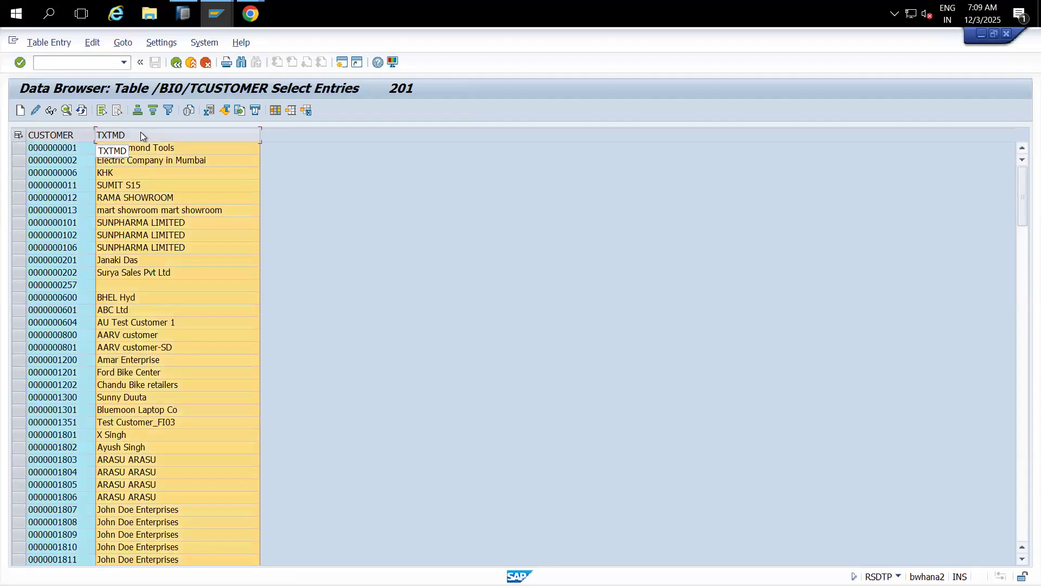
{"action": "left_click", "coordinate": [131, 199]}
{"action": "left_click", "coordinate": [67, 201]}
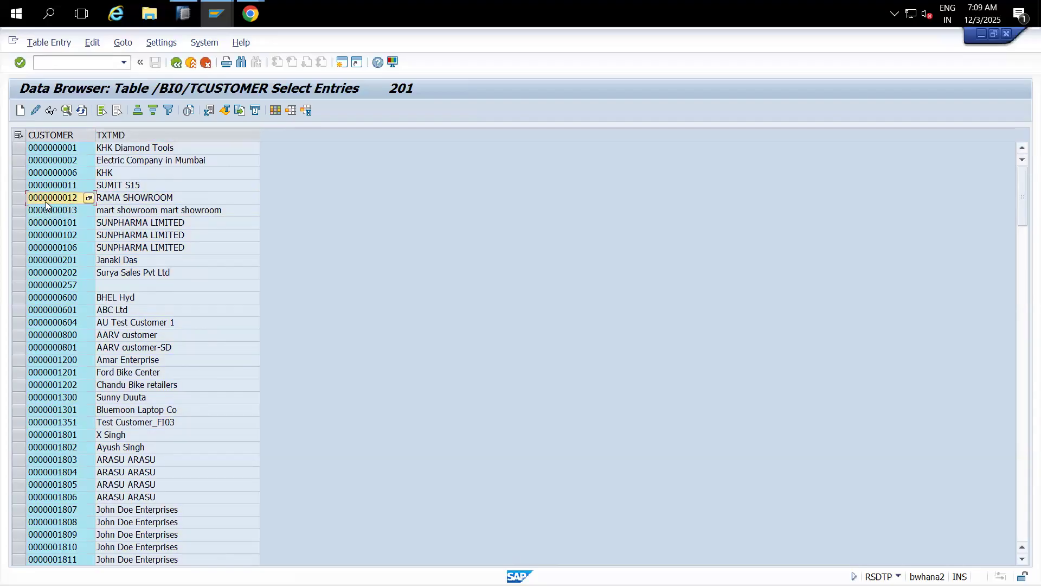
{"action": "left_click", "coordinate": [18, 198]}
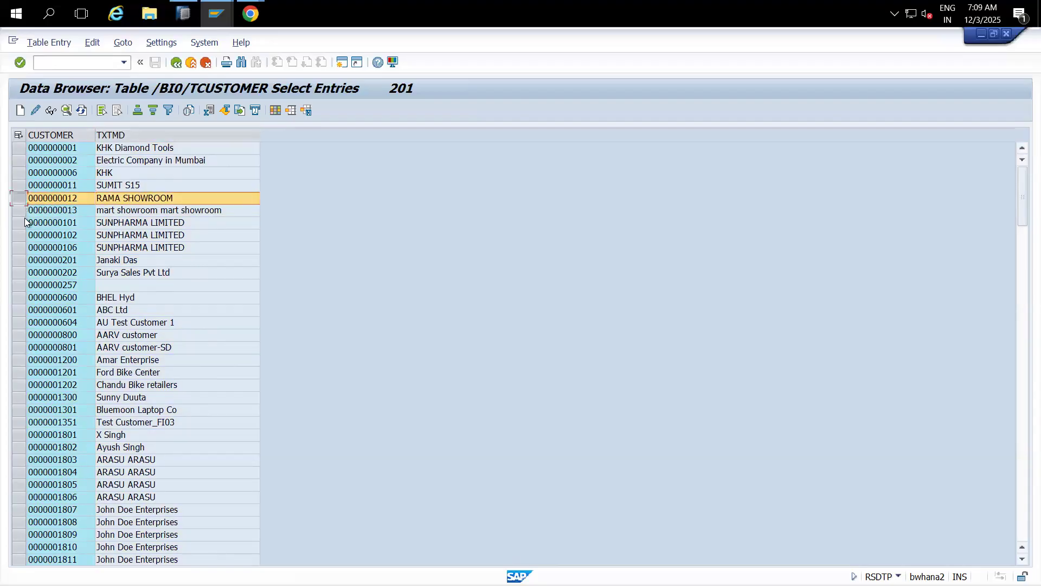
{"action": "left_click", "coordinate": [19, 211]}
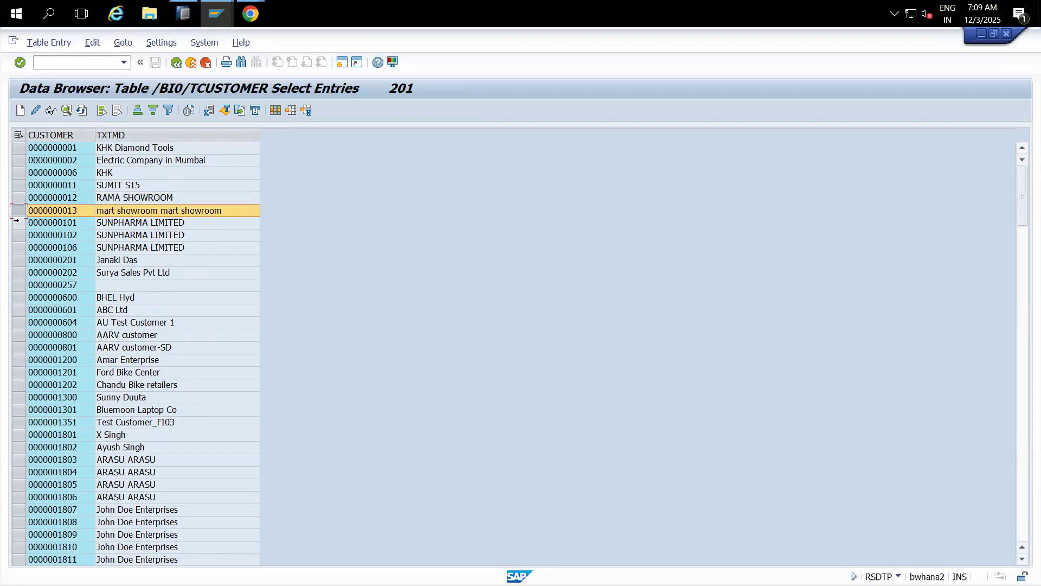
{"action": "left_click", "coordinate": [18, 222]}
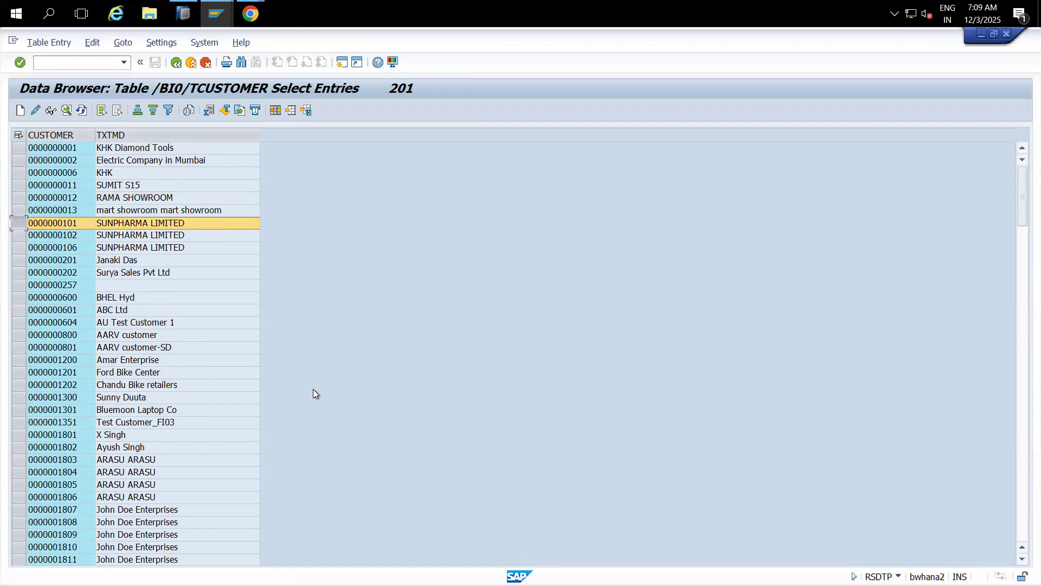
{"action": "key", "text": "super+r"}
Step: Launch Excel through the excel run command, start a blank workbook, and discard the recovered files
{"action": "type", "text": "excel"}
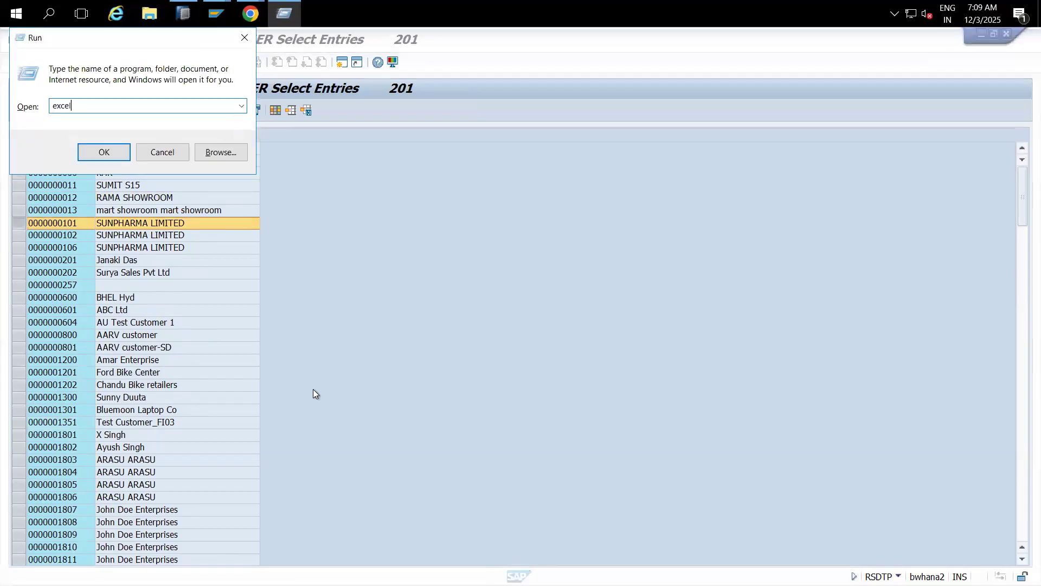
{"action": "key", "text": "Return"}
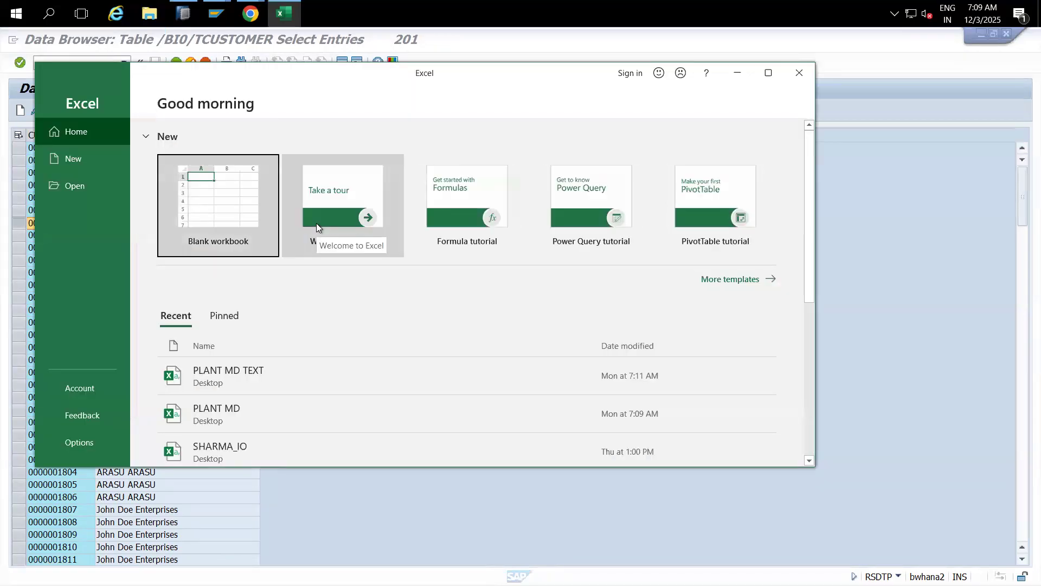
{"action": "left_click", "coordinate": [252, 213]}
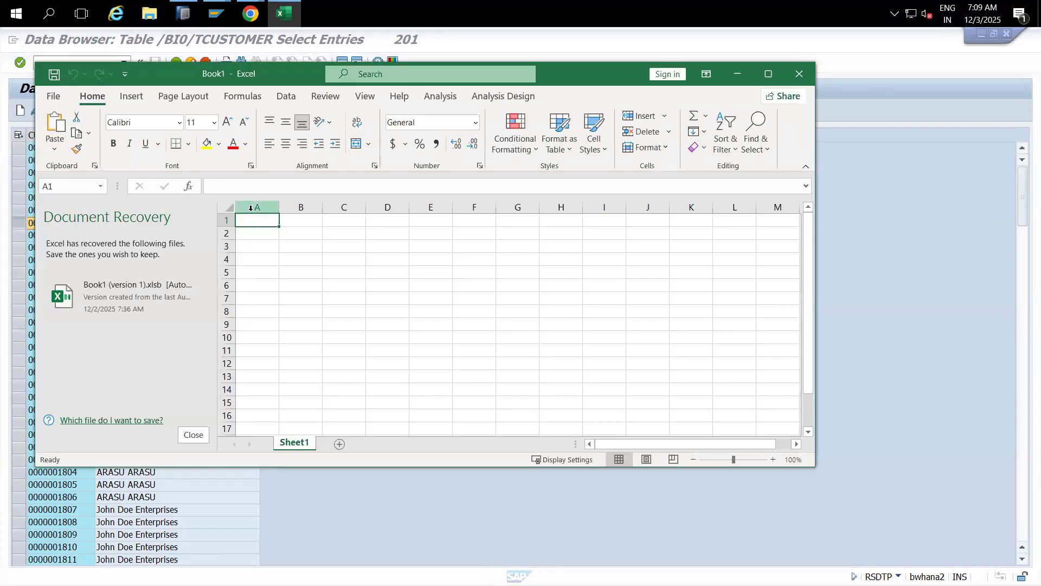
{"action": "left_click", "coordinate": [194, 436]}
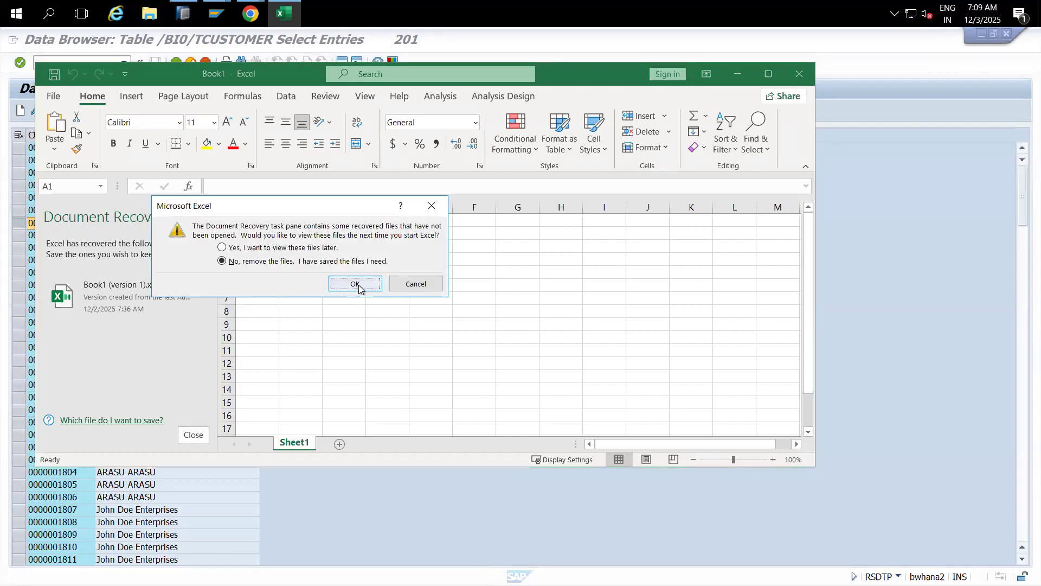
{"action": "left_click", "coordinate": [357, 284]}
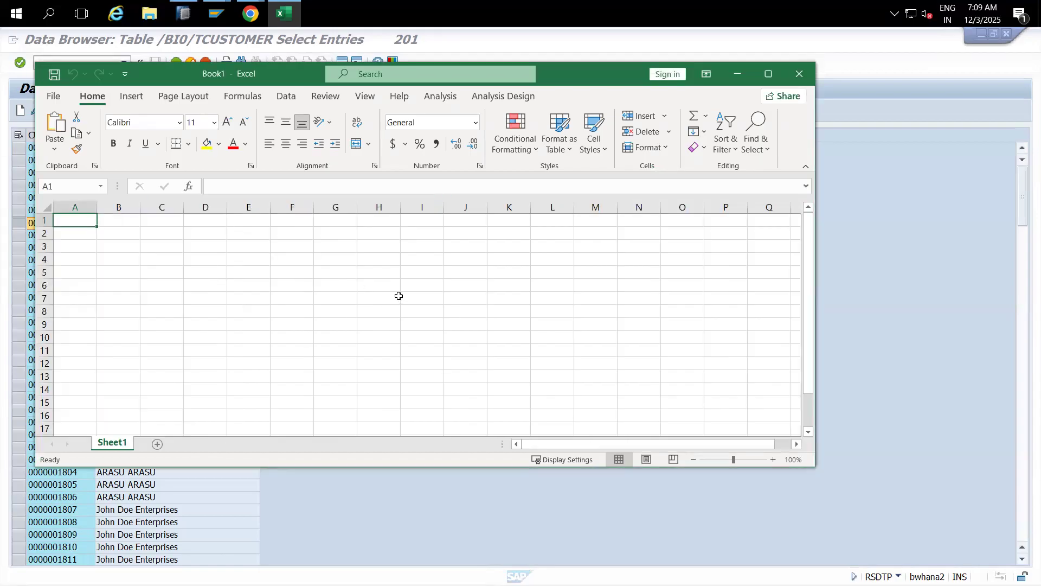
Step: Choose Select Data Source for Analysis in the Analysis add-in, skipping the BusinessObjects platform logon
{"action": "left_click", "coordinate": [437, 98]}
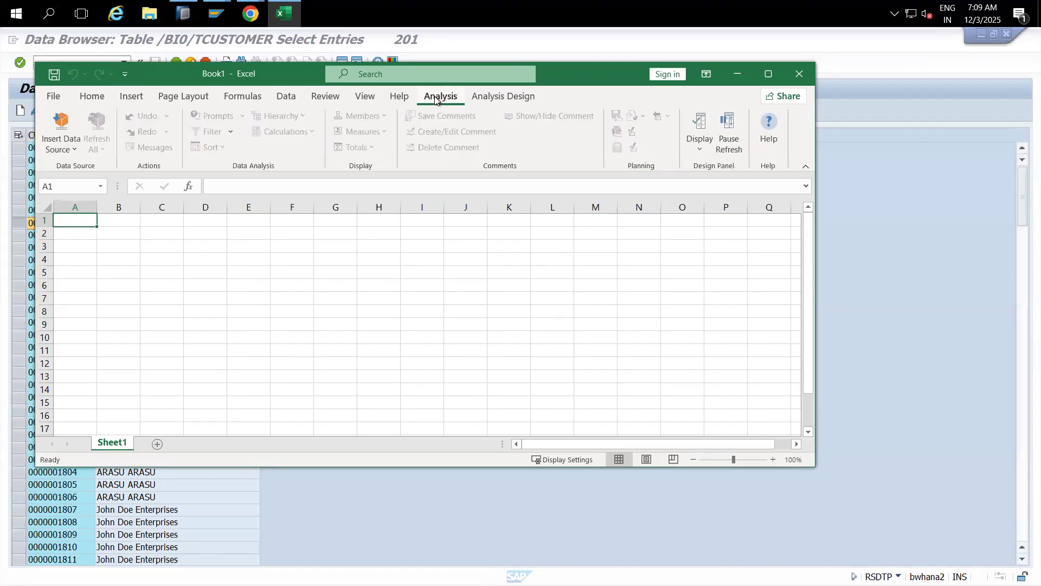
{"action": "left_click", "coordinate": [75, 148]}
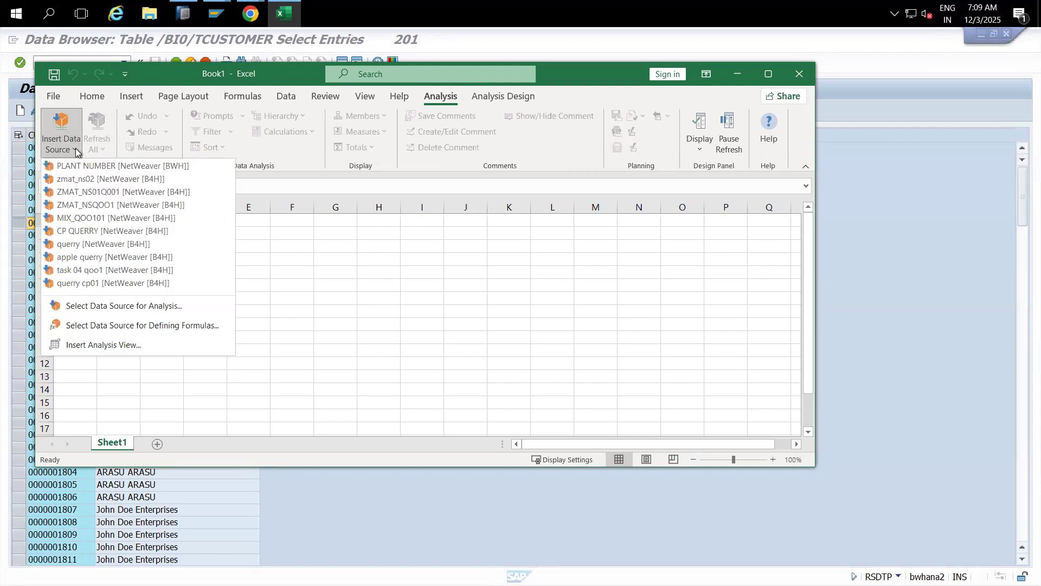
{"action": "left_click", "coordinate": [121, 307]}
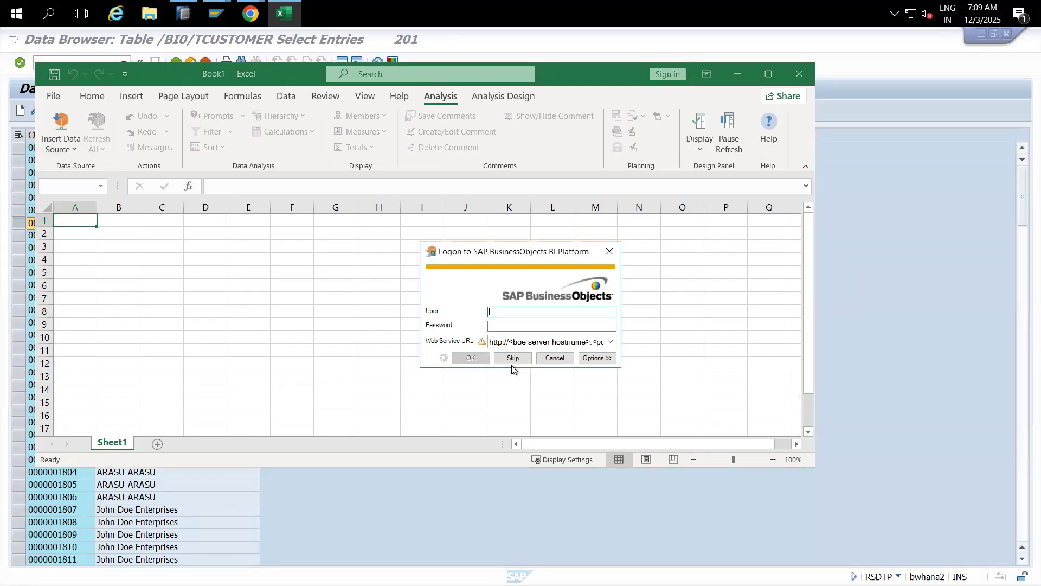
{"action": "left_click", "coordinate": [512, 359]}
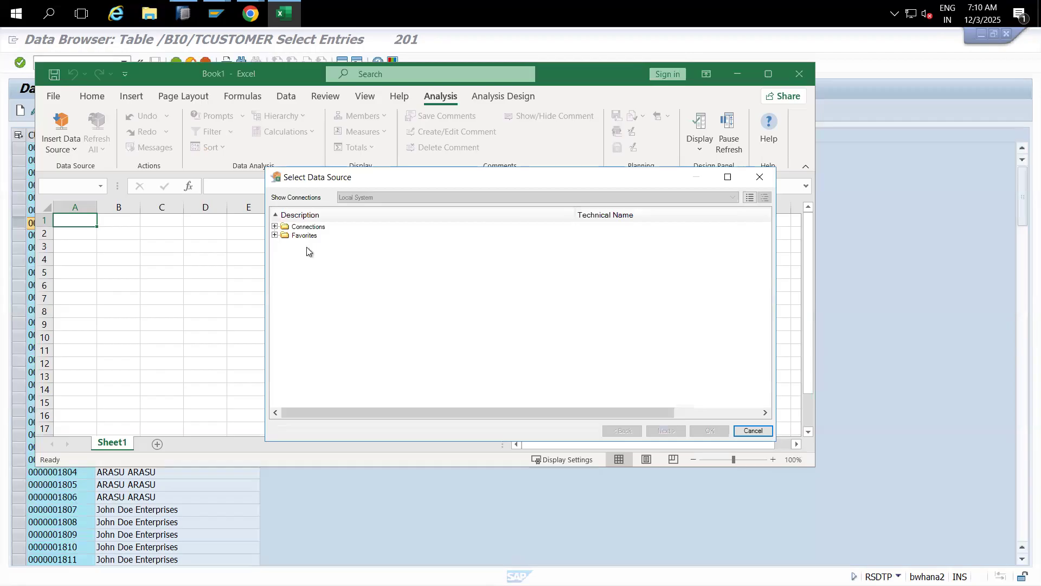
Step: Log on to the BW/4-Hana-2021 connection with the account password and language EN, accepting the insecure connection warning
{"action": "left_click", "coordinate": [275, 226]}
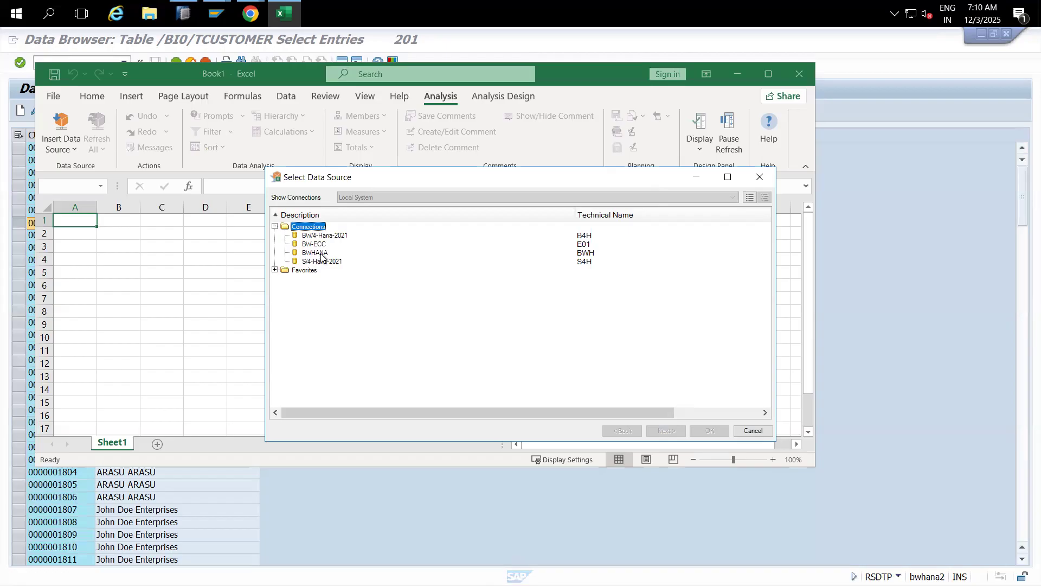
{"action": "left_click", "coordinate": [326, 237]}
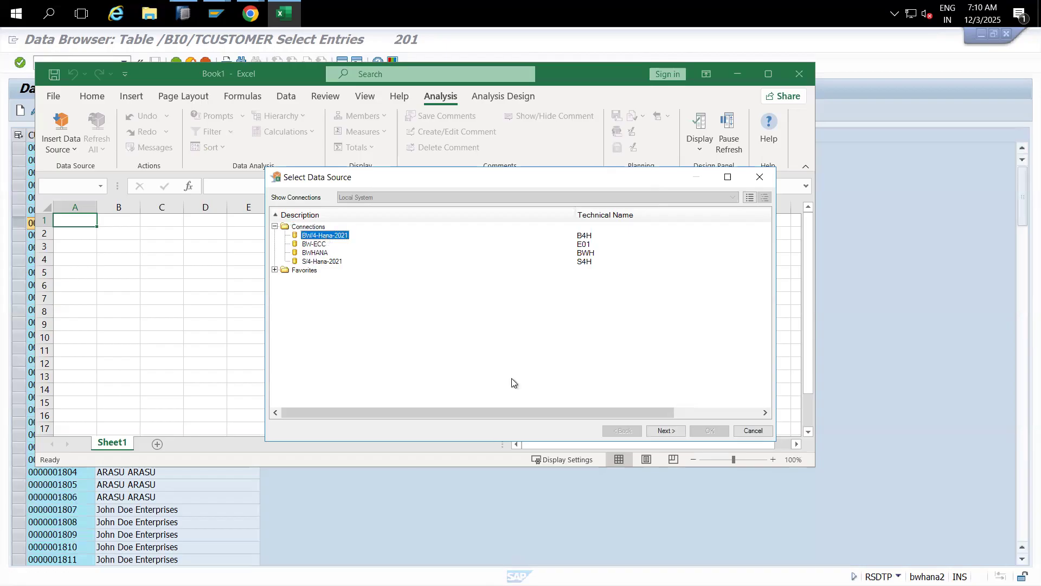
{"action": "left_click", "coordinate": [658, 431]}
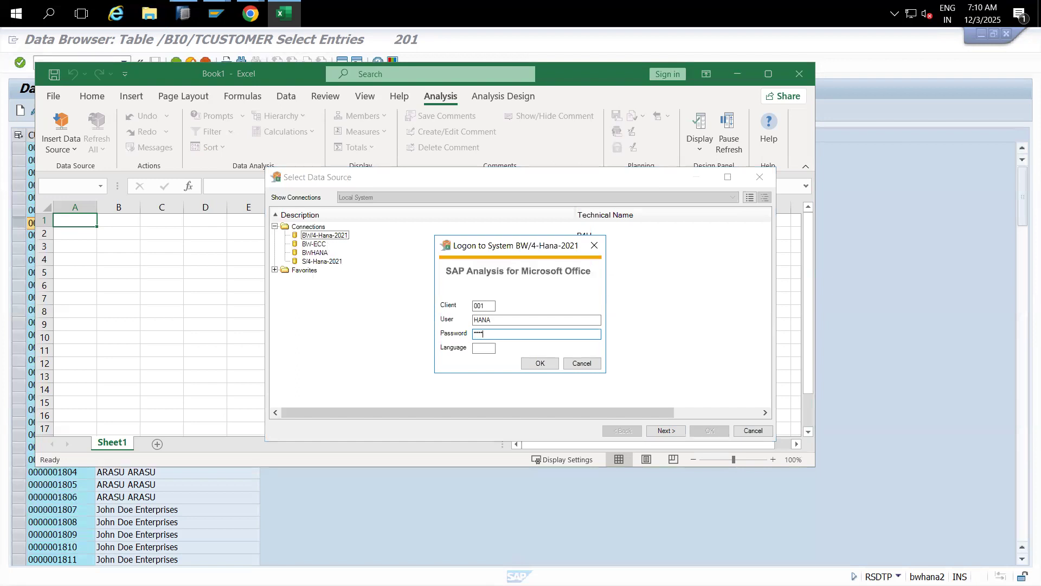
{"action": "type", "text": "*"}
{"action": "left_click", "coordinate": [481, 348]}
{"action": "type", "text": "EN"}
{"action": "left_click", "coordinate": [540, 364]}
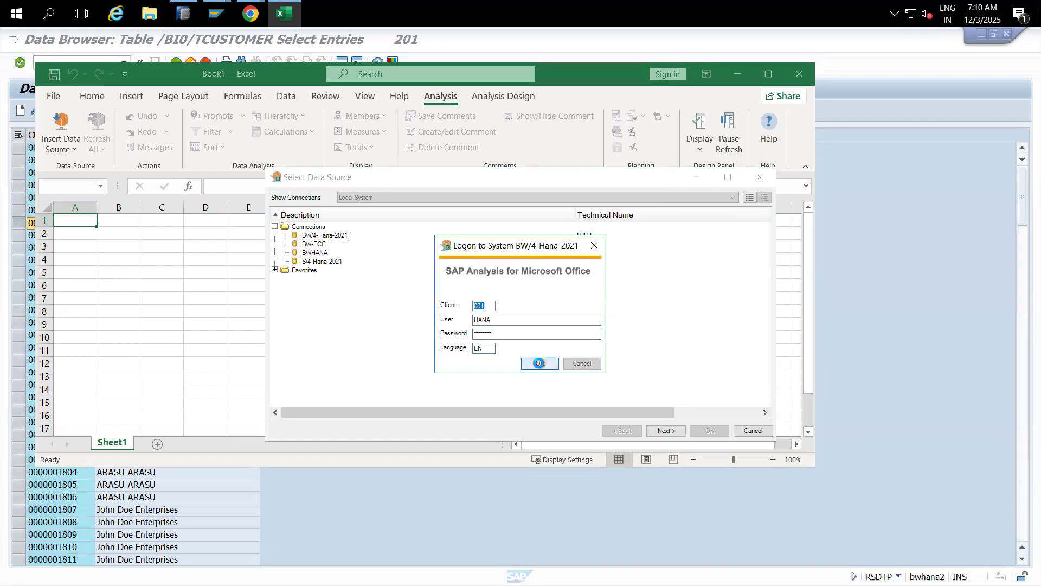
{"action": "left_click", "coordinate": [492, 326]}
{"action": "key", "text": "Return"}
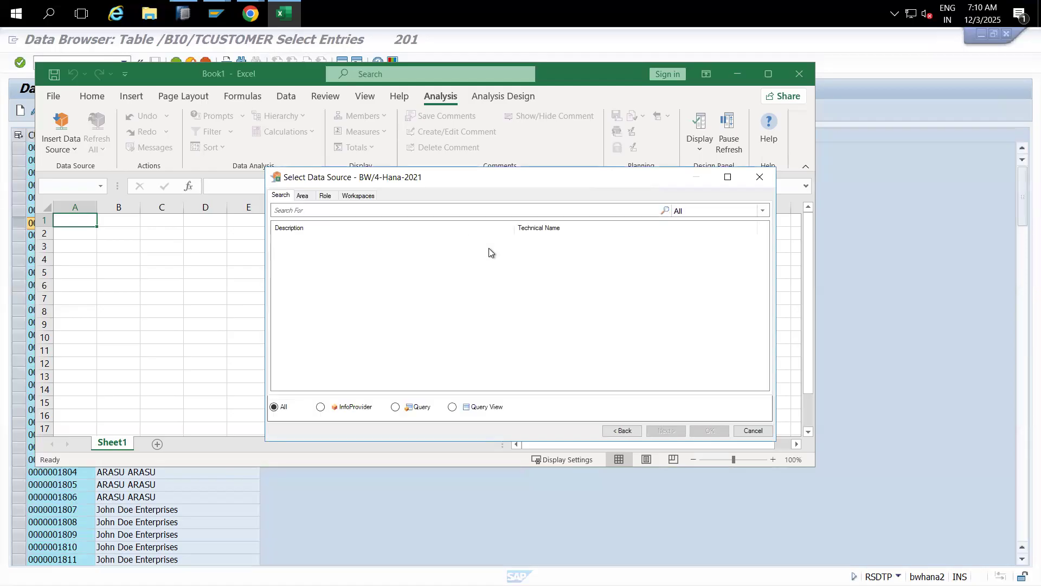
Step: Search the data sources for 0customer, 0CUSTOMER and then 0PLANT
{"action": "left_click", "coordinate": [433, 209]}
{"action": "type", "text": "0customer"}
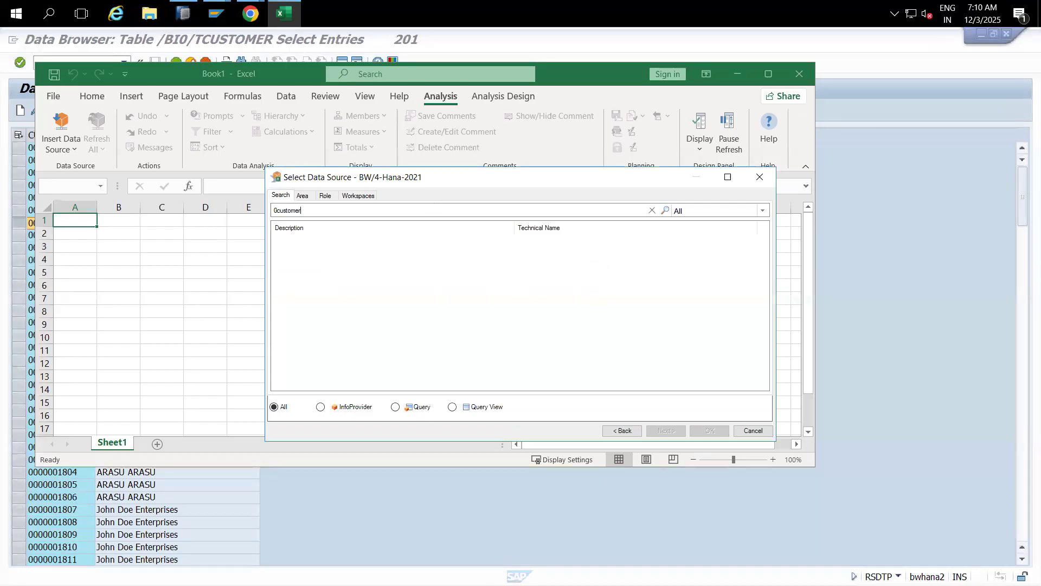
{"action": "key", "text": "Return"}
{"action": "key", "text": "BackSpace"}
{"action": "key", "text": "BackSpace"}
{"action": "key", "text": "BackSpace"}
{"action": "key", "text": "BackSpace"}
{"action": "key", "text": "BackSpace"}
{"action": "key", "text": "BackSpace"}
{"action": "key", "text": "BackSpace"}
{"action": "type", "text": "0CUSTOME"}
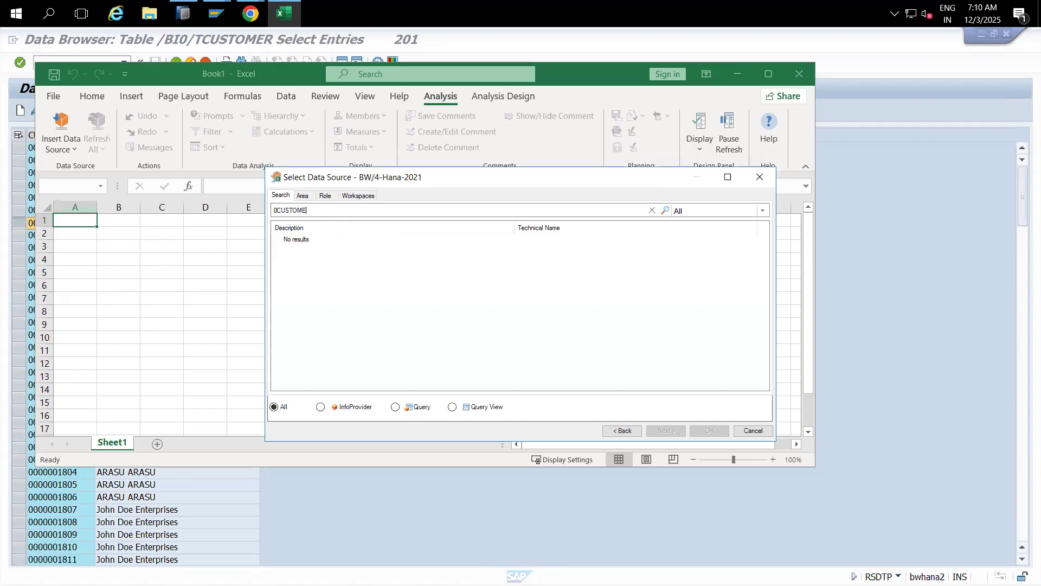
{"action": "type", "text": "R"}
{"action": "left_click", "coordinate": [305, 212]}
{"action": "key", "text": "BackSpace"}
{"action": "key", "text": "BackSpace"}
{"action": "key", "text": "BackSpace"}
{"action": "key", "text": "BackSpace"}
{"action": "key", "text": "BackSpace"}
{"action": "key", "text": "BackSpace"}
{"action": "key", "text": "BackSpace"}
{"action": "key", "text": "BackSpace"}
{"action": "type", "text": "0PLANT"}
{"action": "left_click", "coordinate": [322, 217]}
Step: Search the data sources for 0COMP_CODE, which finds nothing, and cancel the selection
{"action": "key", "text": "BackSpace"}
{"action": "key", "text": "BackSpace"}
{"action": "key", "text": "BackSpace"}
{"action": "key", "text": "BackSpace"}
{"action": "key", "text": "BackSpace"}
{"action": "type", "text": "0COMP_CODE_ATT"}
{"action": "key", "text": "BackSpace"}
{"action": "key", "text": "BackSpace"}
{"action": "key", "text": "BackSpace"}
{"action": "key", "text": "Return"}
{"action": "left_click", "coordinate": [743, 424]}
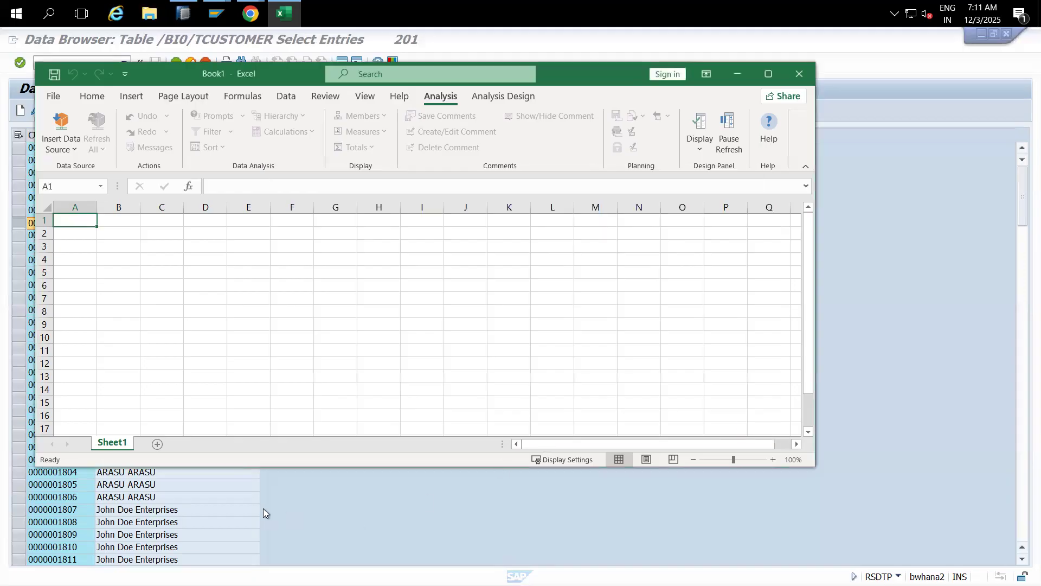
{"action": "left_click", "coordinate": [262, 509]}
Step: Open the 0COMP_CODE Company Code node from the ZMD_VENDOR data flow diagram in HANA Studio
{"action": "left_click", "coordinate": [184, 14]}
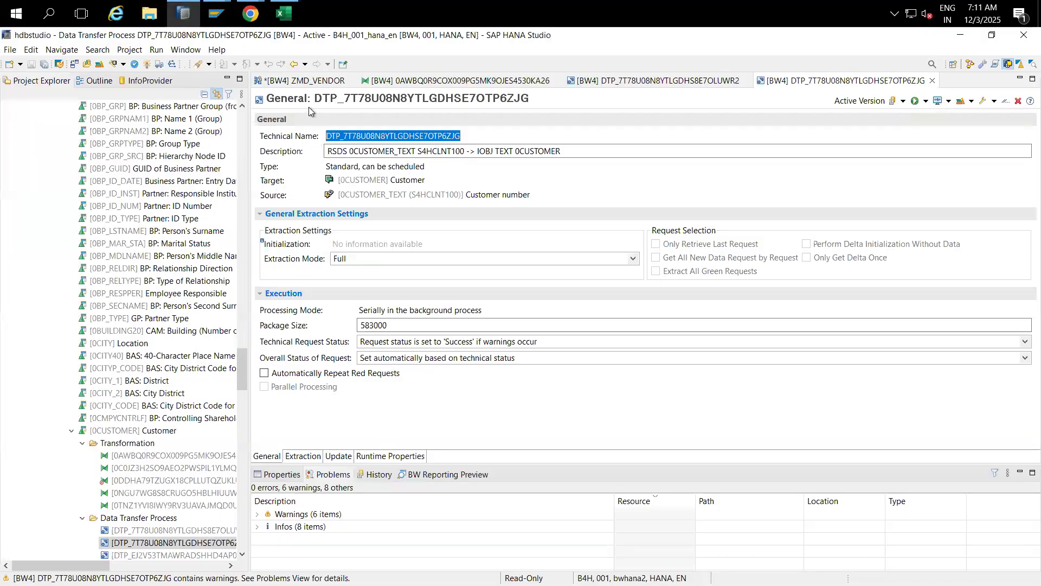
{"action": "left_click", "coordinate": [302, 81]}
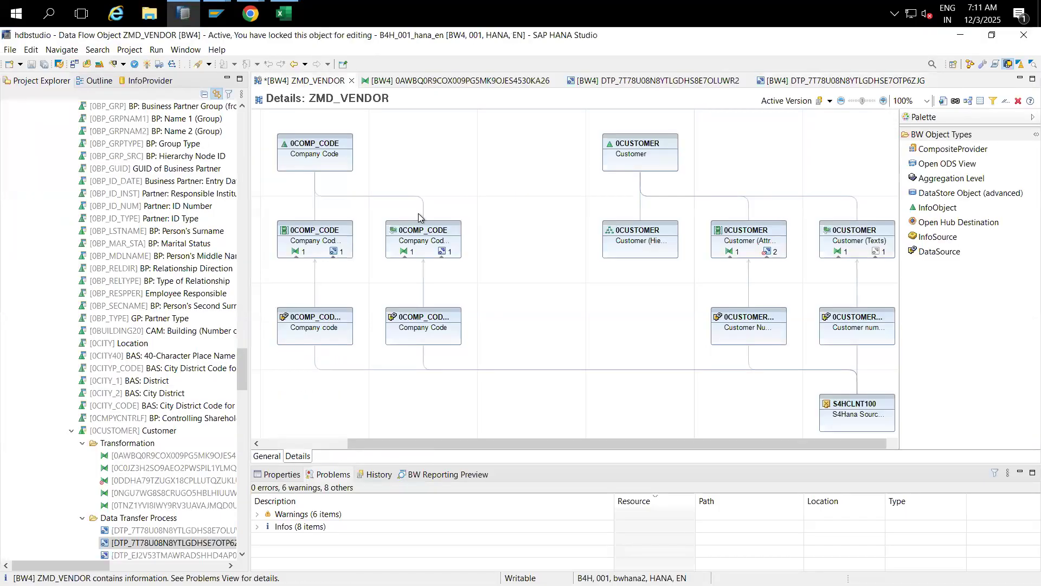
{"action": "left_click", "coordinate": [324, 144]}
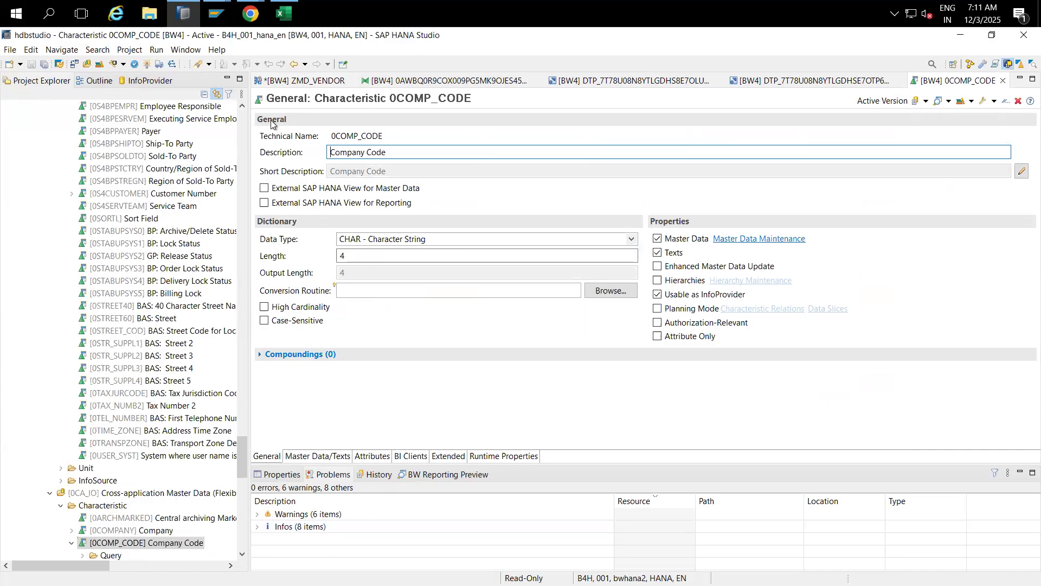
{"action": "left_click", "coordinate": [282, 17]}
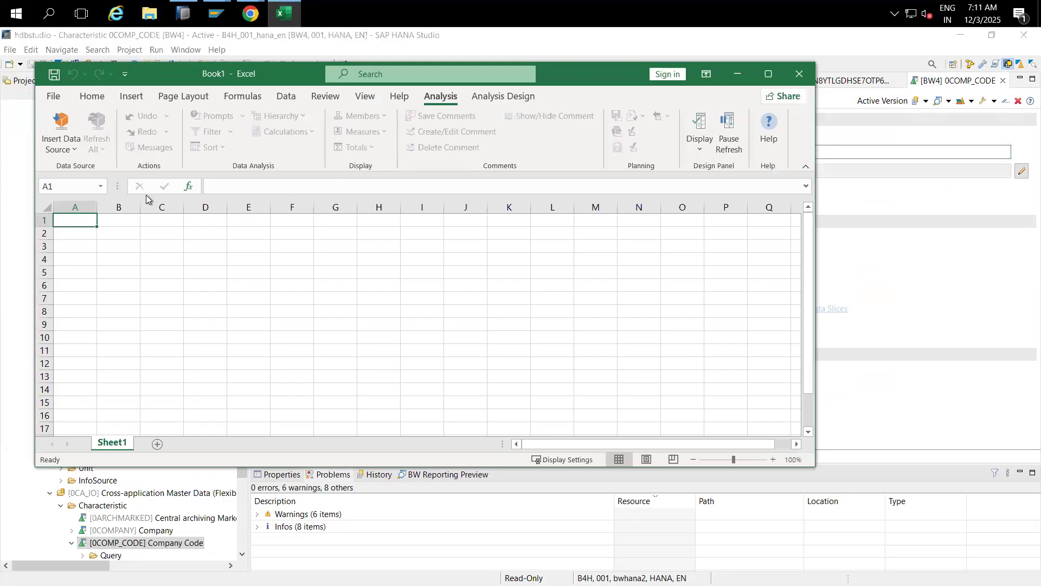
Step: Search the Analysis data sources with the wildcard *COMP, scroll through matches such as ZCOMP_STR, then close the dialog
{"action": "left_click", "coordinate": [76, 150]}
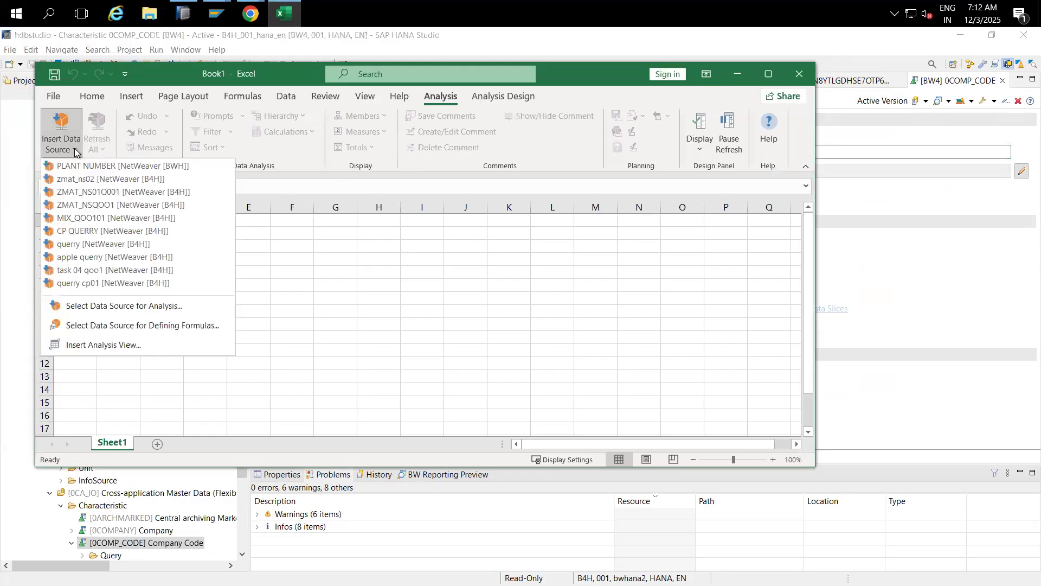
{"action": "left_click", "coordinate": [98, 306]}
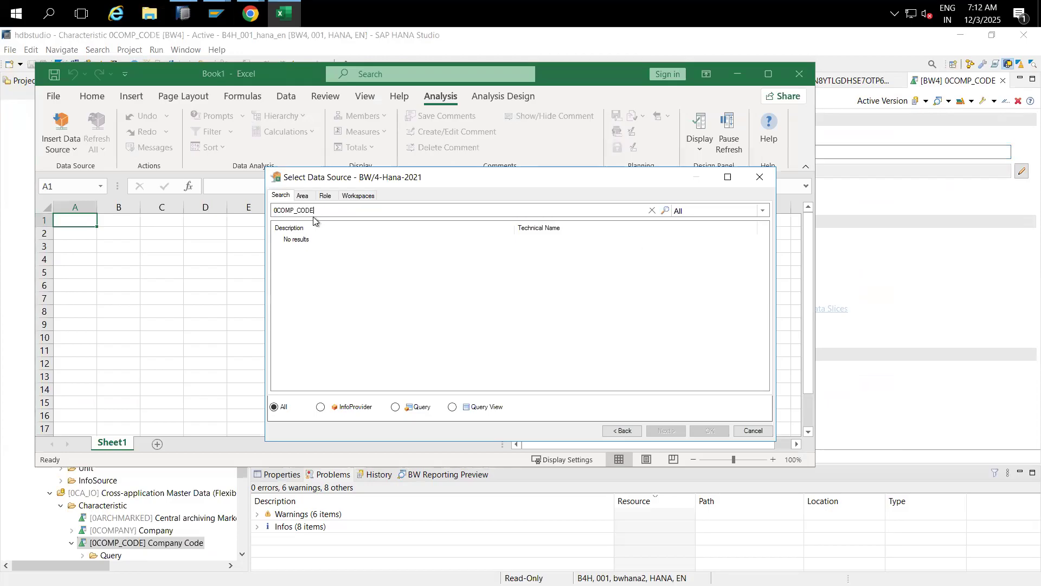
{"action": "key", "text": "ctrl+a"}
{"action": "key", "text": "BackSpace"}
{"action": "type", "text": "*COMP"}
{"action": "key", "text": "Return"}
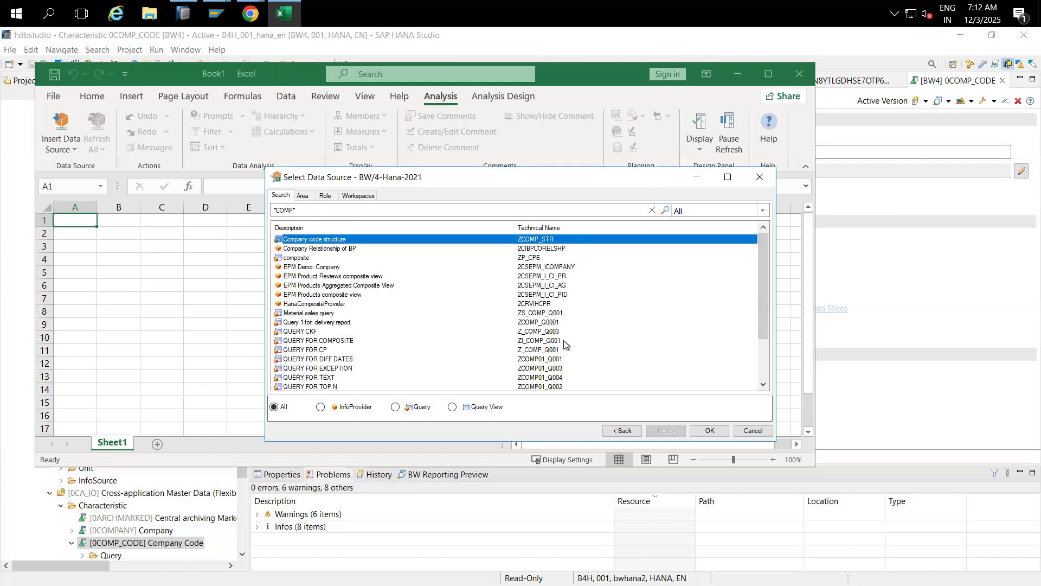
{"action": "left_click_drag", "start_coordinate": [763, 300], "coordinate": [760, 271]}
{"action": "left_click", "coordinate": [759, 178]}
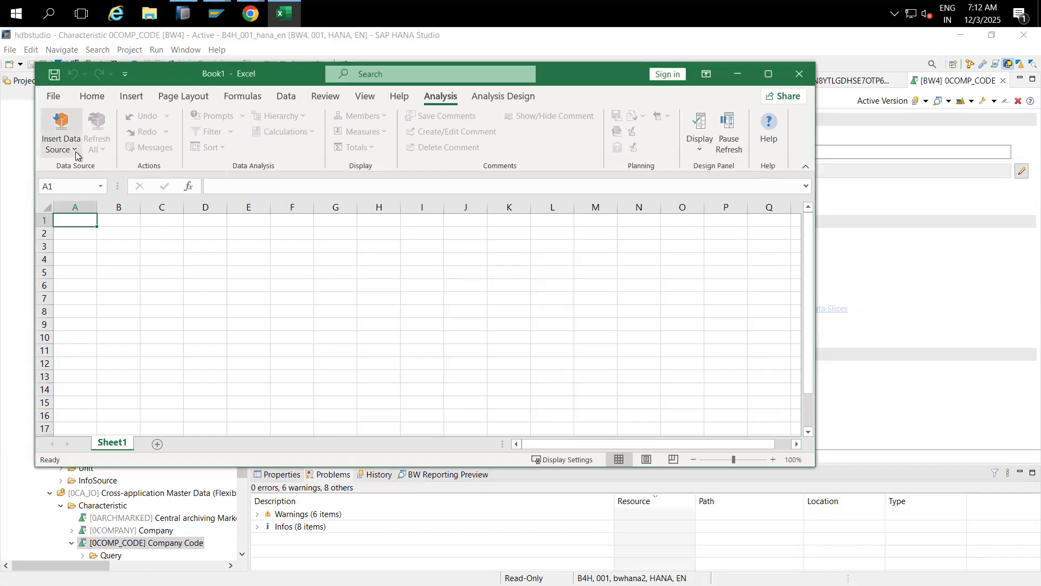